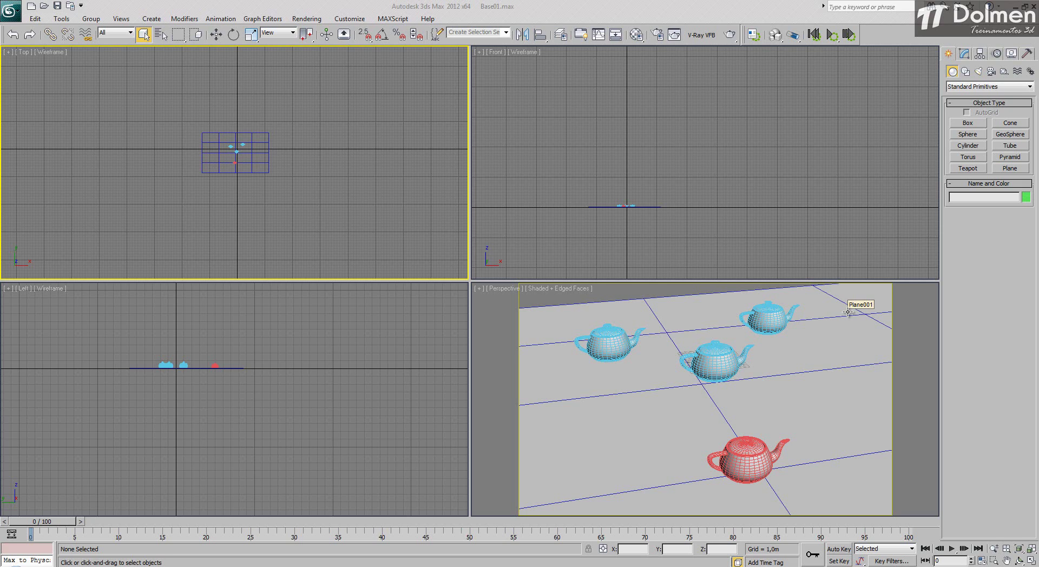
Create a VRaySun in the Top view aimed at the teapots, accepting a VRaySky environment map that replaces the existing one
click(979, 72)
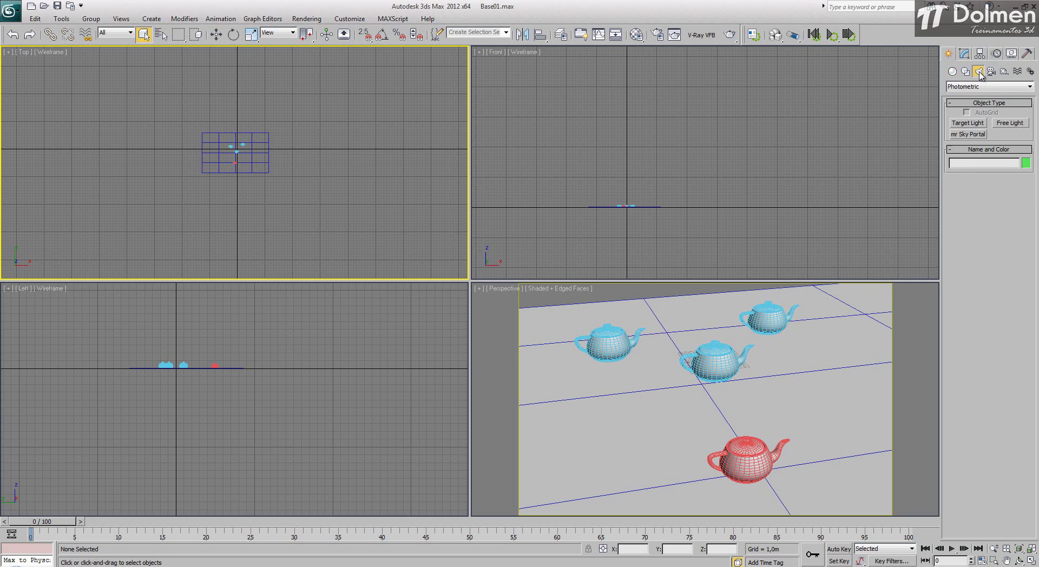
click(995, 87)
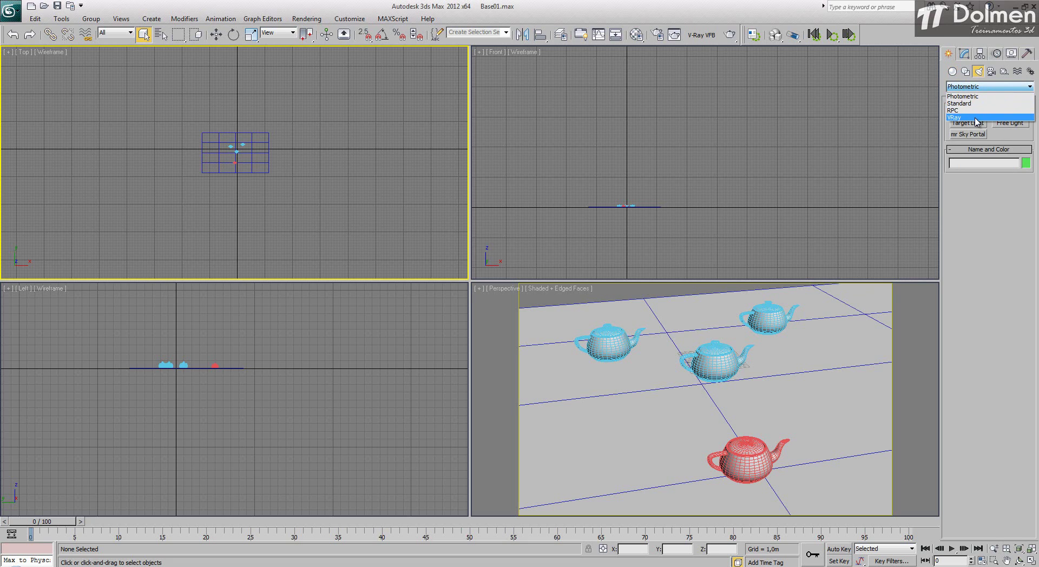
click(976, 118)
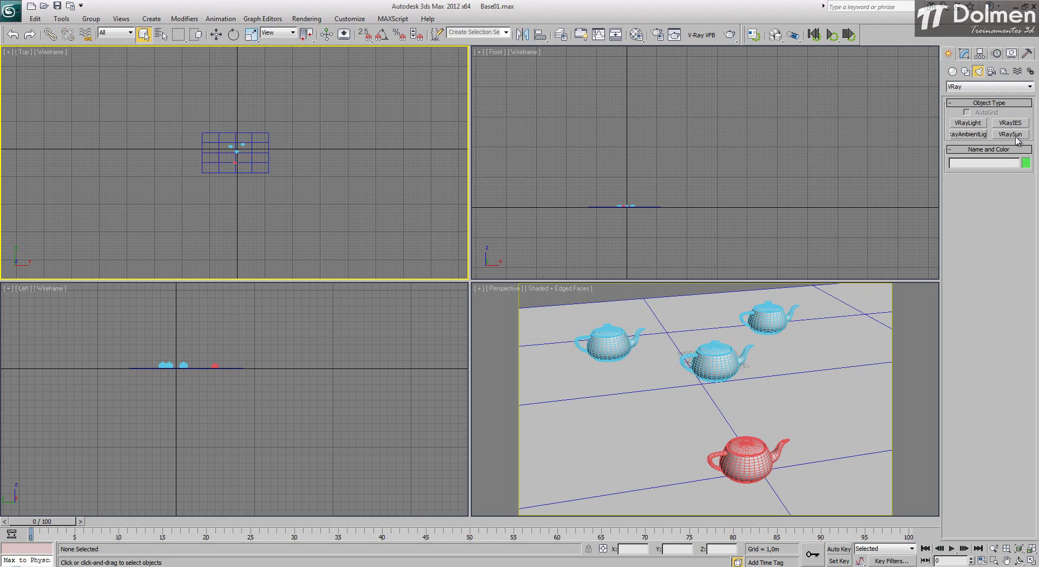
click(1011, 134)
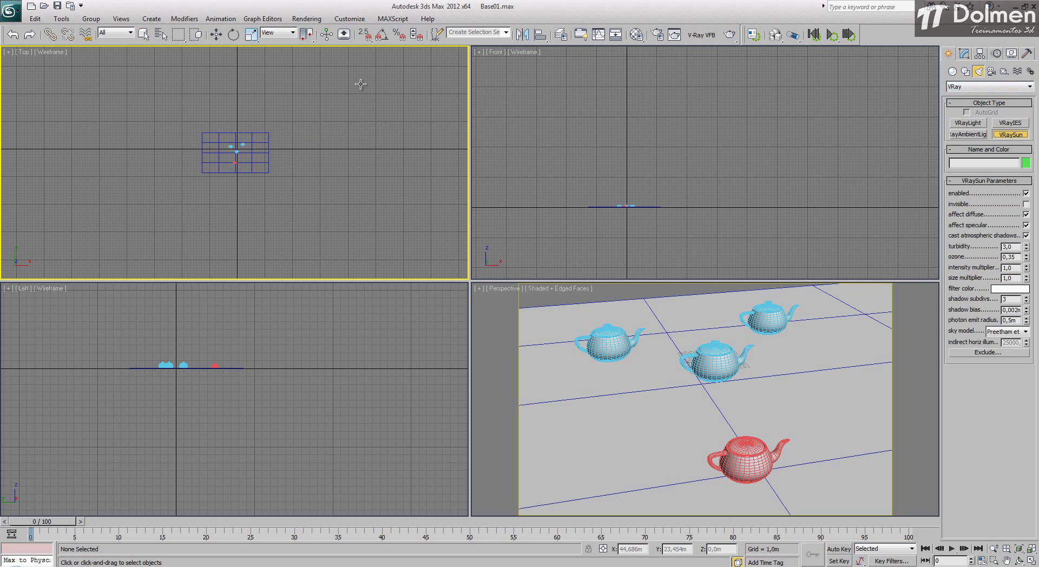
drag(353, 84, 237, 153)
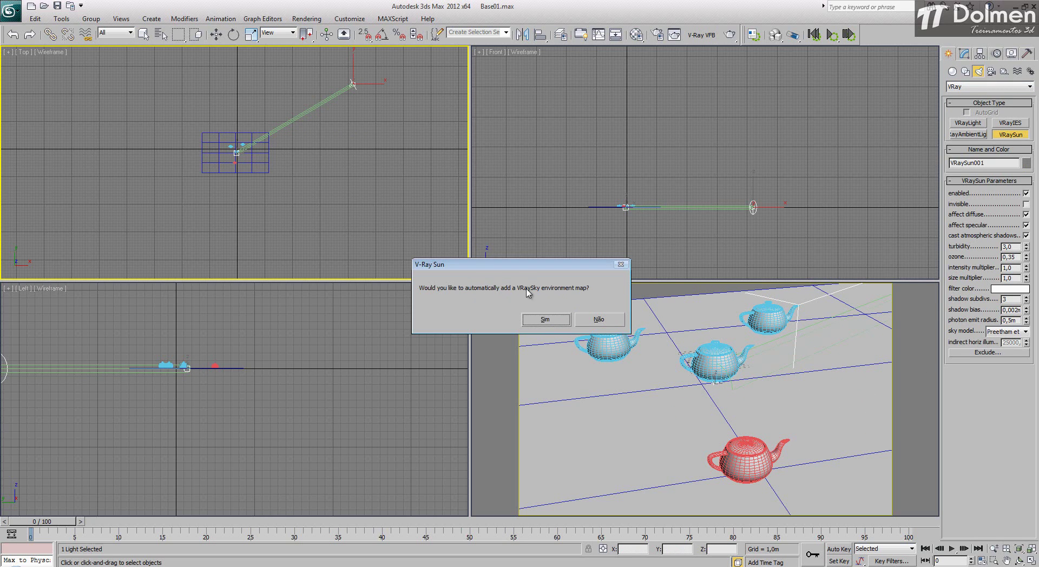
click(544, 320)
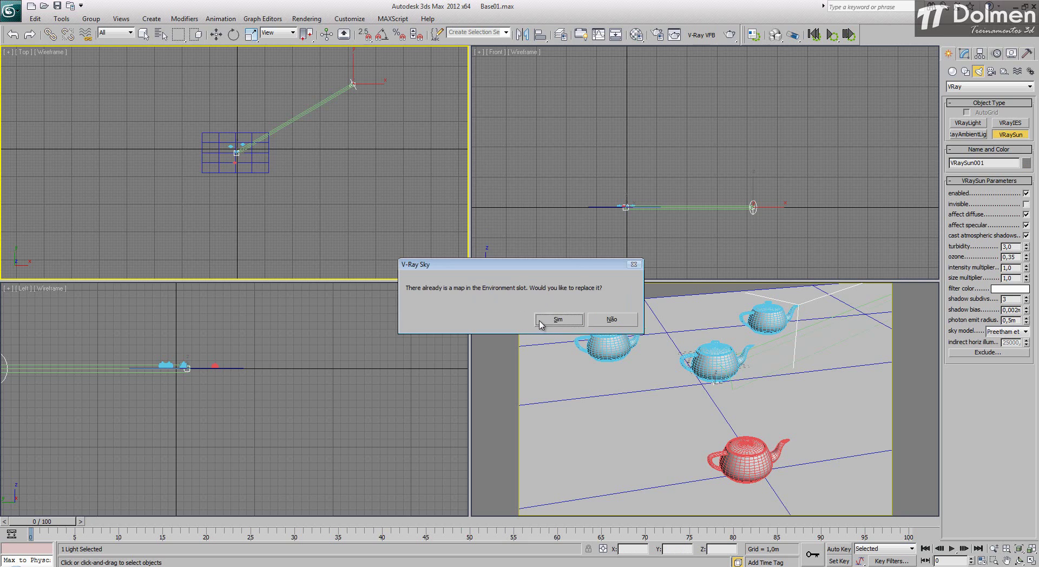
click(550, 320)
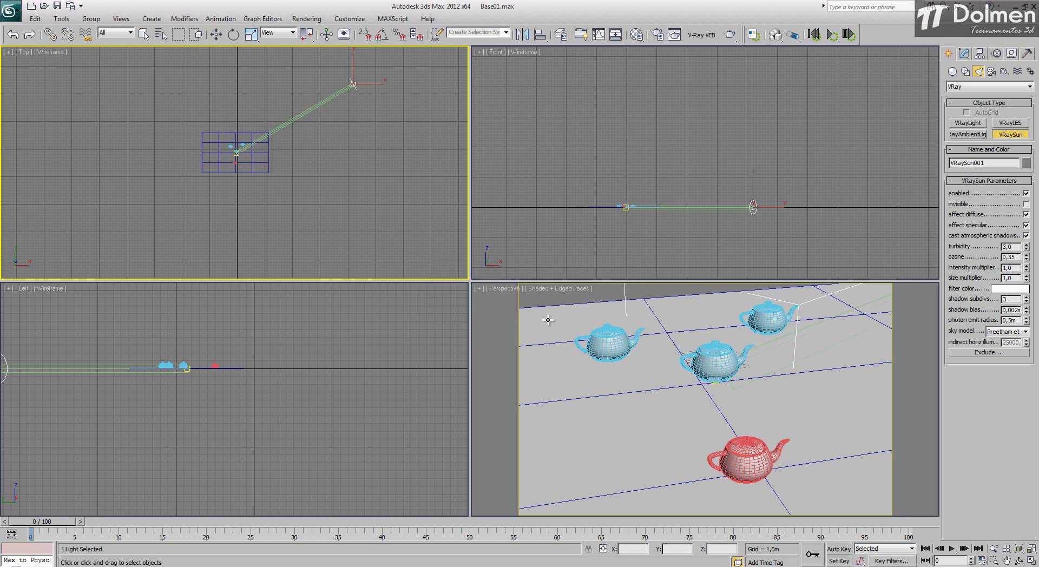
Raise the VRaySun in the Front view to a height of about 29.3 m
right_click(760, 162)
key(w)
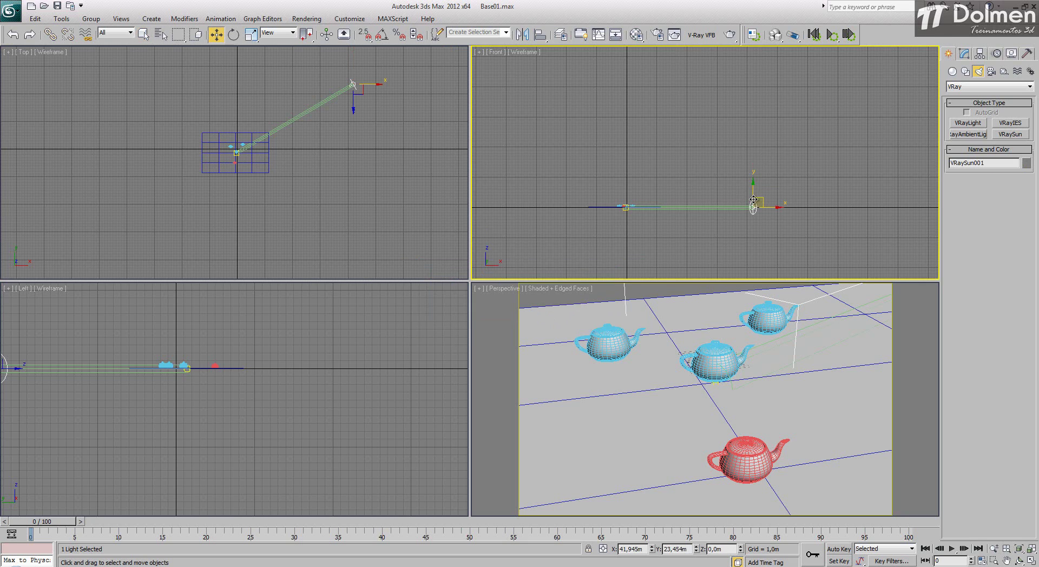
drag(752, 194, 752, 106)
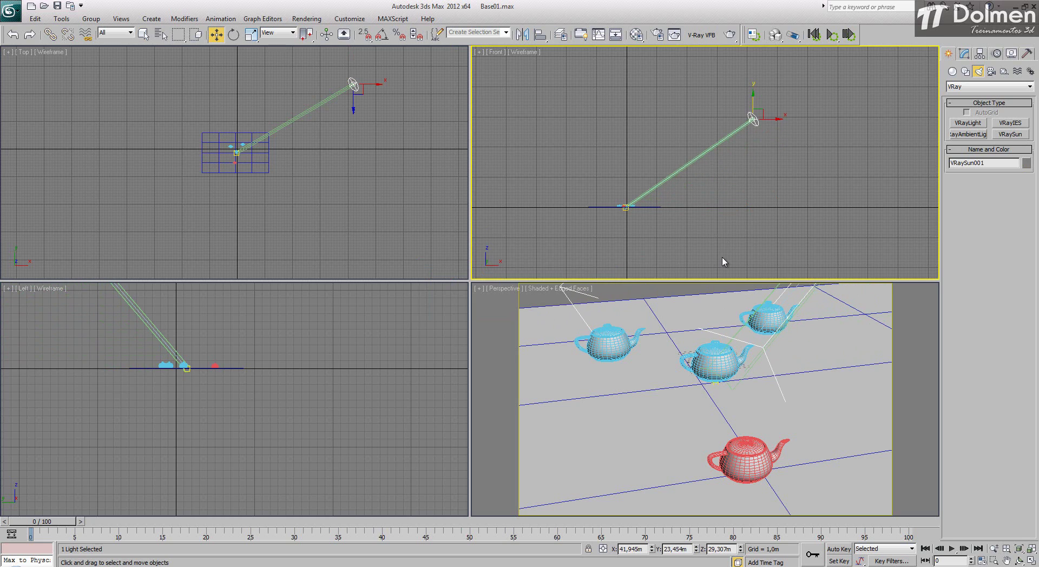
Render the Perspective view to check the sun at its default intensity, and close the render
right_click(596, 369)
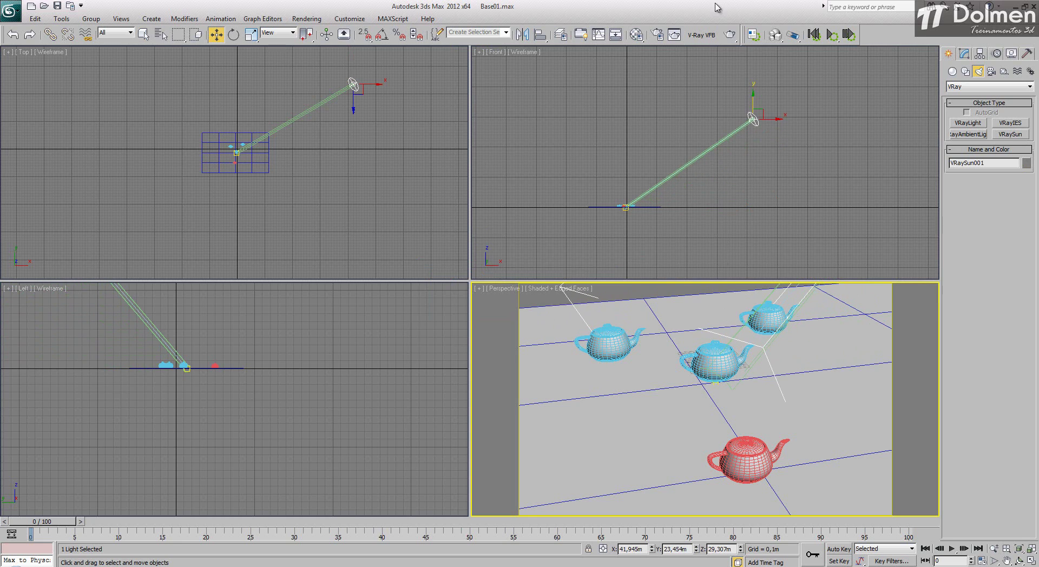
click(730, 35)
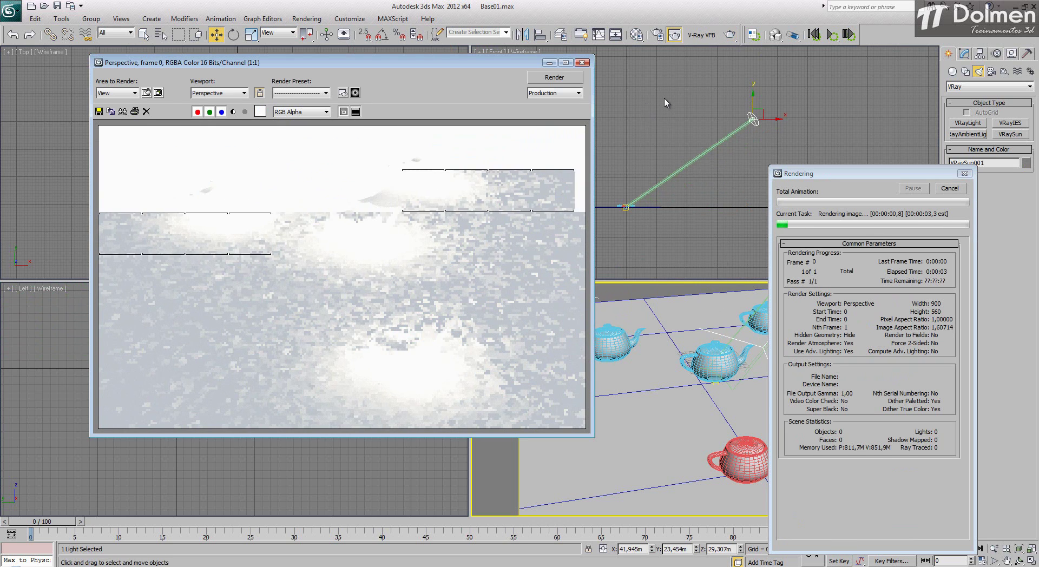
click(583, 63)
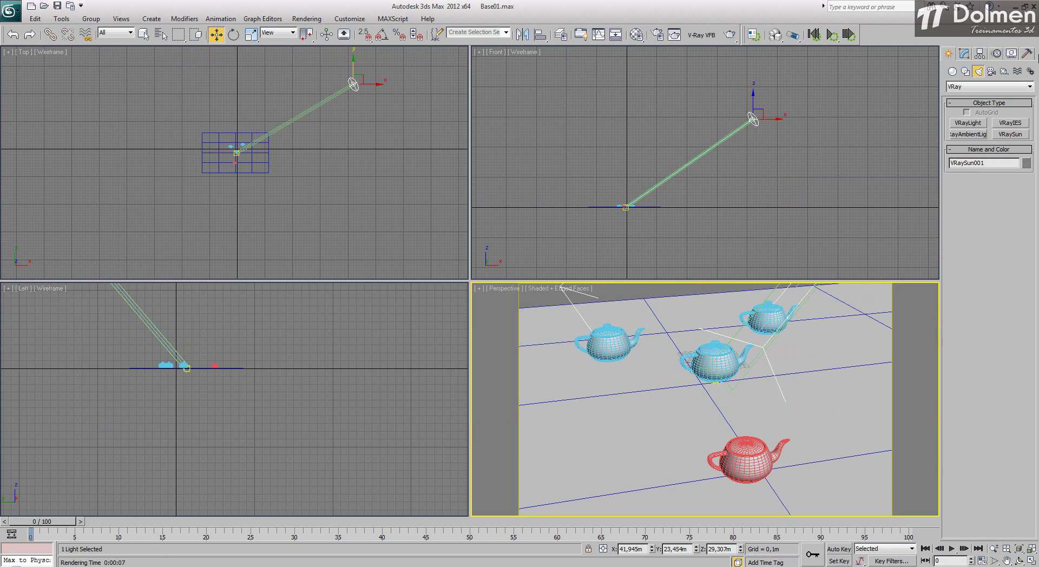
Lower the VRaySun's intensity multiplier to 0.02, test-rendering the Perspective view at 0.03 on the way
click(966, 54)
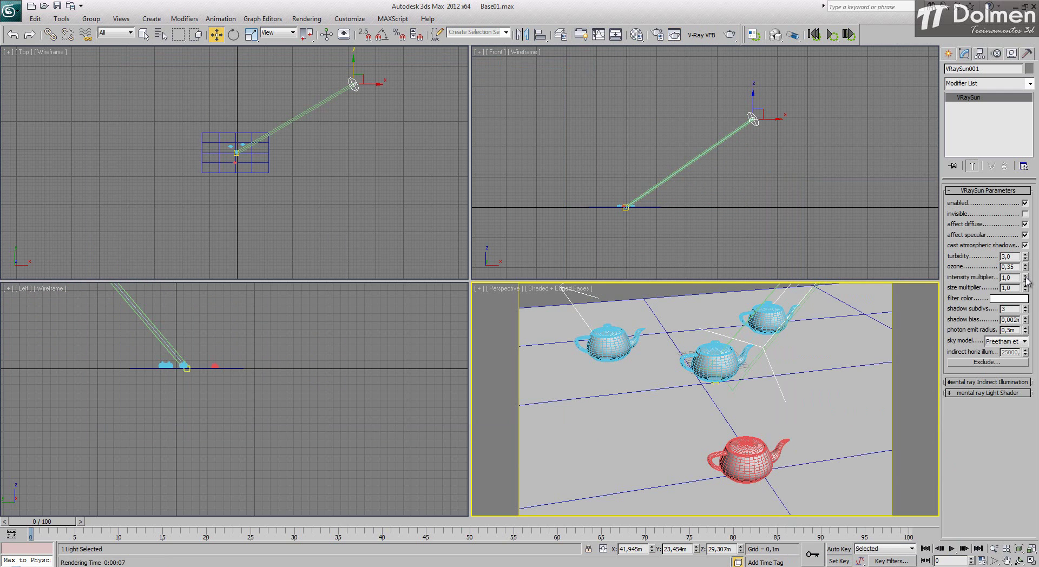
drag(1026, 278, 1028, 330)
click(730, 35)
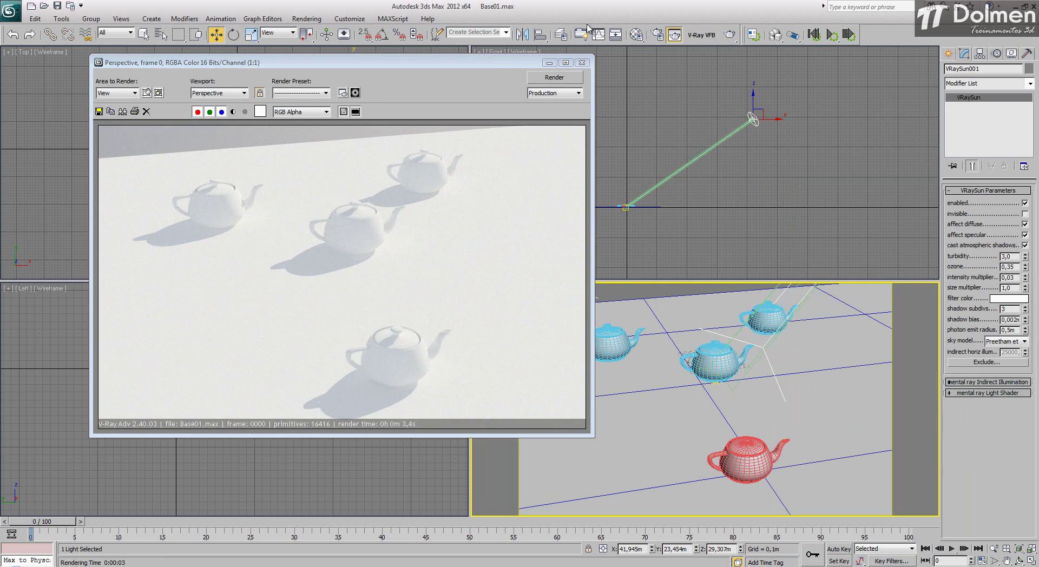
click(582, 64)
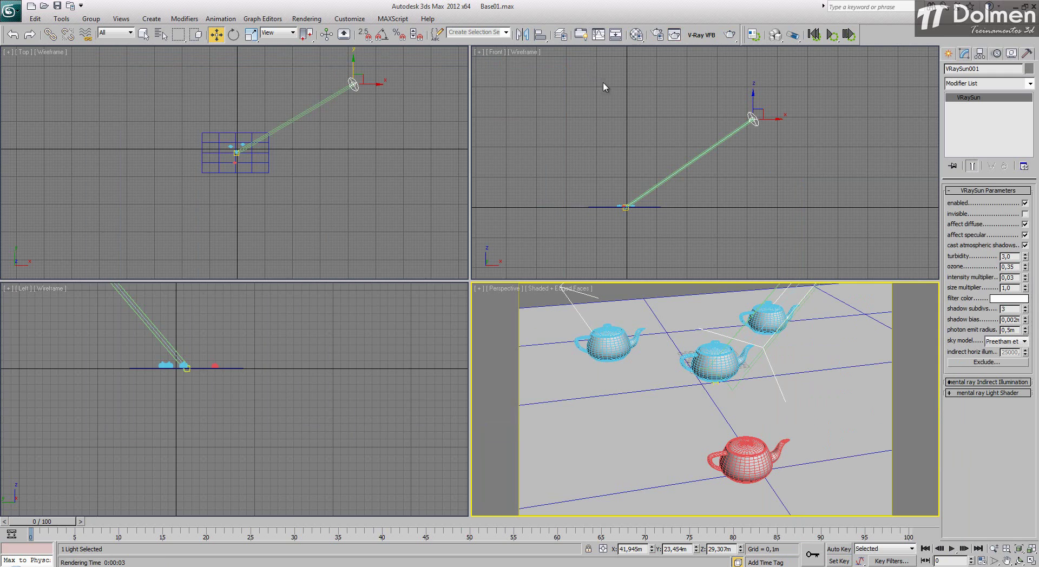
click(1025, 279)
Copy the DefaultVRaySky environment map as an instance into the last visible sample slot of the Material Editor
click(636, 36)
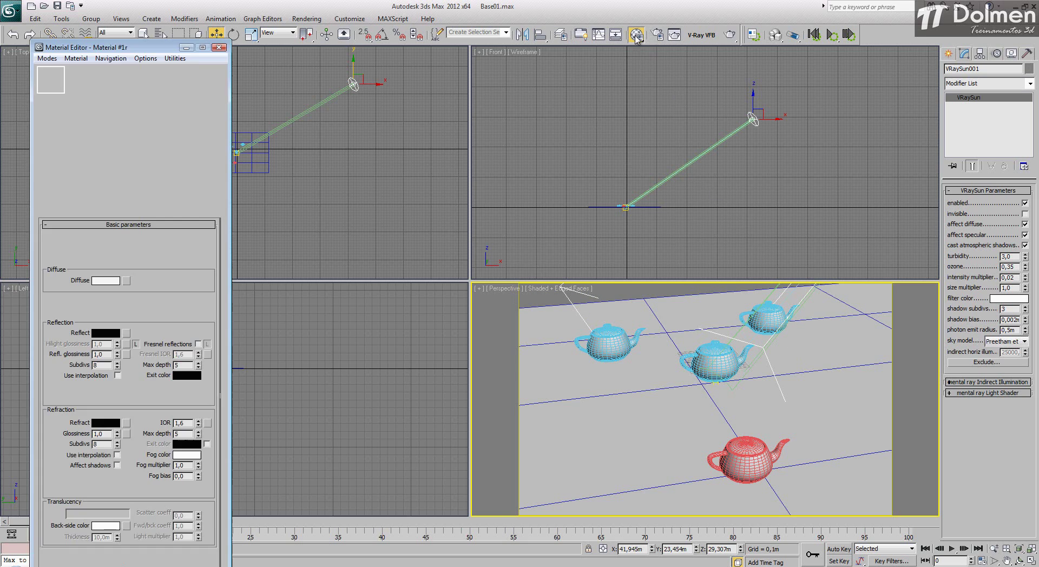
click(307, 19)
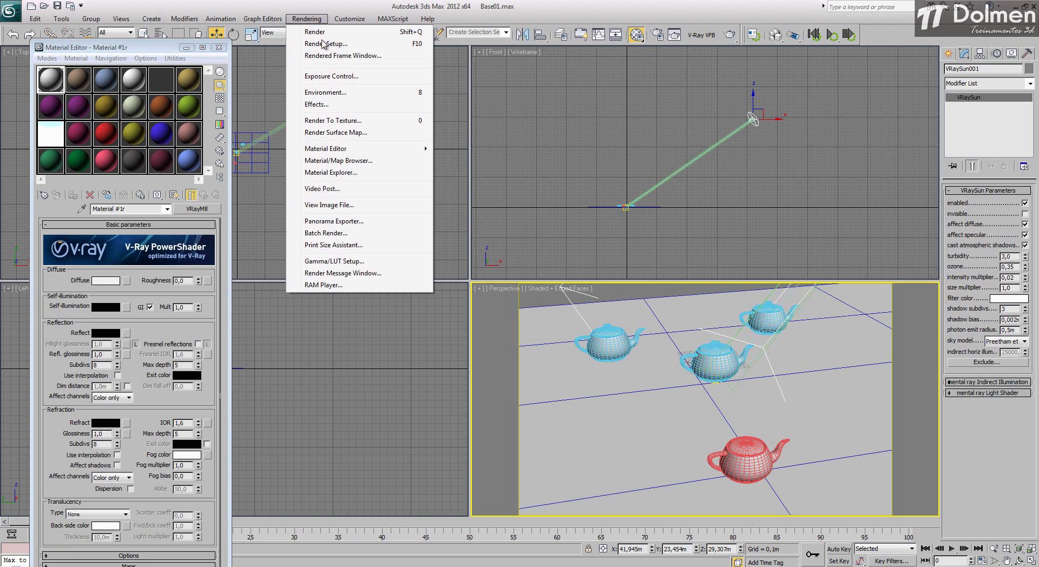
click(362, 94)
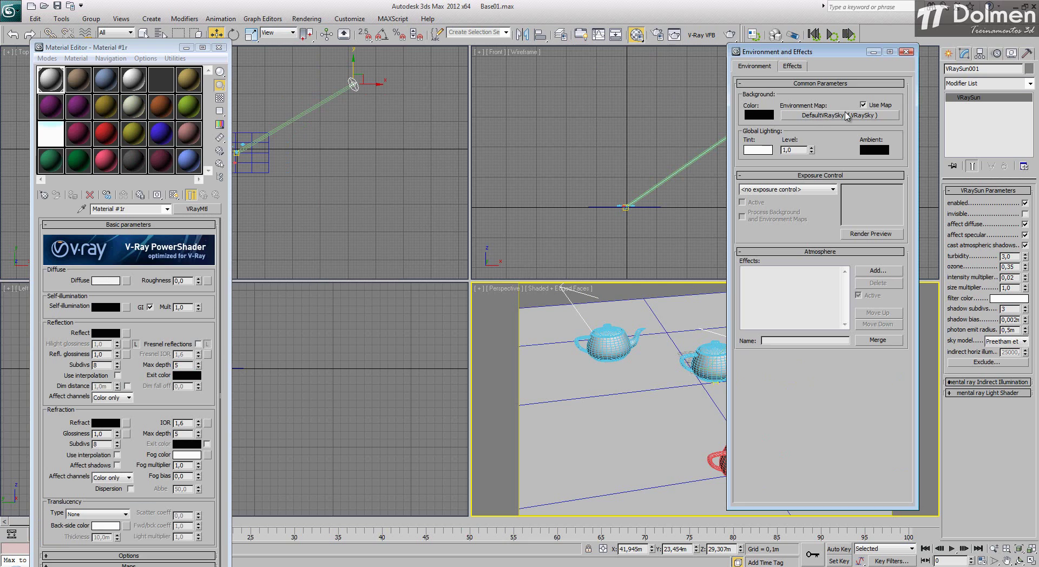
drag(822, 119, 194, 168)
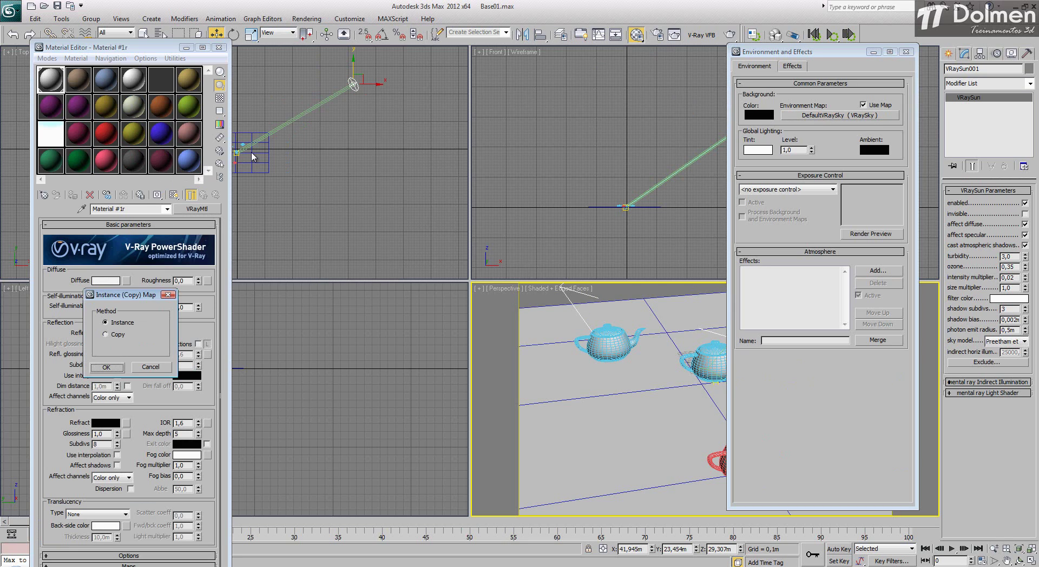
click(117, 367)
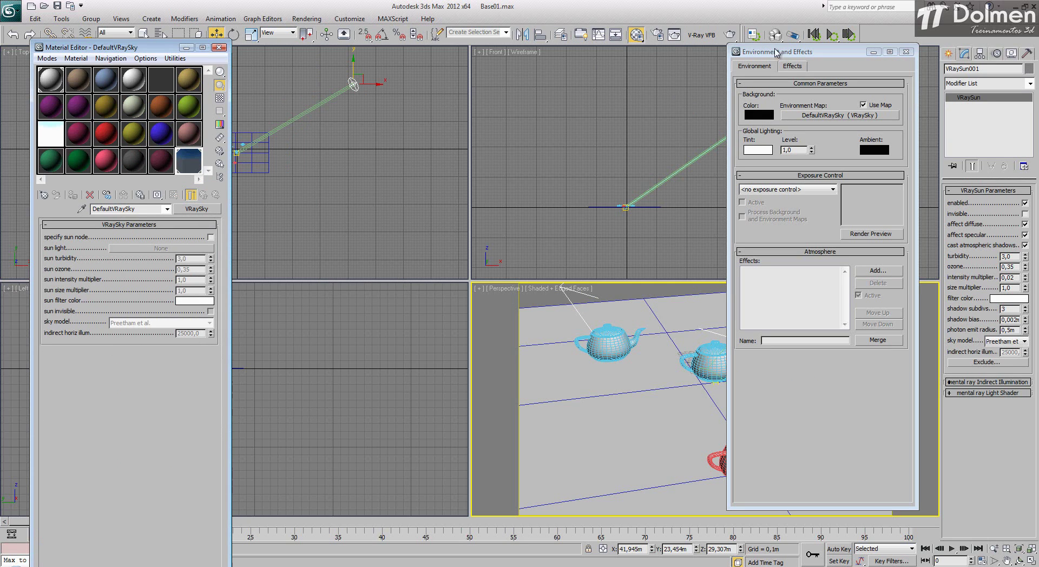
click(907, 53)
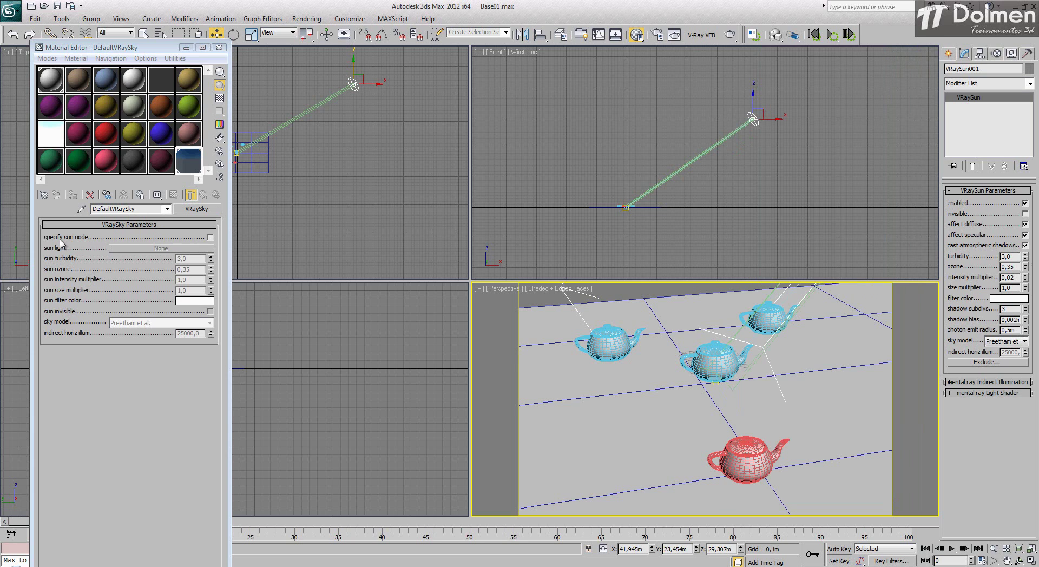
Enable specify sun node on the VRaySky map and assign VRaySun001 as its sun light
click(210, 237)
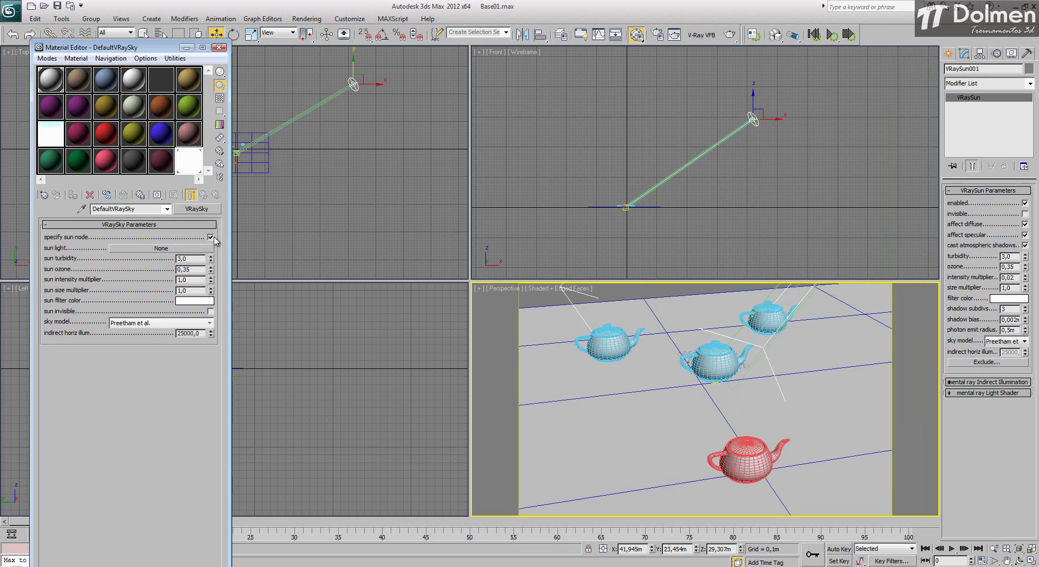
click(161, 248)
click(754, 118)
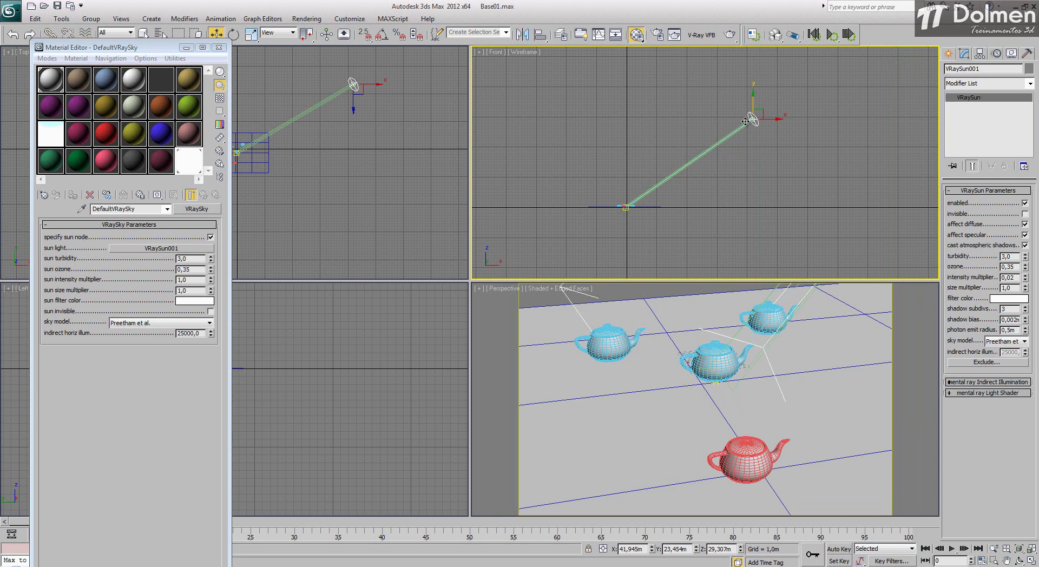
Set the VRaySky map's sun intensity multiplier to 0.06
double_click(191, 280)
text(0,02)
key(Return)
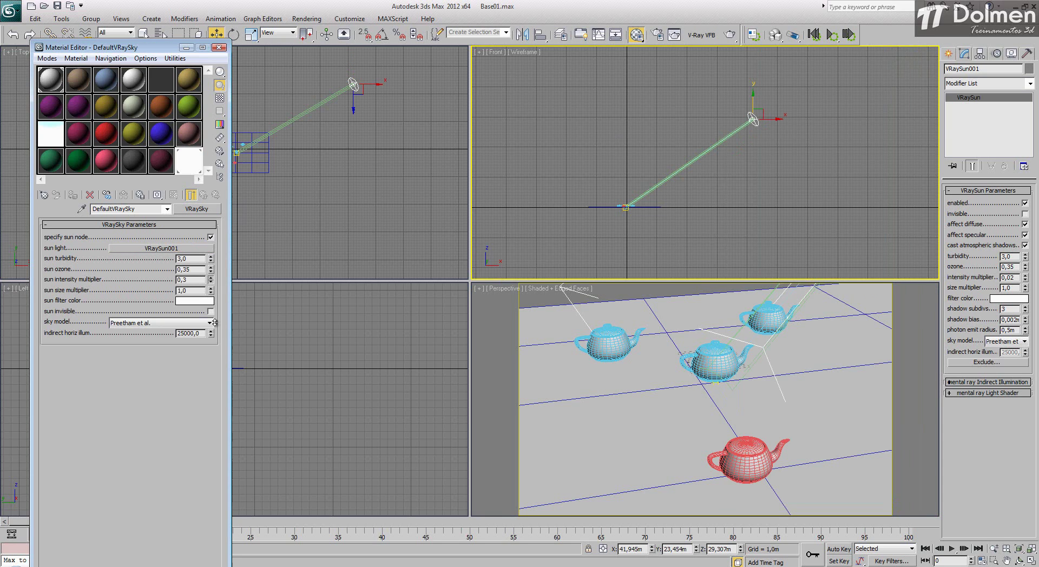
text(0,07)
key(Return)
drag(217, 332, 217, 334)
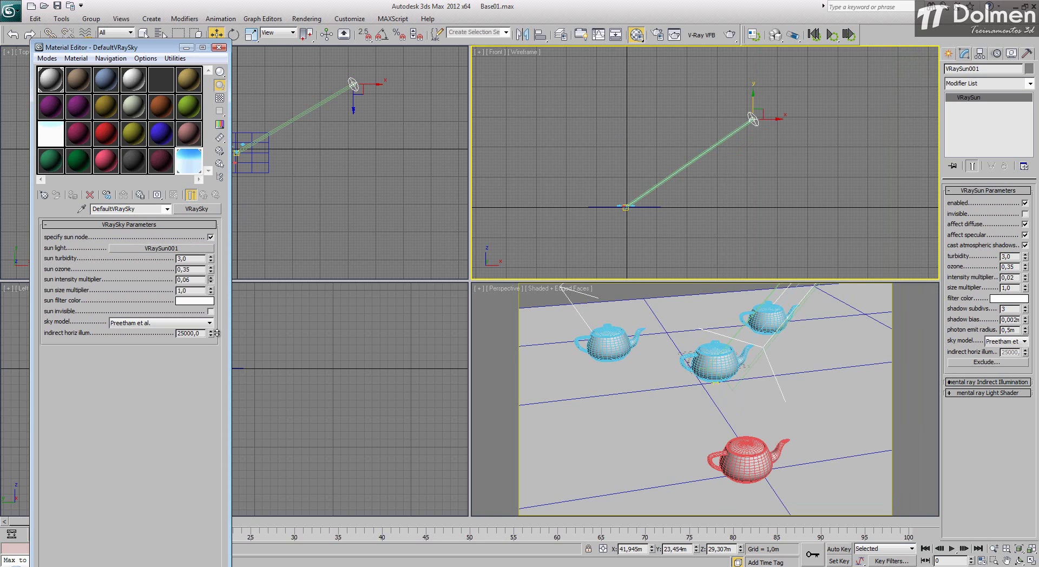
Render the Perspective view to check the sky linked to the sun, and close the render
right_click(515, 322)
click(728, 34)
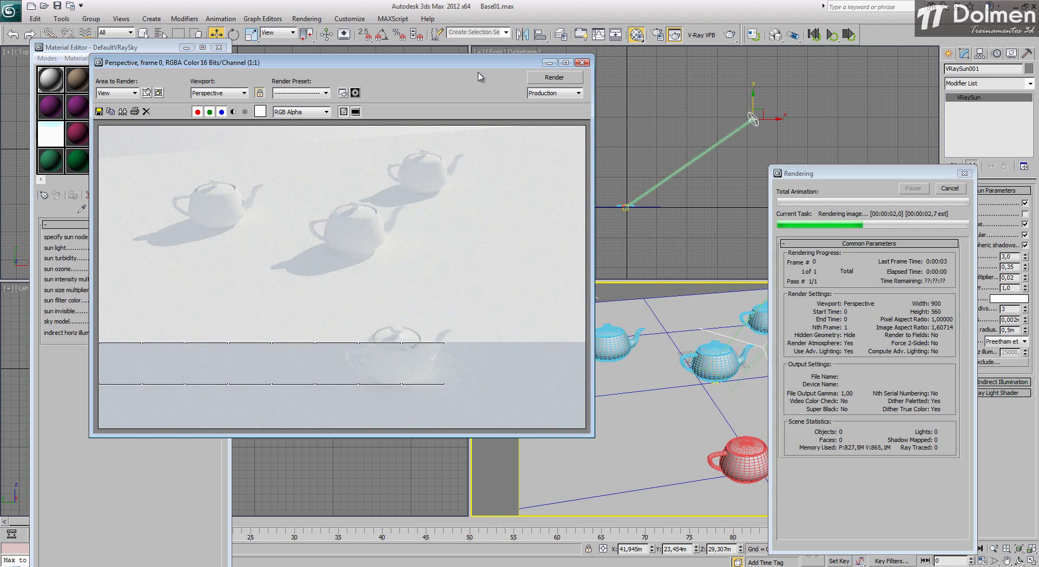
click(582, 62)
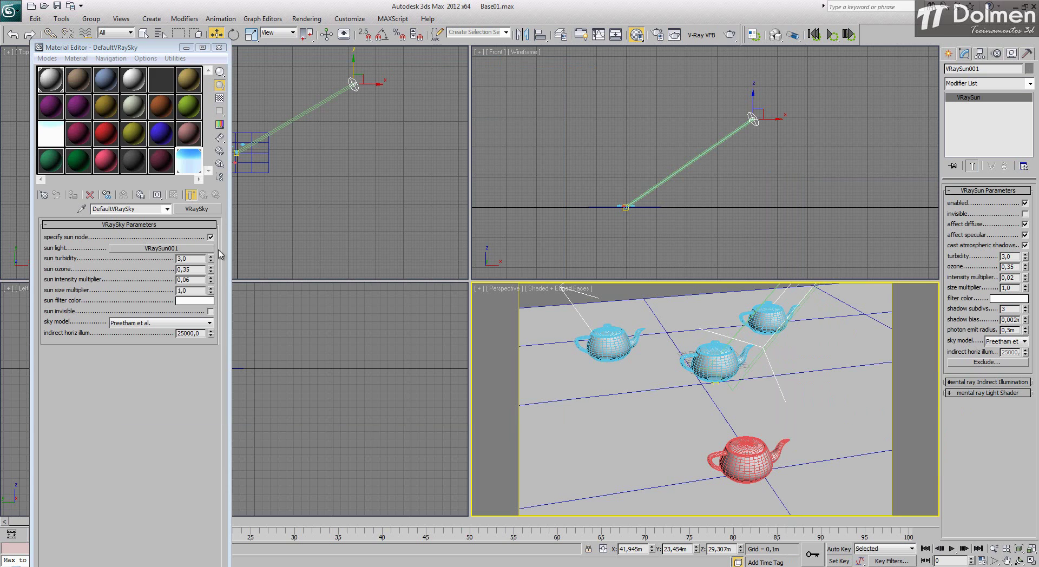
Lower the VRaySky map's sun intensity multiplier further and close the Material Editor
click(210, 282)
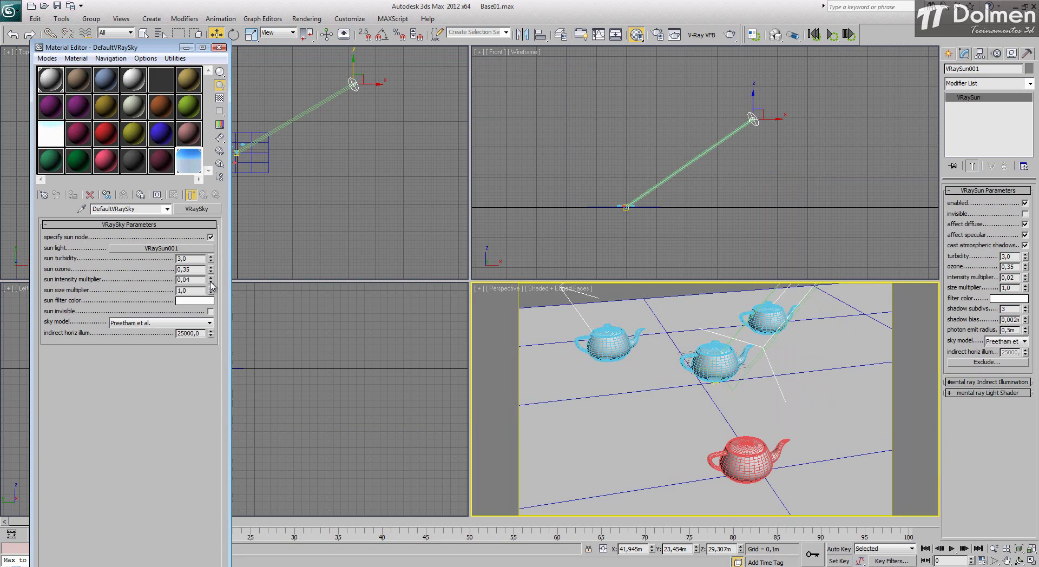
click(211, 281)
click(219, 48)
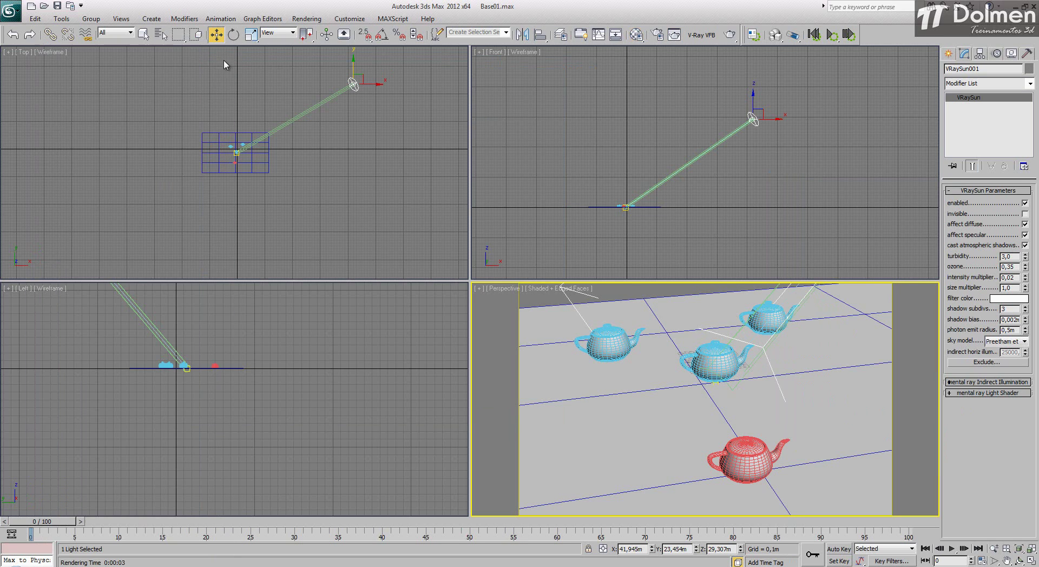
Hide the VRaySun and its target in the viewports
click(374, 190)
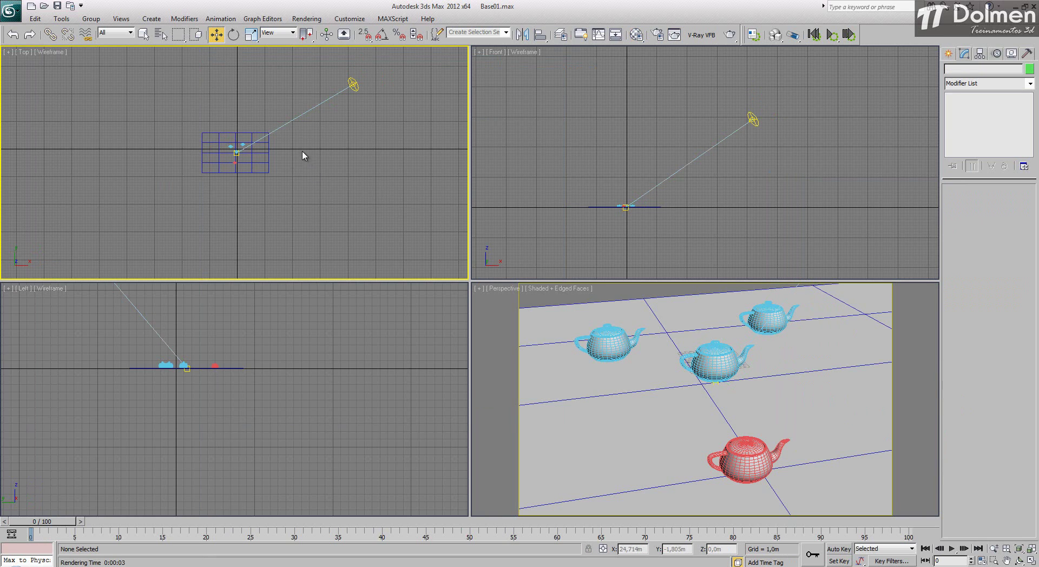
click(291, 120)
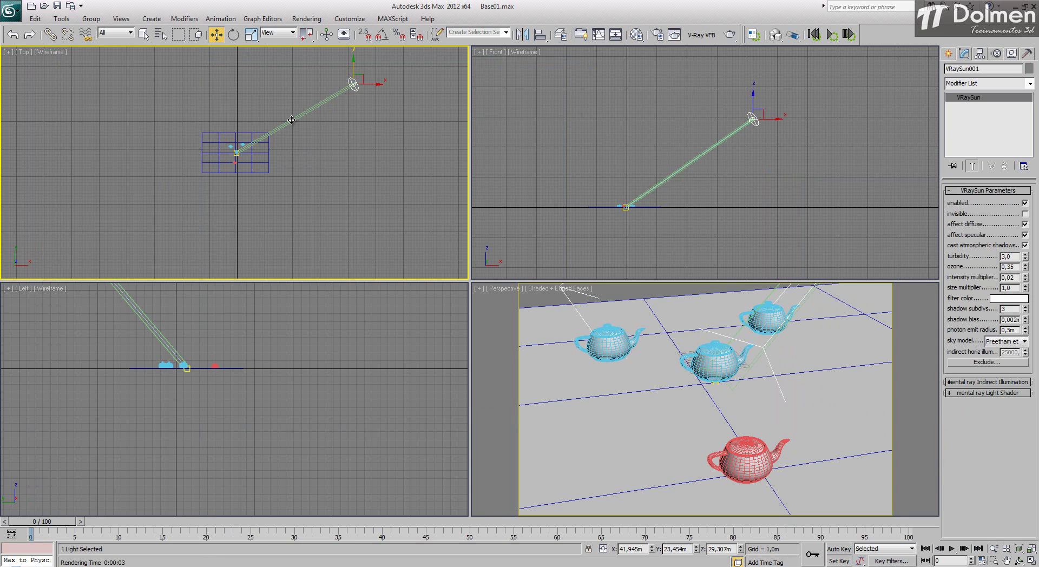
right_click(291, 120)
click(304, 89)
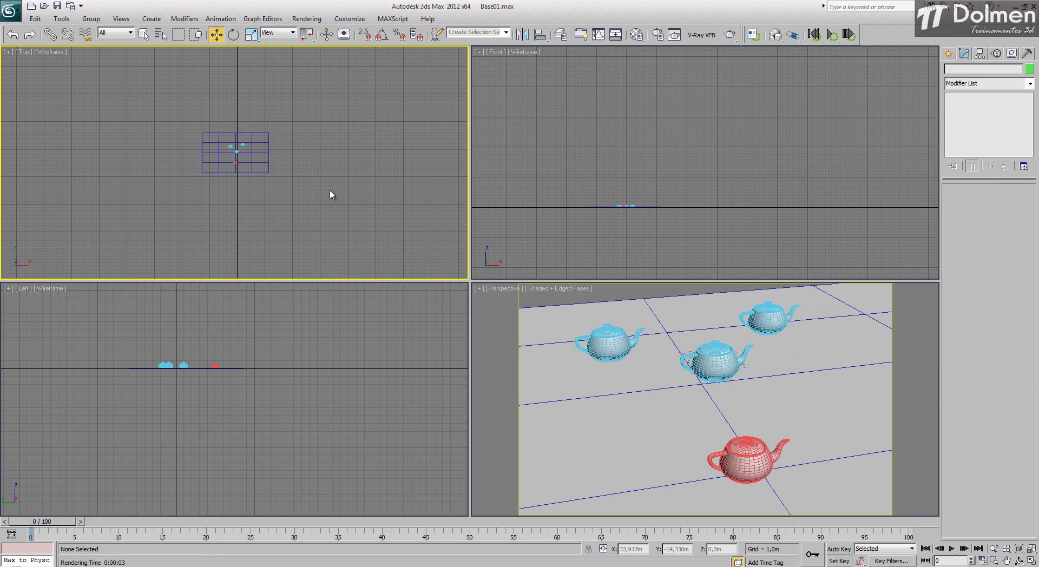
Create a VRayPhysicalCamera in the Top view, from in front of the plane toward the middle teapot, with a target distance of about 12 m
click(948, 54)
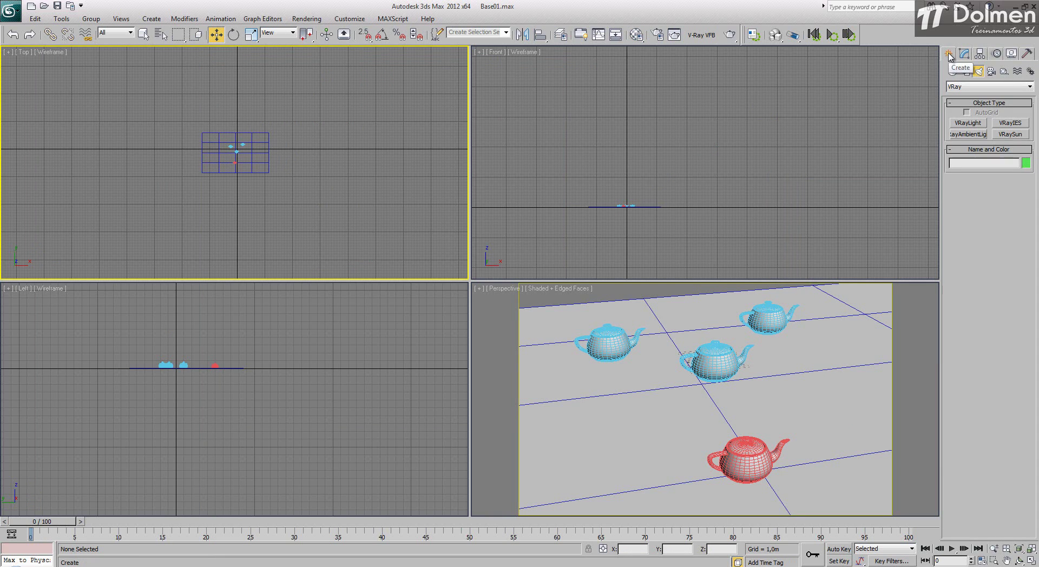
click(992, 72)
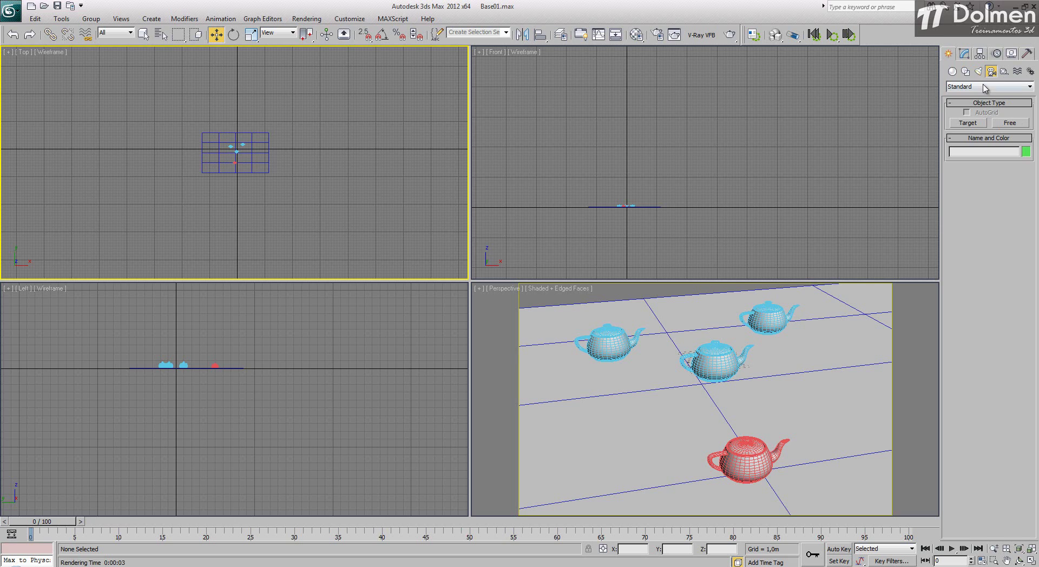
click(999, 88)
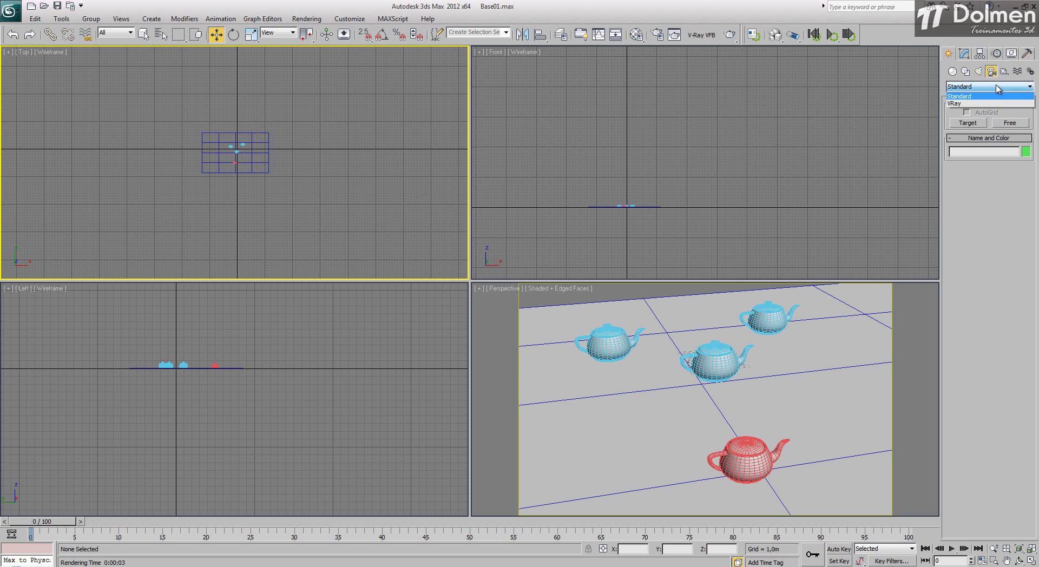
click(1015, 105)
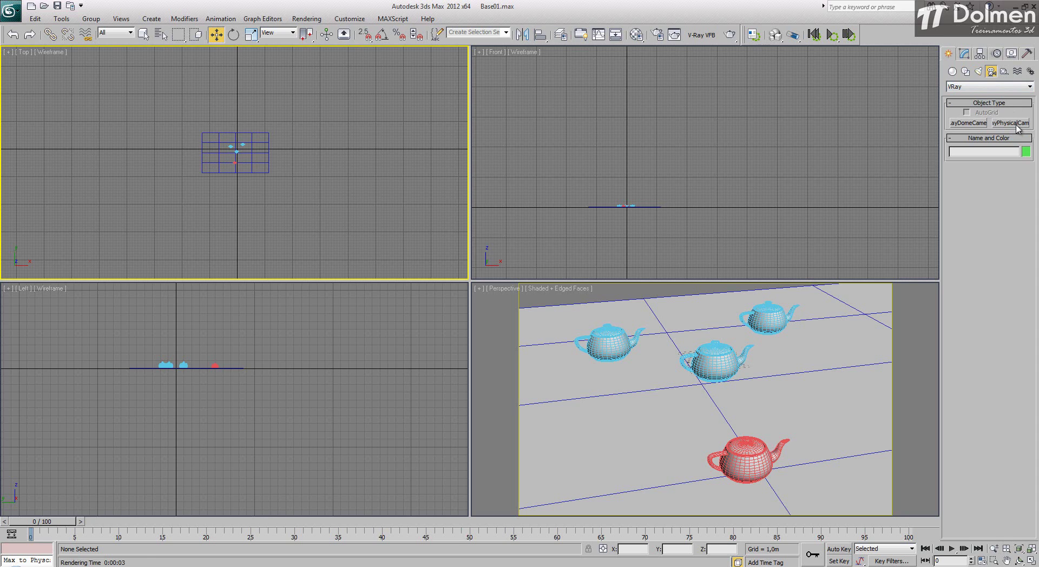
click(1017, 123)
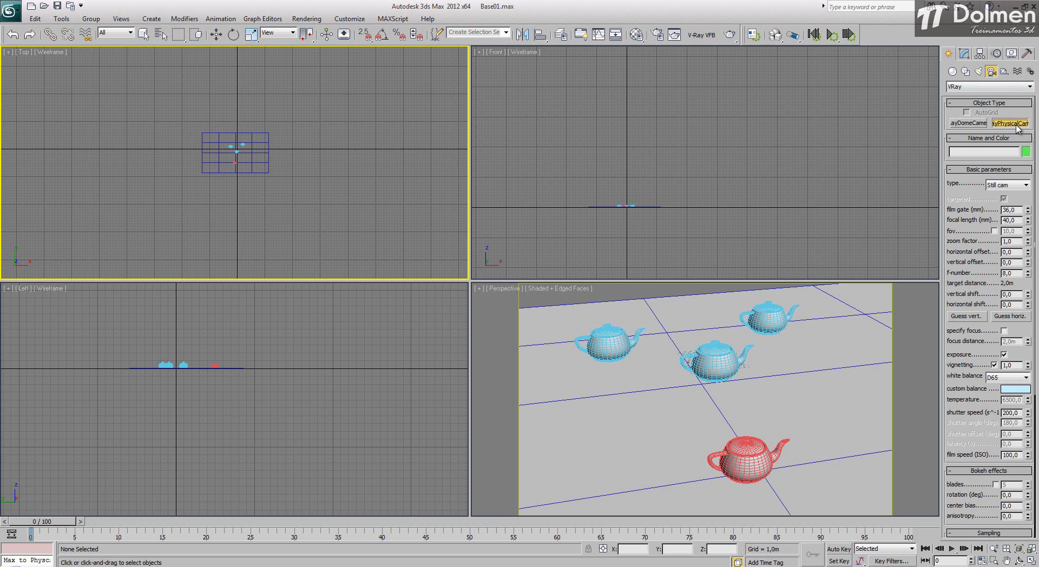
scroll(232, 111, up, 5)
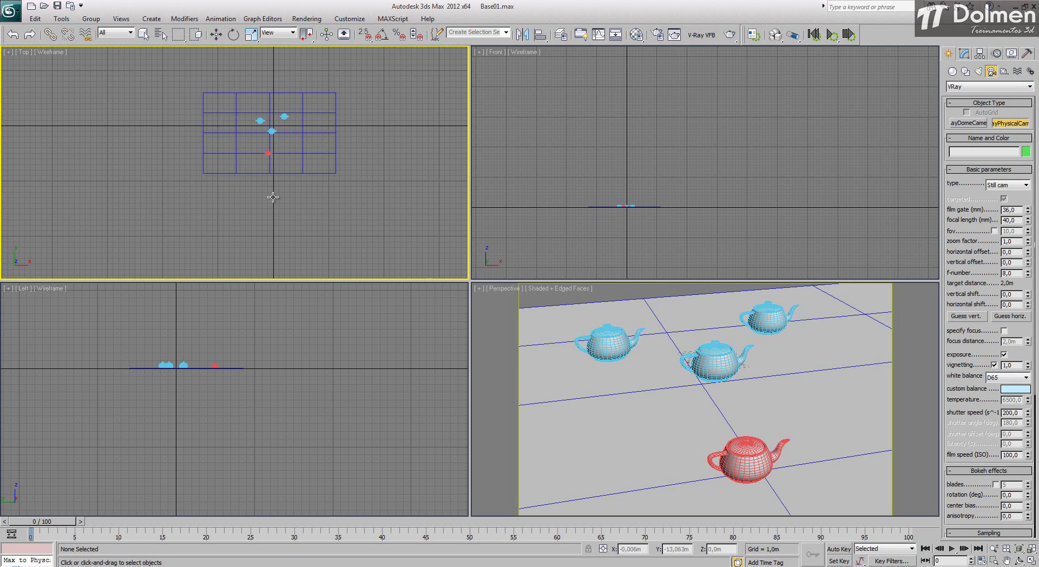
drag(273, 197, 272, 127)
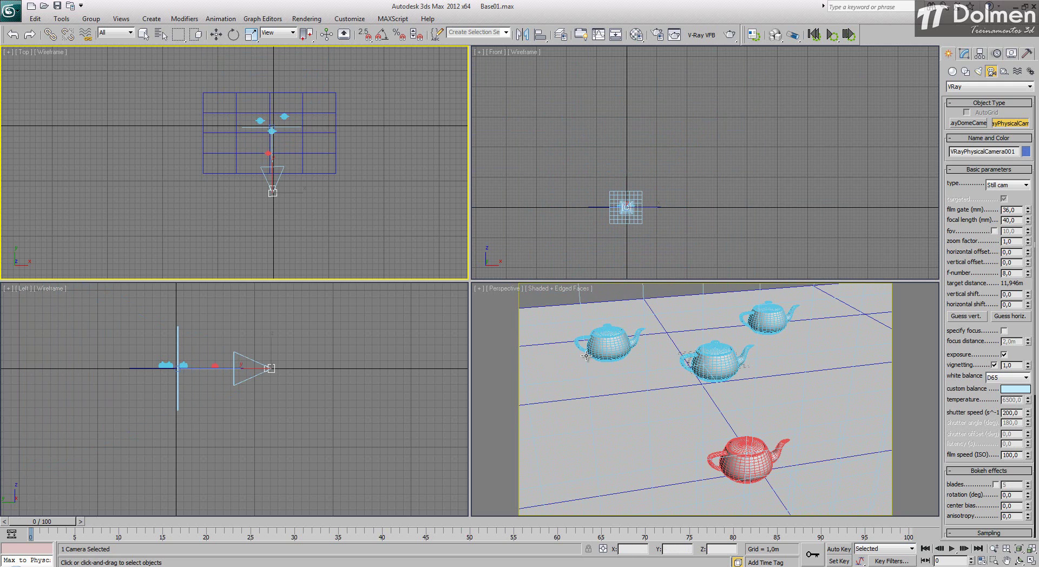
Switch the Perspective view to the physical camera and raise the camera in the Left view to a height of about 1.58 m
click(570, 340)
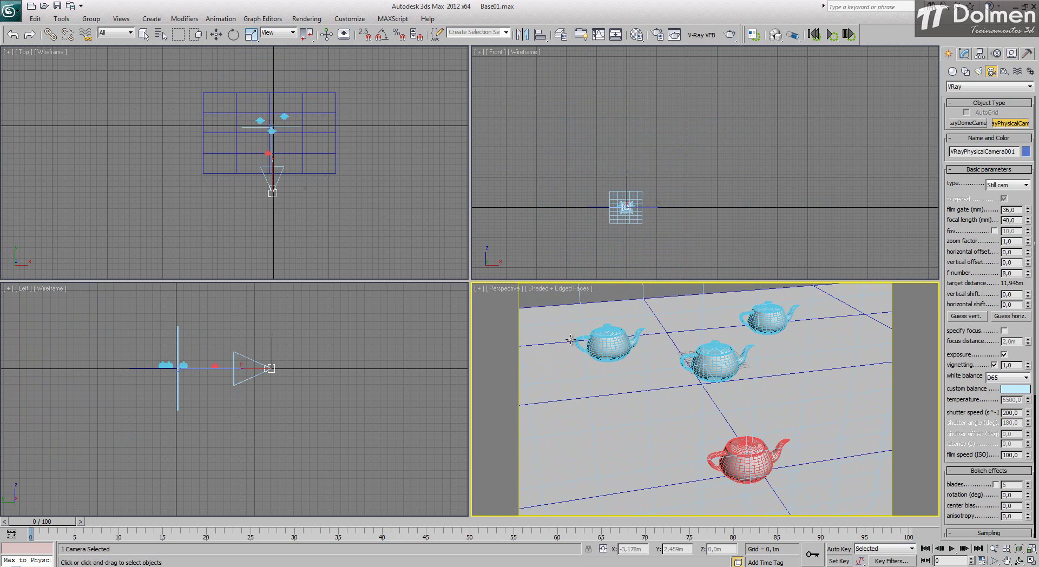
key(c)
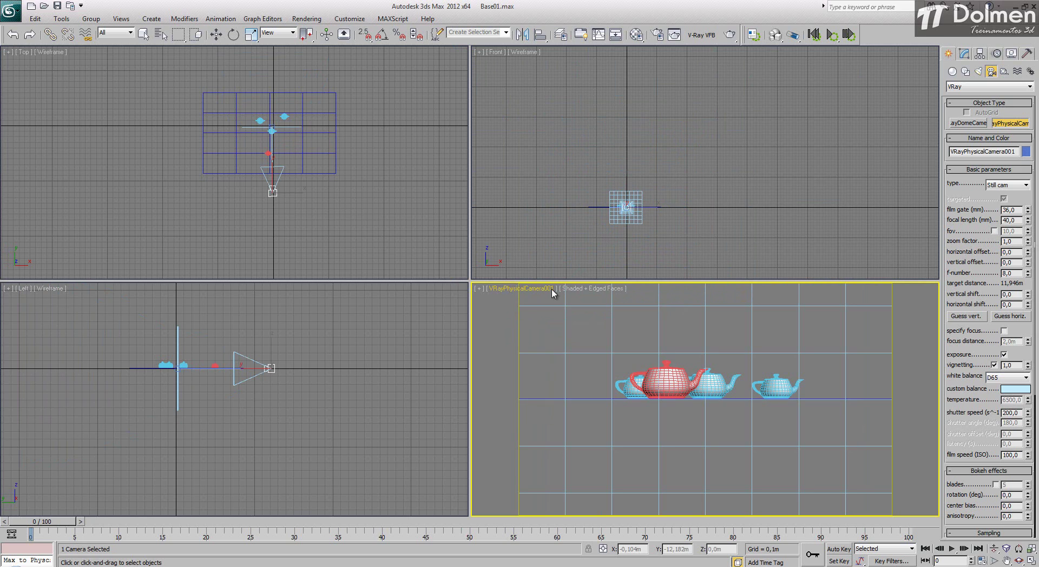
right_click(276, 364)
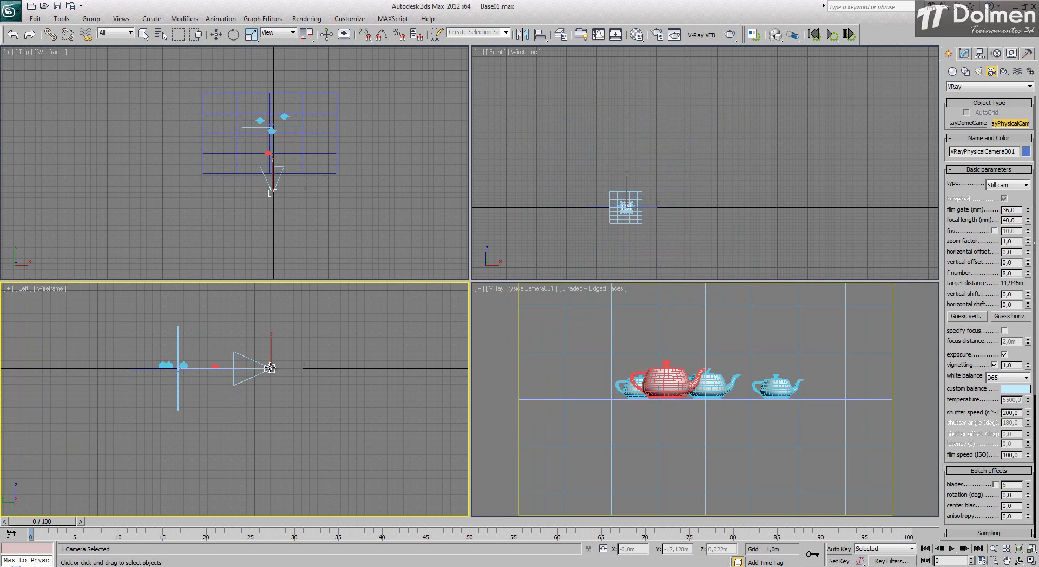
key(w)
drag(271, 351, 277, 340)
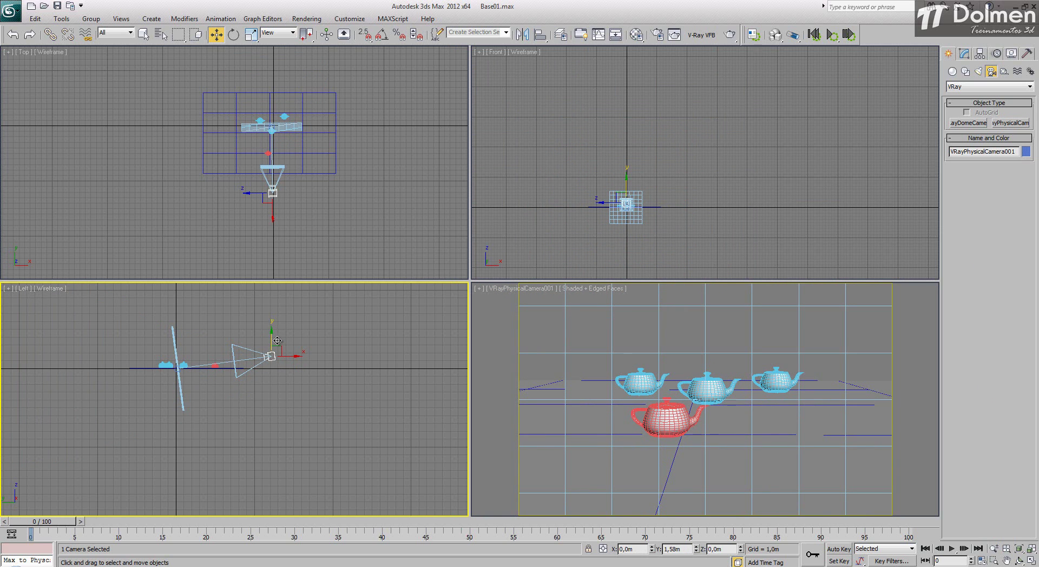
Render the physical camera view to check its exposure, and close the render
right_click(672, 384)
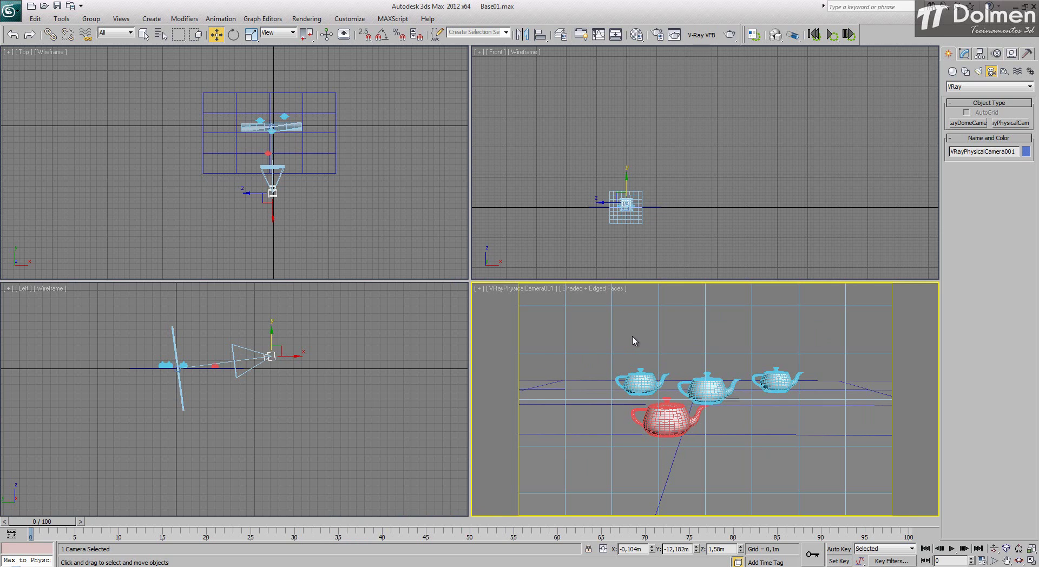
click(730, 37)
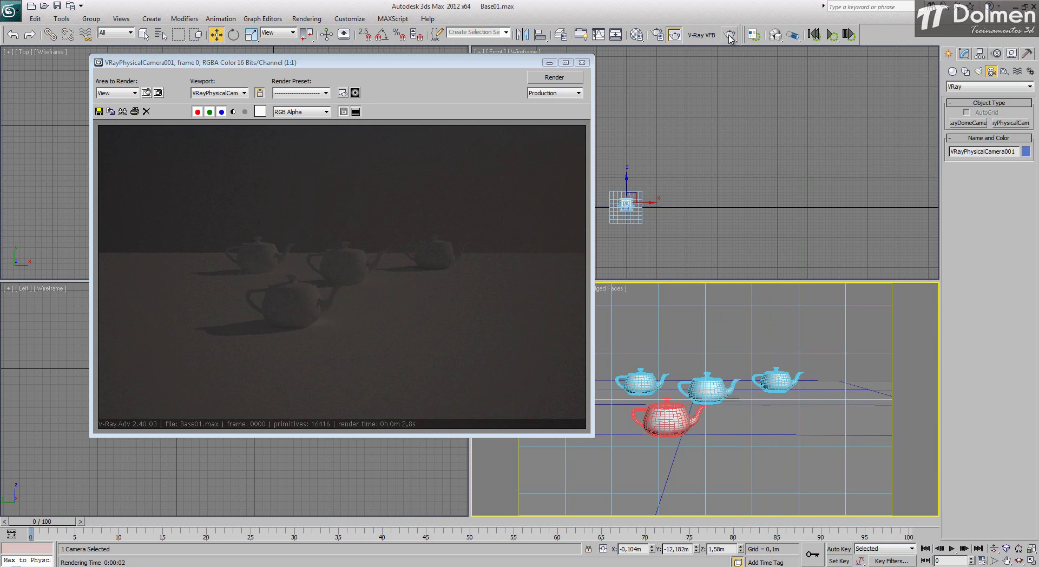
click(582, 62)
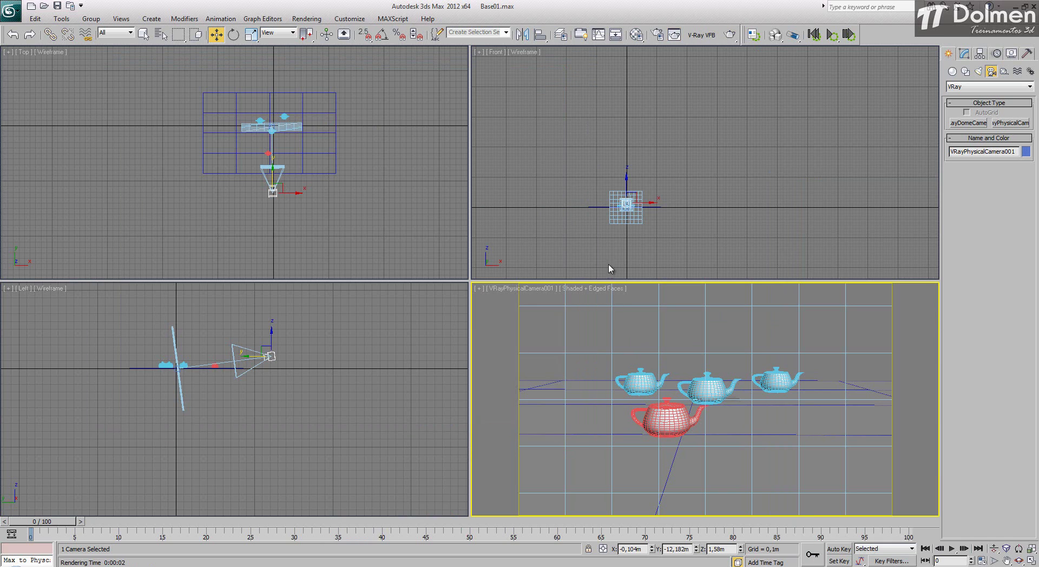
Compare exposures by rendering the same framing as a Perspective view and again through the physical camera, closing each render
key(p)
click(729, 36)
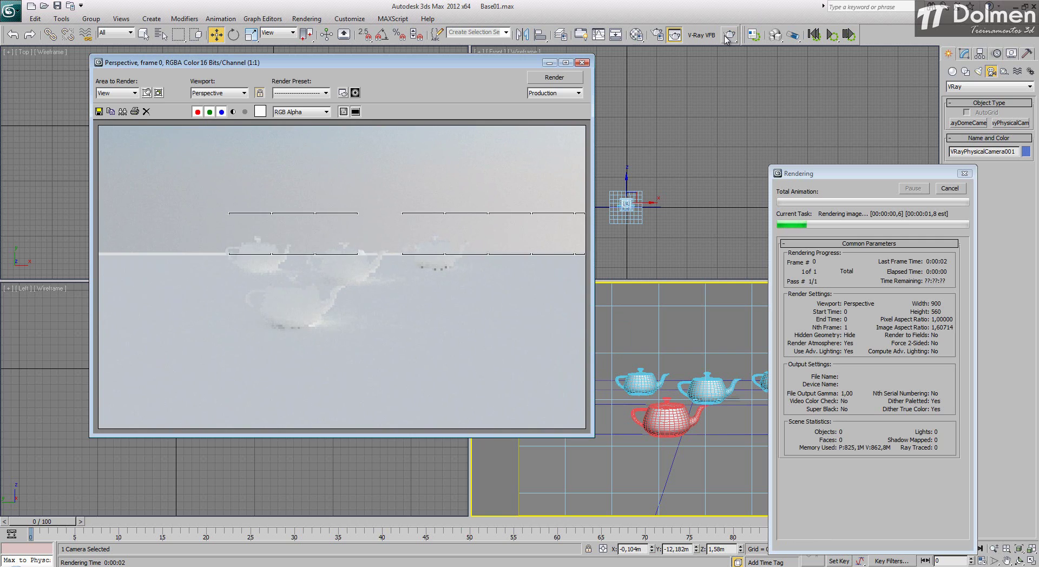
click(583, 62)
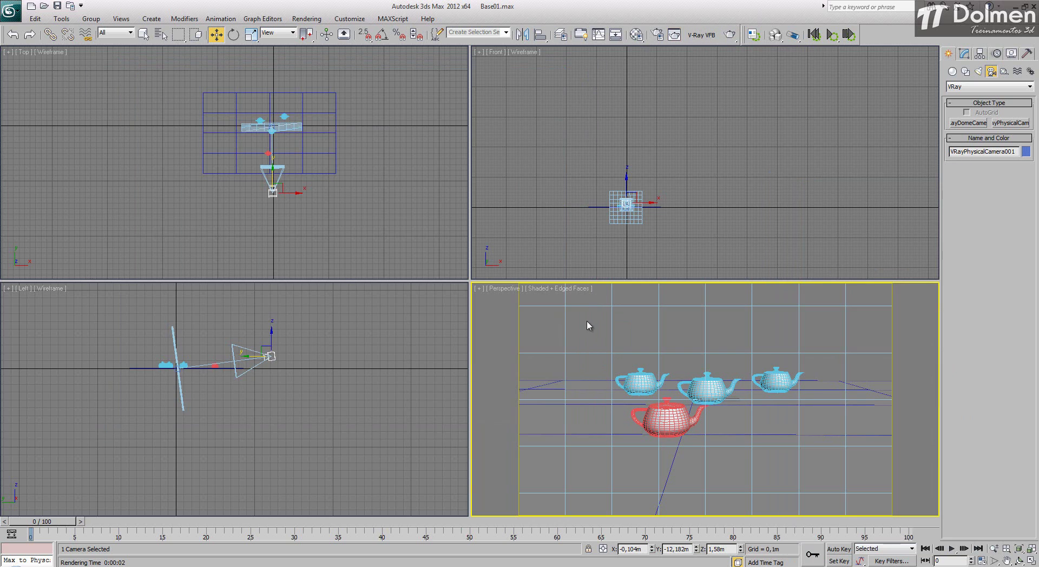
click(730, 34)
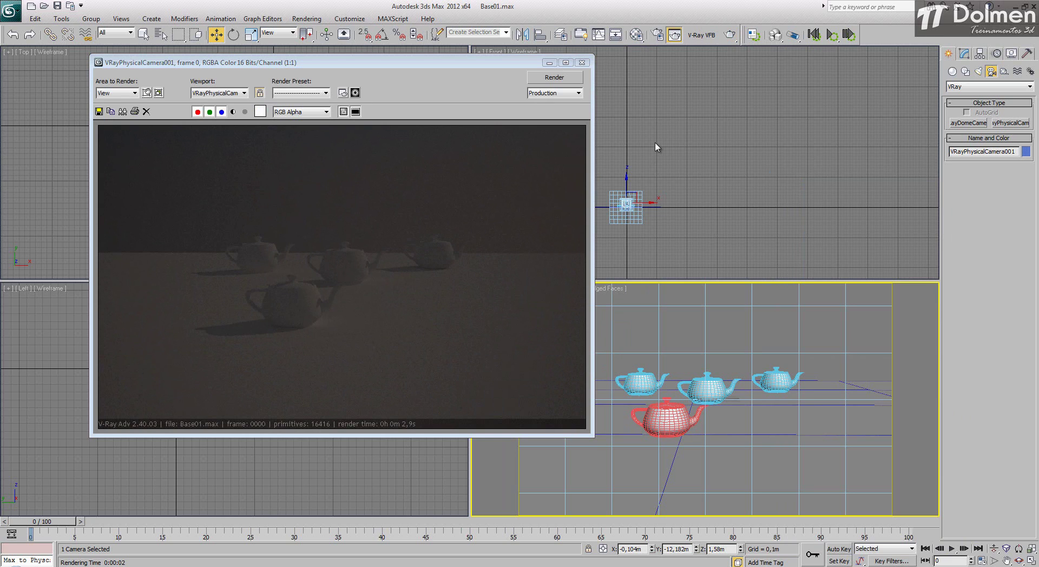
click(582, 63)
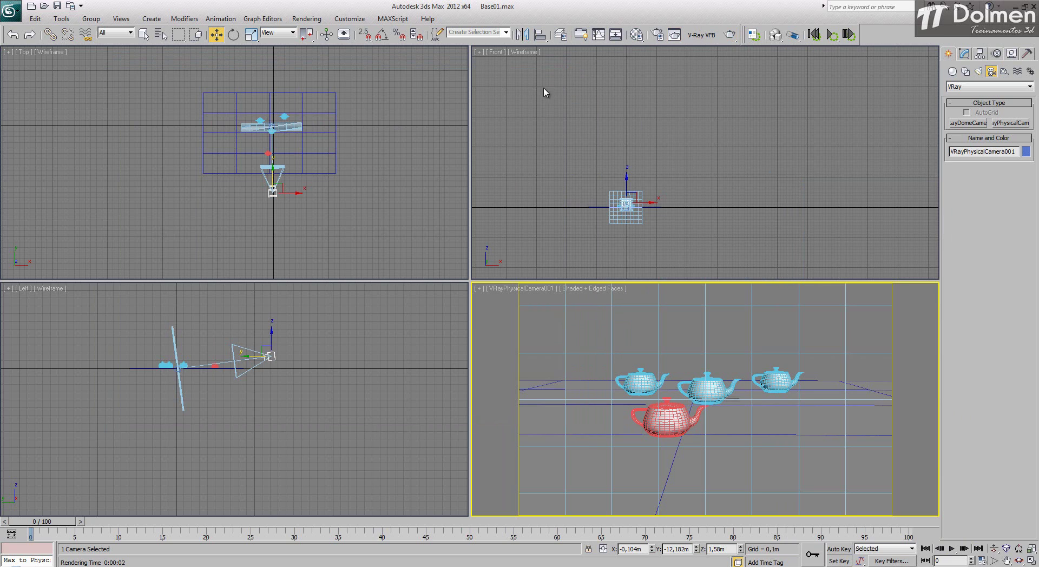
Unhide all objects and set the VRaySun's intensity multiplier to 1.0
click(1012, 54)
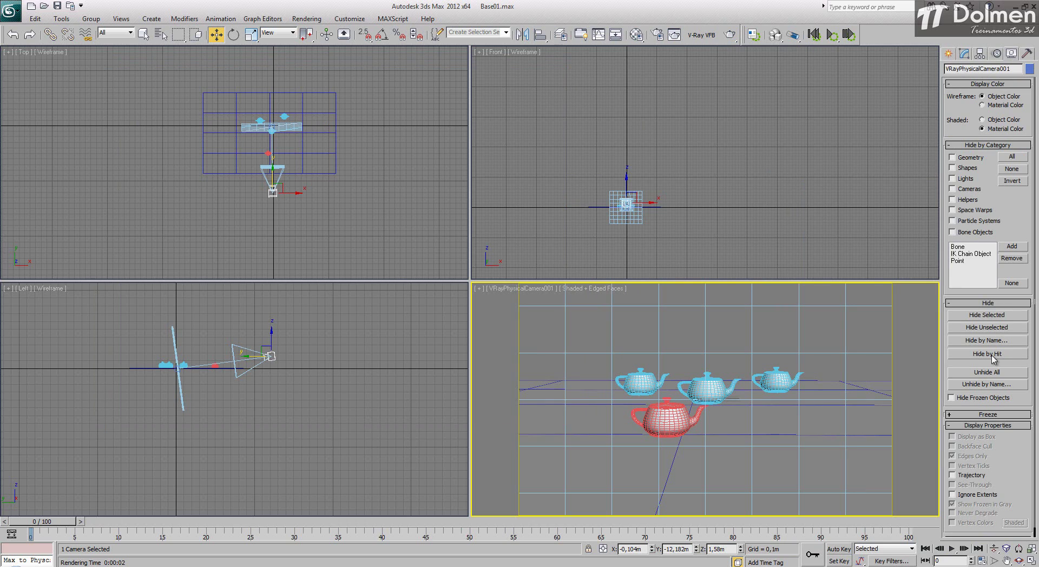
click(988, 372)
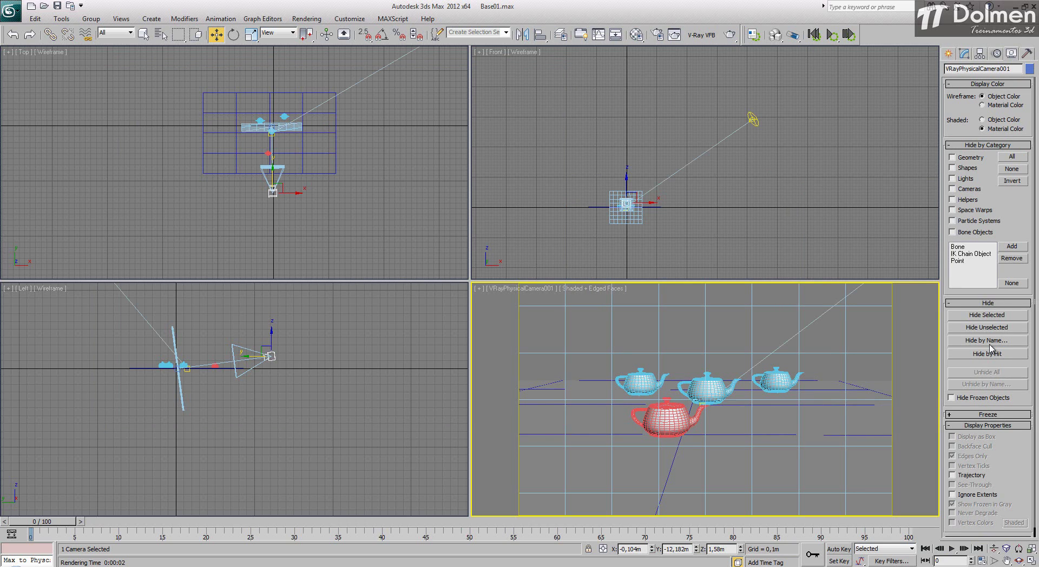
click(753, 120)
click(965, 54)
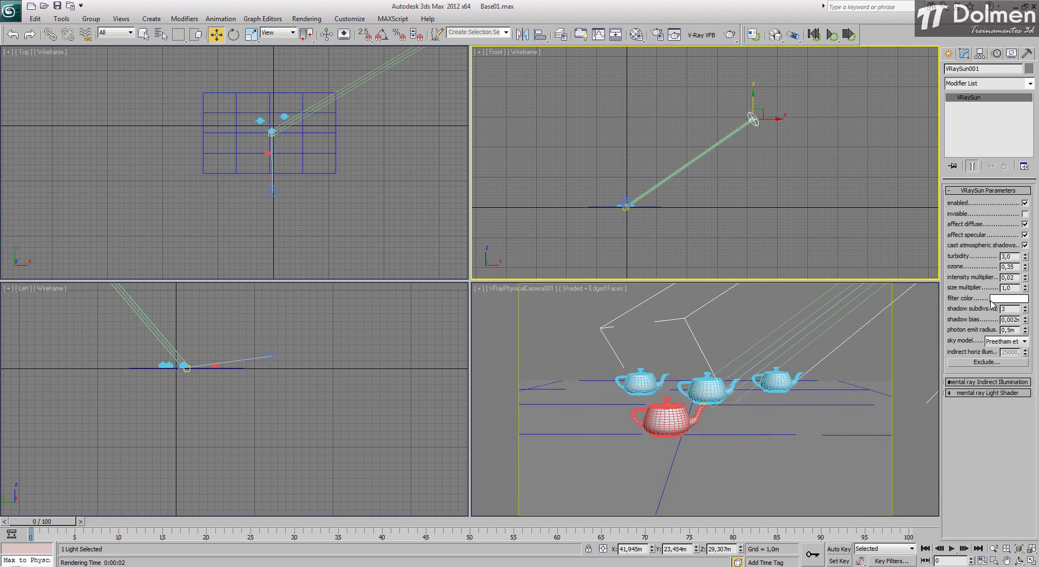
click(1011, 278)
Render the camera view to check the stronger sun, and close the render
right_click(562, 378)
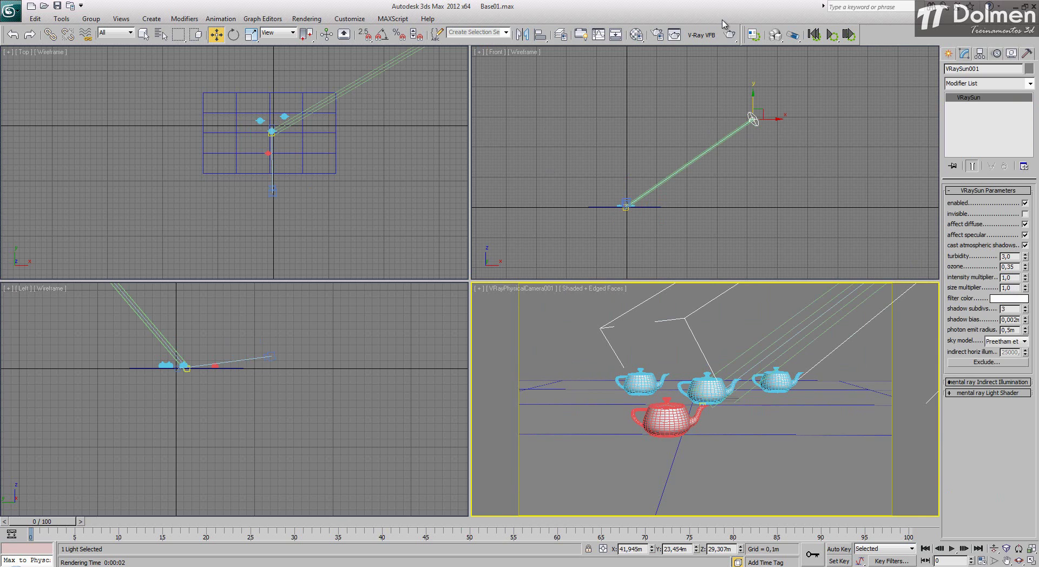
click(730, 35)
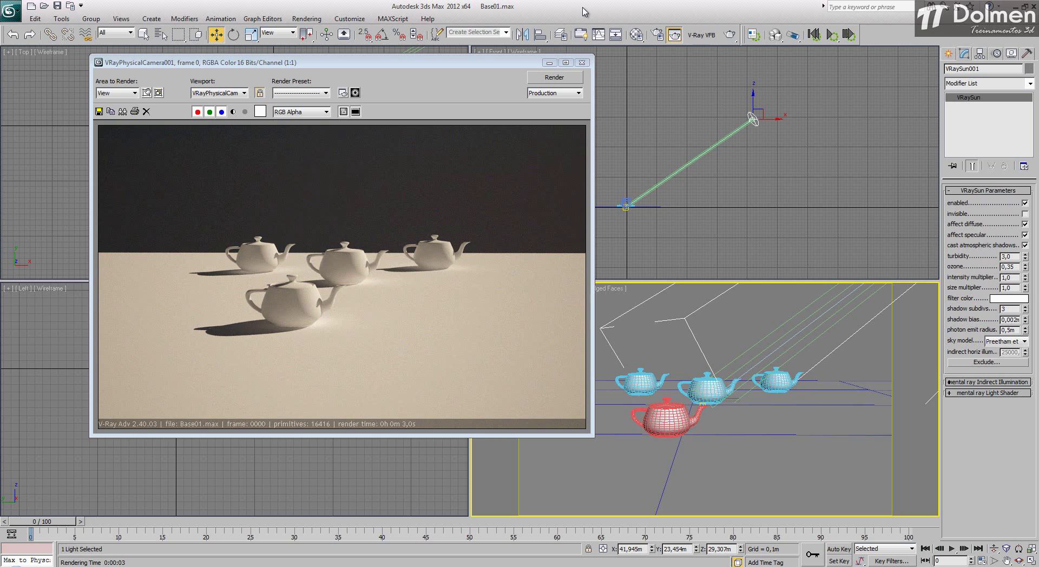
click(582, 63)
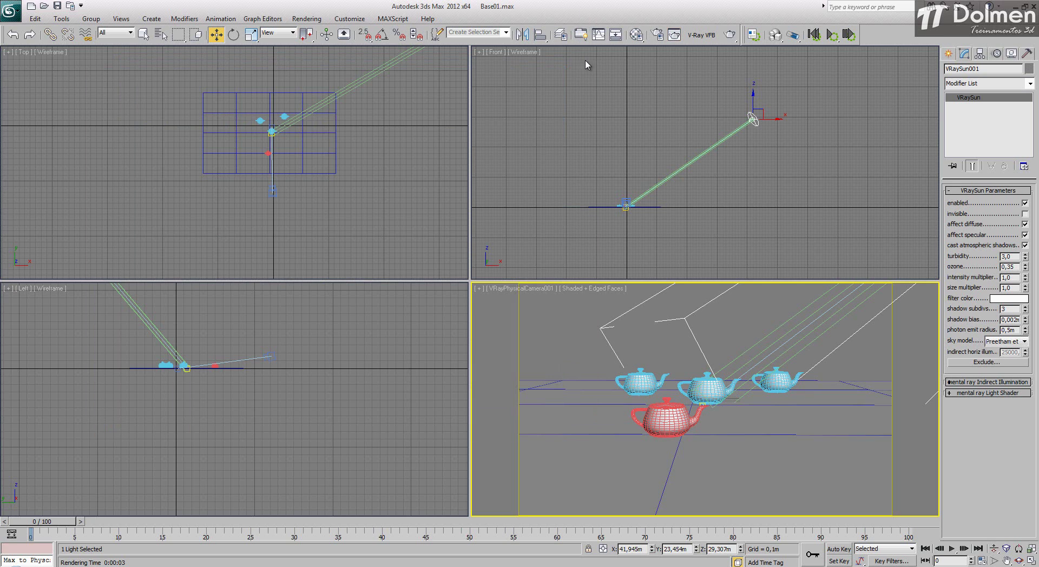
Set the VRaySky map's sun intensity multiplier to 1 in the Material Editor
click(636, 34)
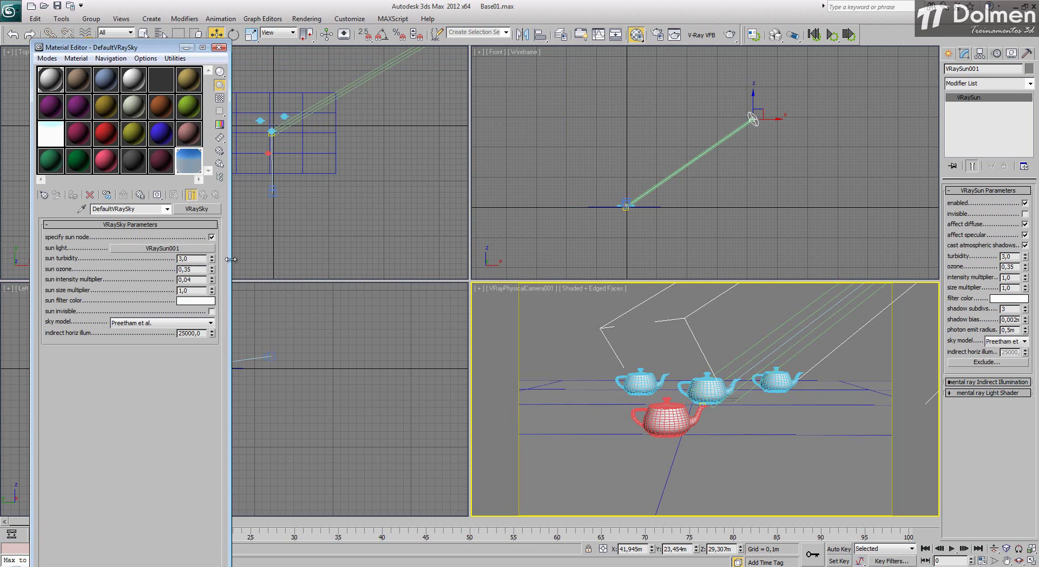
double_click(190, 280)
text(1)
key(Return)
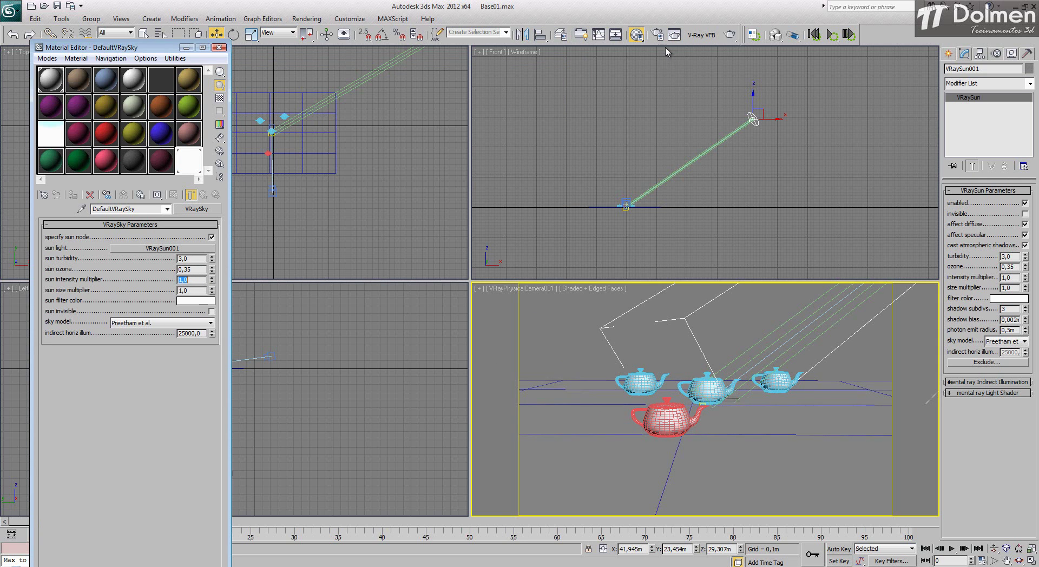
Render the camera view to check the brighter sky, and close the render and the Material Editor
click(730, 34)
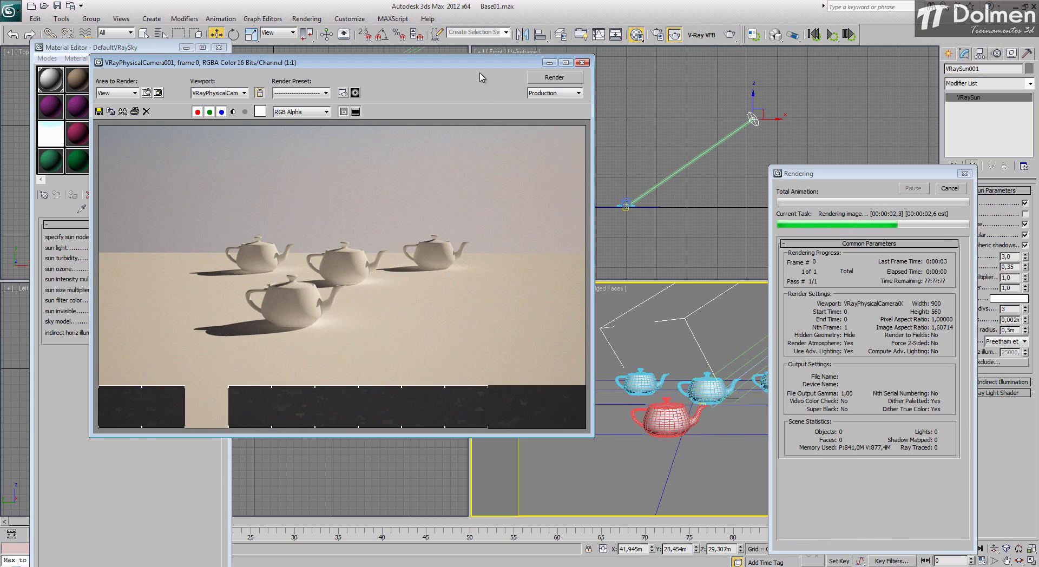
click(582, 63)
click(218, 47)
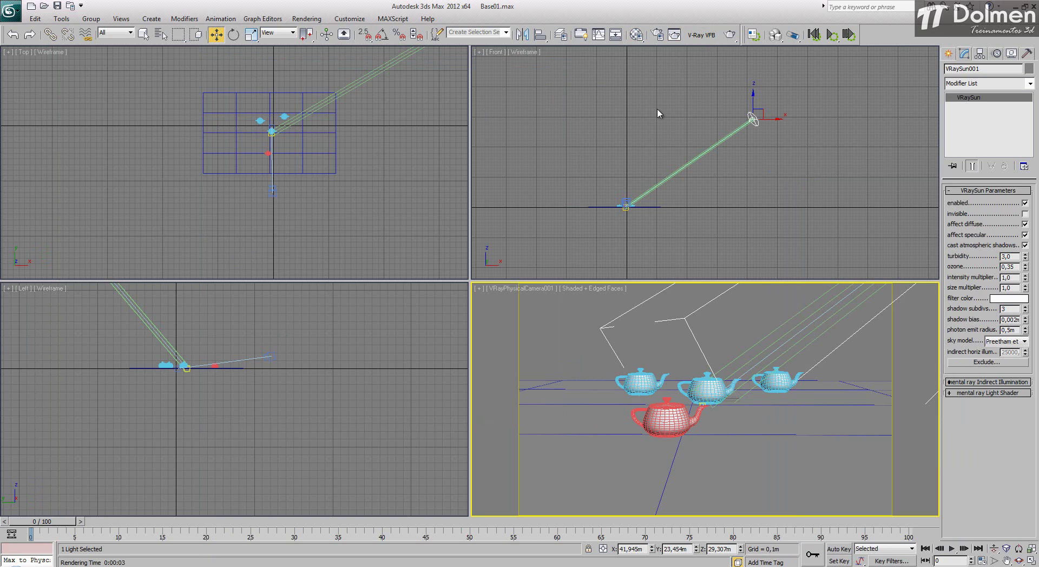
Hide the VRaySun and its target in the viewports
right_click(747, 119)
right_click(741, 114)
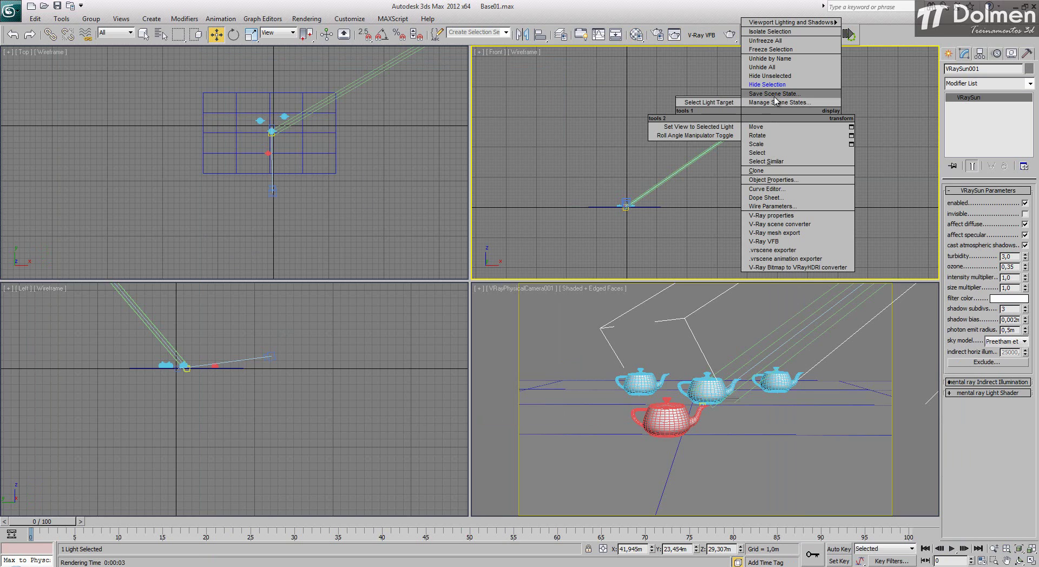
click(678, 110)
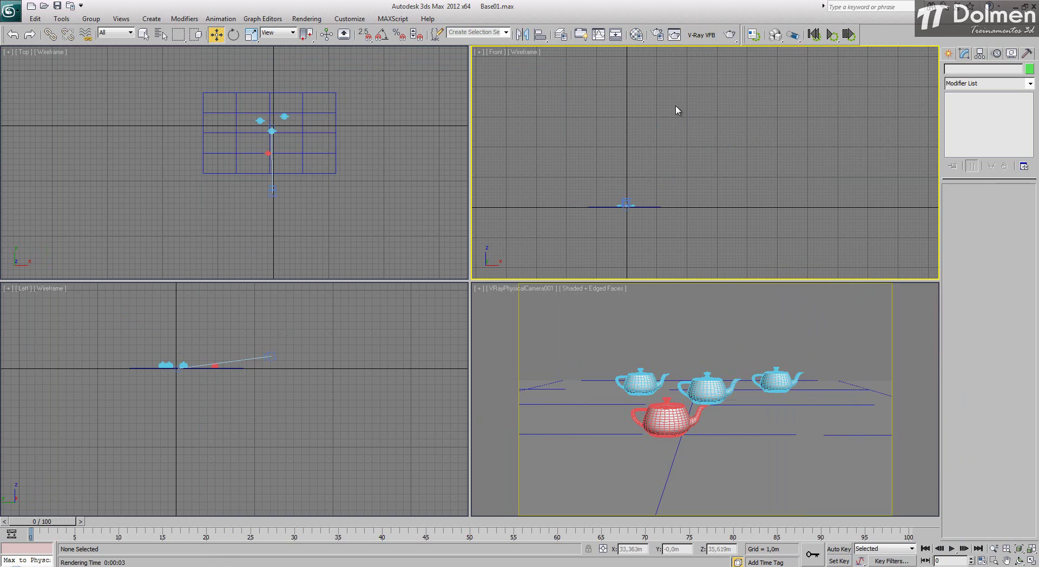
Lower the physical camera to a height of about 1.22 m and set its type to Movie cam
click(270, 192)
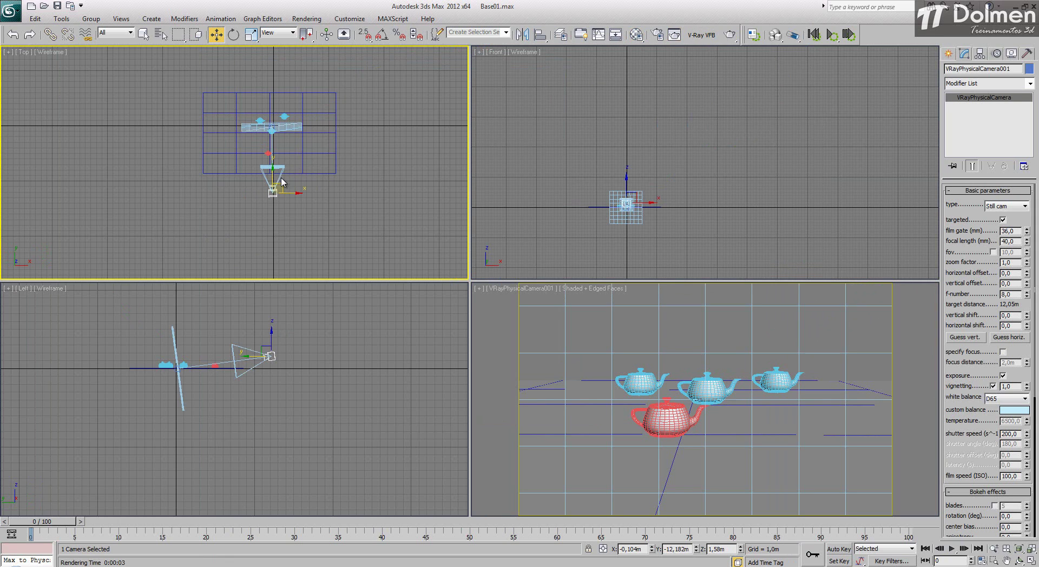
click(178, 365)
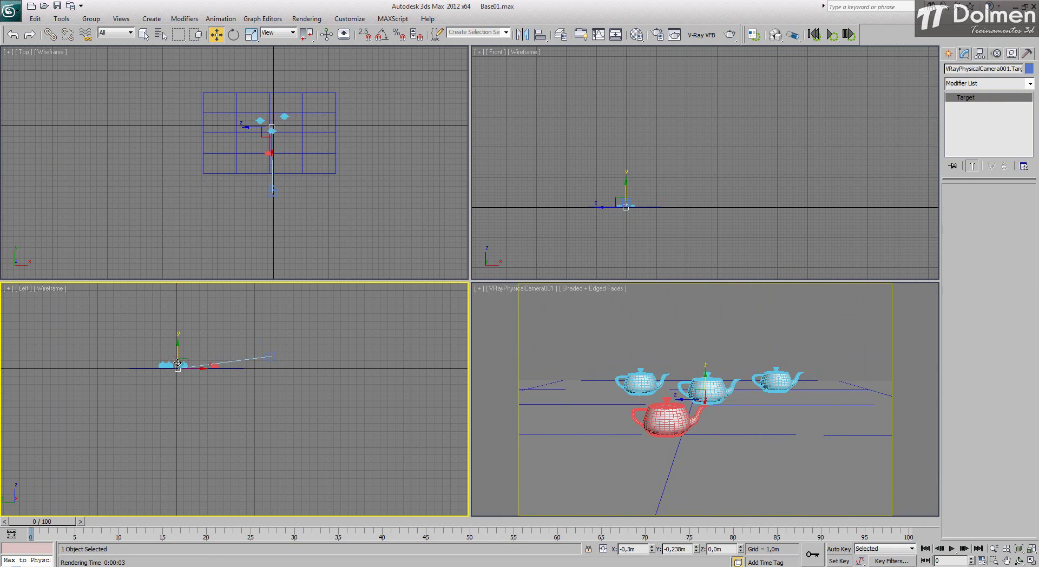
click(268, 358)
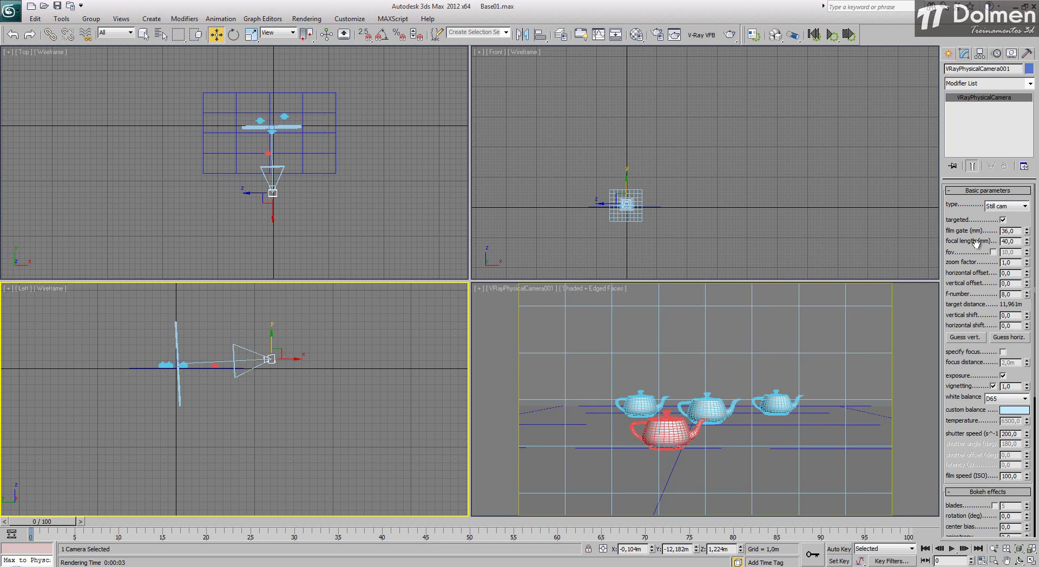
click(1025, 207)
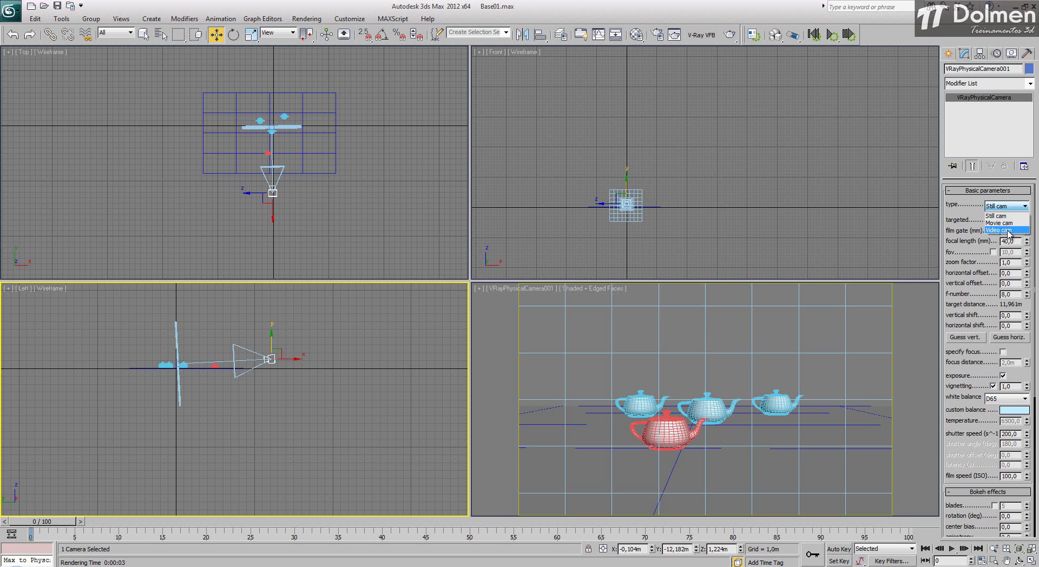
click(1009, 226)
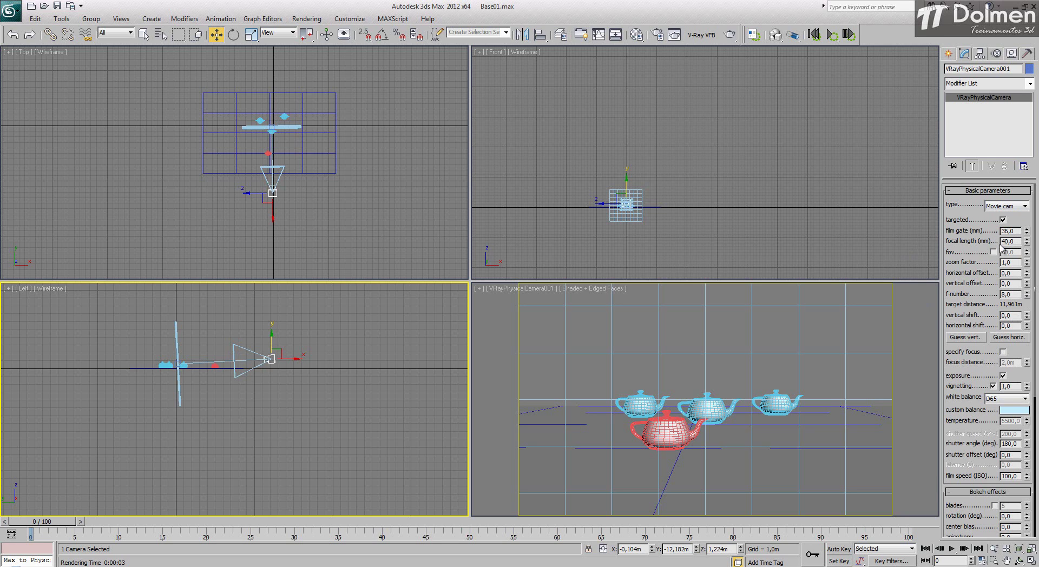
Try the Video cam type on the physical camera, and set its type to Still cam
click(1006, 206)
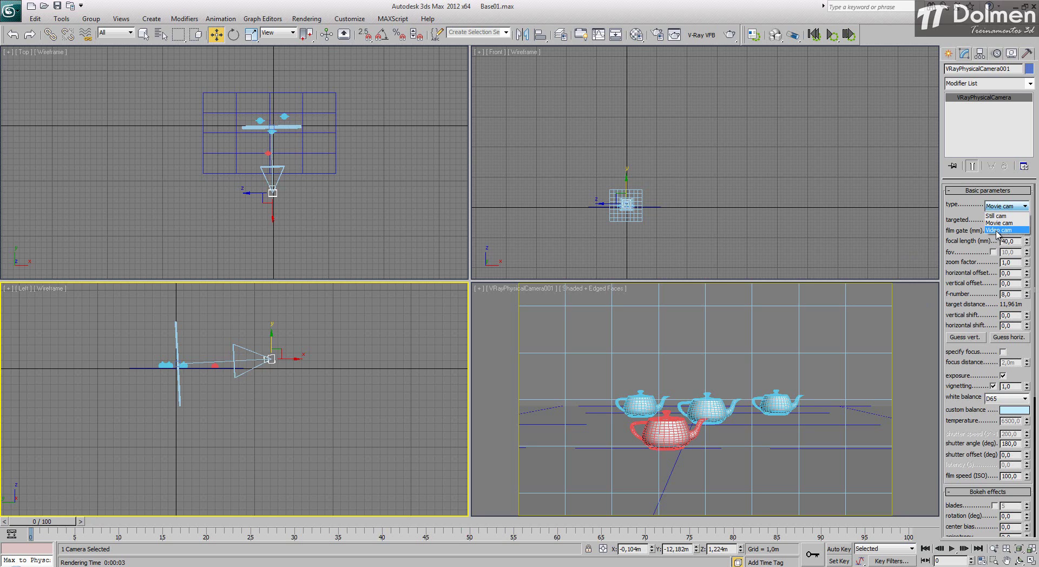
click(998, 231)
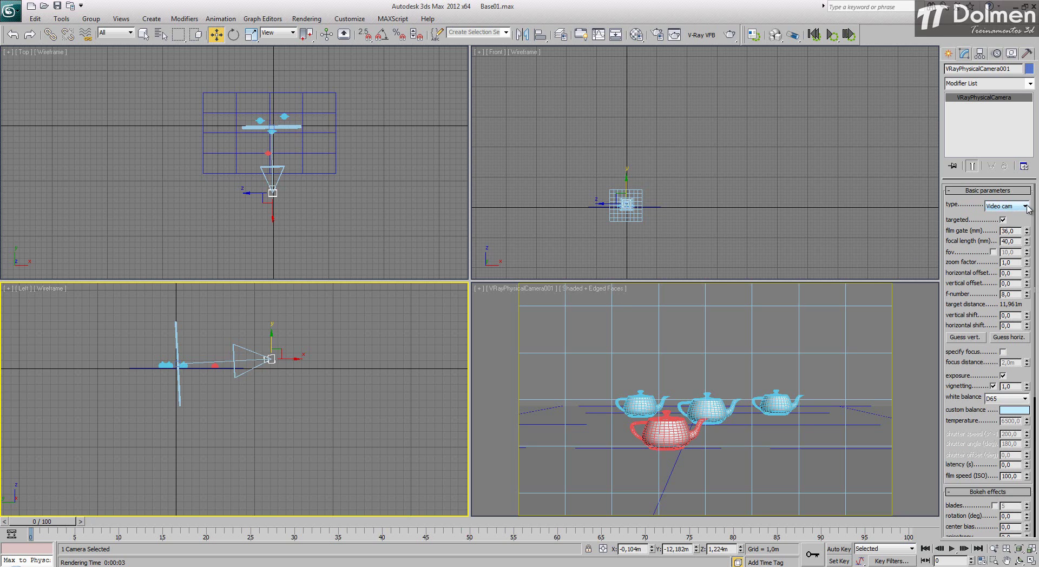
click(1009, 207)
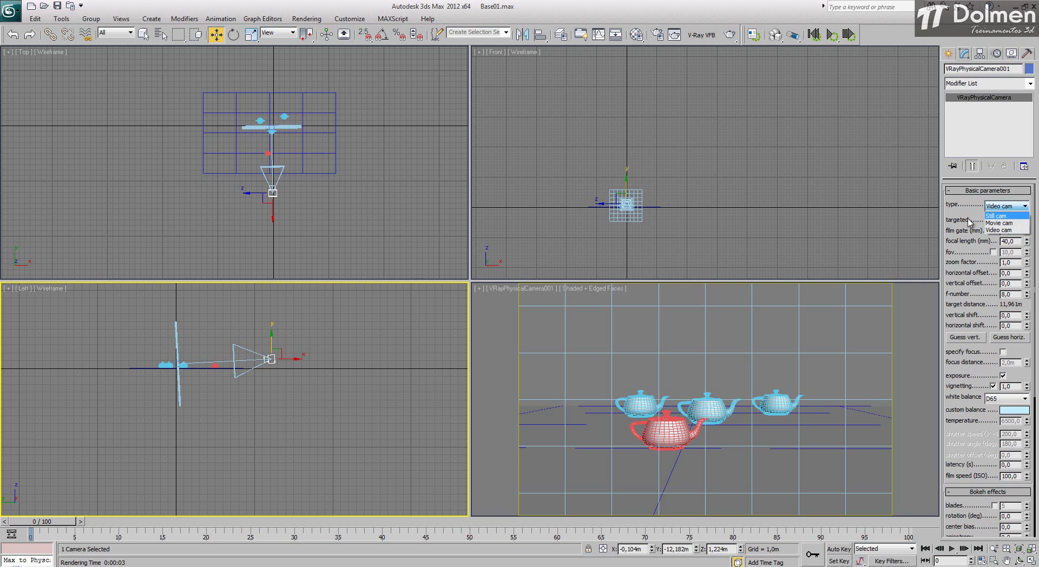
click(1002, 216)
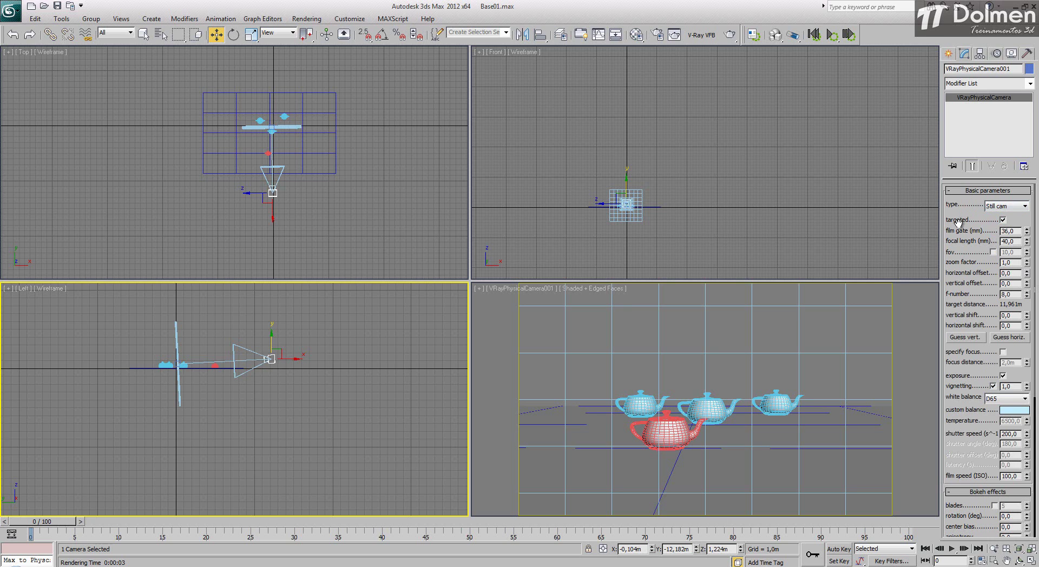
Toggle the physical camera's targeted option off and back on to compare its effect on the camera target
click(1003, 220)
click(1003, 221)
scroll(249, 141, up, 10)
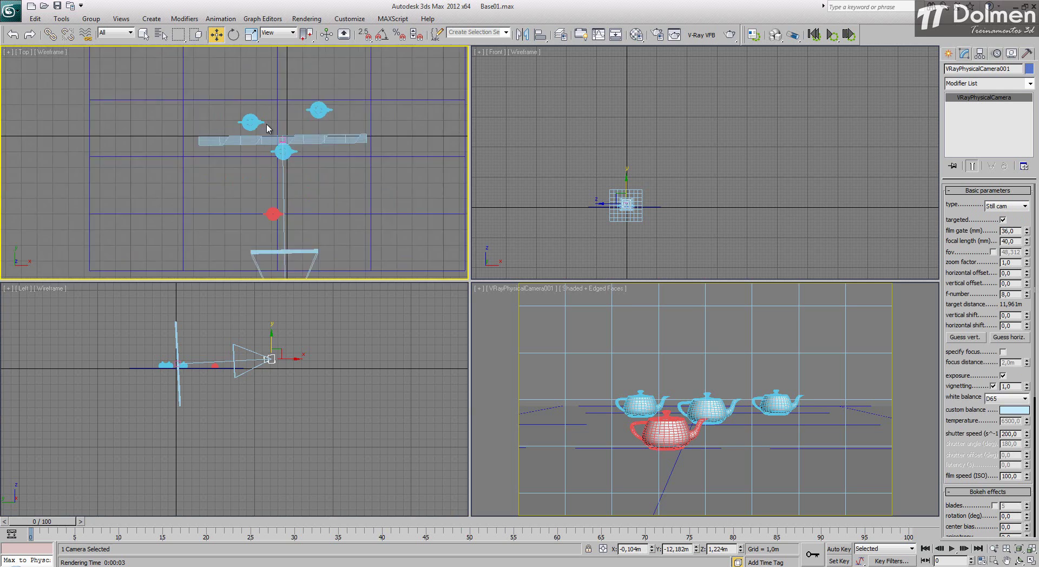
click(1003, 220)
click(1004, 220)
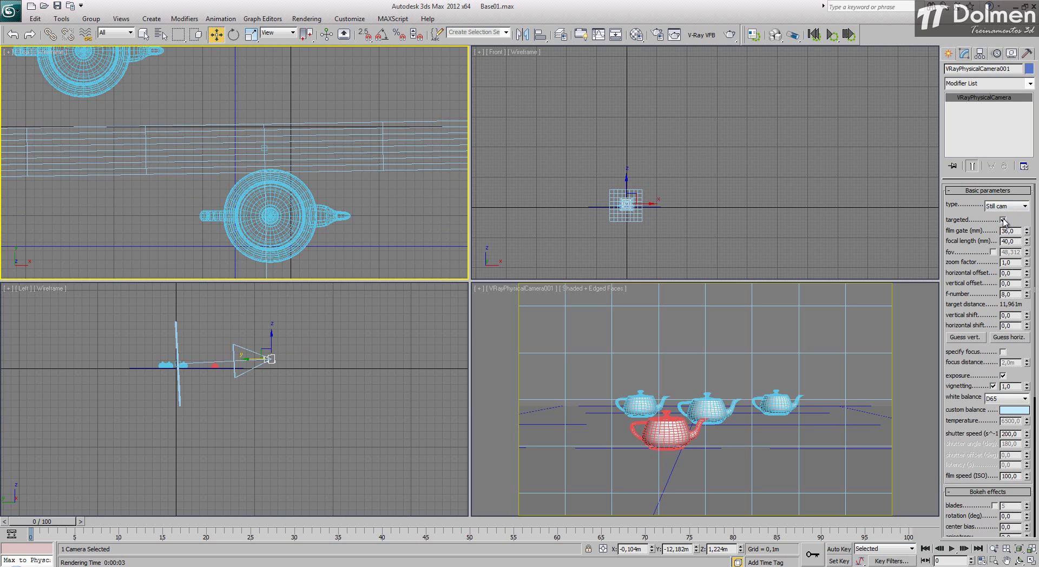
click(1003, 221)
click(1003, 220)
middle_drag(241, 197, 270, 100)
scroll(271, 98, down, 5)
middle_drag(324, 208, 282, 150)
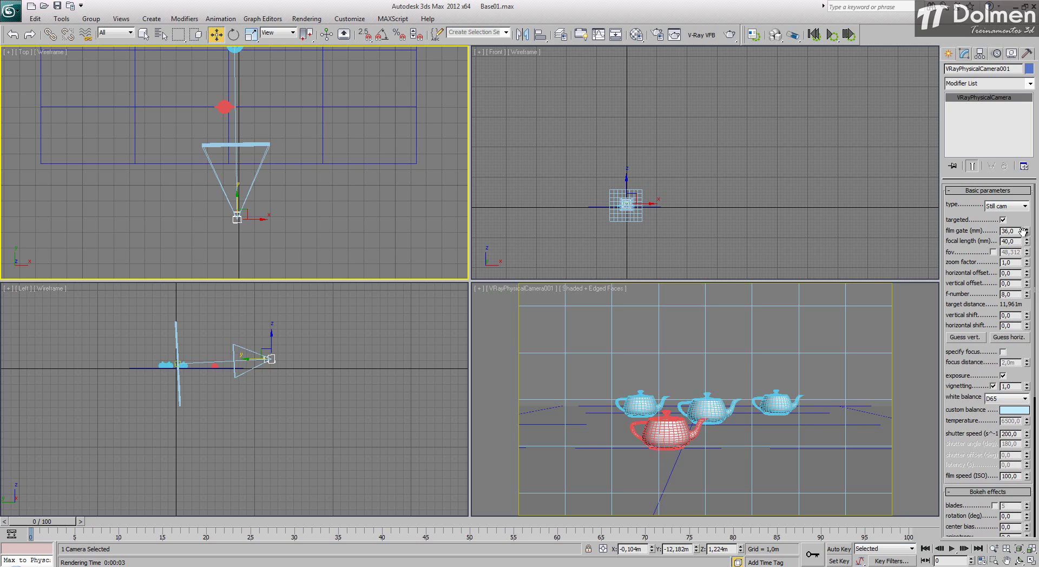
Try a film gate of about 25.4 mm on the camera, and restore it to 36 mm
mouse_move(1027, 232)
mouse_down()
mouse_move(1028, 187)
mouse_move(1034, 285)
mouse_move(1023, 238)
mouse_up()
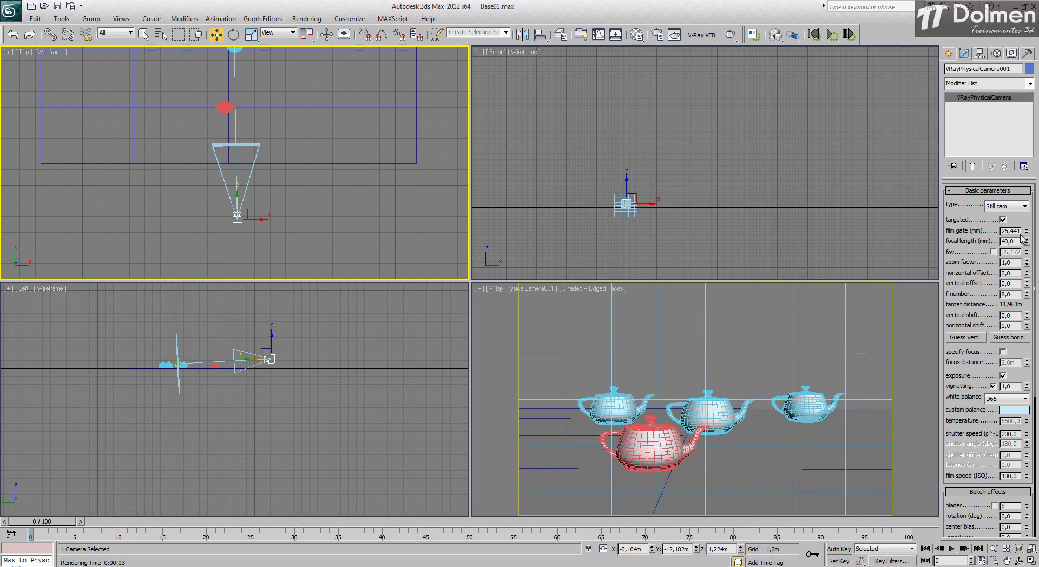
click(1020, 231)
text(36)
key(Return)
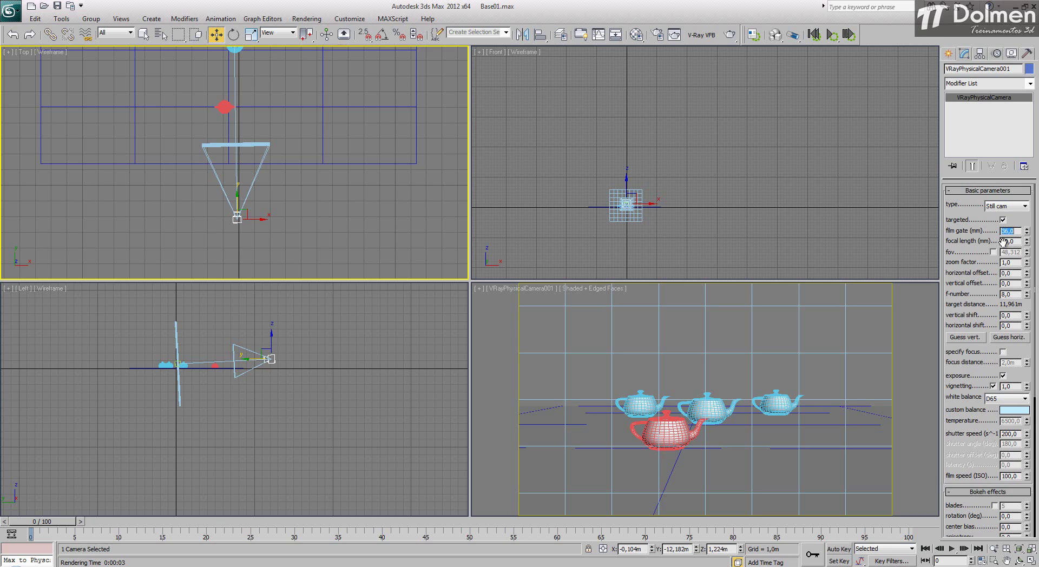
Try a very wide focal length of about 8.4 mm on the camera, and raise it to about 67.6 mm
drag(1029, 246, 1025, 283)
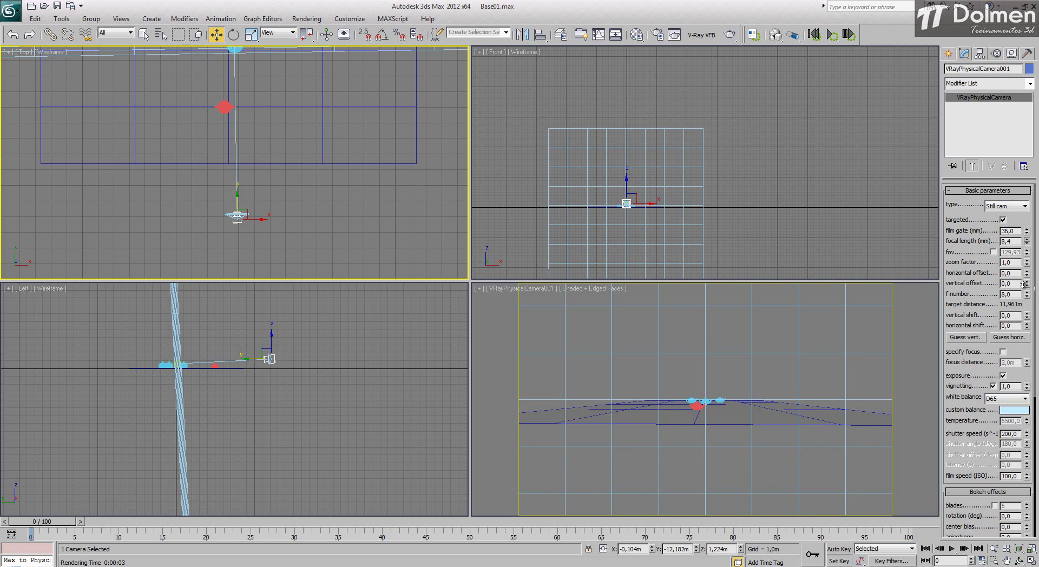
drag(1025, 283, 1025, 283)
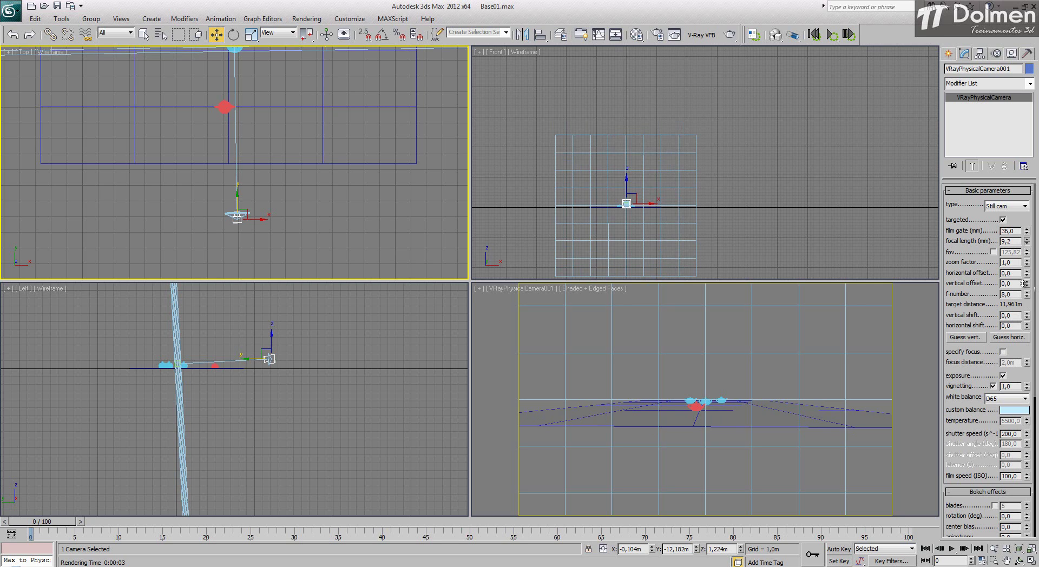
drag(1027, 241, 1022, 210)
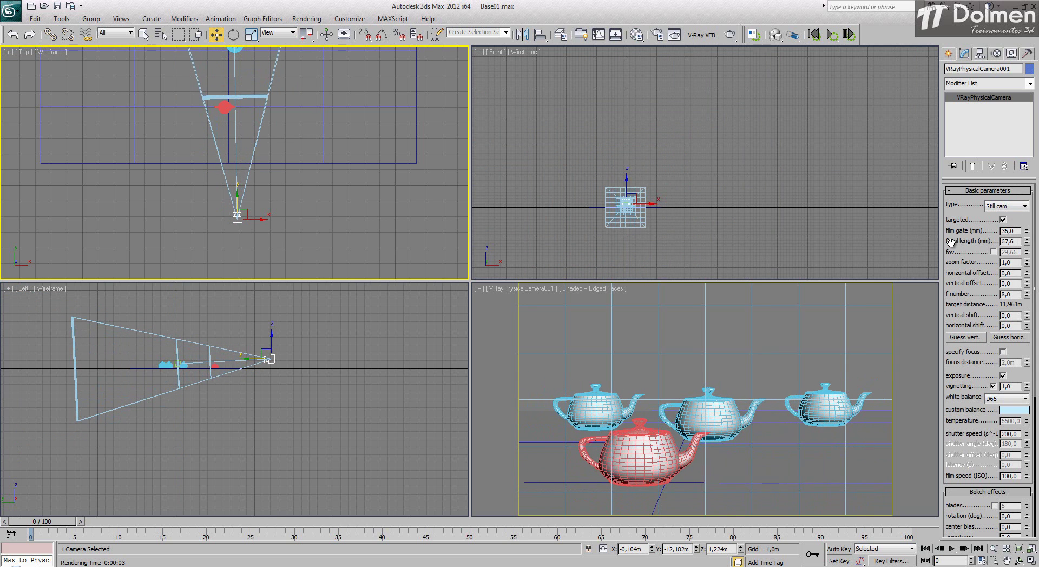
scroll(307, 160, down, 4)
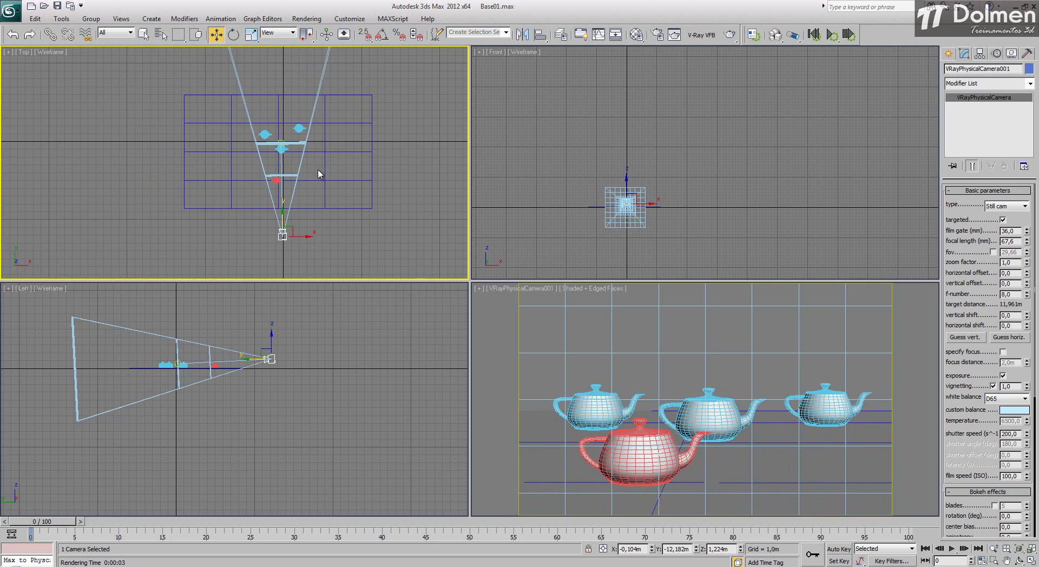
scroll(320, 172, down, 3)
scroll(313, 157, up, 3)
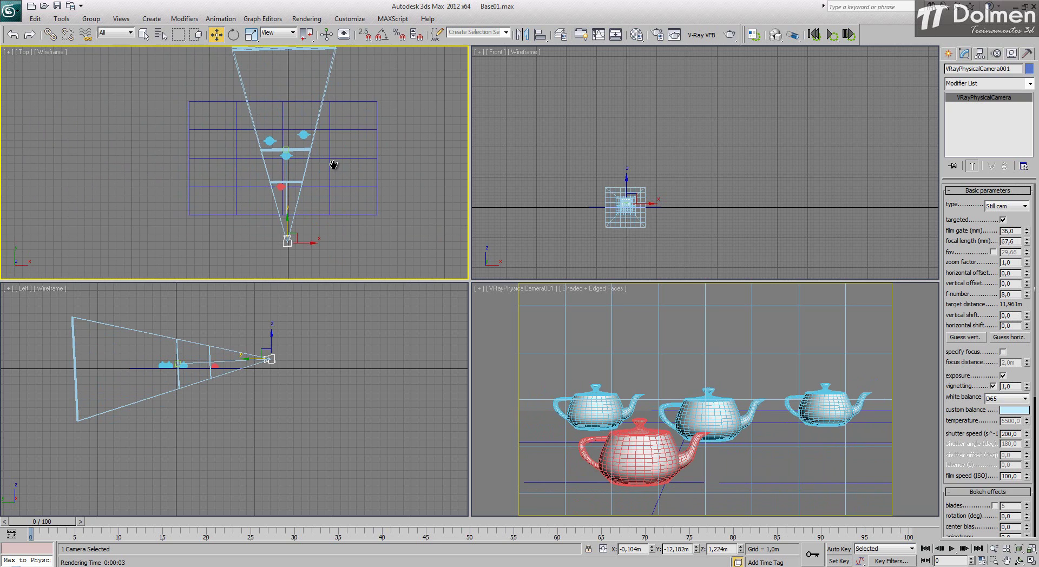
middle_drag(333, 164, 333, 171)
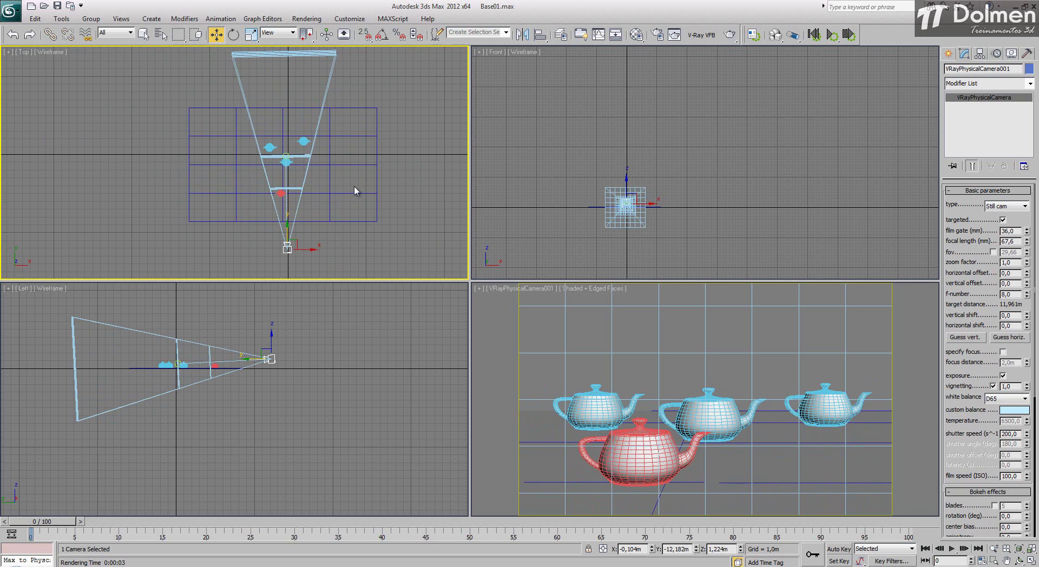
Compare camera focal lengths of 50, 60 and 80 mm, and sweep the value down to about 18 mm and up to 64 mm
double_click(1012, 242)
text(50)
key(Return)
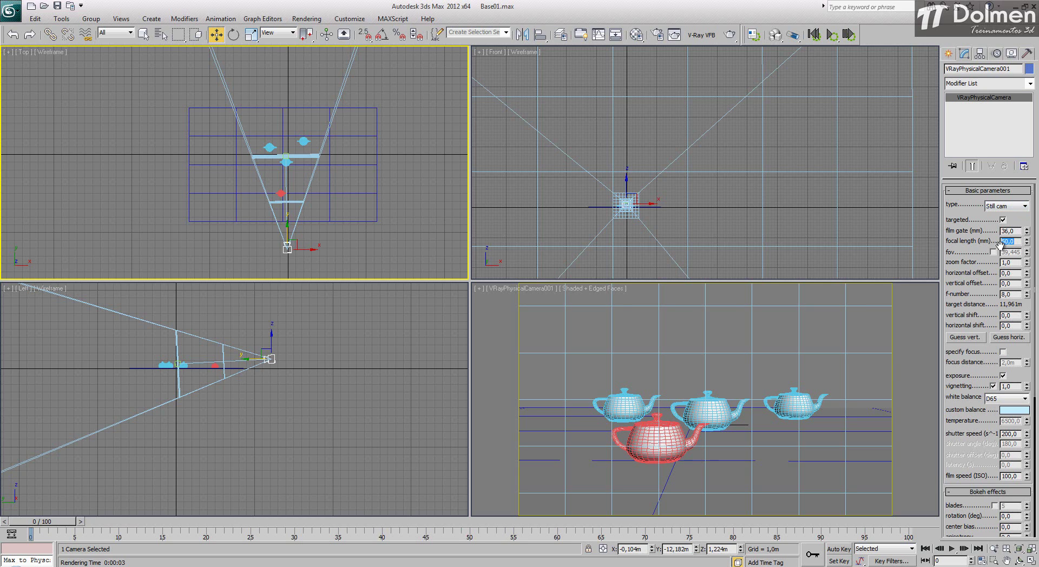
text(60)
key(Return)
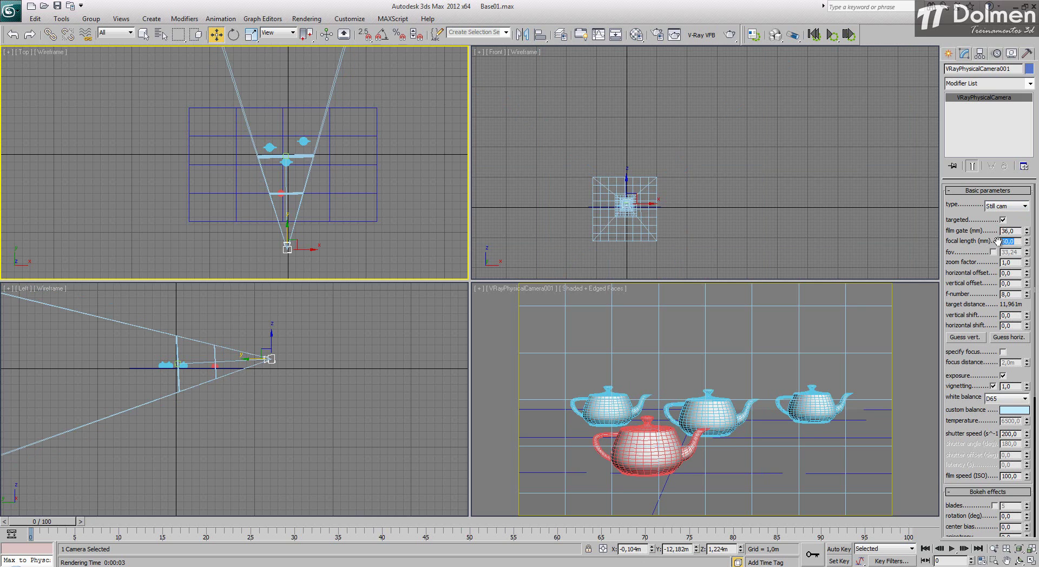
text(80)
key(Return)
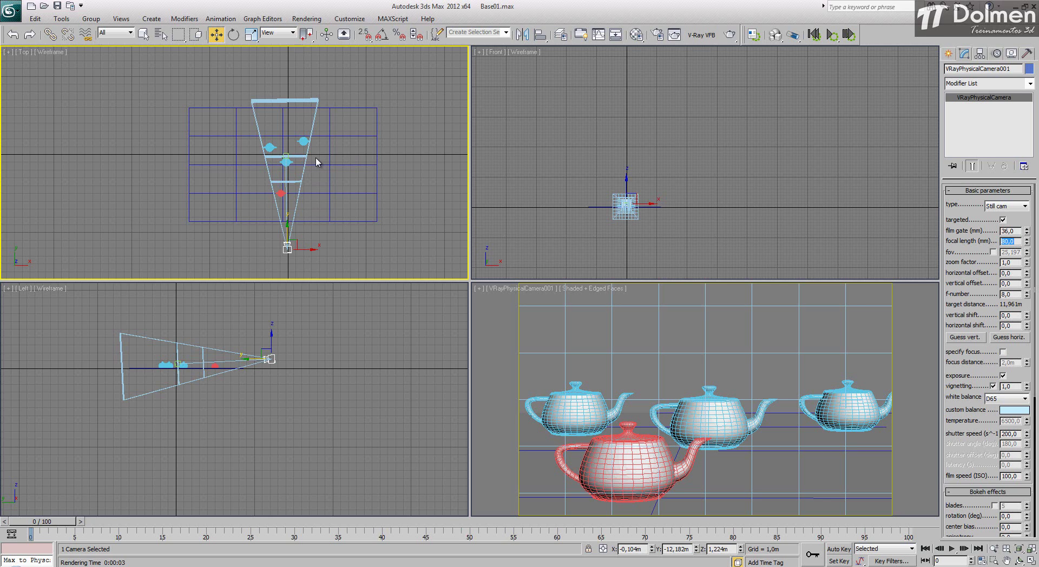
drag(1027, 241, 1028, 283)
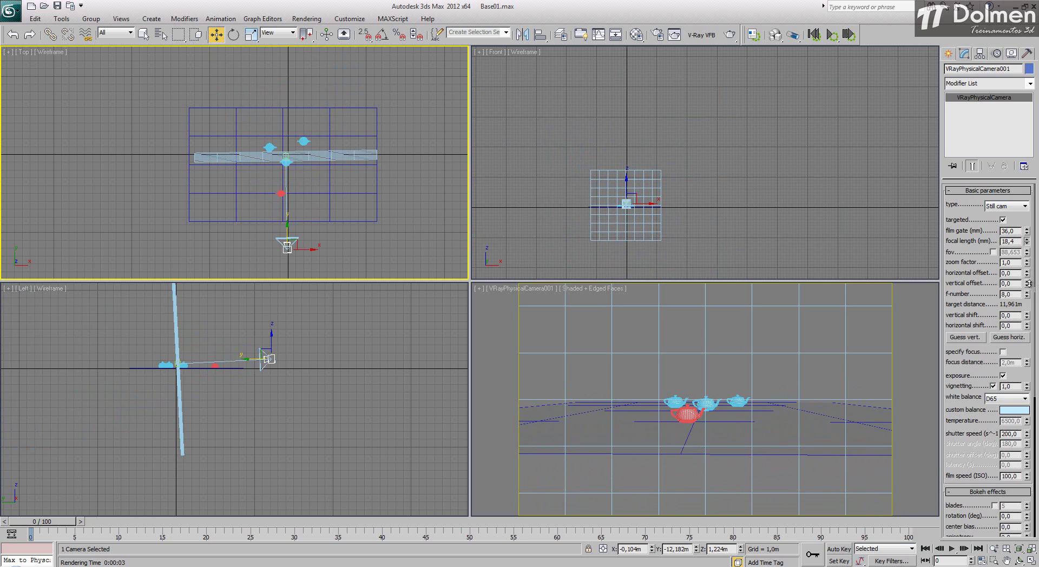
drag(1028, 283, 1019, 241)
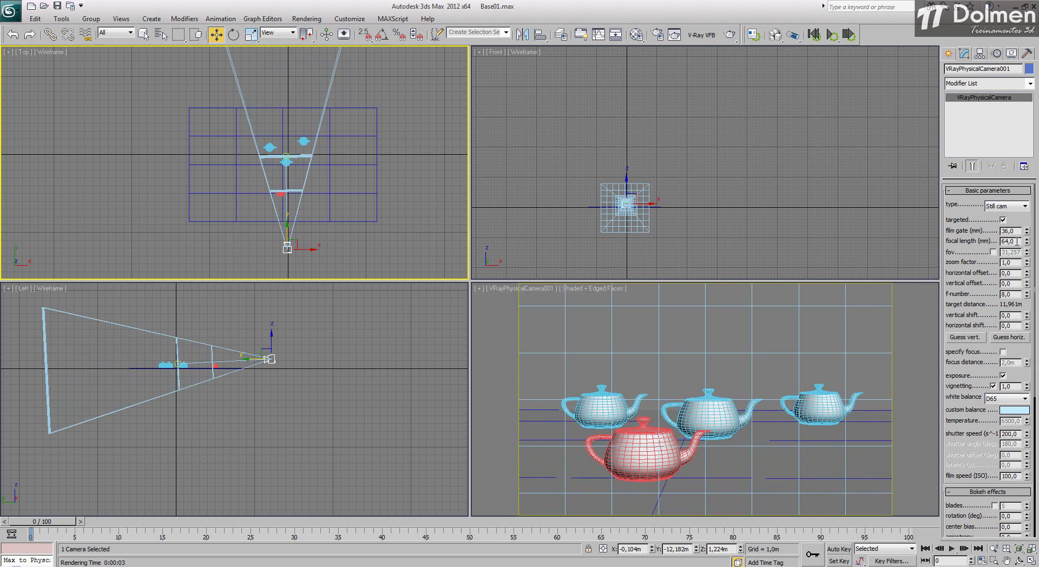
Try a 28 mm focal length on the camera, and set it to 50 mm
double_click(1018, 241)
text(28)
key(Return)
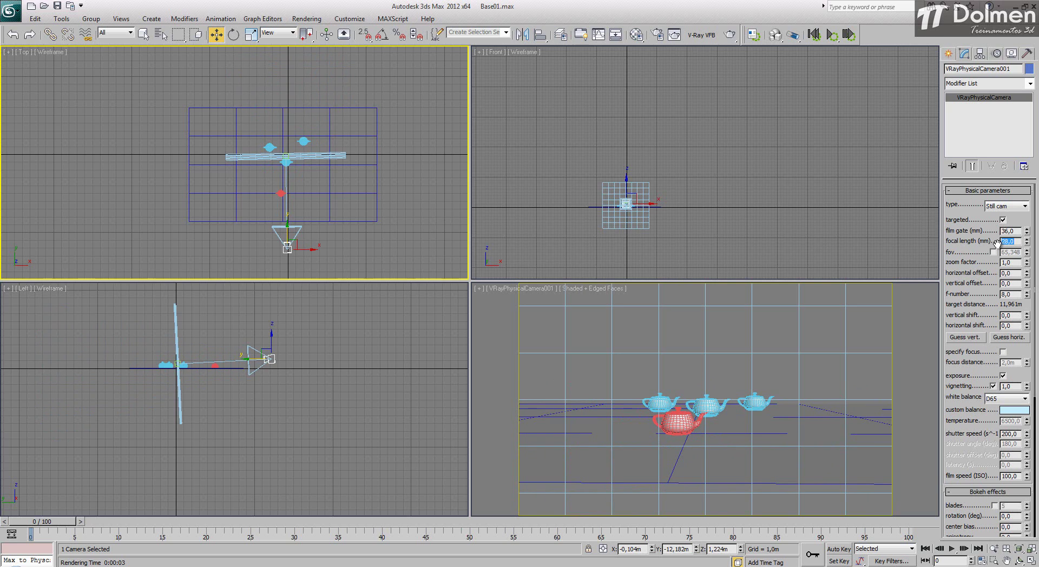
text(50)
key(Return)
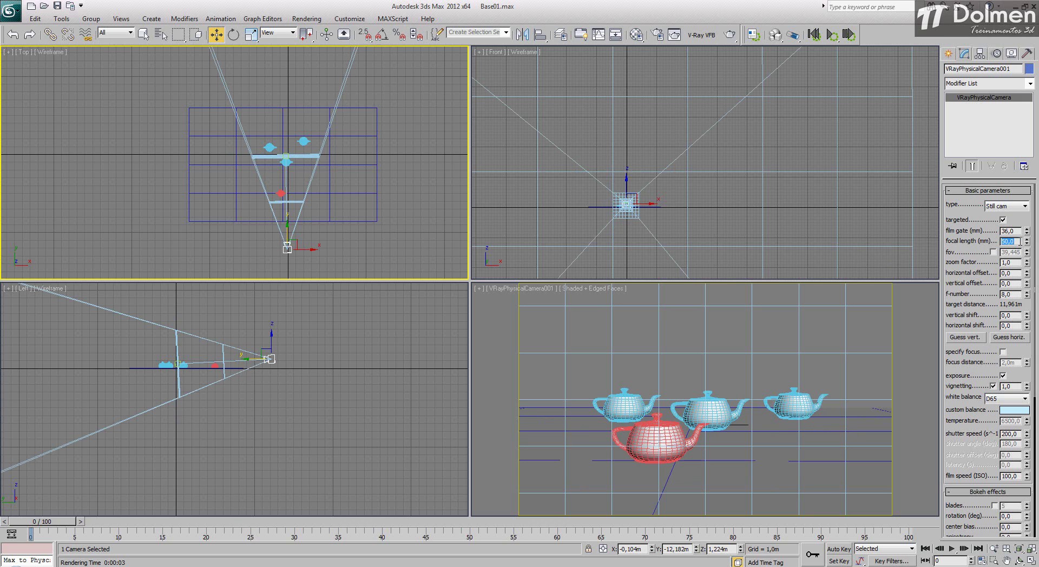
Move the camera closer to the teapots, to about X -0.525 m and Y -11.393 m, and lower it to a height of about 1.01 m
right_click(291, 234)
click(251, 273)
drag(291, 242, 288, 235)
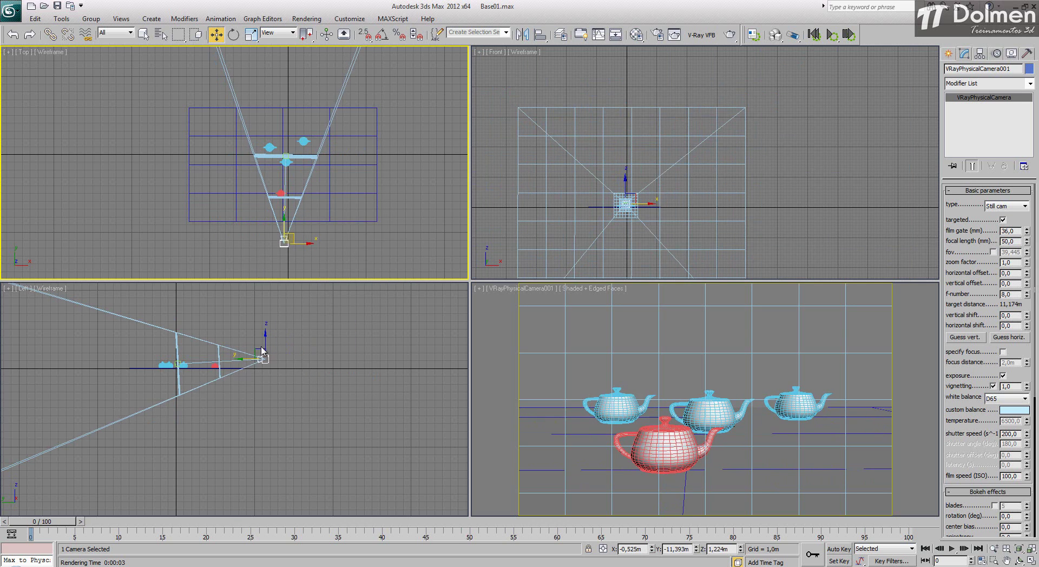
scroll(254, 357, up, 4)
drag(285, 353, 284, 353)
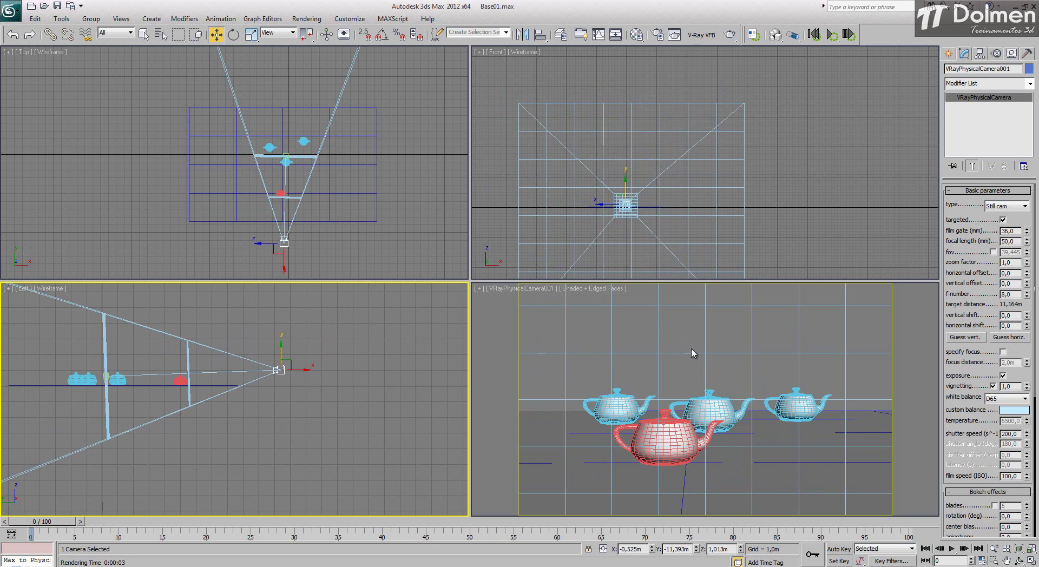
Dolly and pan the camera view towards the red teapot until the target distance is about 8.45 m
right_click(550, 326)
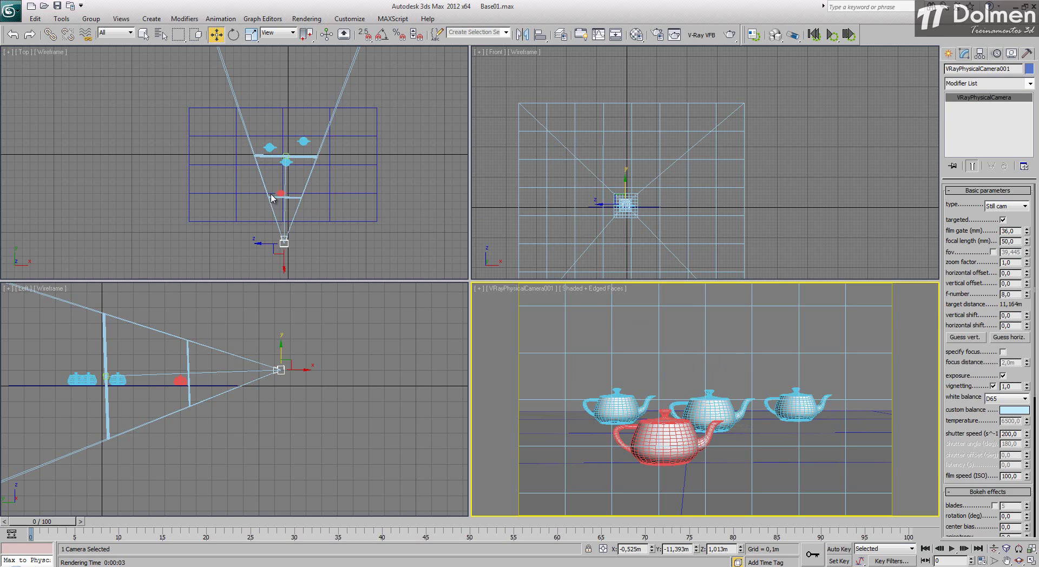
click(995, 550)
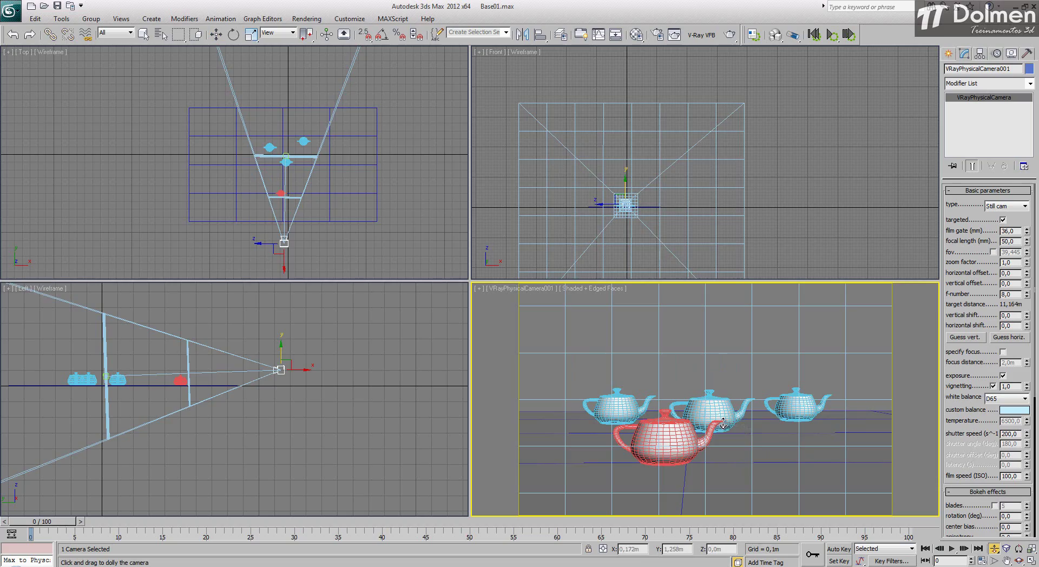
mouse_move(726, 425)
mouse_down()
mouse_move(728, 402)
mouse_move(732, 456)
mouse_move(734, 412)
mouse_up()
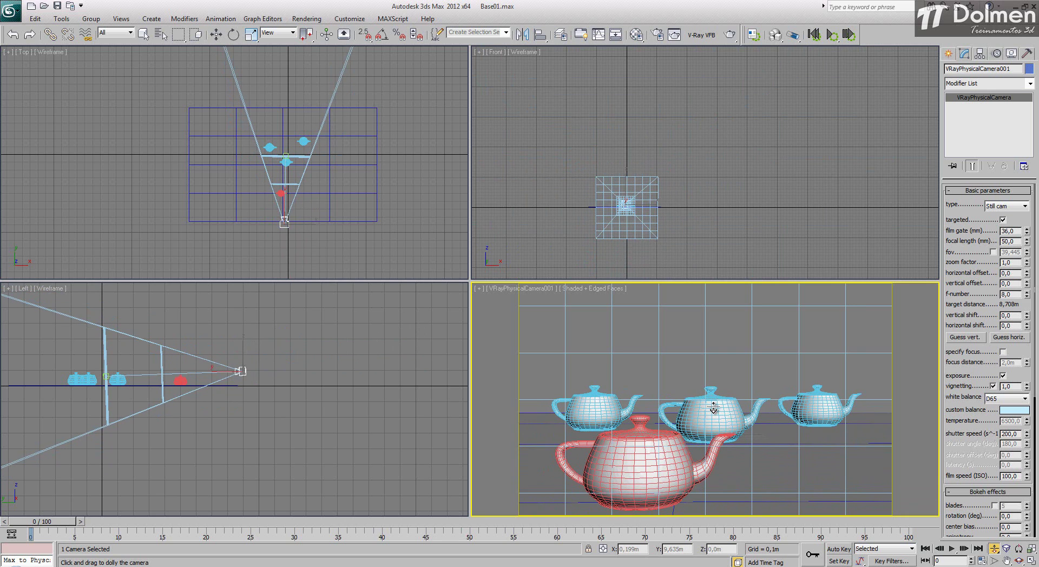
middle_drag(716, 402, 715, 390)
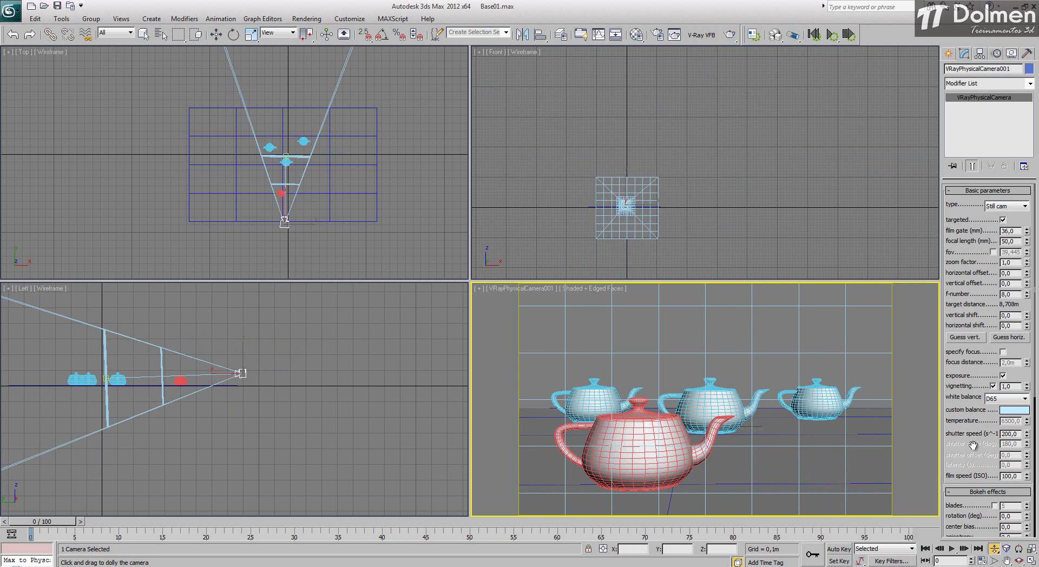
mouse_move(766, 420)
mouse_down()
mouse_move(775, 386)
mouse_move(773, 417)
mouse_up()
middle_drag(760, 410, 759, 406)
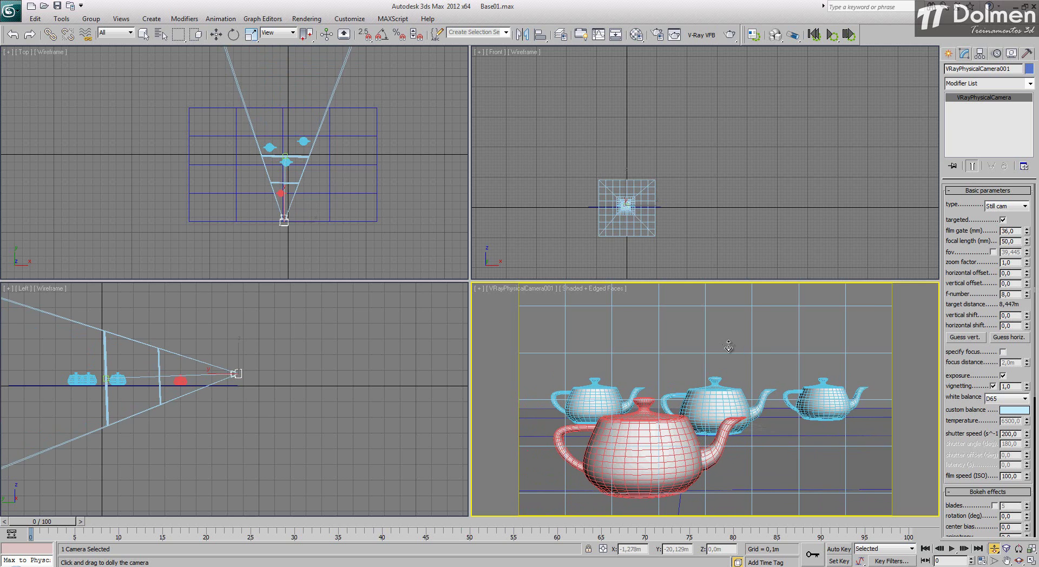
key(w)
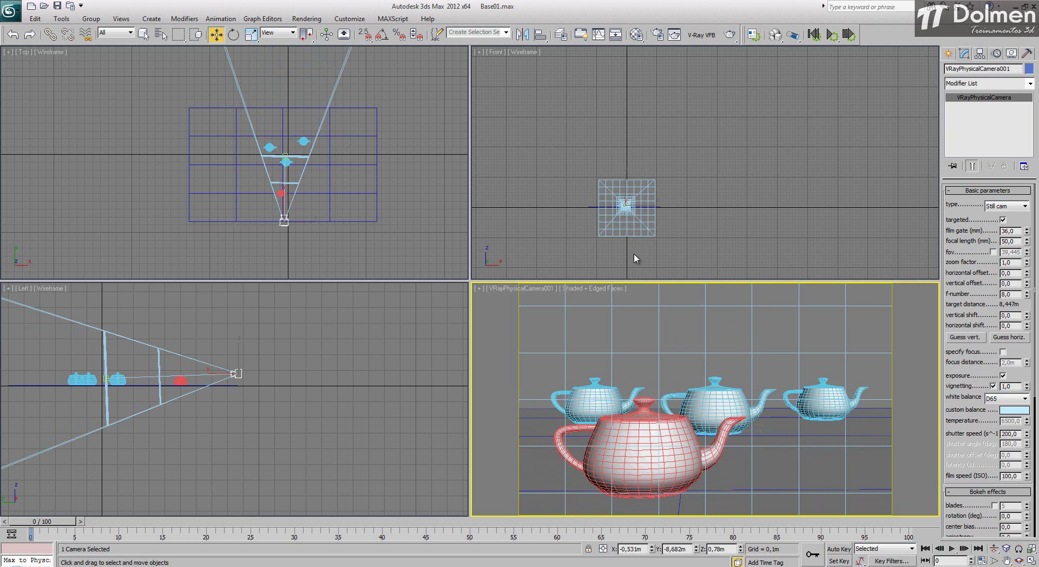
Render the camera view to check the closer framing, and close the render
click(730, 34)
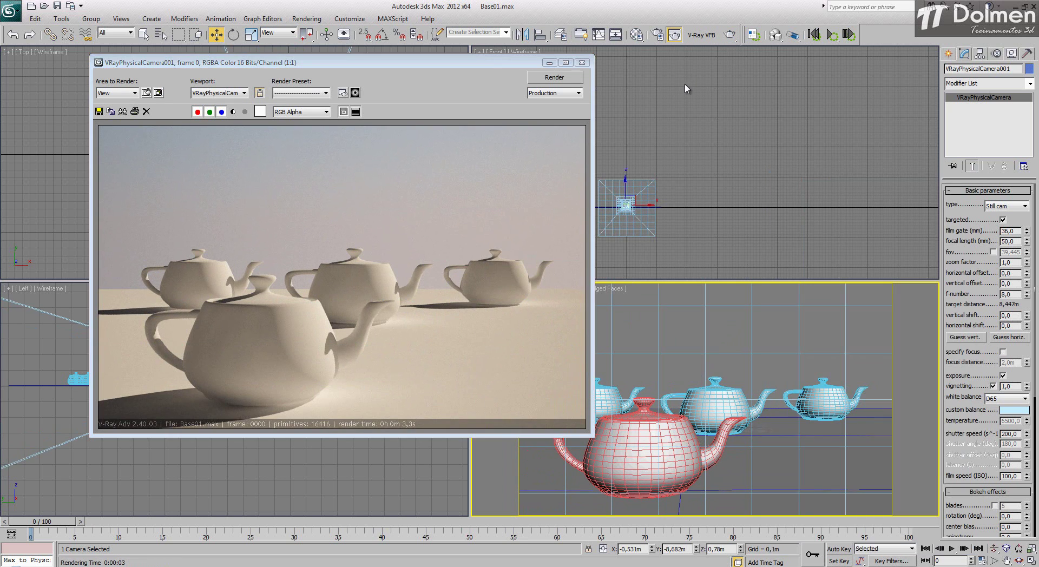
click(582, 62)
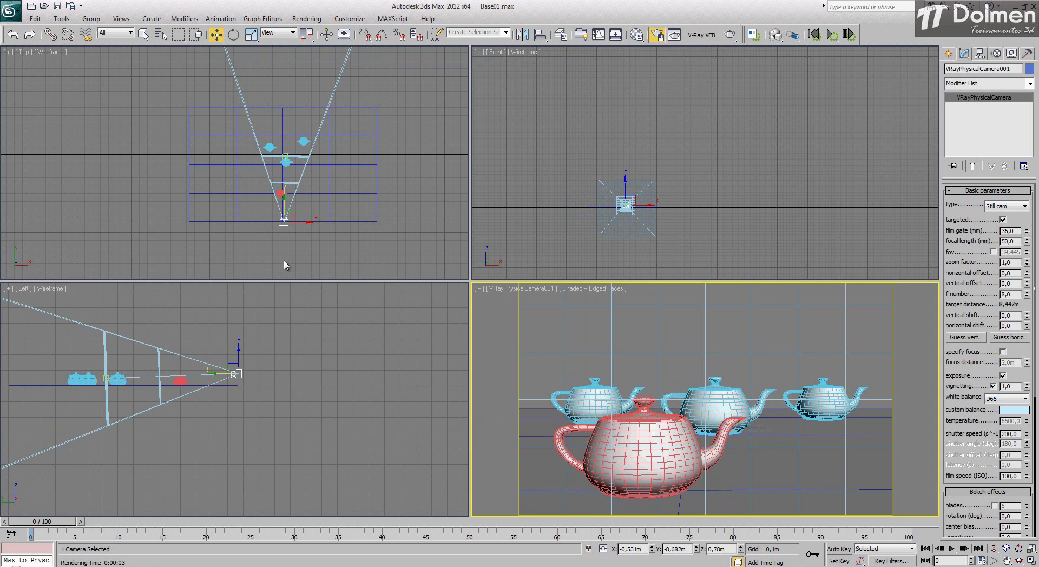
Review the V-Ray render settings for image sampling, Adaptive DMC, environment and color mapping
key(F10)
click(271, 75)
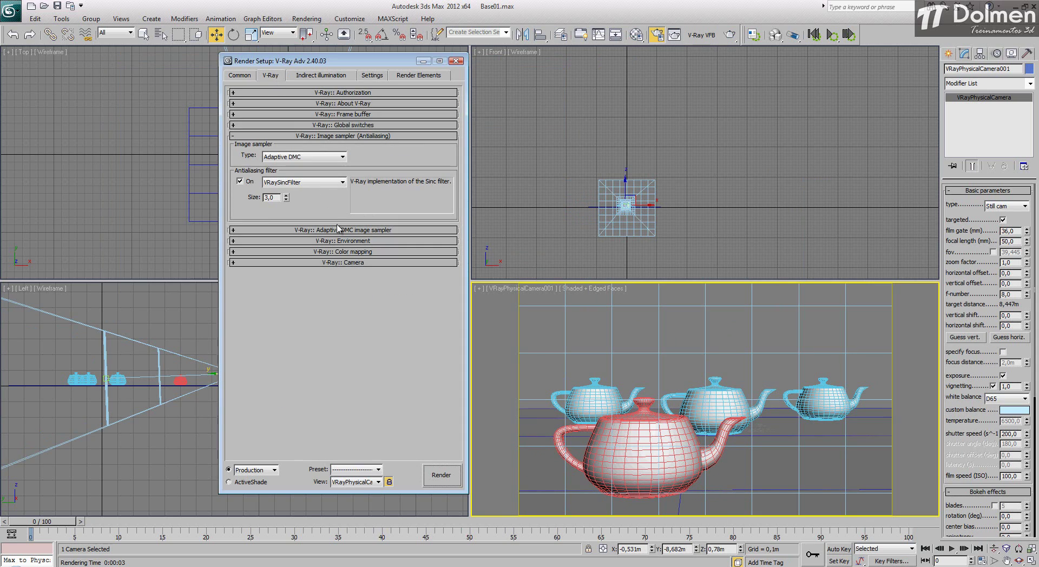
click(357, 231)
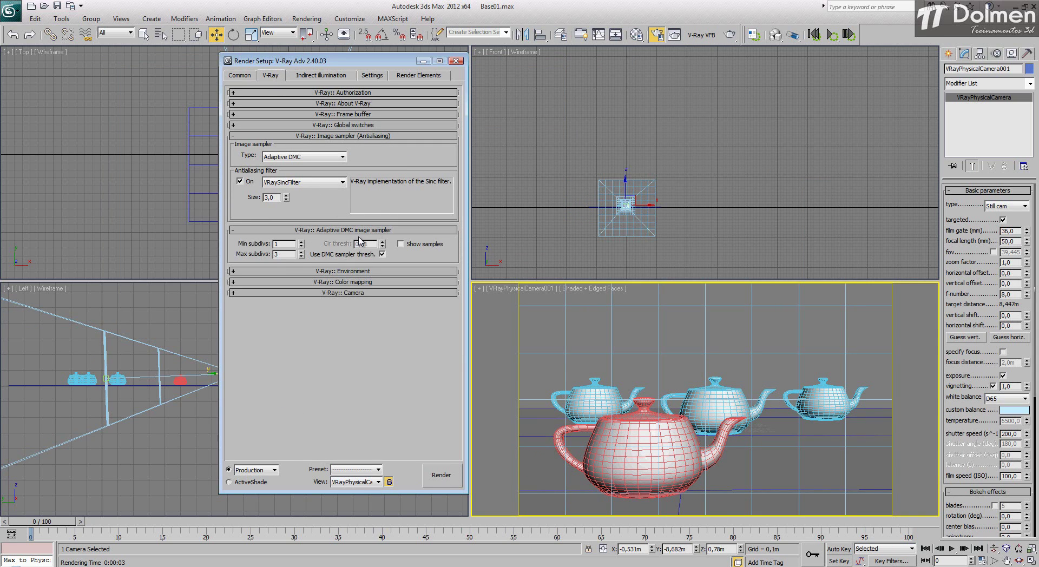
click(332, 271)
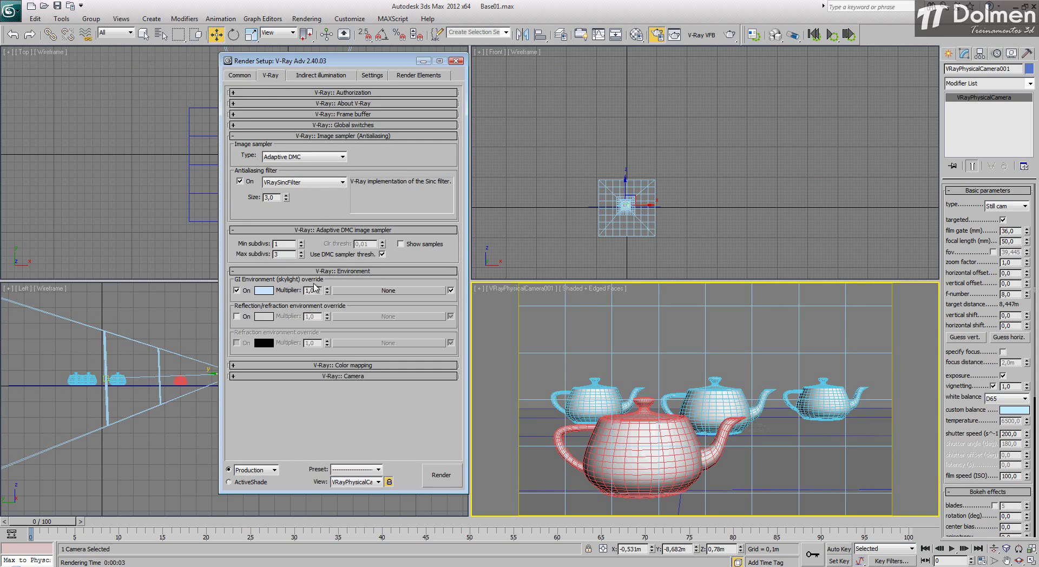
click(363, 366)
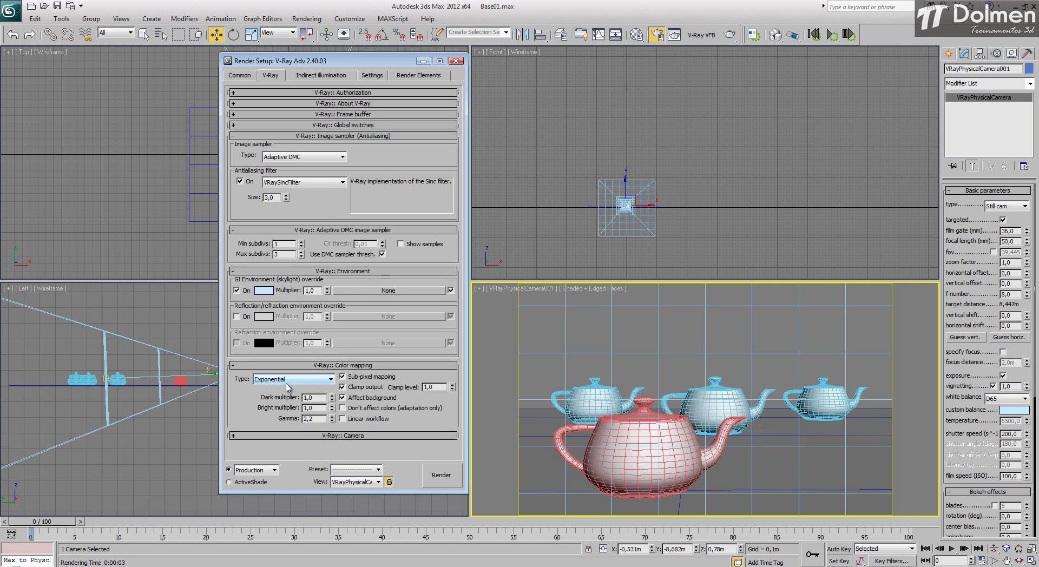
Review the indirect illumination, irradiance map, light cache and DMC sampler settings, and close the render setup
click(342, 77)
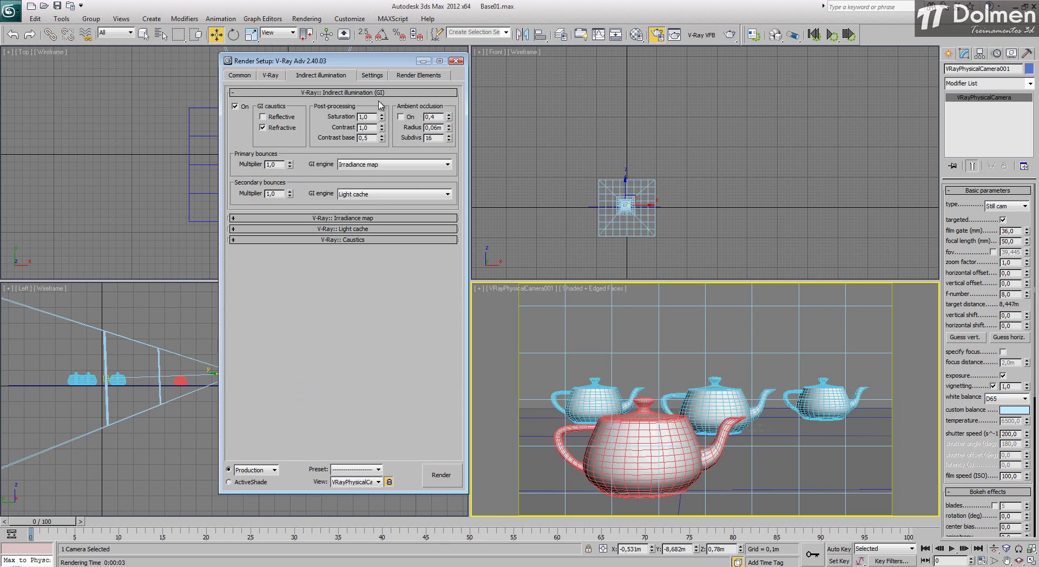
click(336, 218)
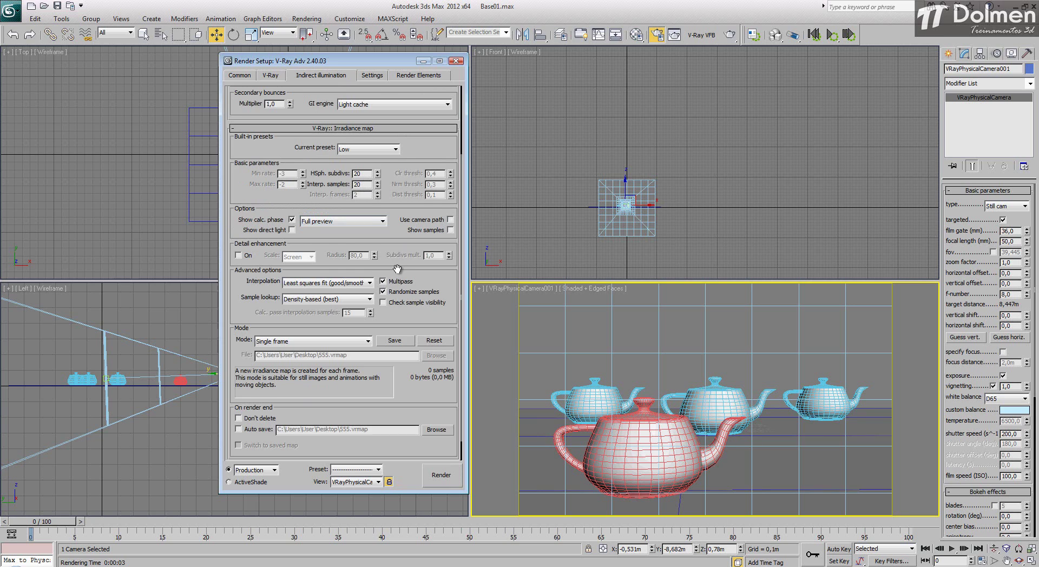
scroll(398, 268, down, 1)
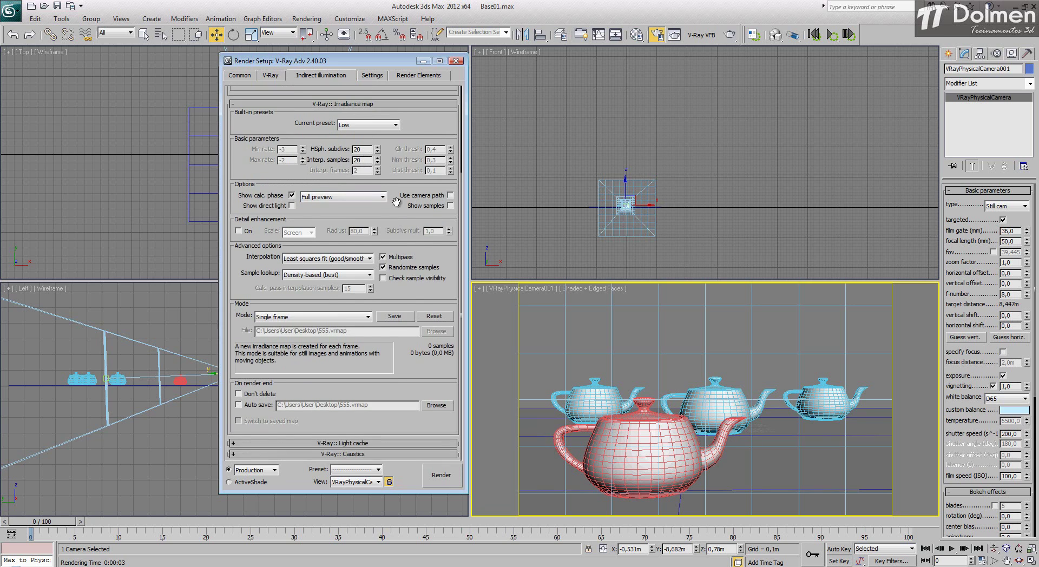
click(362, 443)
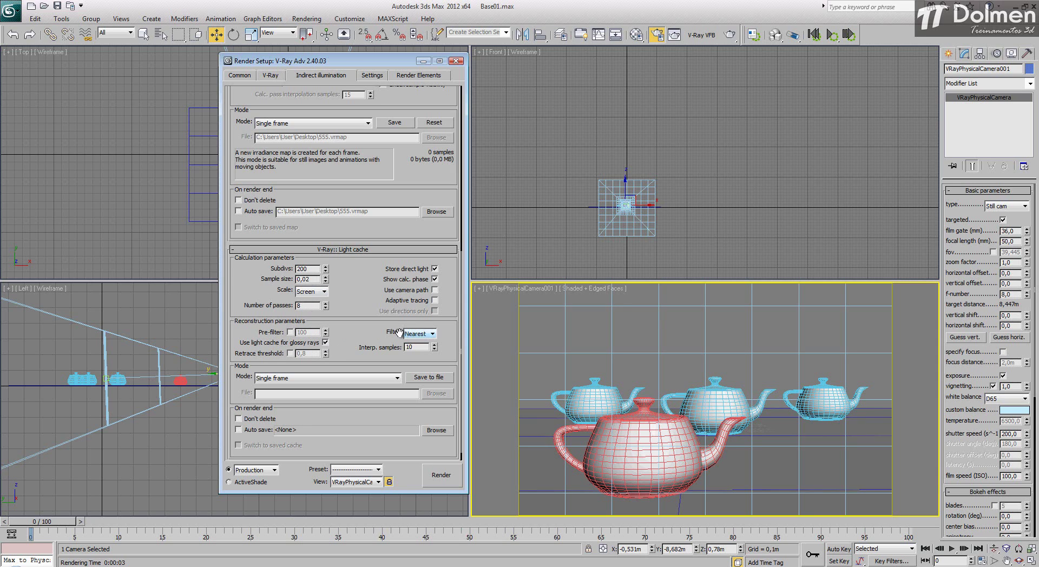
click(376, 78)
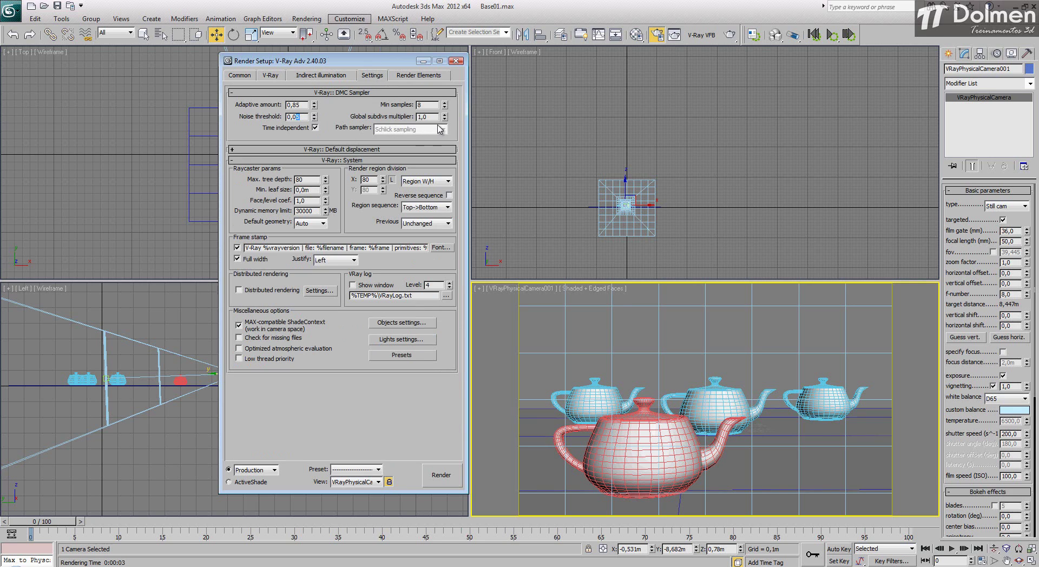
drag(400, 120, 401, 117)
click(456, 60)
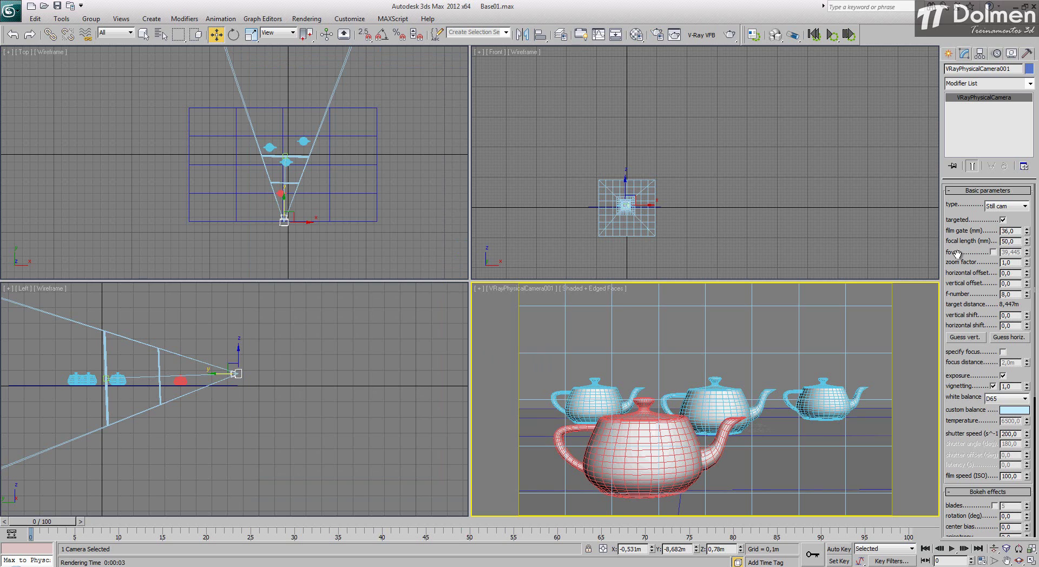
Try a manual field of view of 44.445 on the camera, then disable the override and restore the 50 mm focal length
click(993, 251)
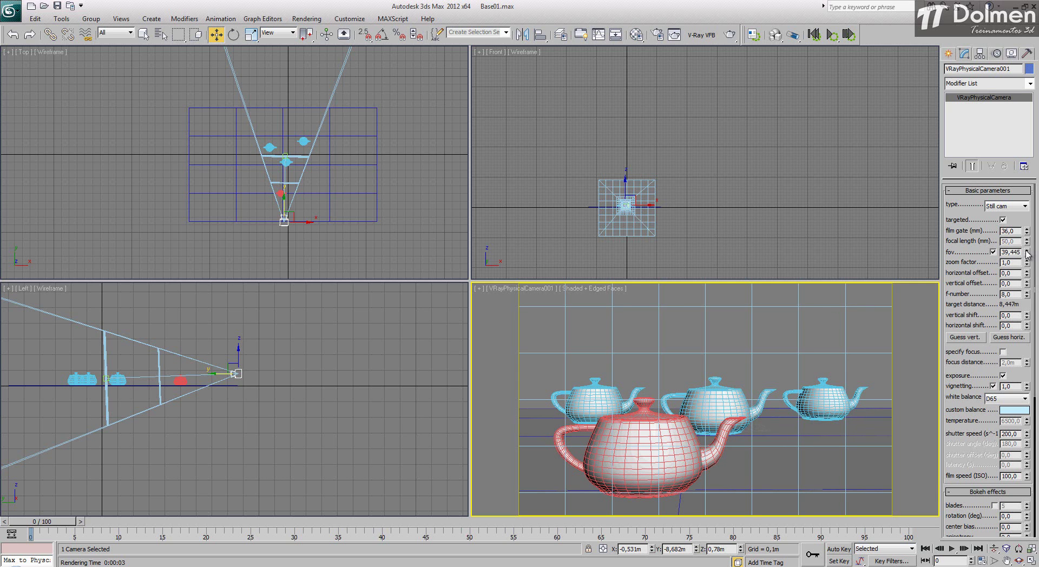
mouse_move(1028, 255)
mouse_down()
mouse_move(1036, 184)
mouse_move(1030, 249)
mouse_move(1021, 238)
mouse_up()
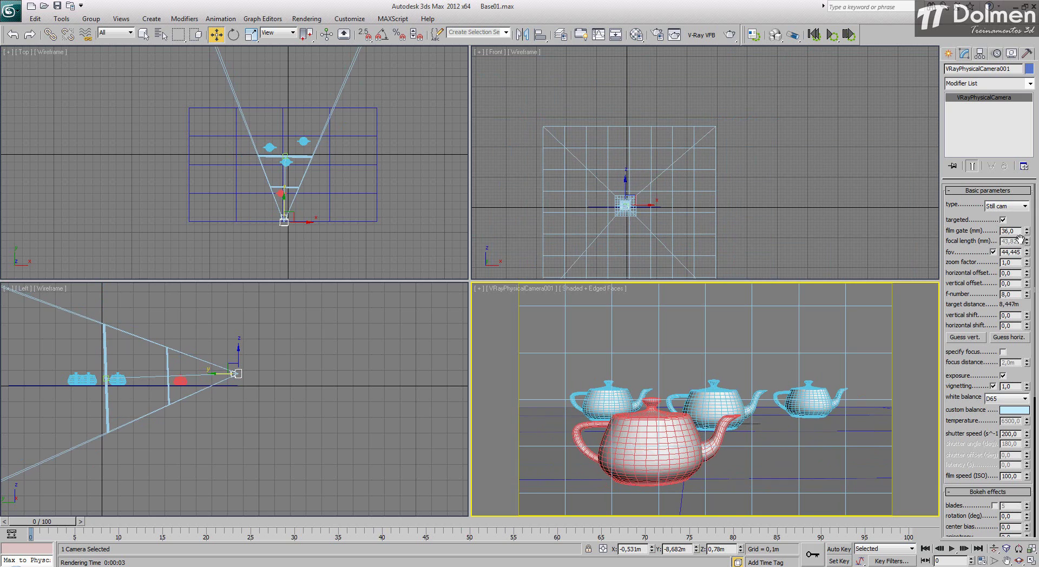
click(994, 253)
double_click(1012, 241)
text(50)
key(Return)
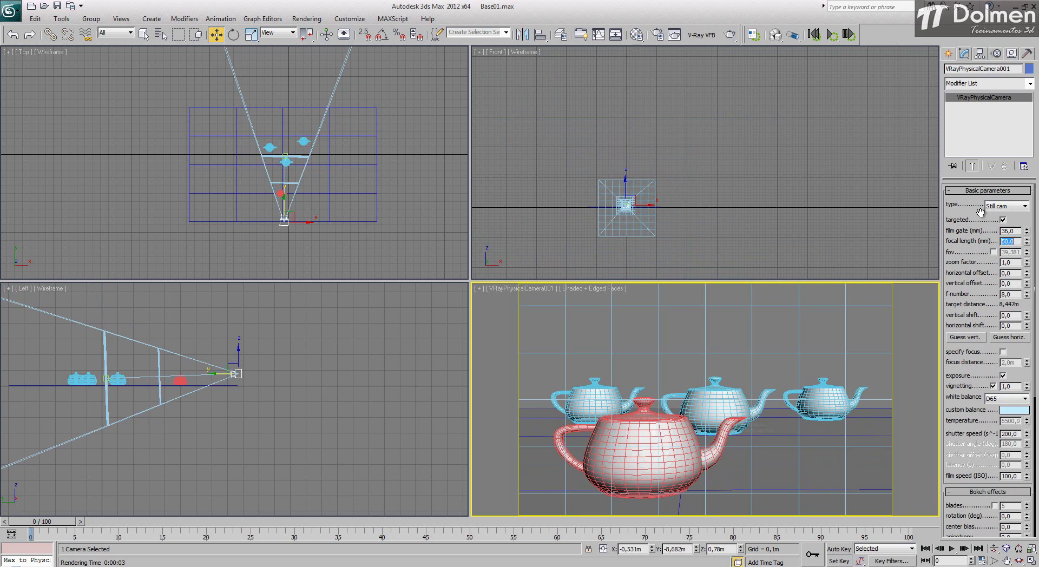
double_click(1018, 231)
key(Tab)
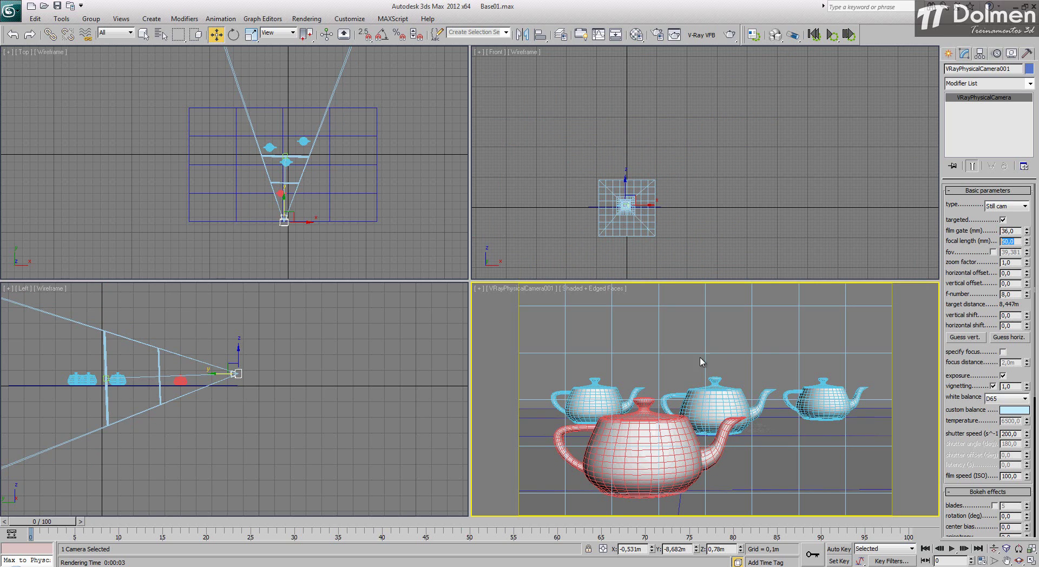
Try camera zoom factors slightly above and below 1, such as 1.04 and 0.99, and reset the factor to 1
click(1027, 265)
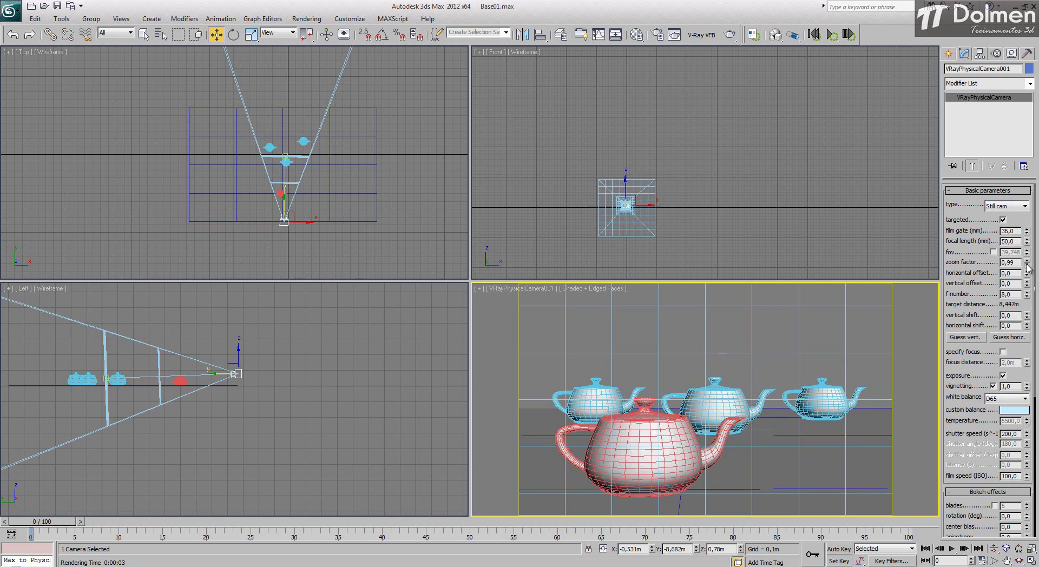
mouse_move(1027, 265)
mouse_down()
mouse_move(1027, 283)
mouse_move(1030, 248)
mouse_move(1028, 261)
mouse_up()
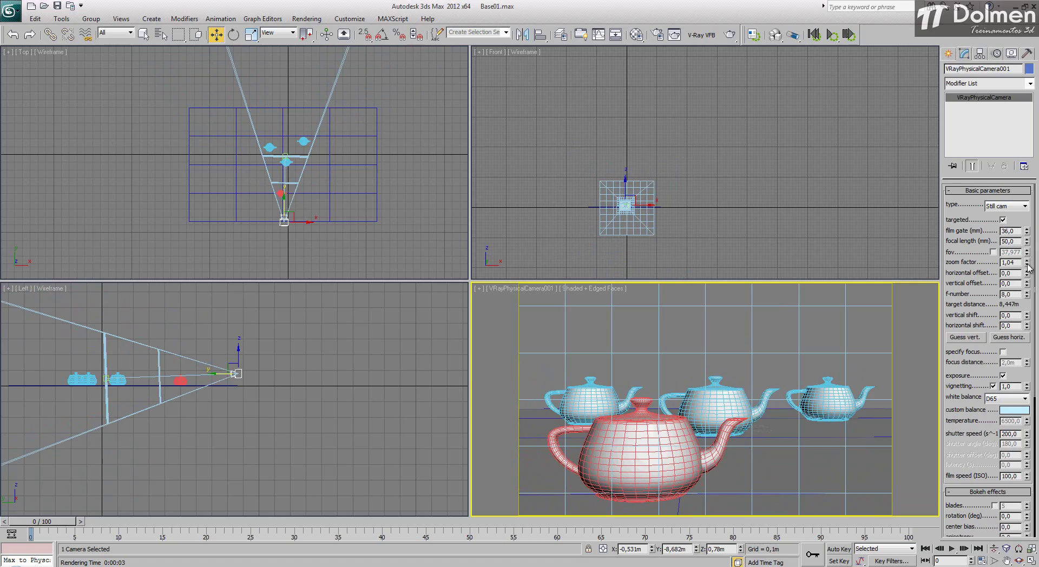
mouse_move(1028, 265)
mouse_down()
mouse_move(1029, 304)
mouse_move(992, 126)
mouse_move(1013, 265)
mouse_up()
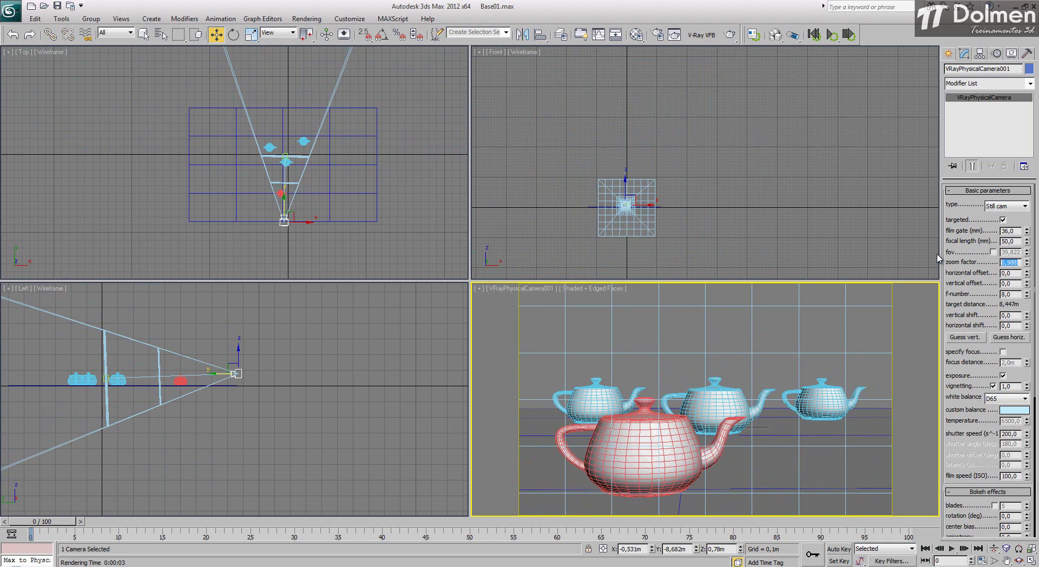
text(1)
key(Return)
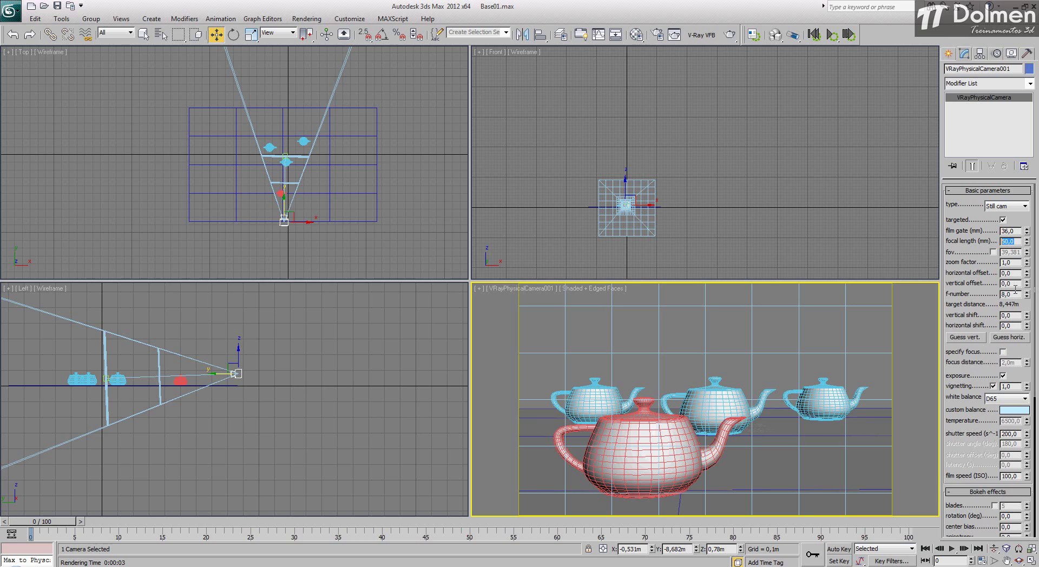
Try a horizontal offset of 0.5 on the camera, and reset the offset to 0
double_click(1010, 274)
text(3)
key(Return)
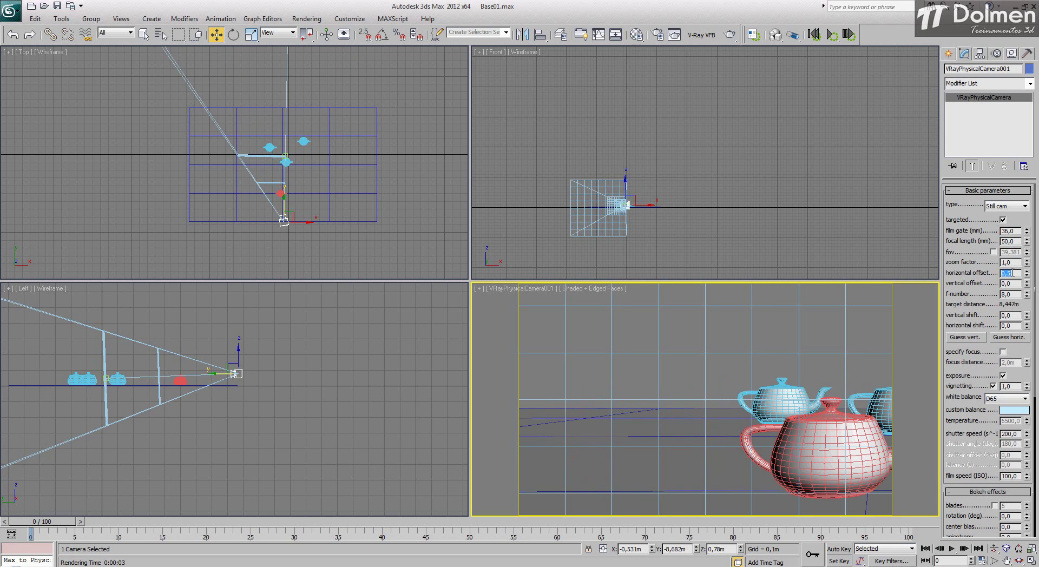
right_click(304, 135)
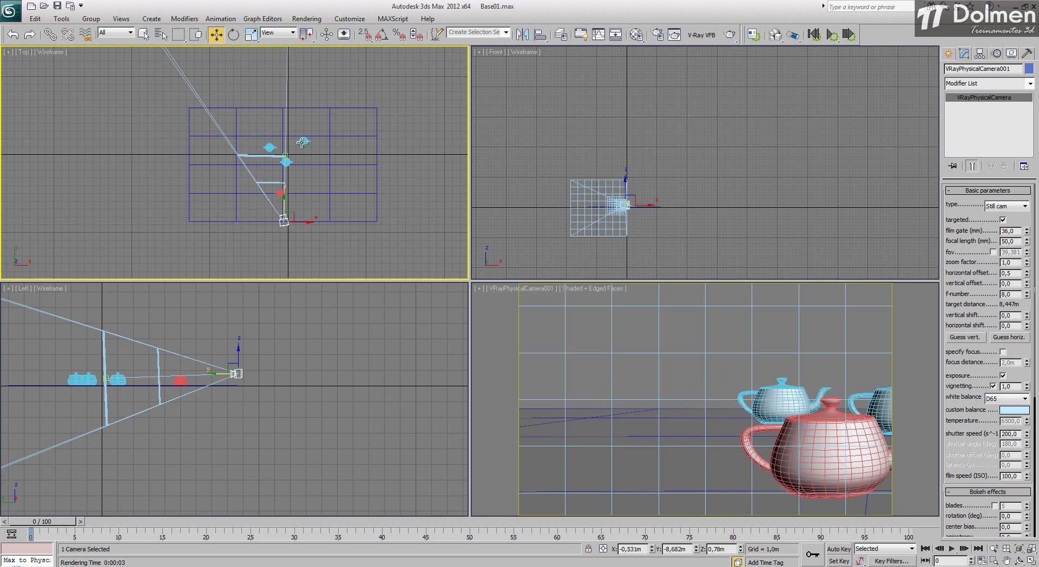
middle_drag(314, 148, 322, 174)
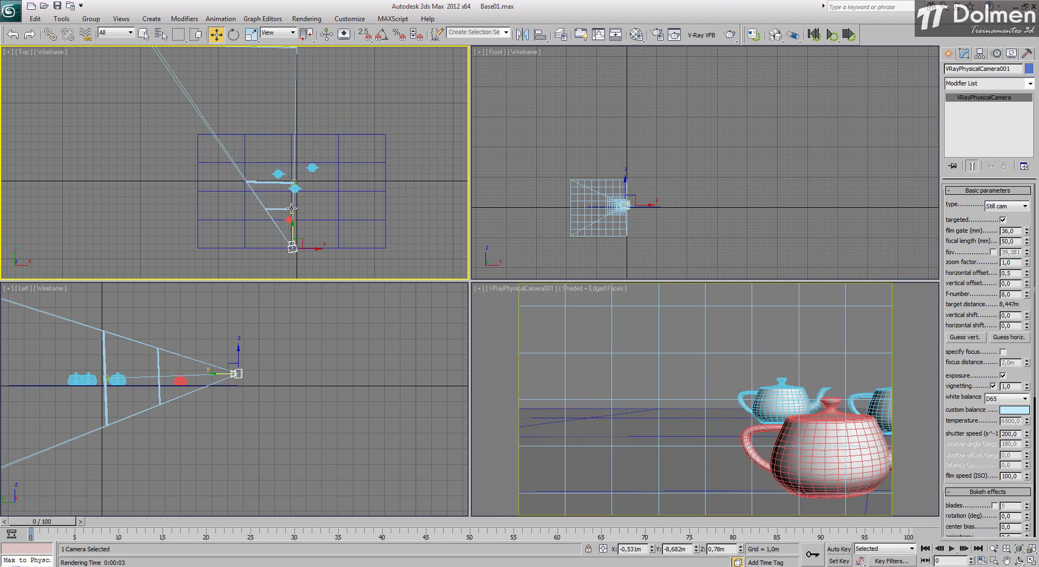
drag(1029, 275, 1036, 296)
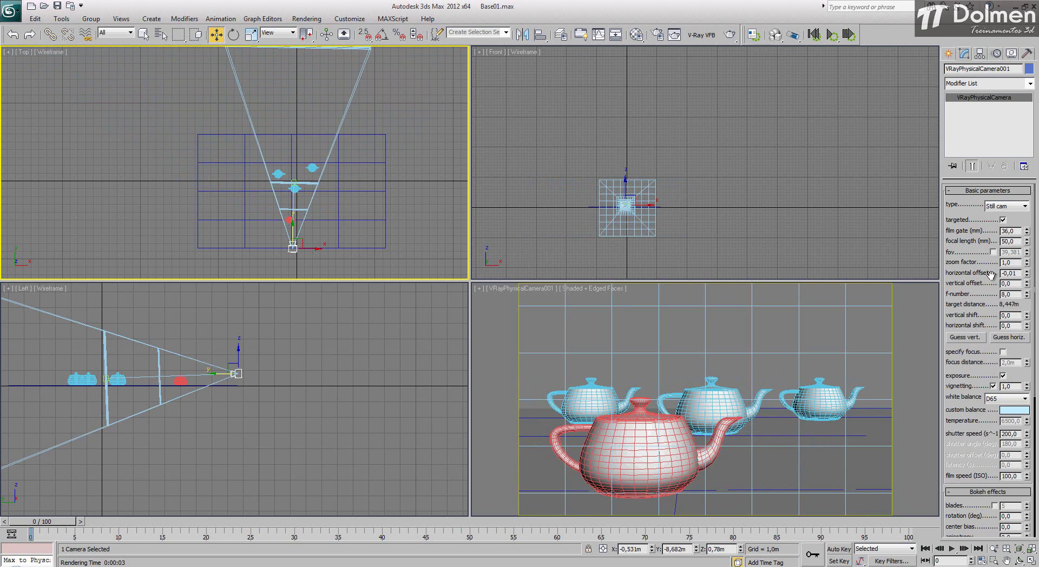
drag(1018, 273, 991, 272)
text(0)
key(Return)
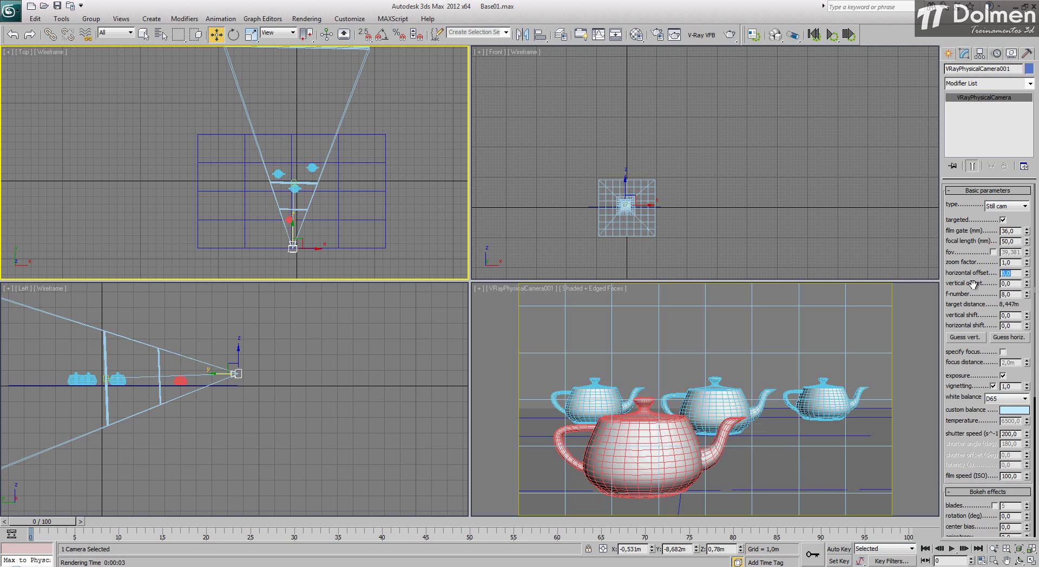
Try vertical offsets of about 0.45 and -0.24 on the camera, and reset the offset to 0
drag(1028, 285, 1030, 255)
middle_drag(281, 364, 382, 371)
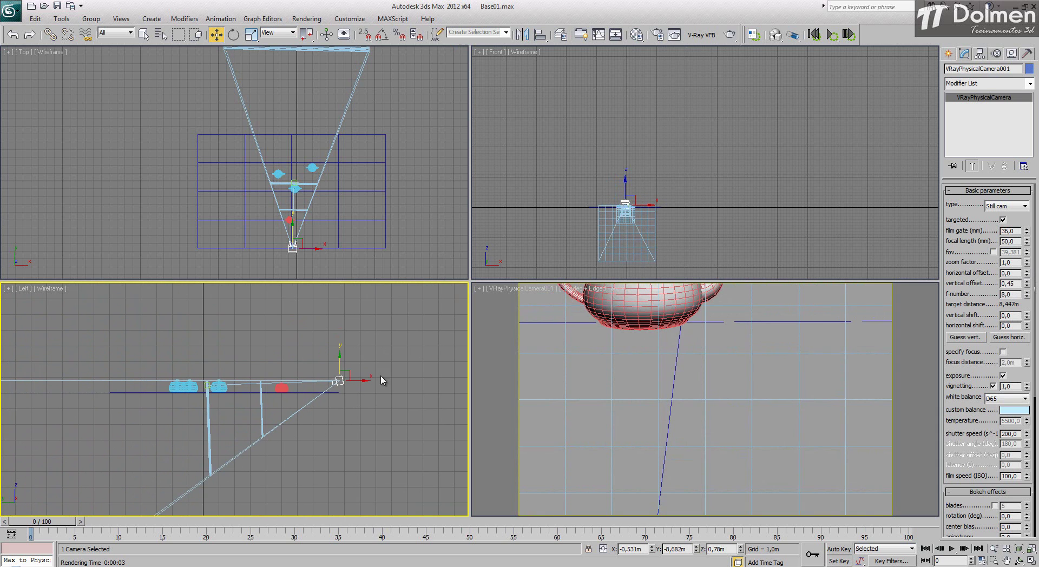
drag(1027, 284, 1030, 320)
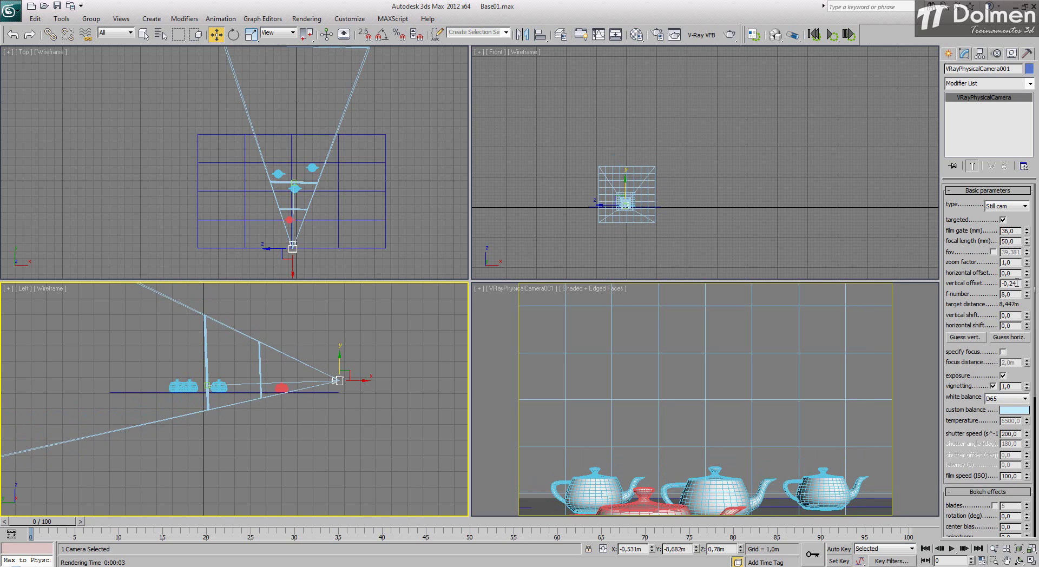
drag(1018, 283, 1002, 283)
text(0)
key(Return)
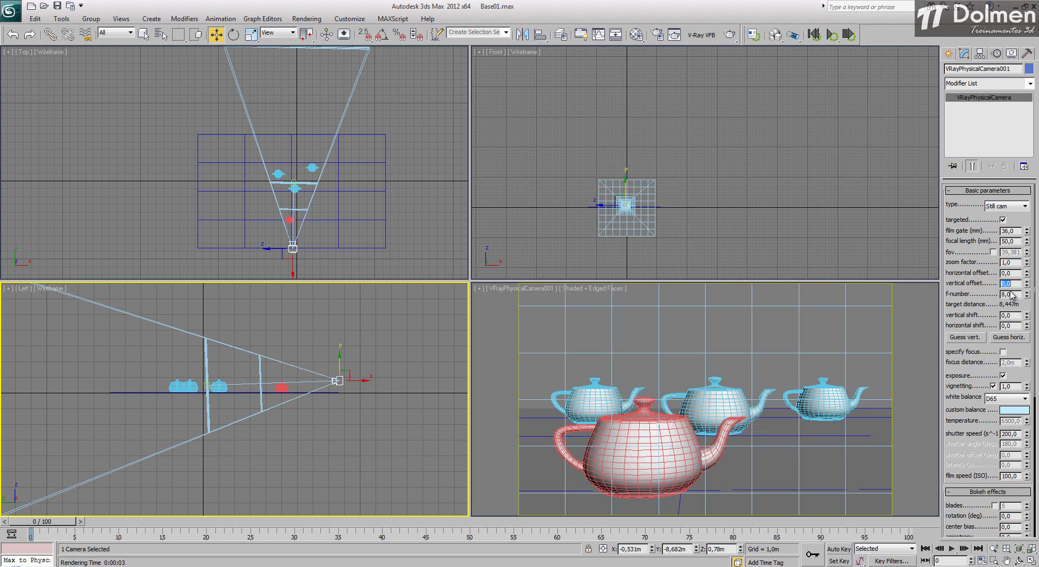
Render the camera view as a reference and set the camera's f-number to 4
right_click(715, 344)
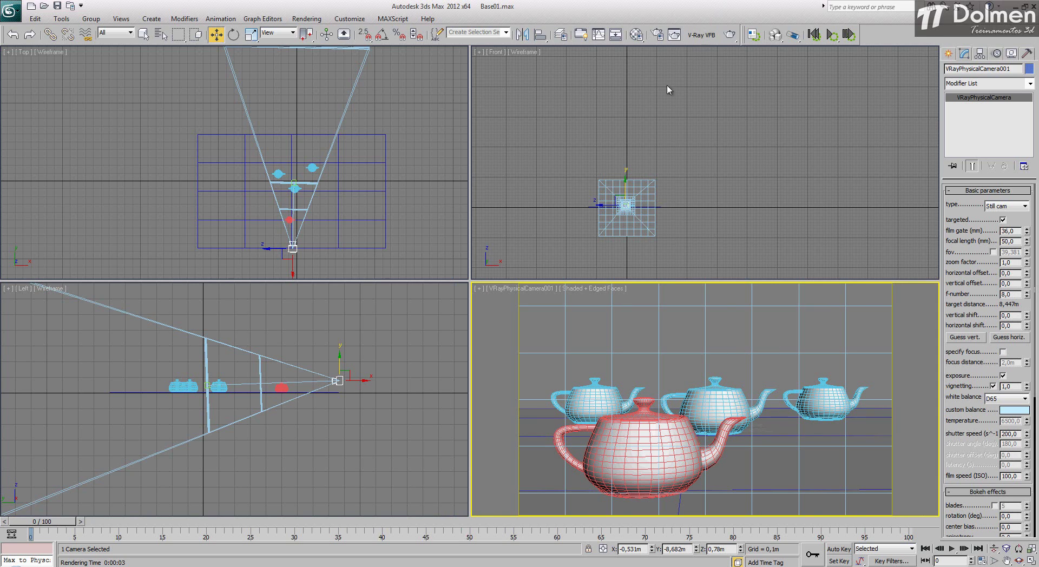
click(729, 34)
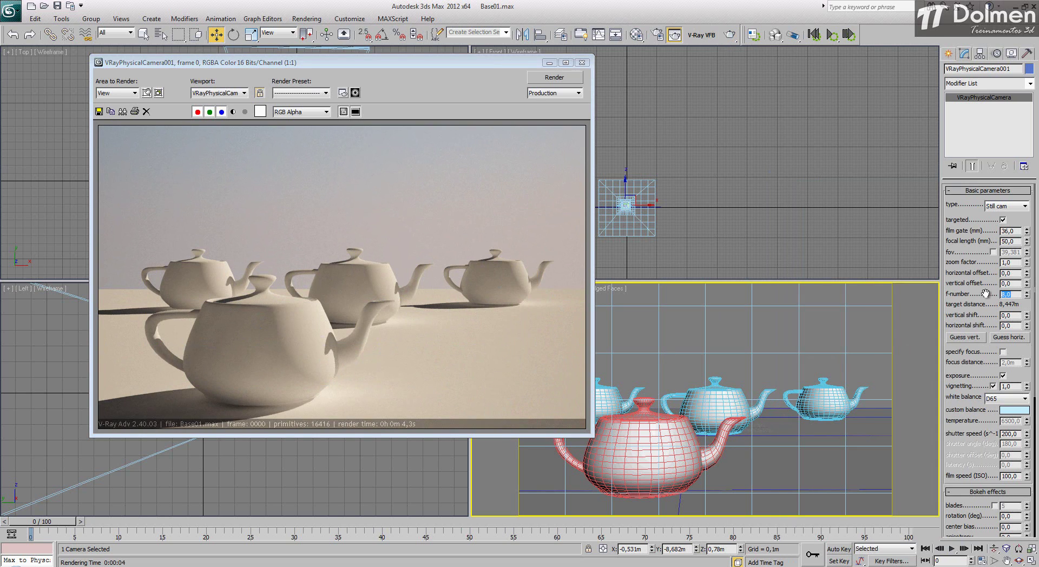
text(4)
key(Return)
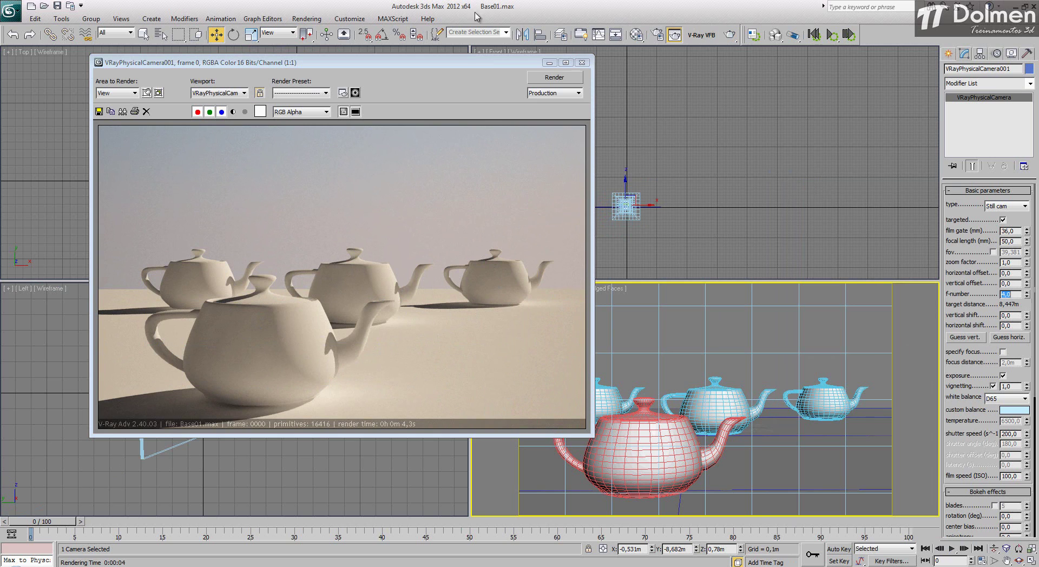
drag(460, 66, 829, 59)
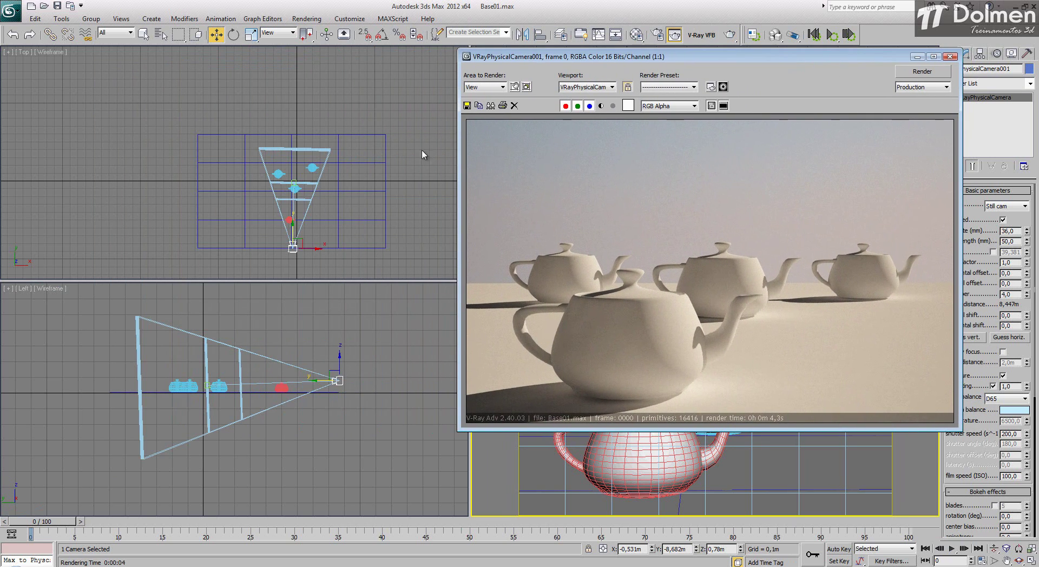
Switch the camera's f-number to 8 to compare the focus range, and lower it to about 4.04
double_click(1010, 294)
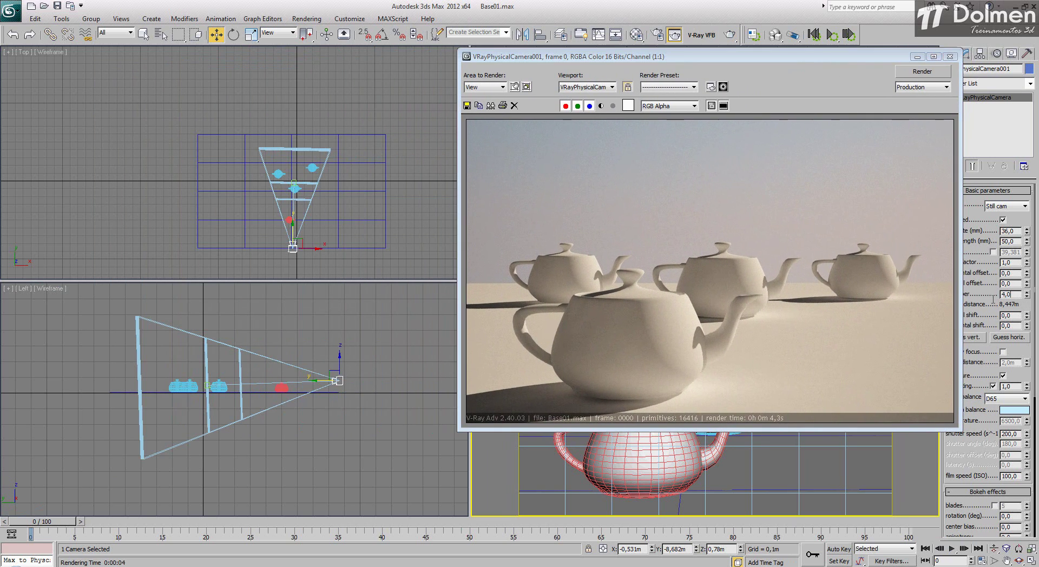
text(3)
key(Return)
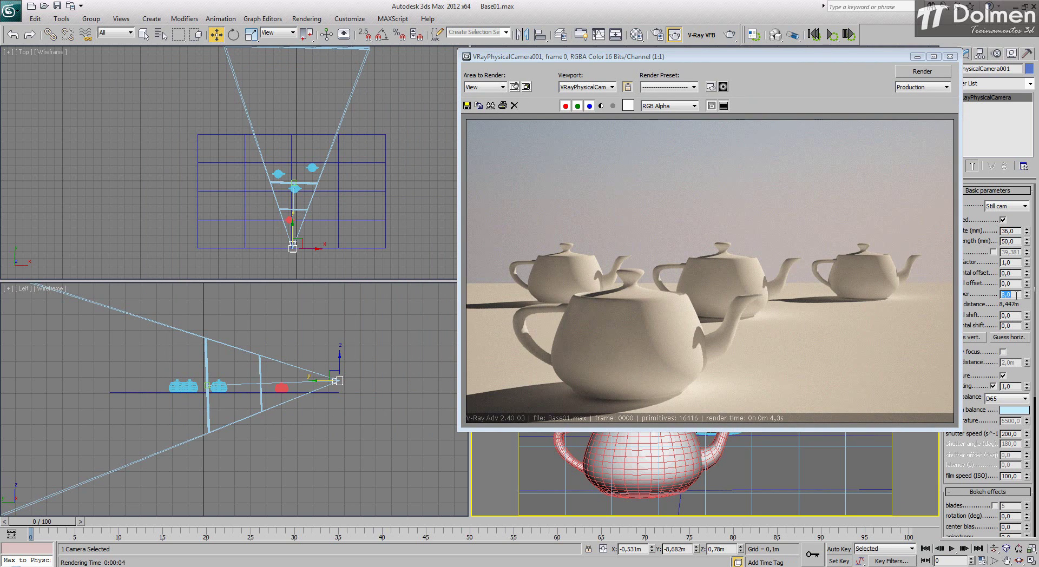
key(Return)
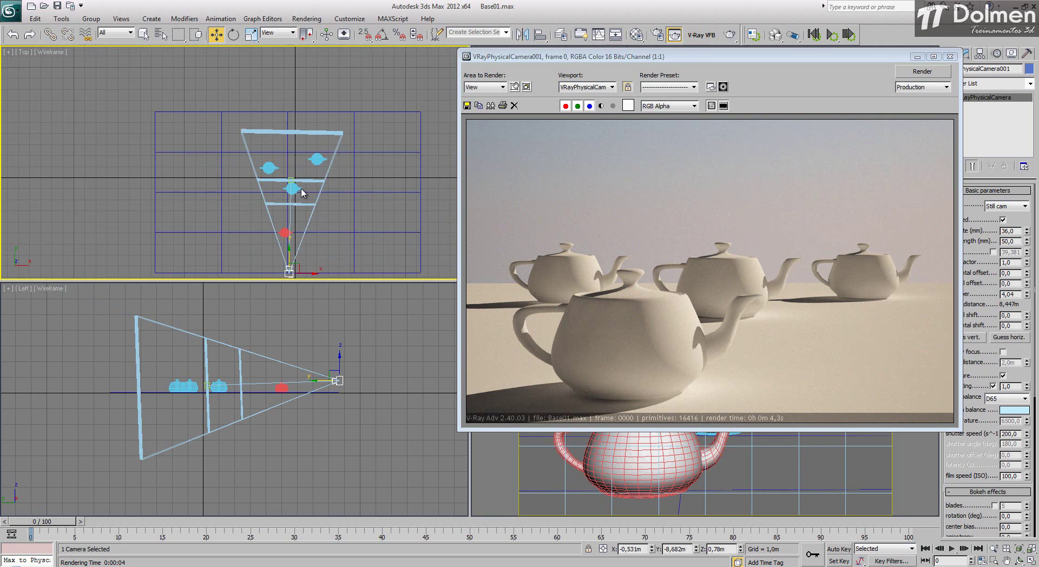
Move the camera target onto the front red teapot and select the camera to inspect its focus range in the Top view
scroll(290, 189, up, 5)
middle_drag(296, 180, 281, 136)
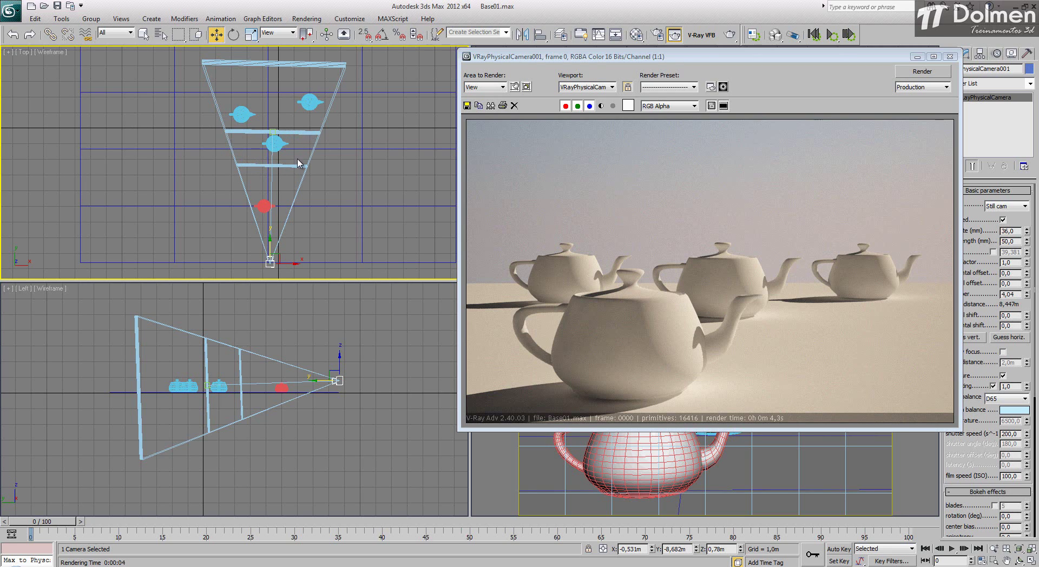
click(273, 130)
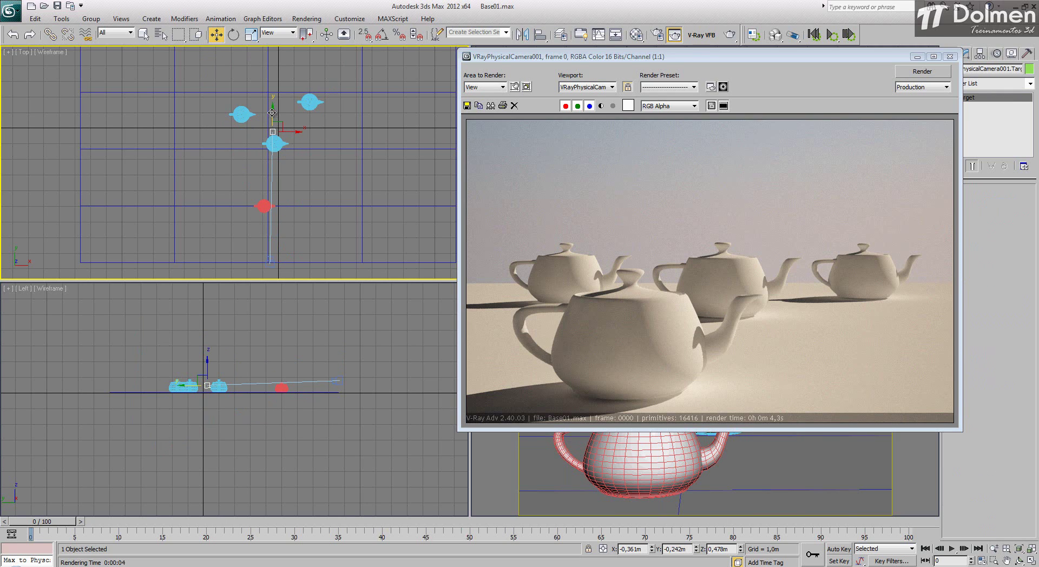
drag(273, 119, 272, 194)
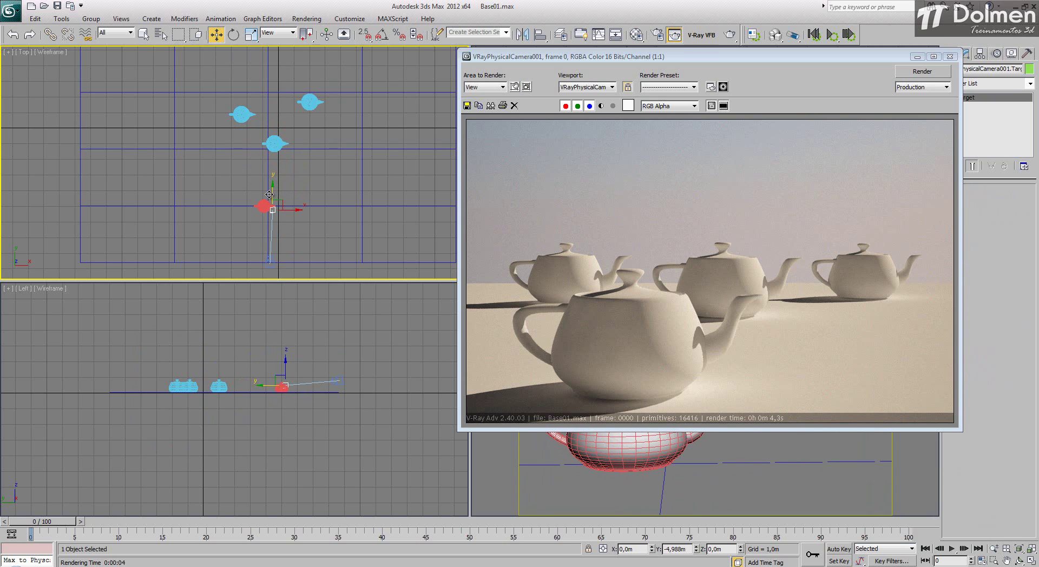
click(270, 261)
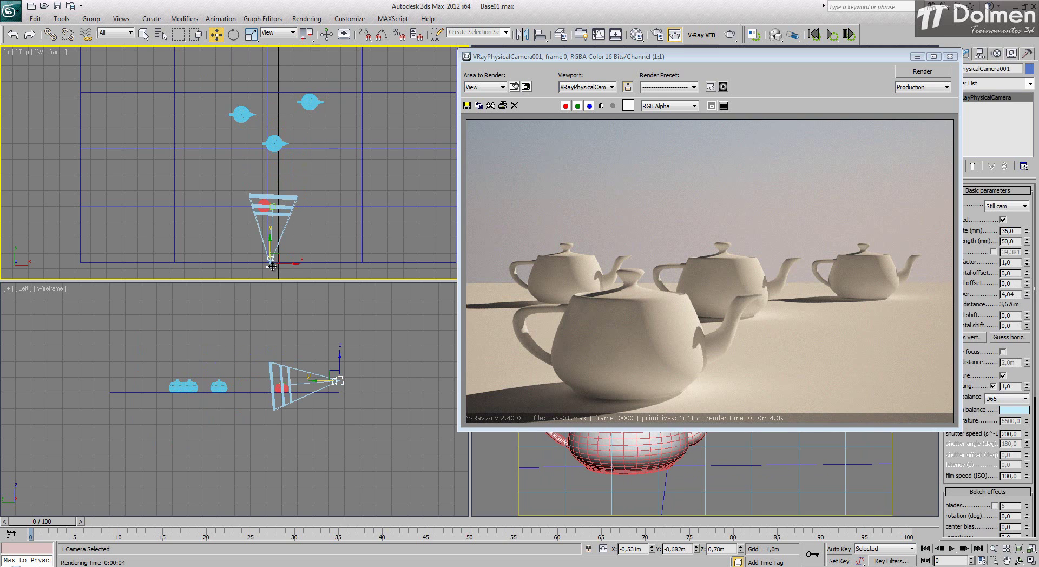
scroll(265, 222, up, 5)
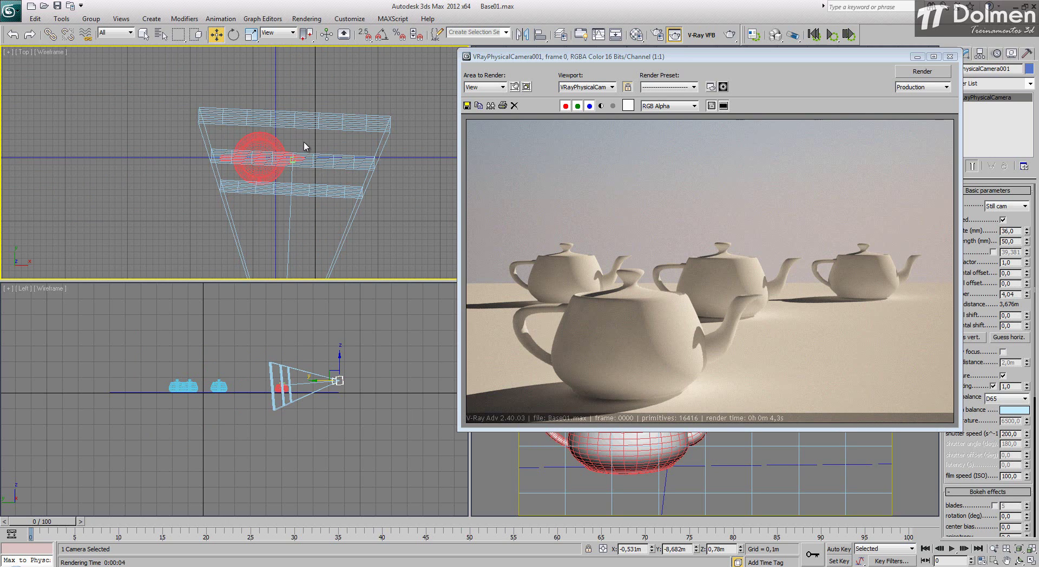
scroll(296, 165, down, 5)
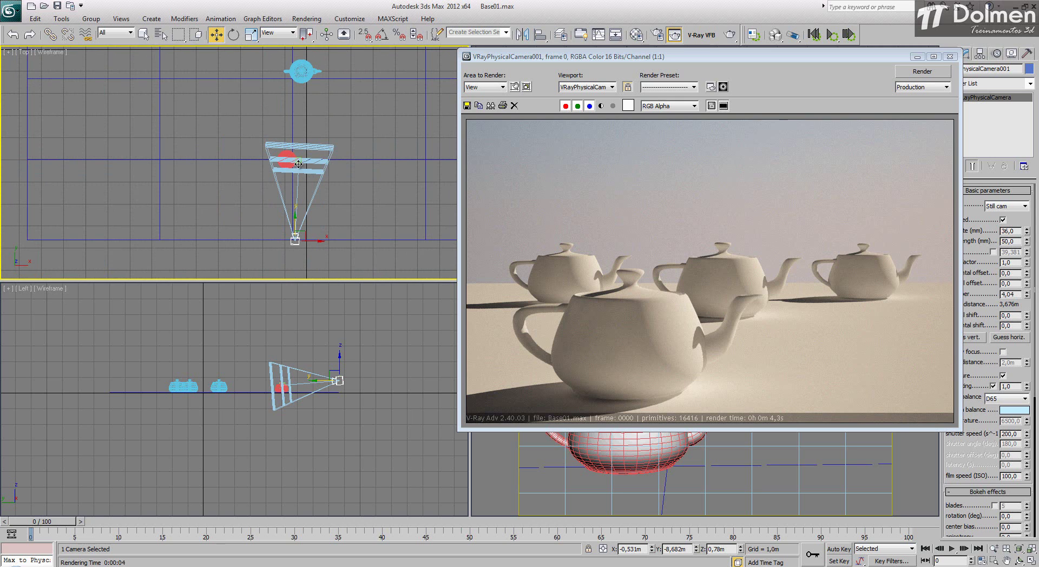
Move the camera target onto the middle teapot and reselect the camera
click(298, 164)
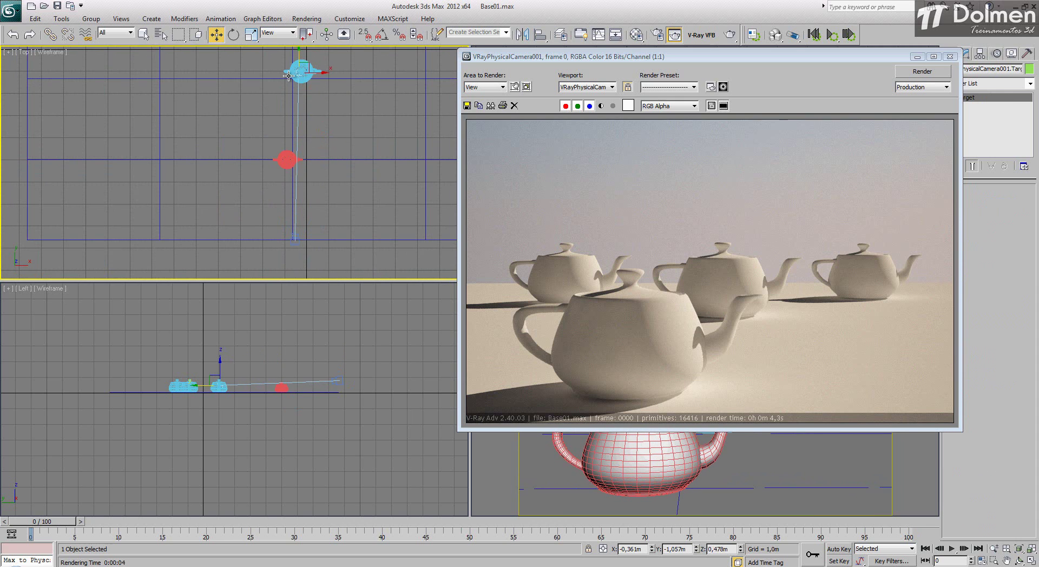
click(298, 227)
middle_drag(302, 180, 299, 235)
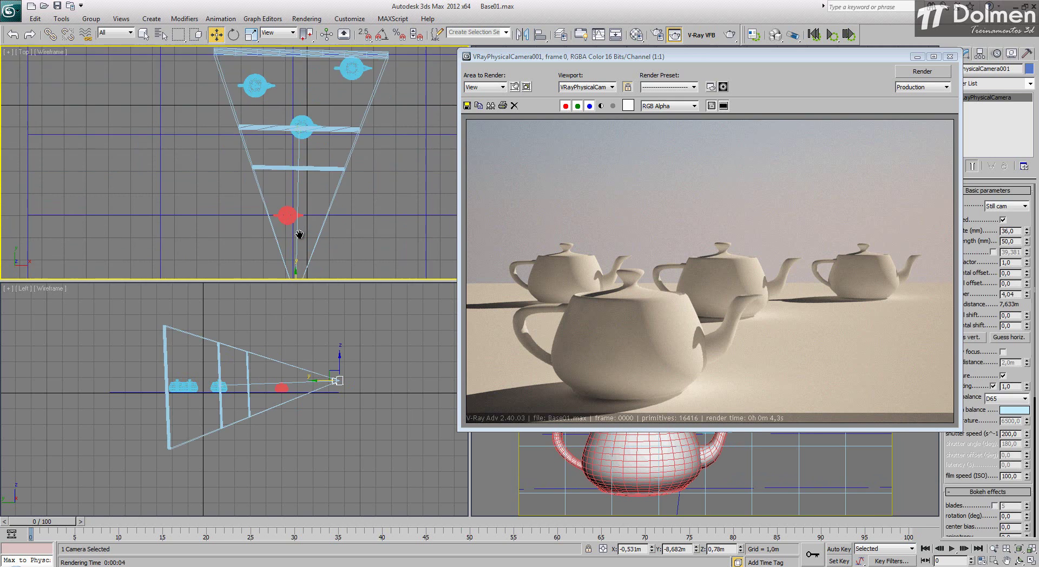
scroll(300, 235, down, 2)
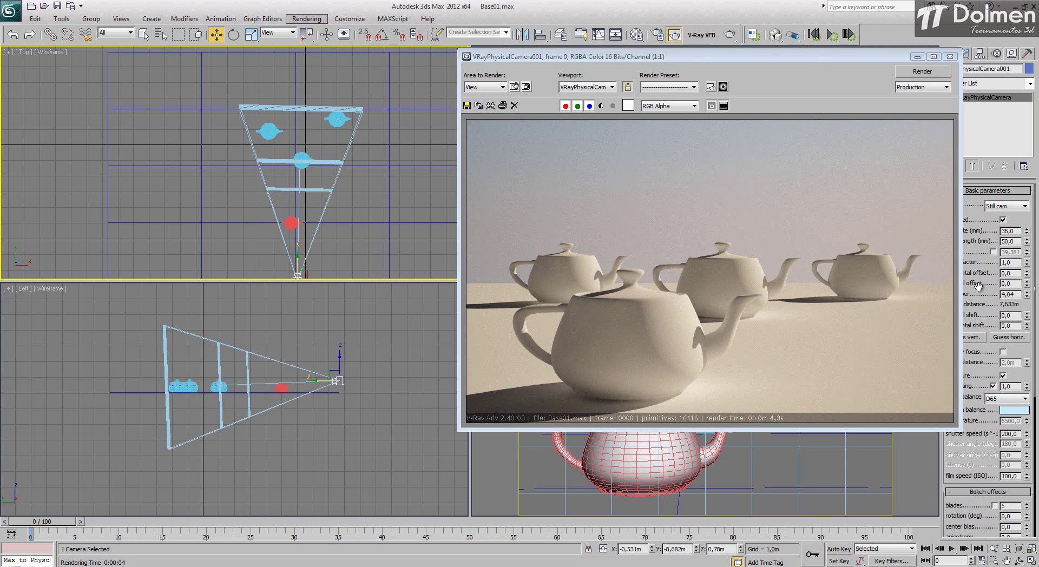
Try f-numbers of about 1.45, 5.93 and 2.37 on the camera to compare the depth of the focus range
drag(1022, 293, 1027, 330)
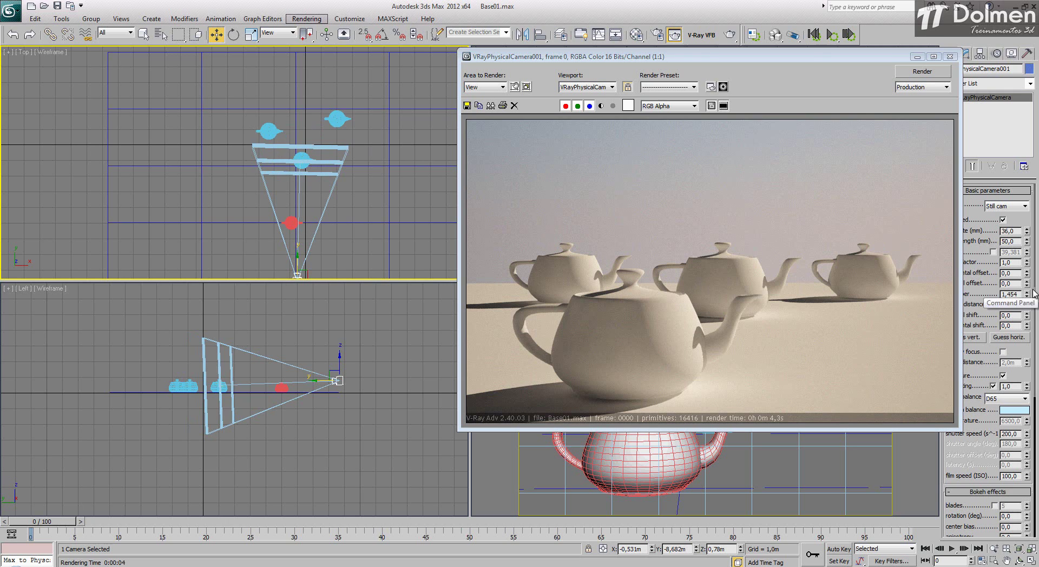
drag(1027, 294, 1021, 128)
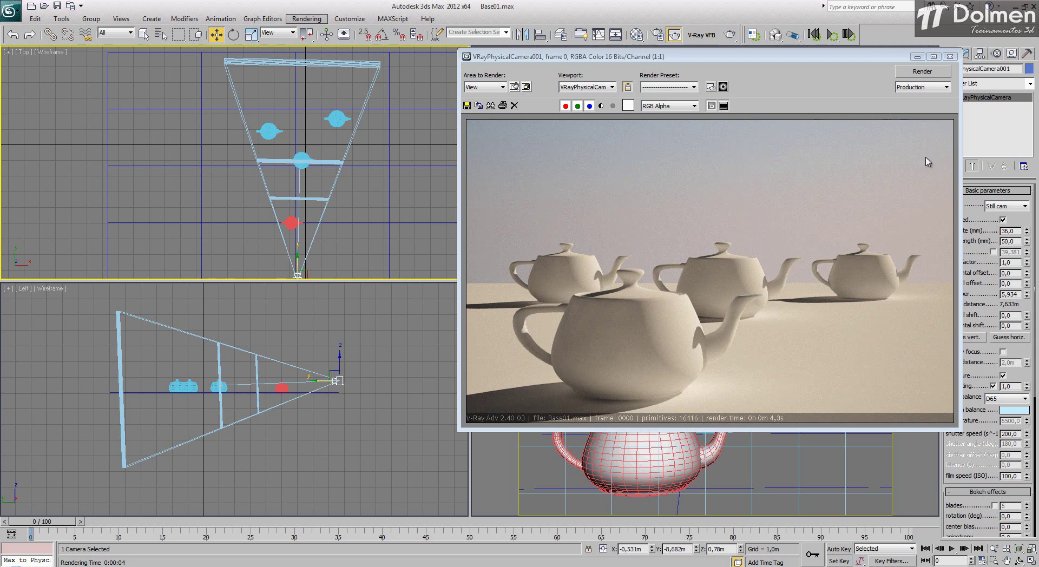
drag(873, 58, 782, 62)
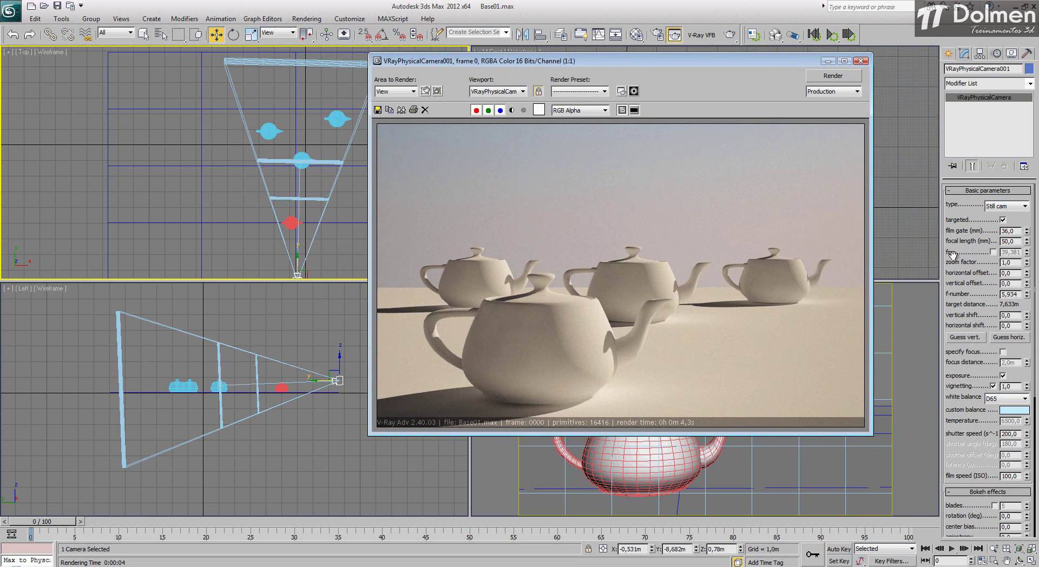
drag(1027, 293, 1013, 327)
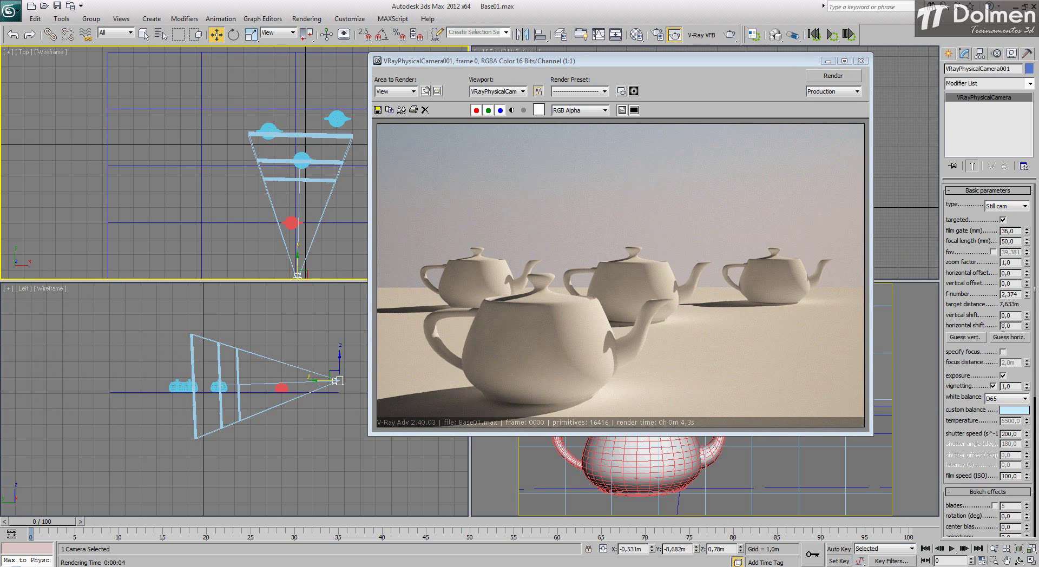
Set the camera's f-number to 4 and render the camera view
double_click(1014, 294)
text(4)
key(Return)
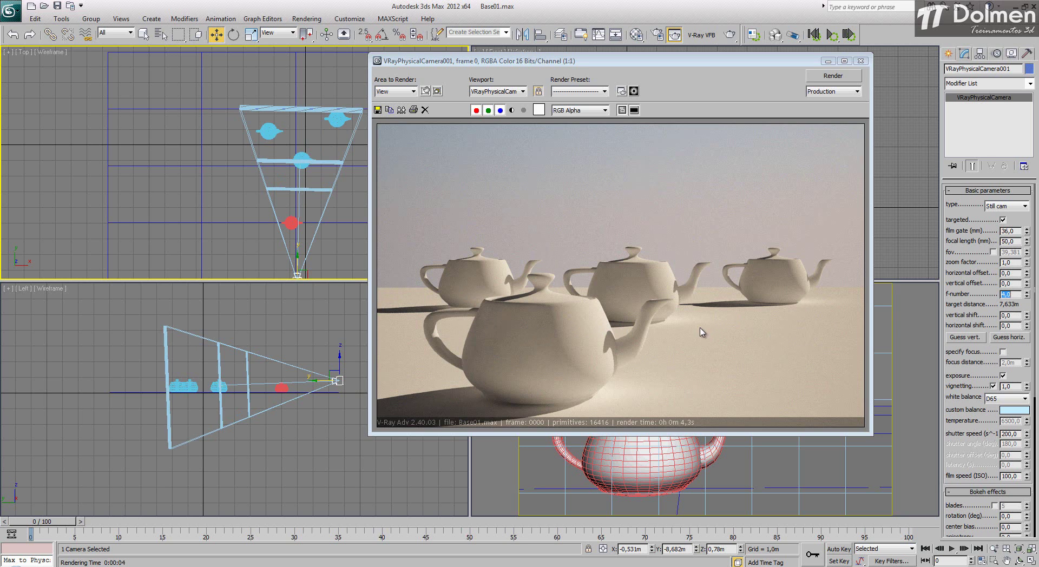
click(824, 79)
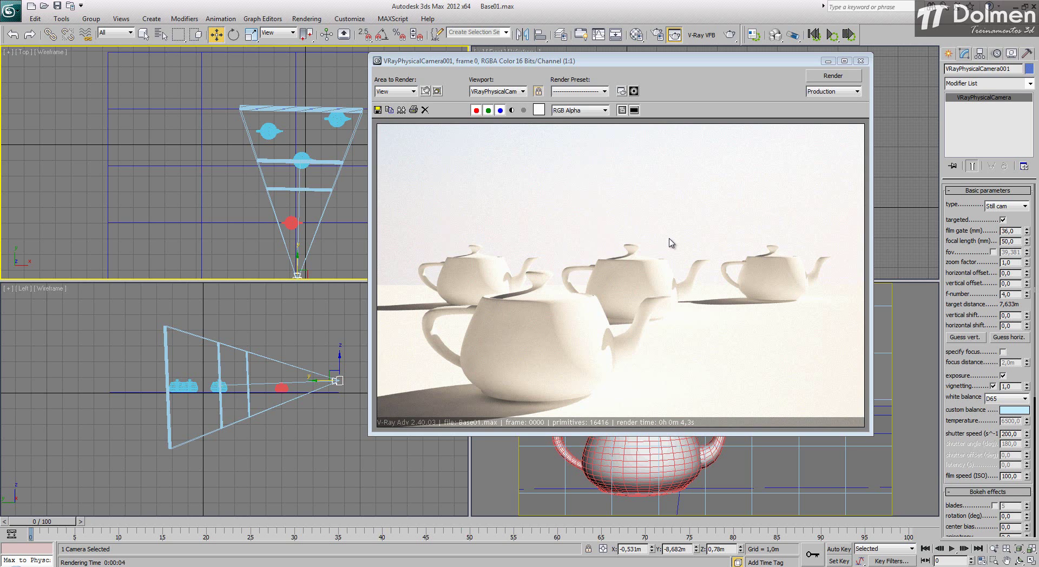
Try an f-number of 16 on the camera, render the view for comparison, and close the render window
double_click(1010, 295)
text(16)
key(Return)
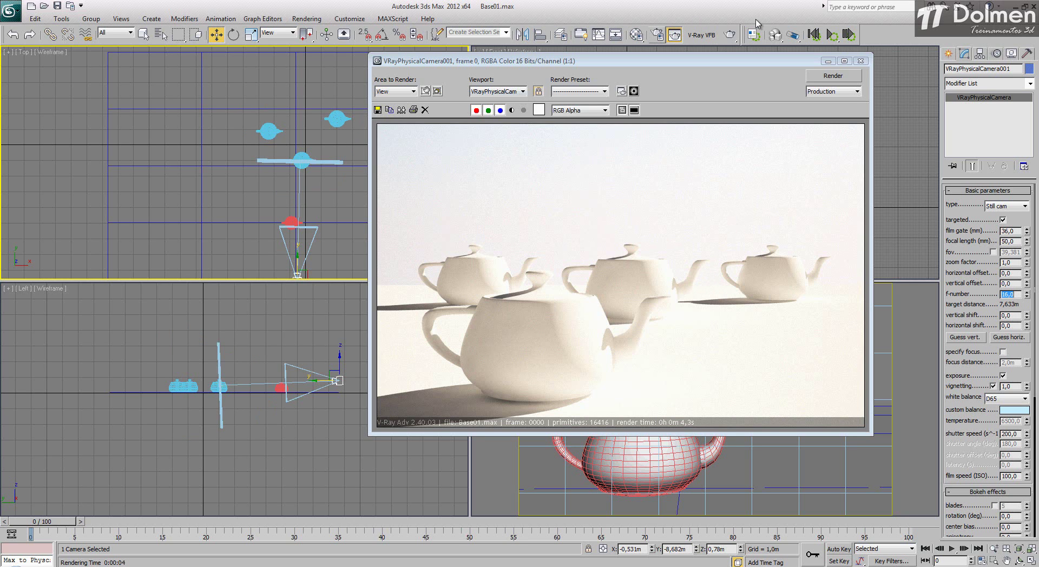
click(834, 75)
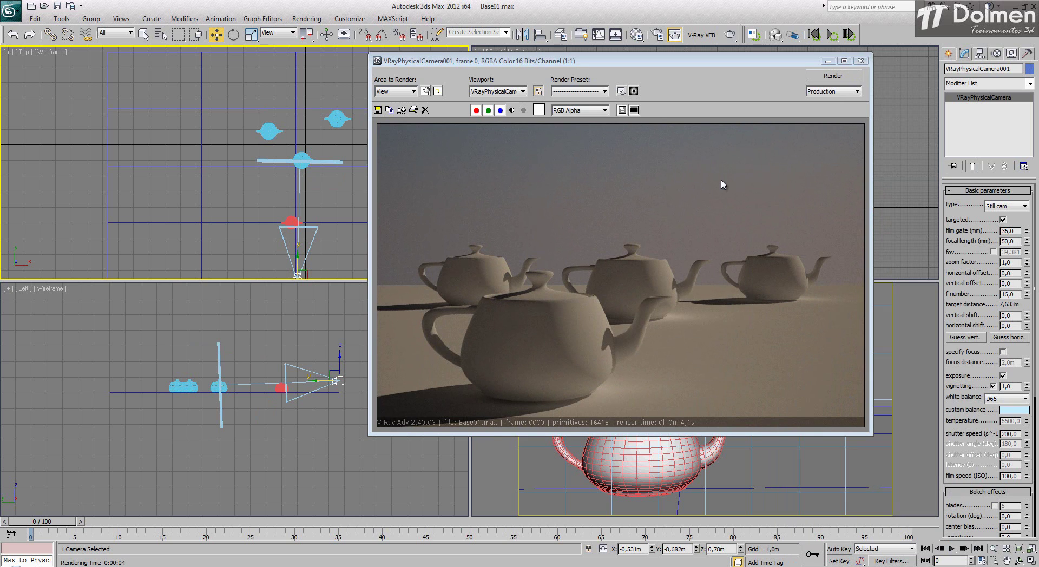
click(862, 61)
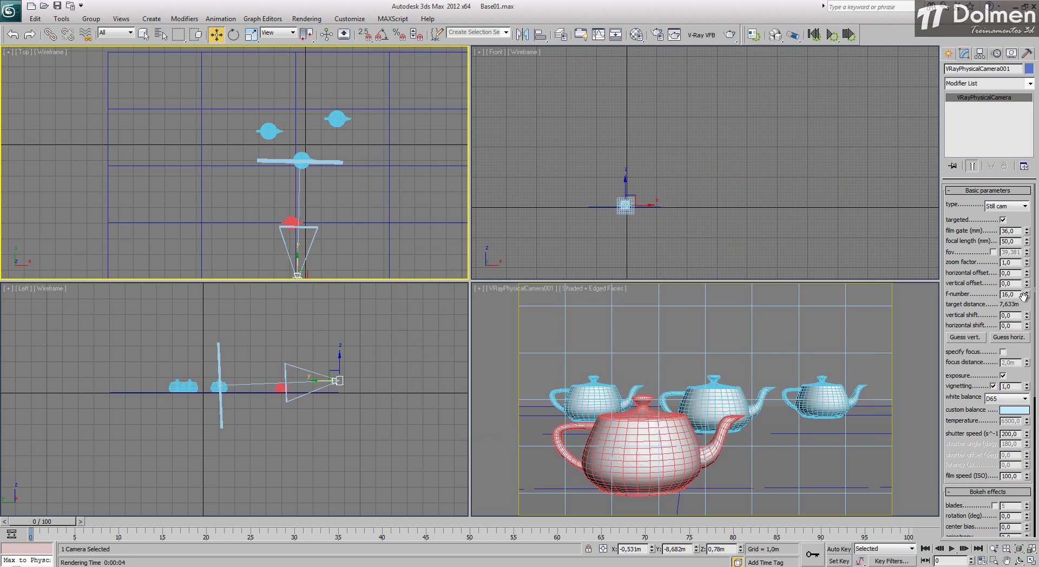
Return the camera's f-number to 4
double_click(1017, 294)
text(4)
key(Return)
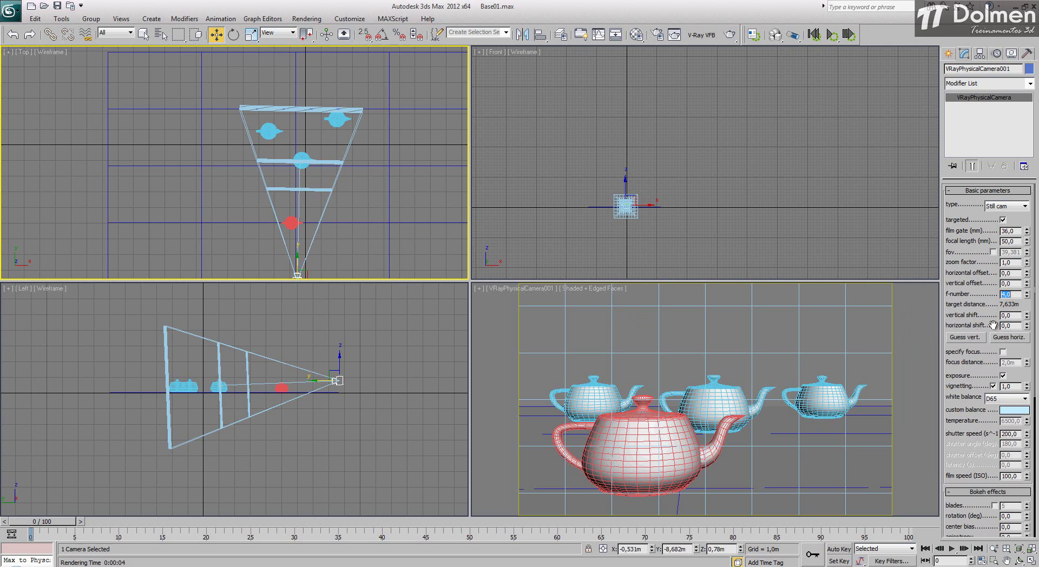
double_click(1015, 326)
double_click(1008, 315)
Create a thin upright box about 4.19 m long and 0.17 m wide beside the middle teapot, and move it about 1.2 m closer
click(949, 53)
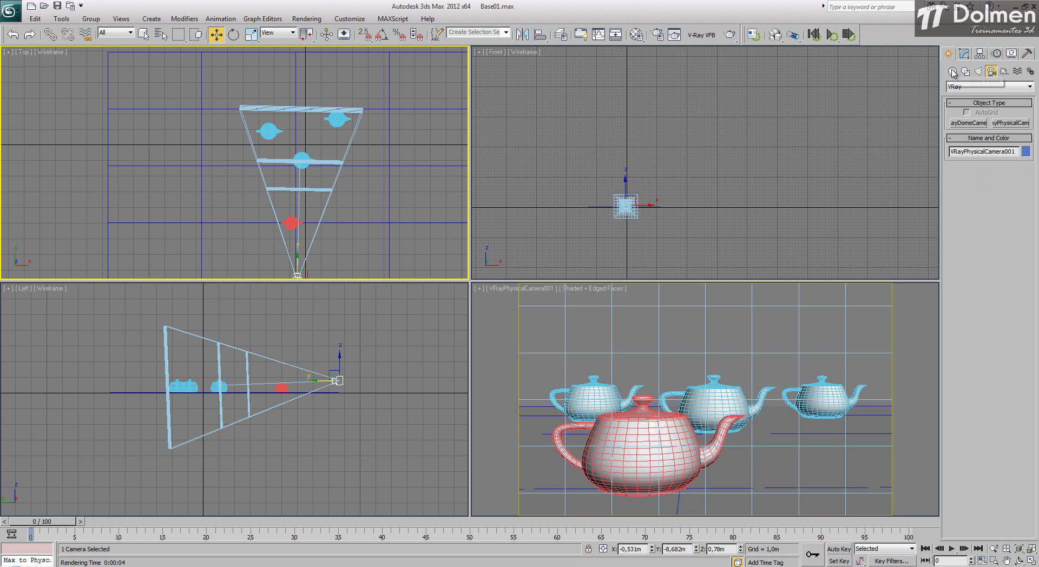
click(953, 71)
click(969, 124)
drag(335, 141, 331, 204)
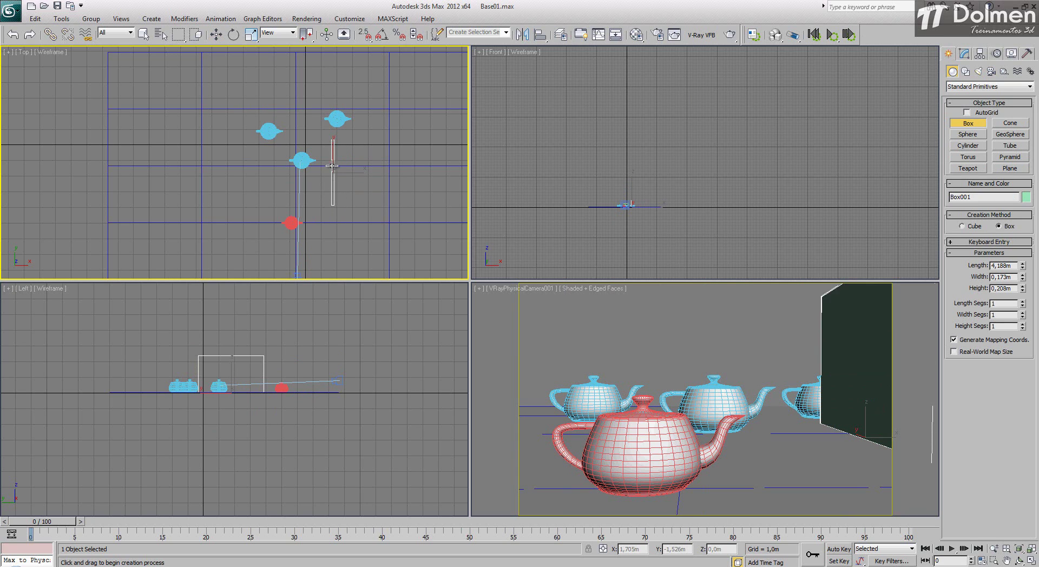
click(332, 160)
key(w)
middle_drag(306, 226, 309, 186)
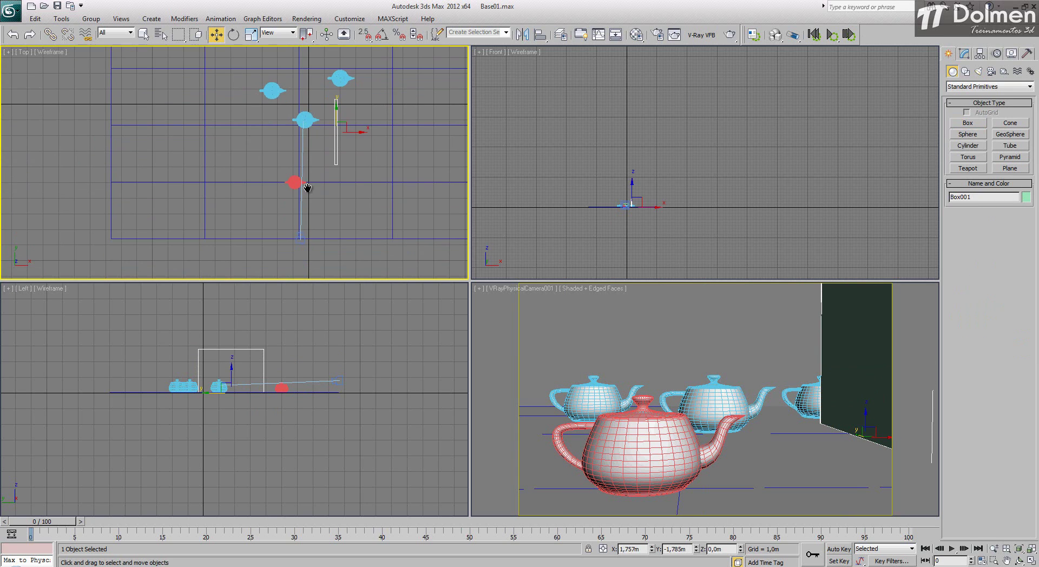
drag(348, 133, 331, 134)
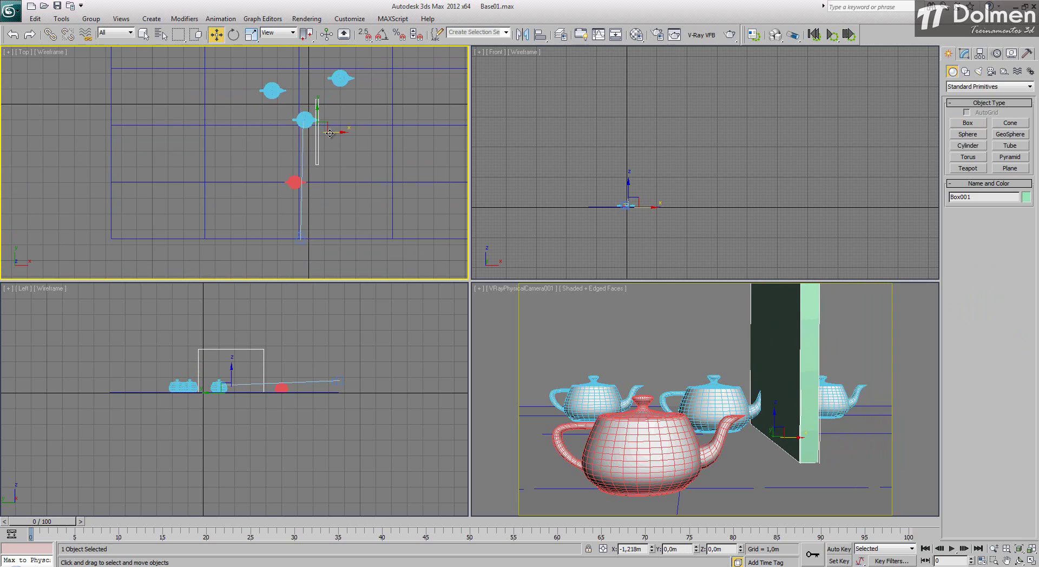
Lower the camera to a height of about 0.43 m and raise its target to about 2.17 m in the Left view
click(338, 380)
drag(340, 364, 340, 370)
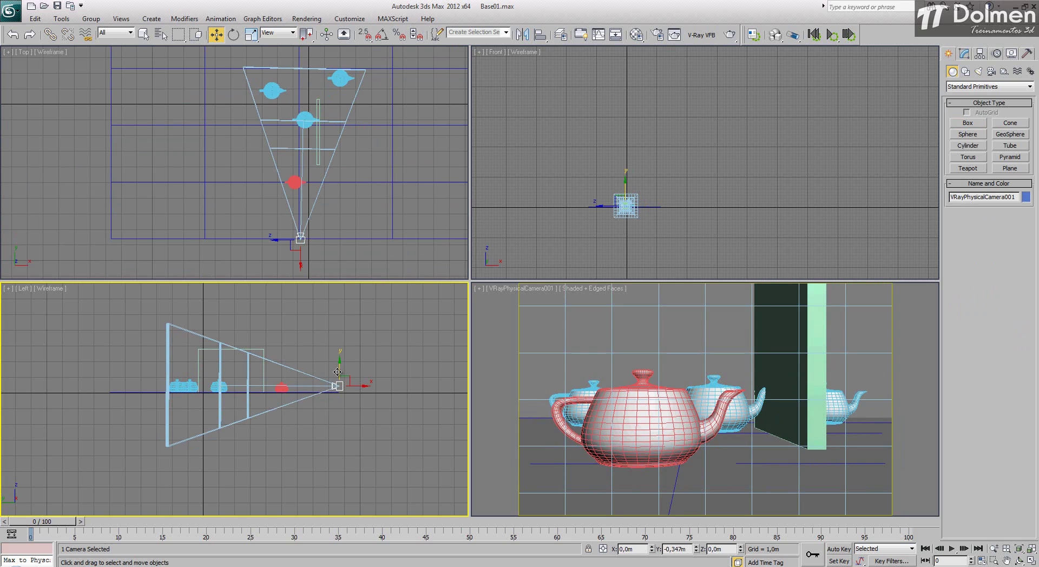
right_click(302, 379)
click(259, 370)
drag(227, 368, 228, 341)
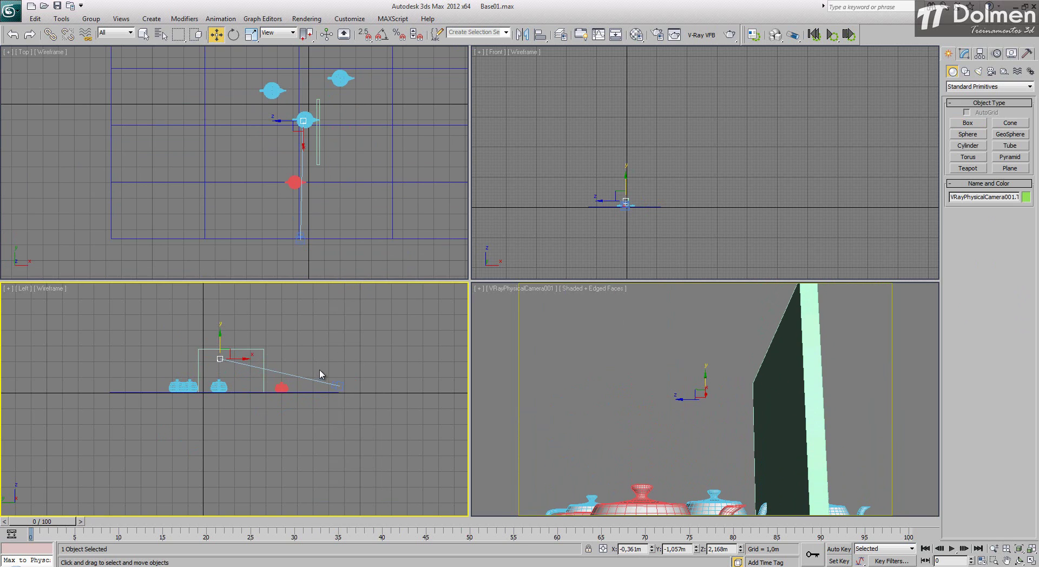
click(336, 385)
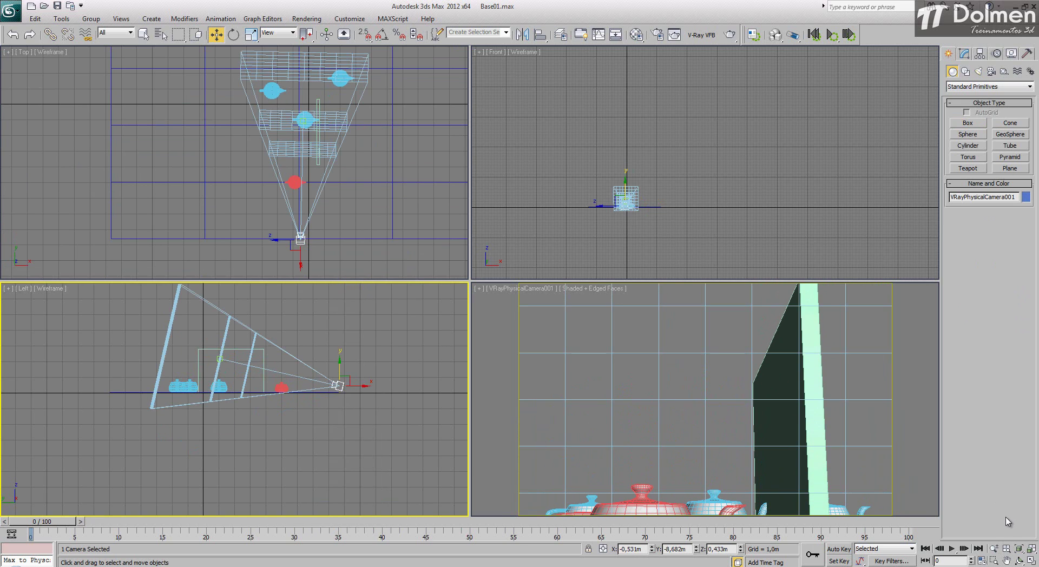
Dolly the camera back until the full height of the box fits in the frame, and clear the selection
right_click(860, 494)
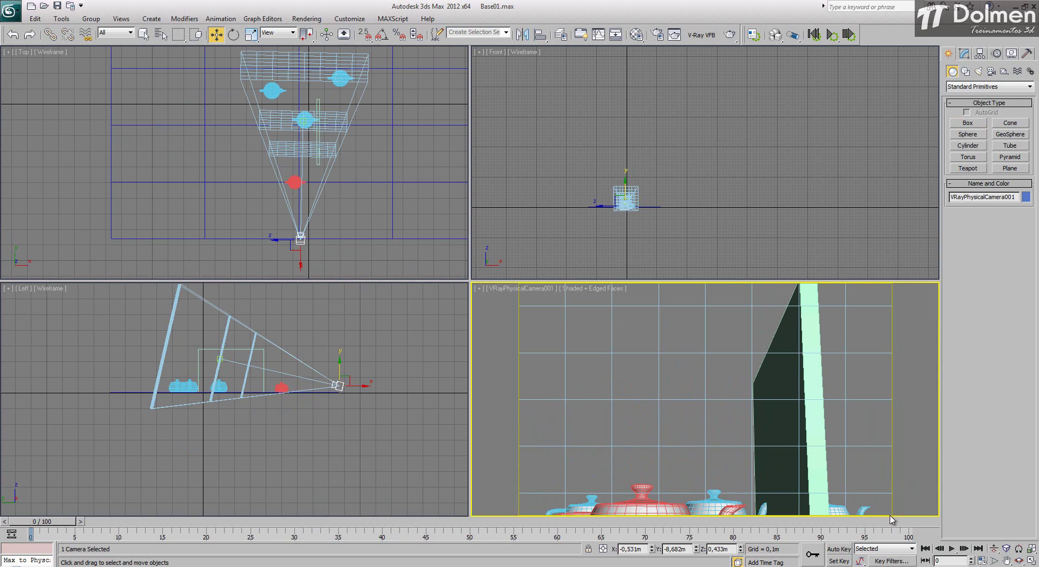
click(996, 549)
drag(776, 352, 774, 370)
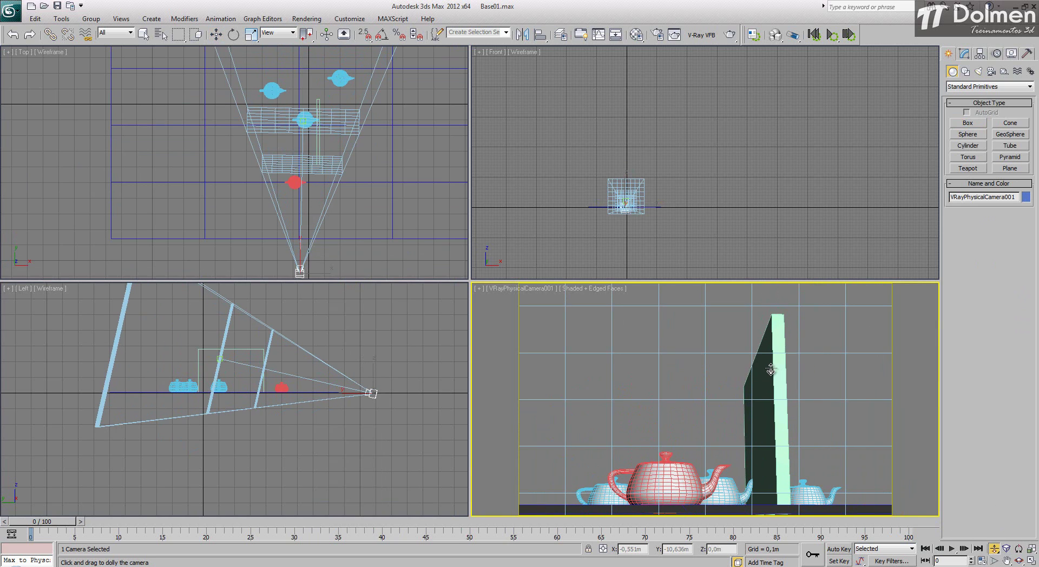
middle_drag(765, 374, 765, 371)
drag(764, 382, 764, 376)
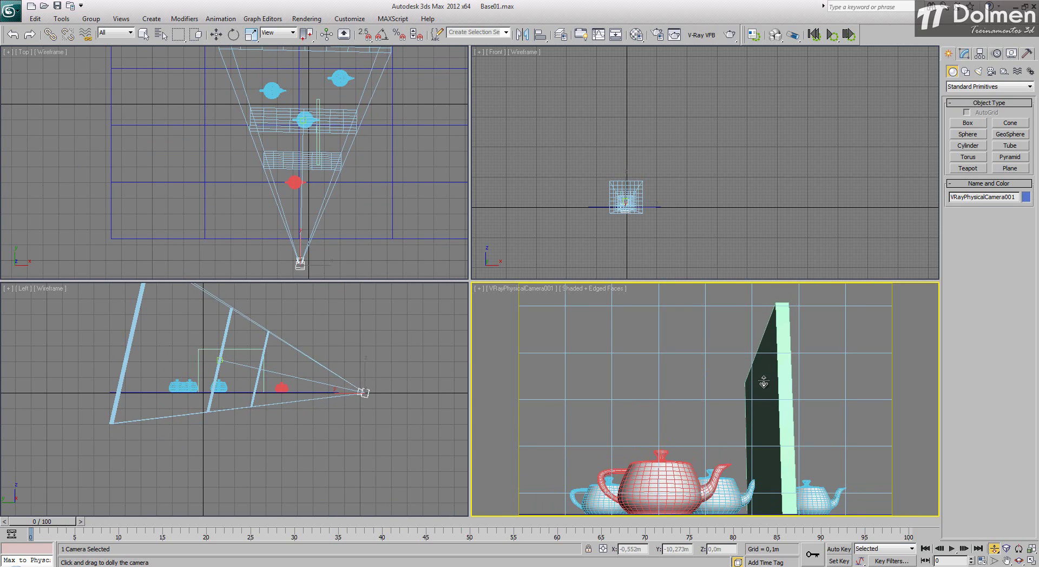
key(w)
click(911, 339)
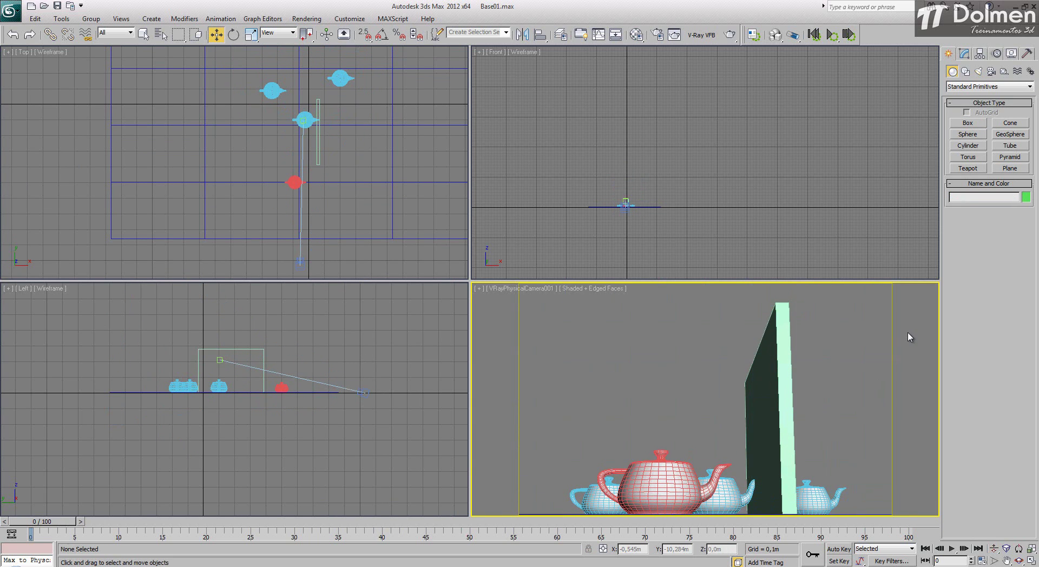
Select the camera and maximize its viewport to show the box's converging vertical edges
click(1031, 562)
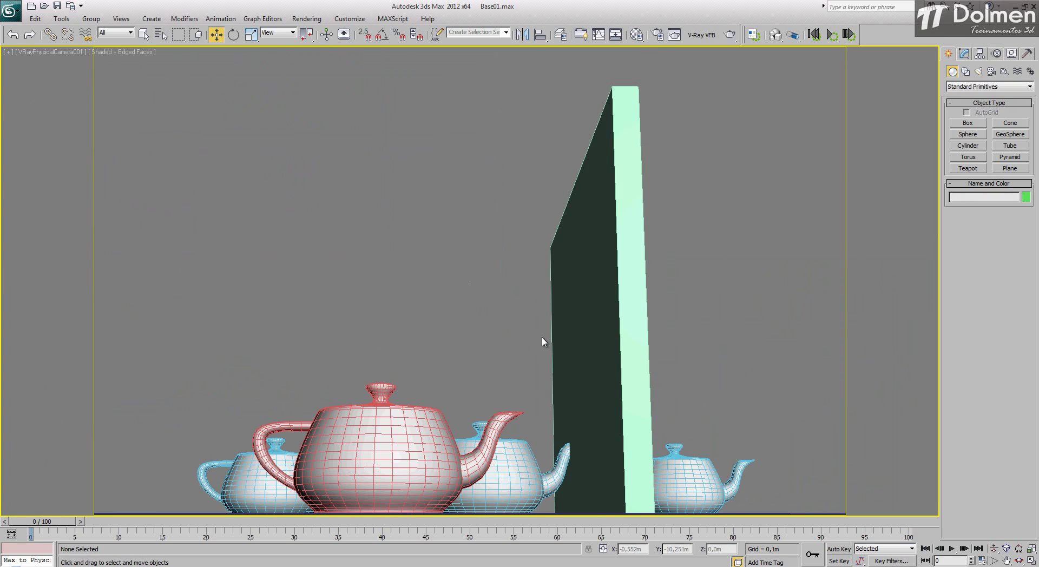
click(1031, 561)
click(299, 266)
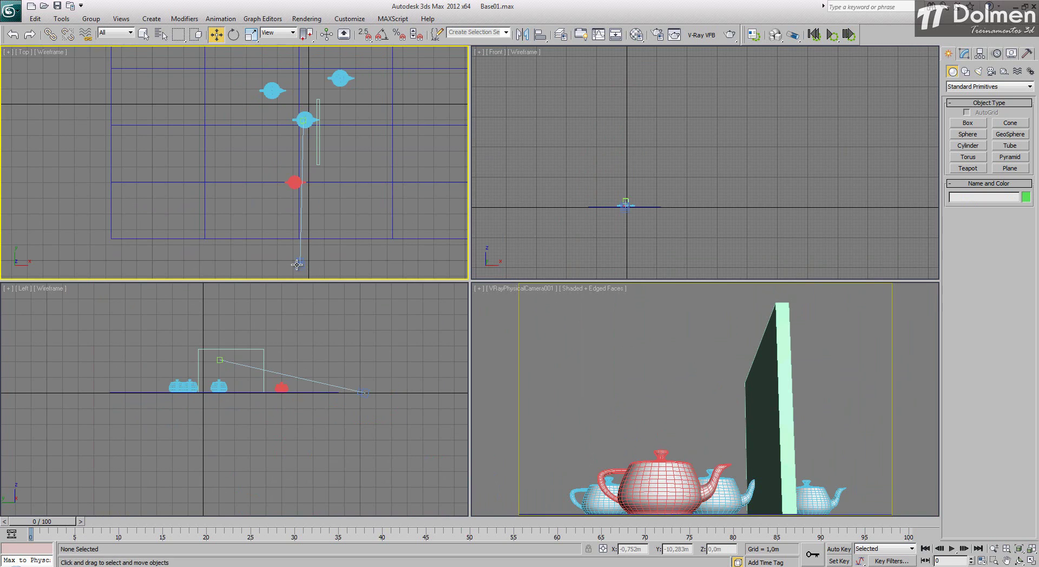
right_click(694, 347)
click(1032, 561)
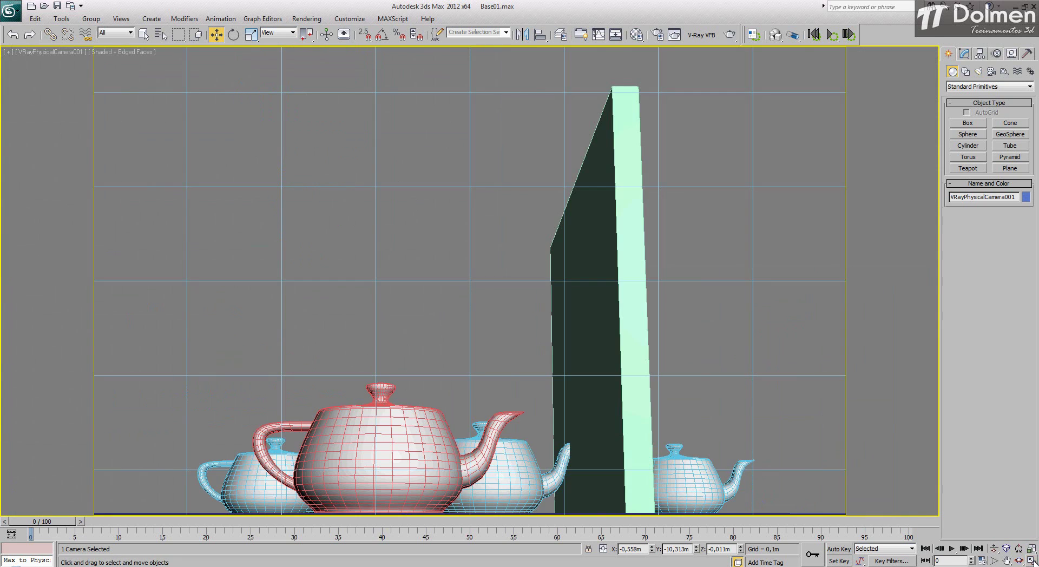
Show the camera's parameters and have its vertical shift guessed automatically to straighten the vertical edges
click(965, 53)
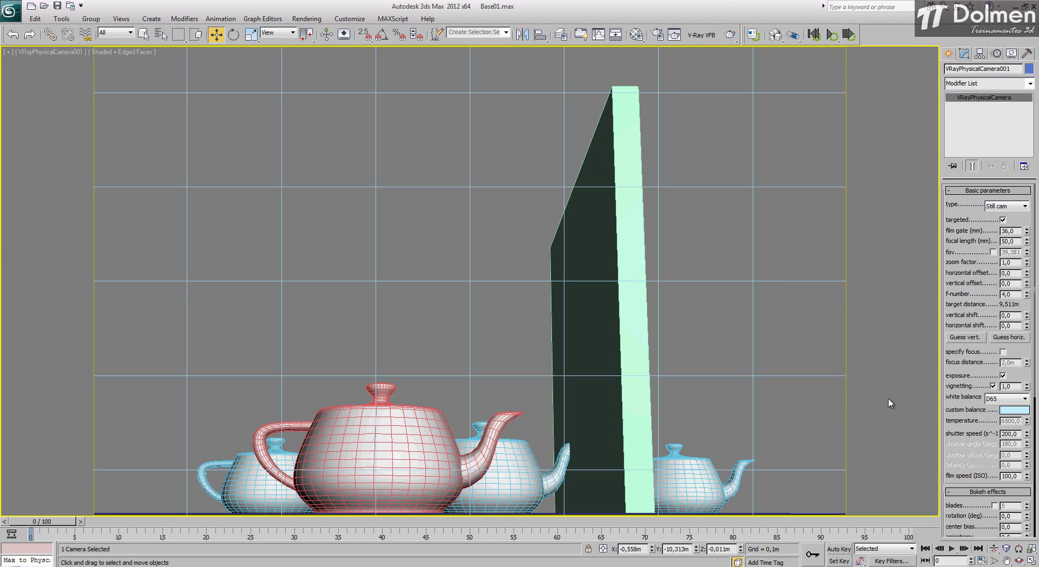
click(966, 338)
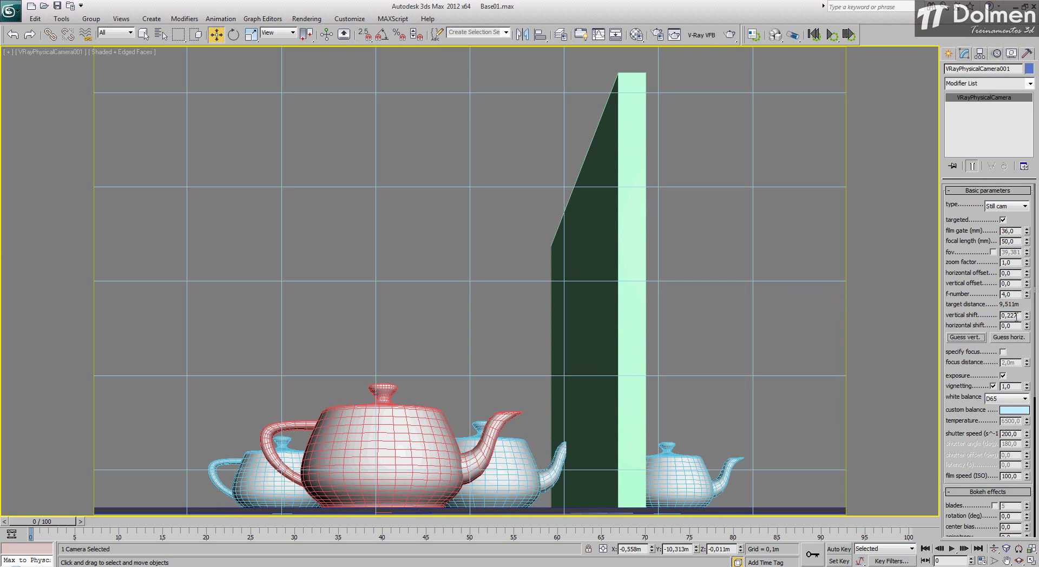
Try a vertical shift of about -0.053 on the camera, and have the vertical shift guessed automatically again
mouse_move(1027, 316)
mouse_down()
mouse_move(1026, 386)
mouse_move(1027, 287)
mouse_move(1028, 331)
mouse_up()
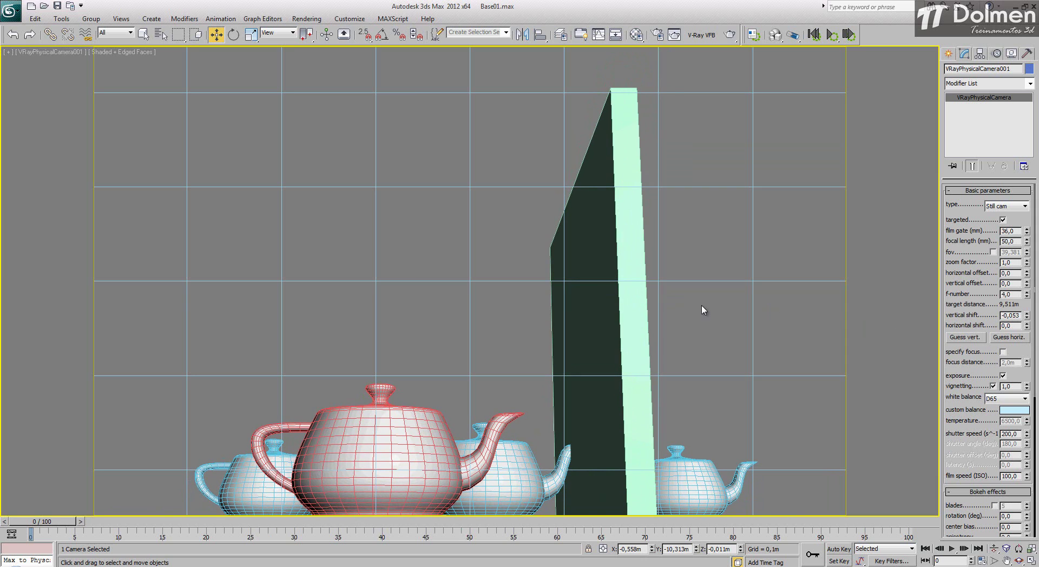
click(953, 339)
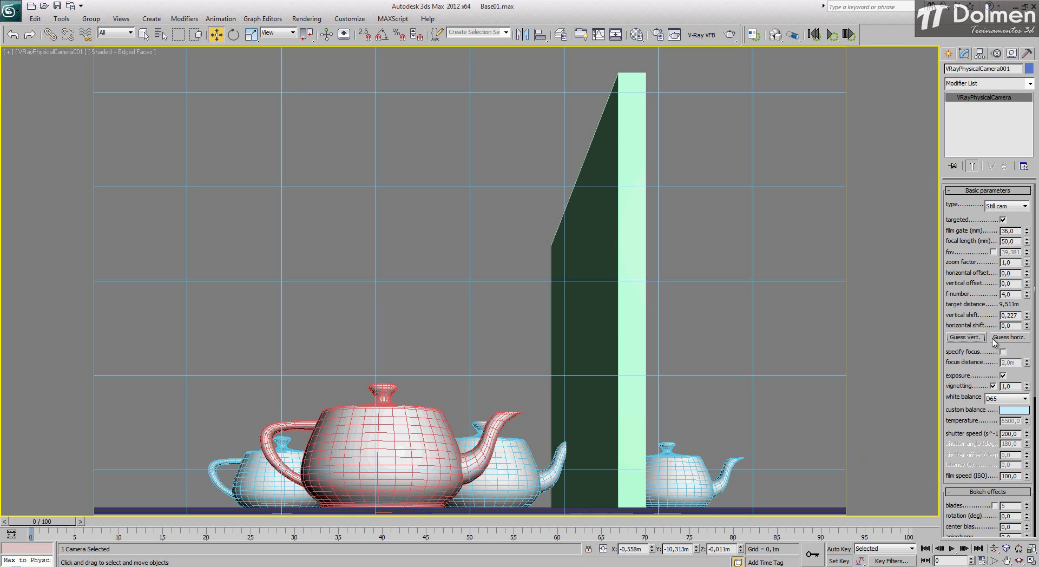
Lower the camera's vertical shift gradually to about -0.063, reset it to 0, and clear the selection
click(1028, 319)
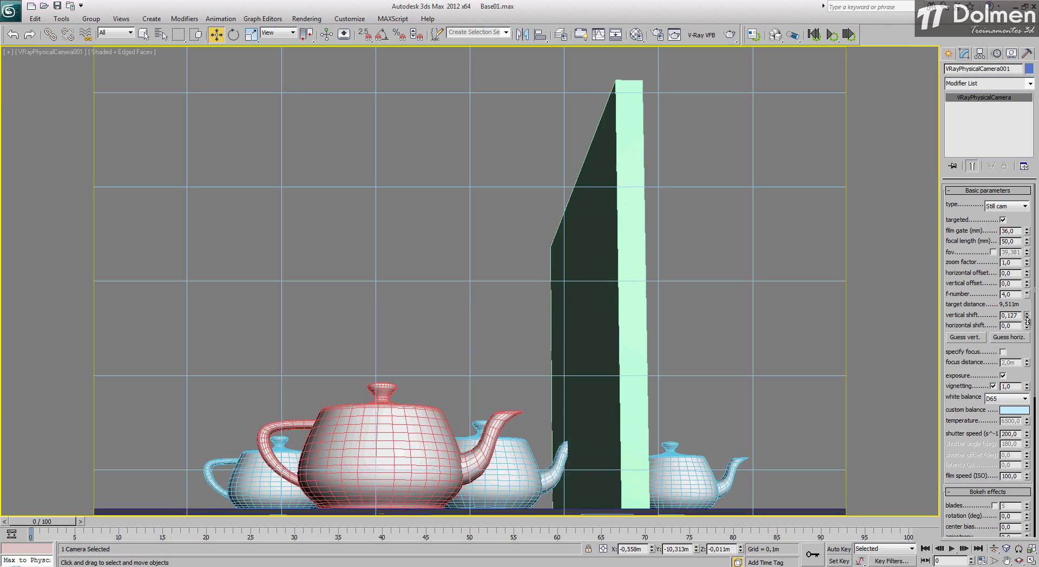
click(1027, 320)
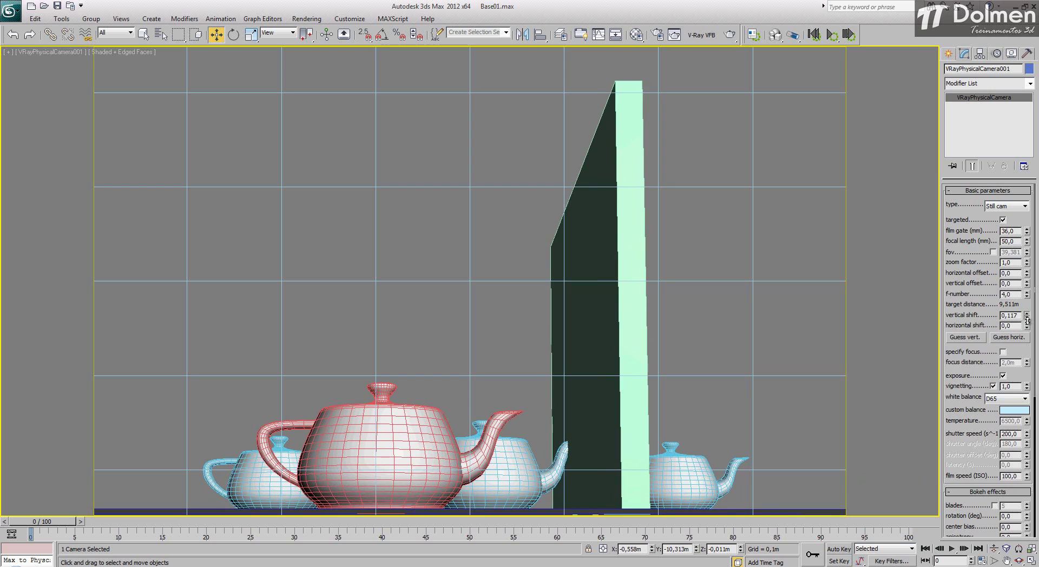
mouse_move(1027, 320)
mouse_down()
mouse_move(1028, 385)
mouse_move(1022, 325)
mouse_up()
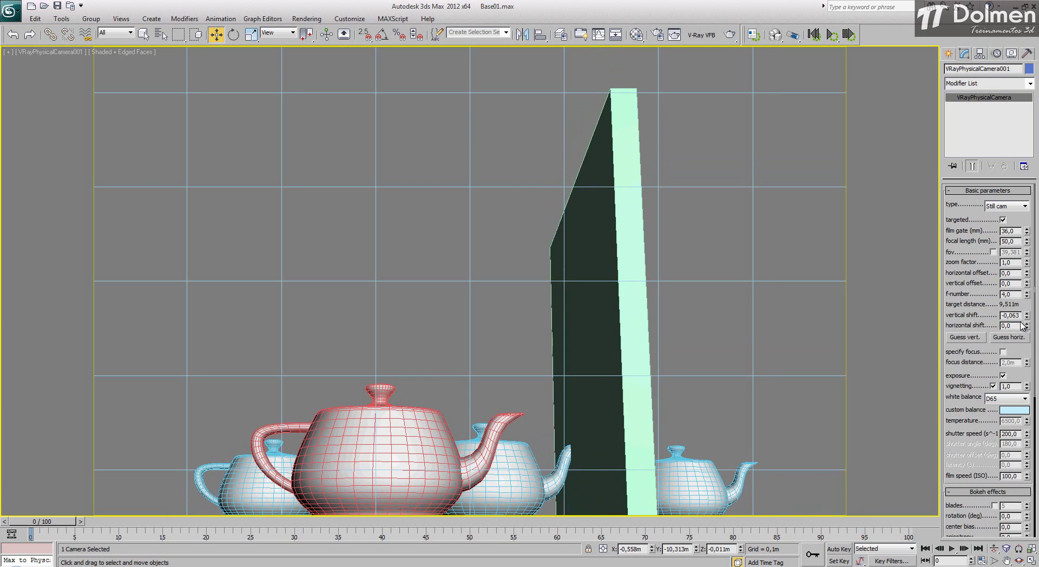
text(0)
key(Return)
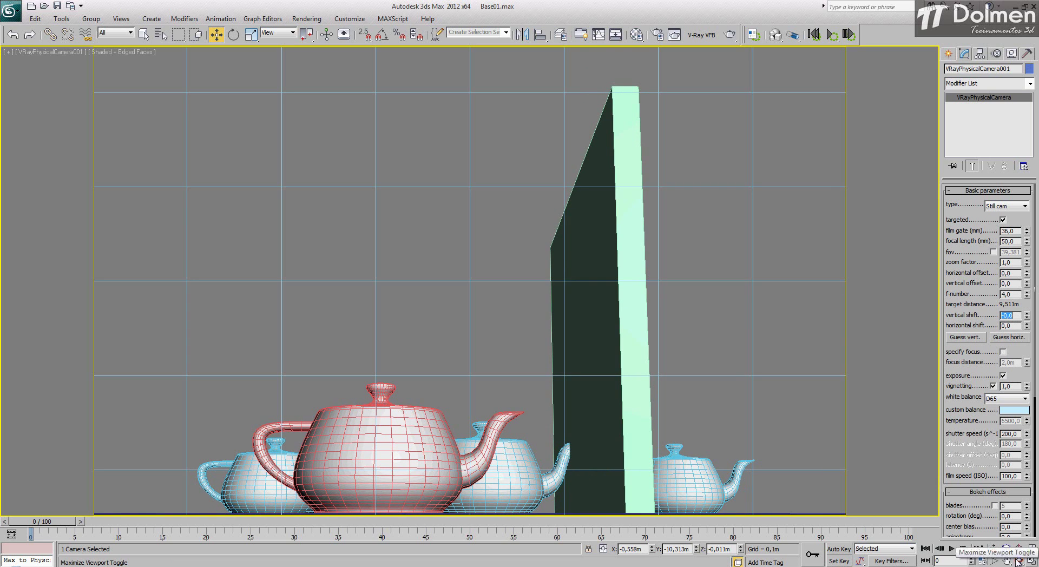
click(697, 336)
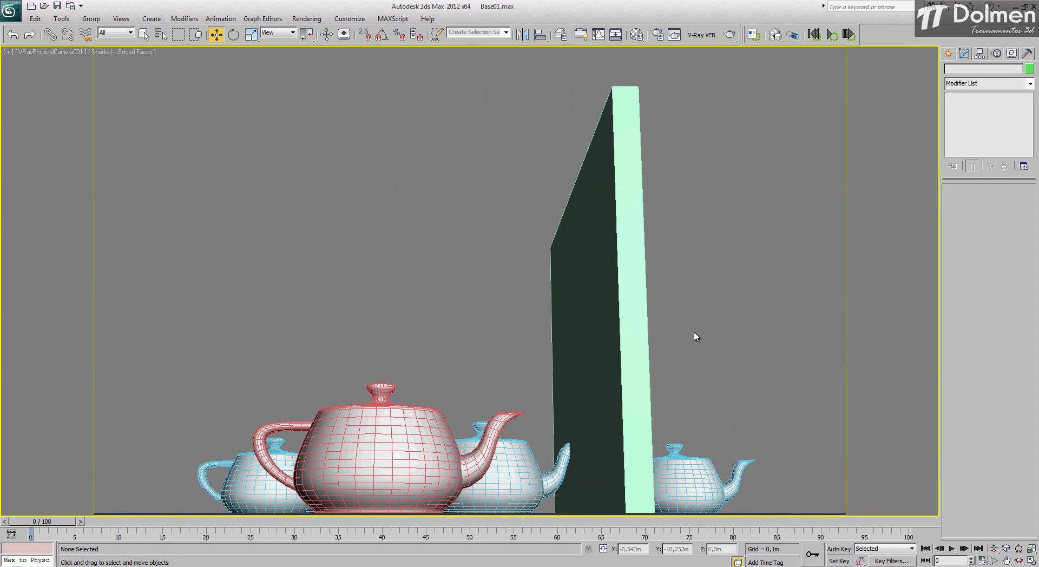
Undo the vertical shift changes and the earlier camera and target moves to restore the closer teapot framing
key(ctrl+z)
key(ctrl+z)
key(ctrl+z)
key(ctrl+z)
key(ctrl+z)
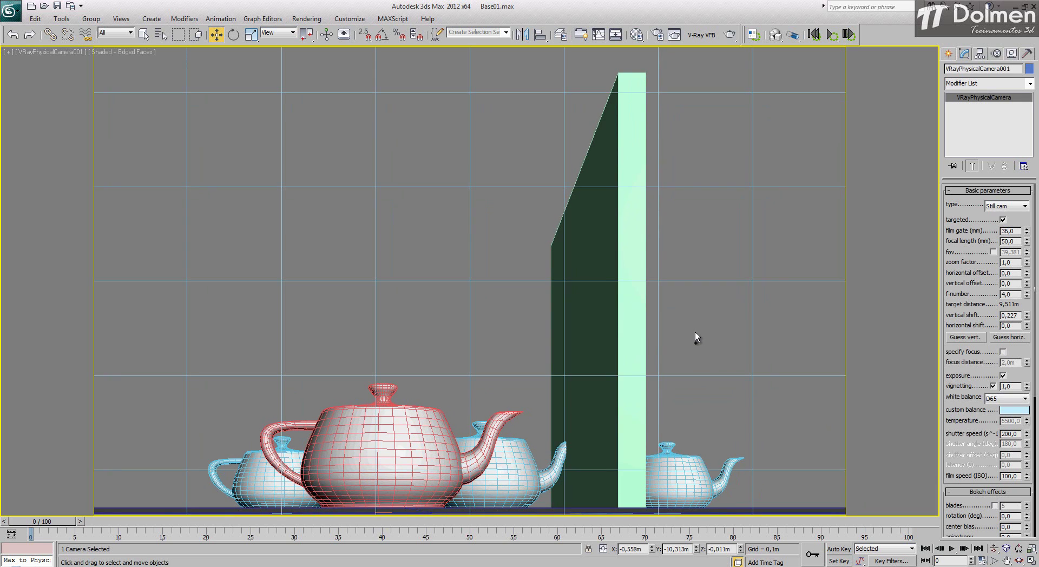
key(ctrl+z)
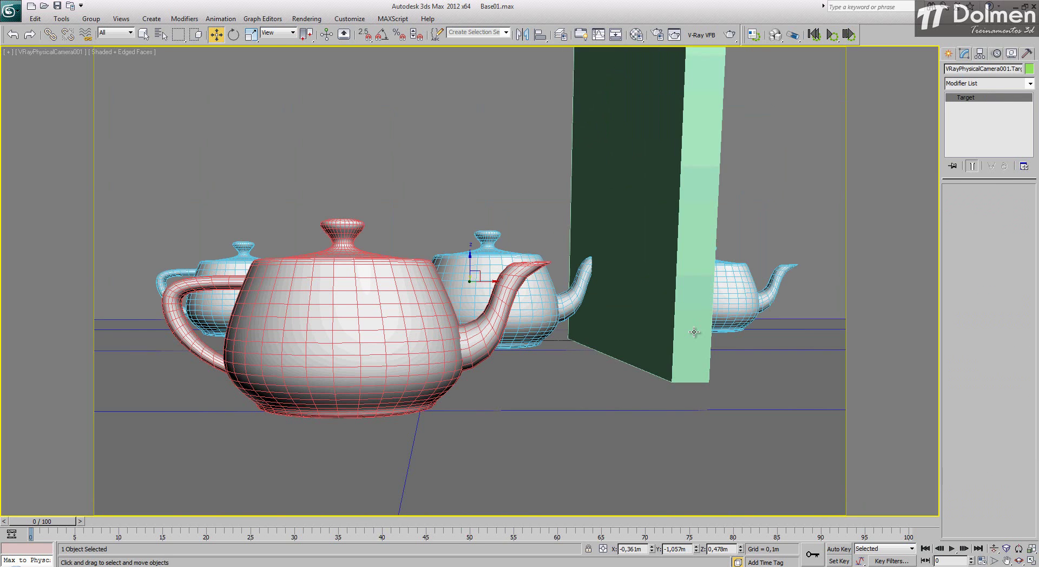
key(ctrl+z)
key(ctrl+z)
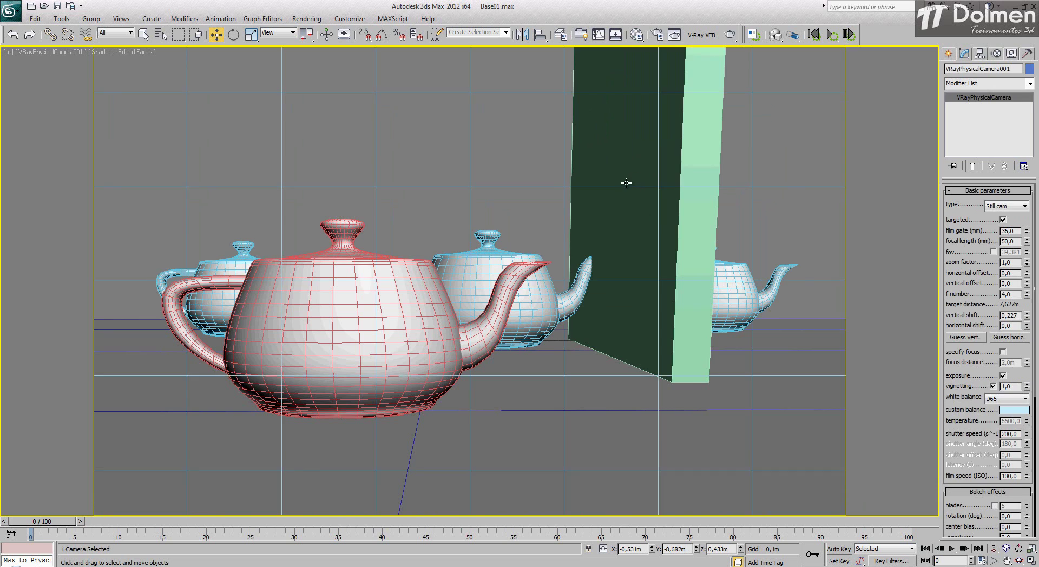
Show all four viewports, select the camera in the Top view, try guessing its horizontal shift, and set that shift to 0
click(618, 161)
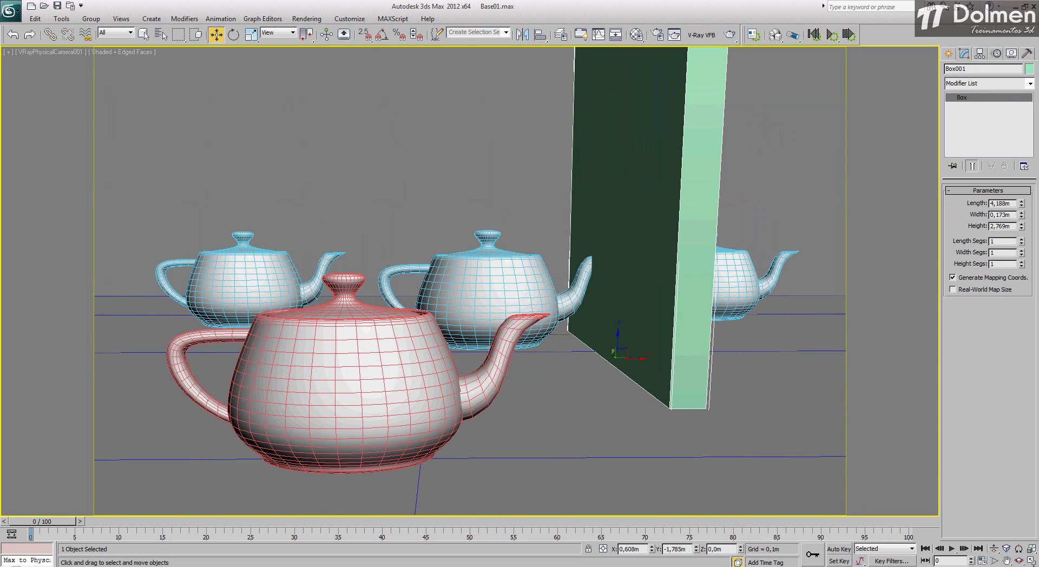
key(alt+w)
click(301, 240)
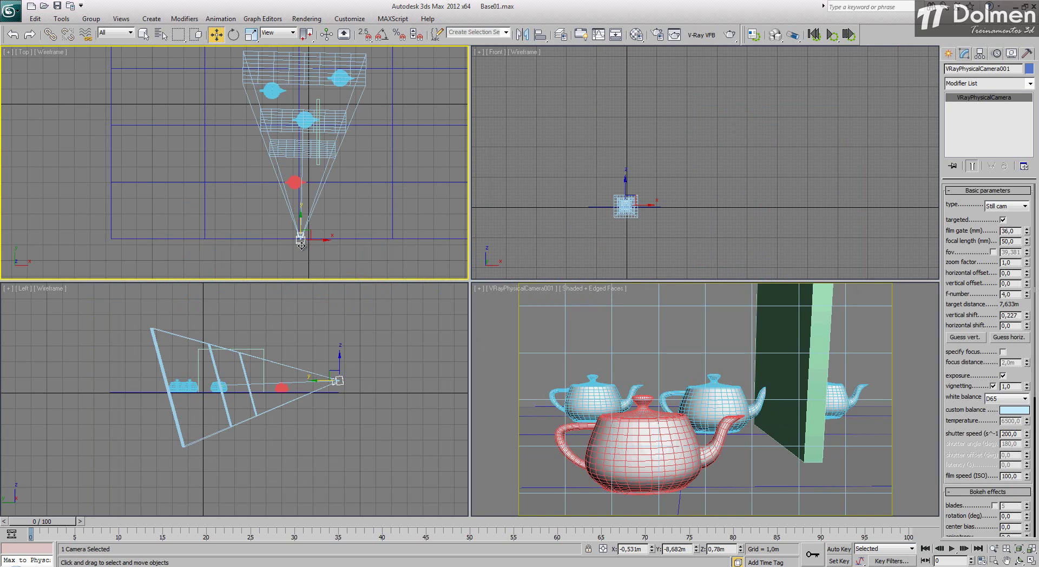
click(1007, 339)
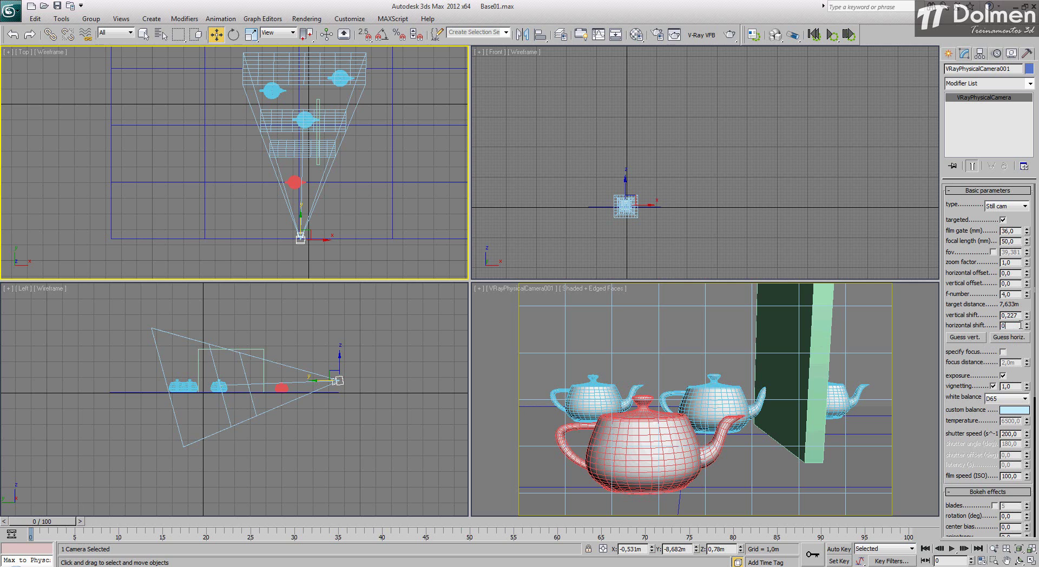
key(Return)
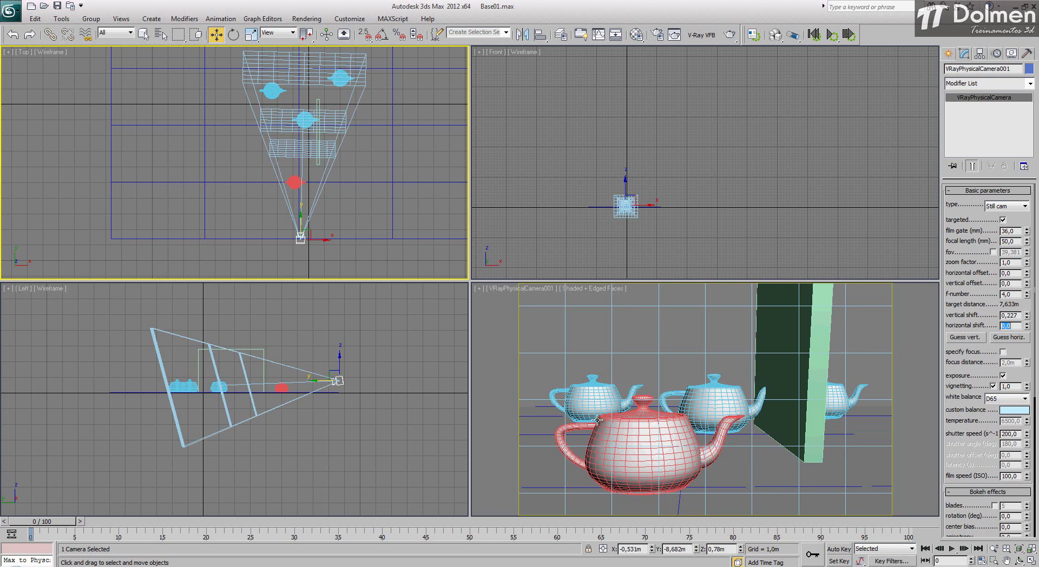
Maximize the camera viewport, guess the horizontal shift automatically, vary it manually, and reset it to 0
click(1031, 560)
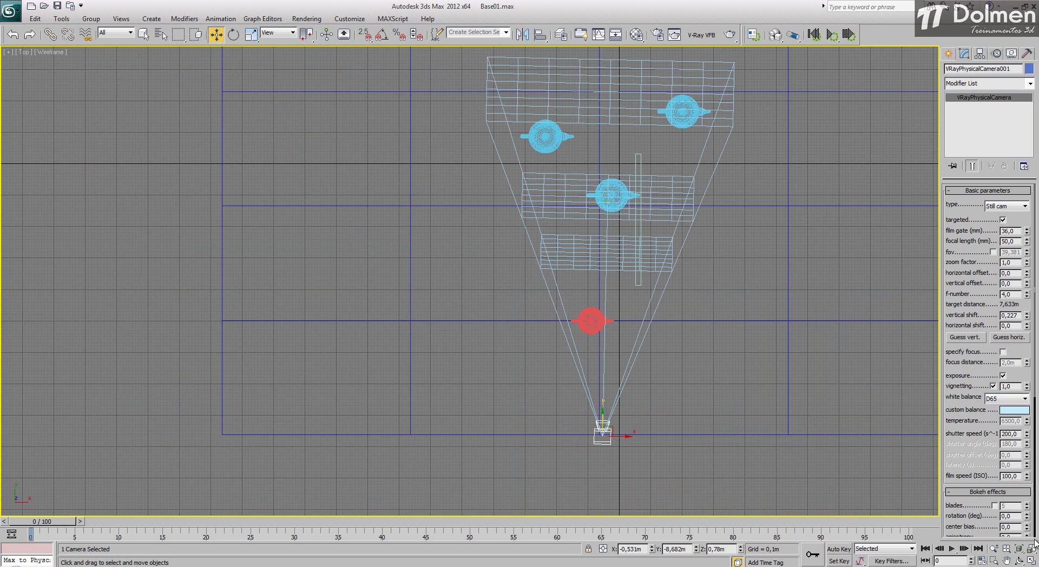
click(1031, 560)
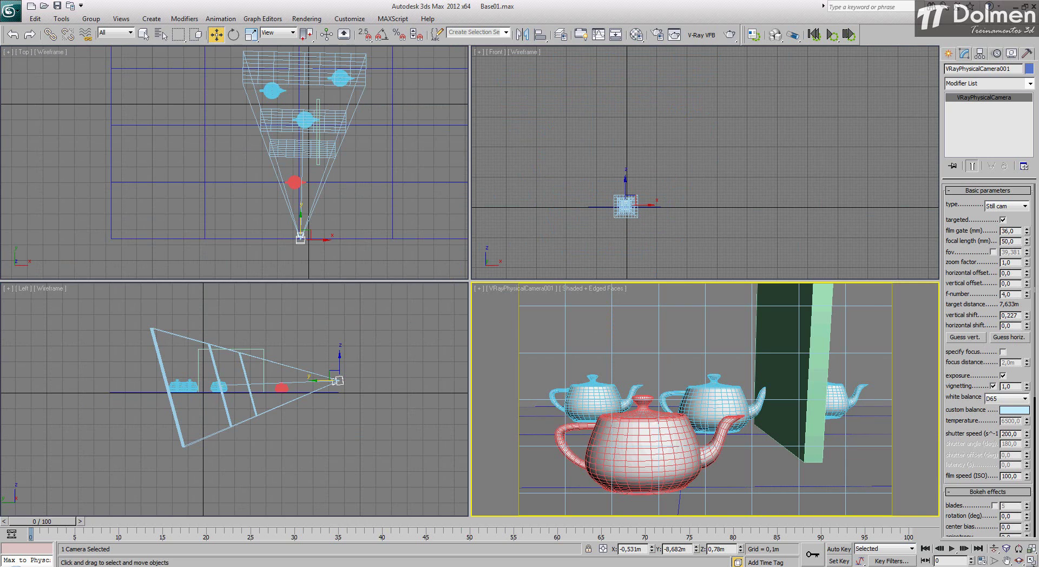
click(1031, 560)
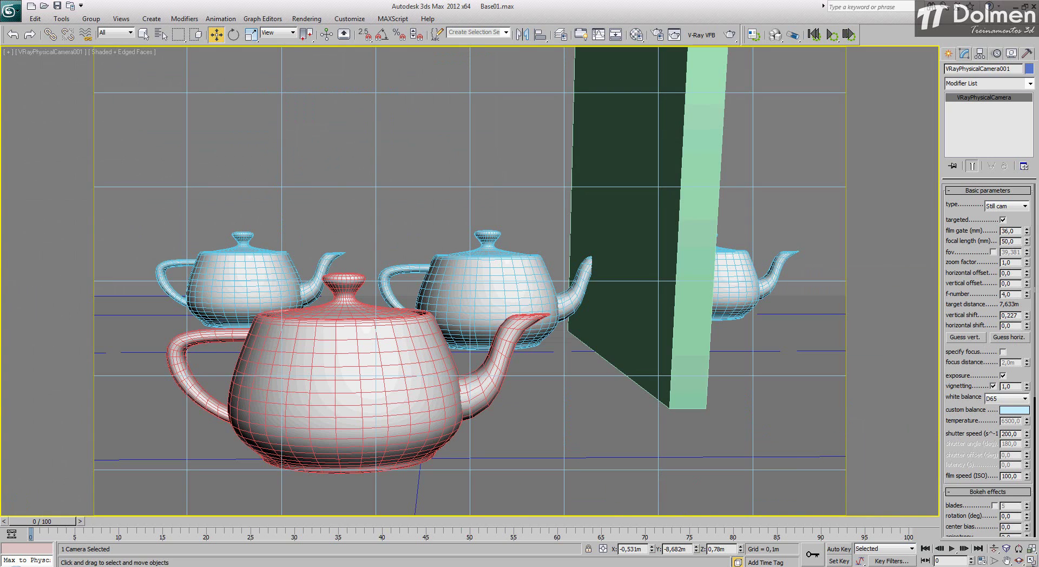
click(1008, 337)
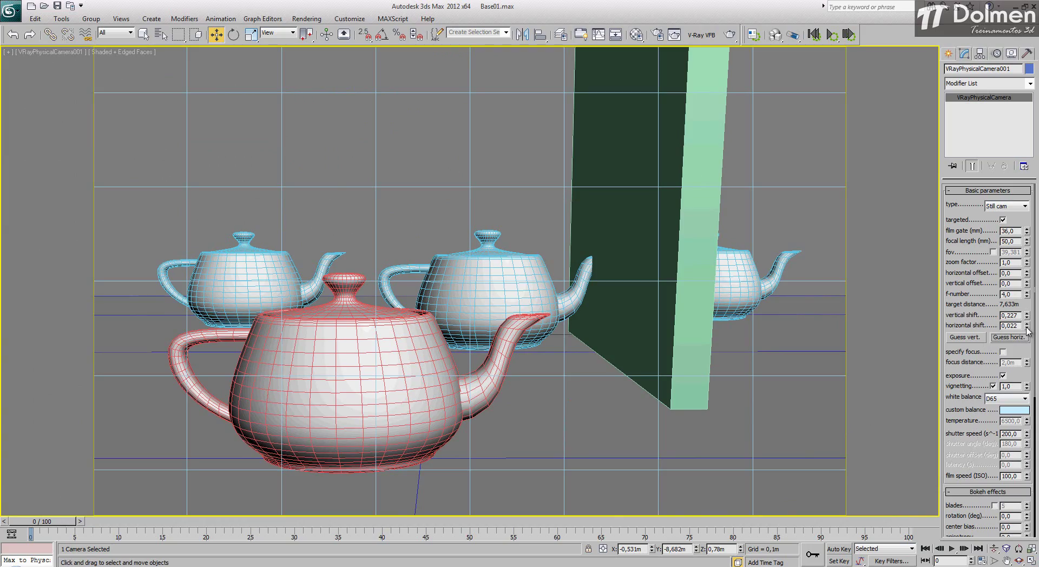
mouse_move(1028, 330)
mouse_down()
mouse_move(1028, 294)
mouse_move(1031, 343)
mouse_move(1035, 328)
mouse_up()
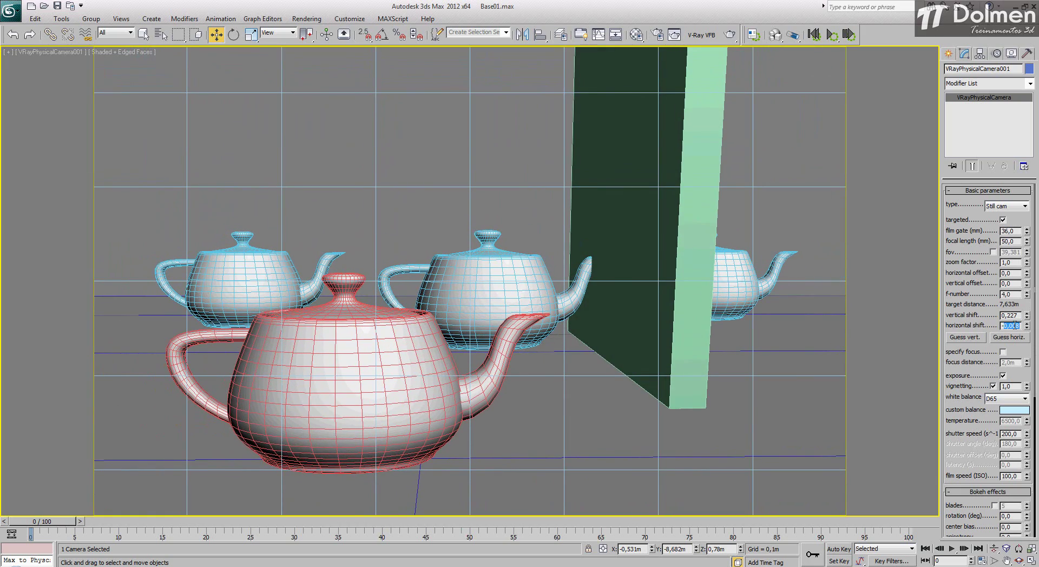
text(0)
key(Return)
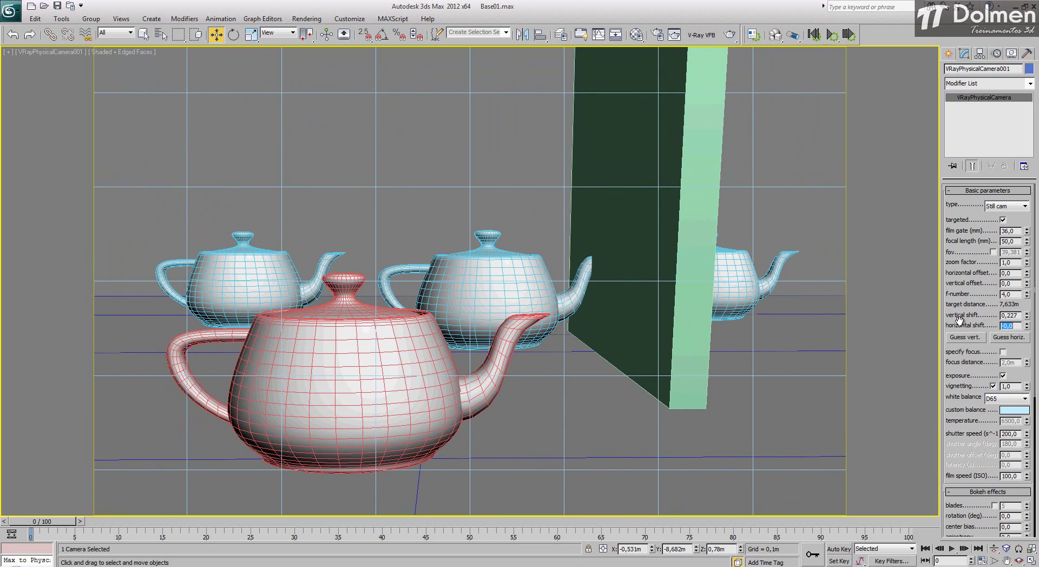
Delete the tall box from the scene and return to the four-viewport layout
click(621, 128)
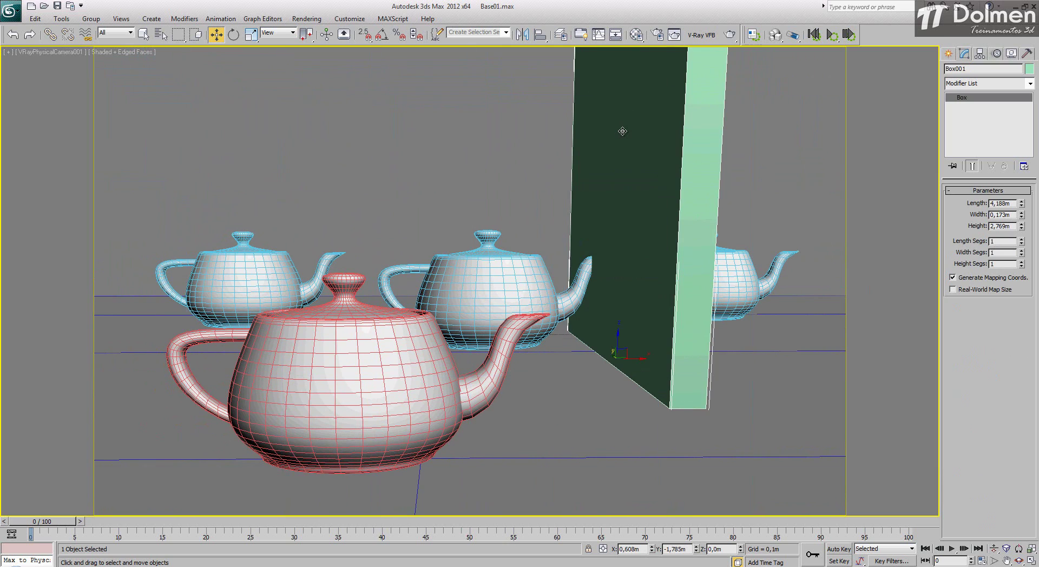
key(Delete)
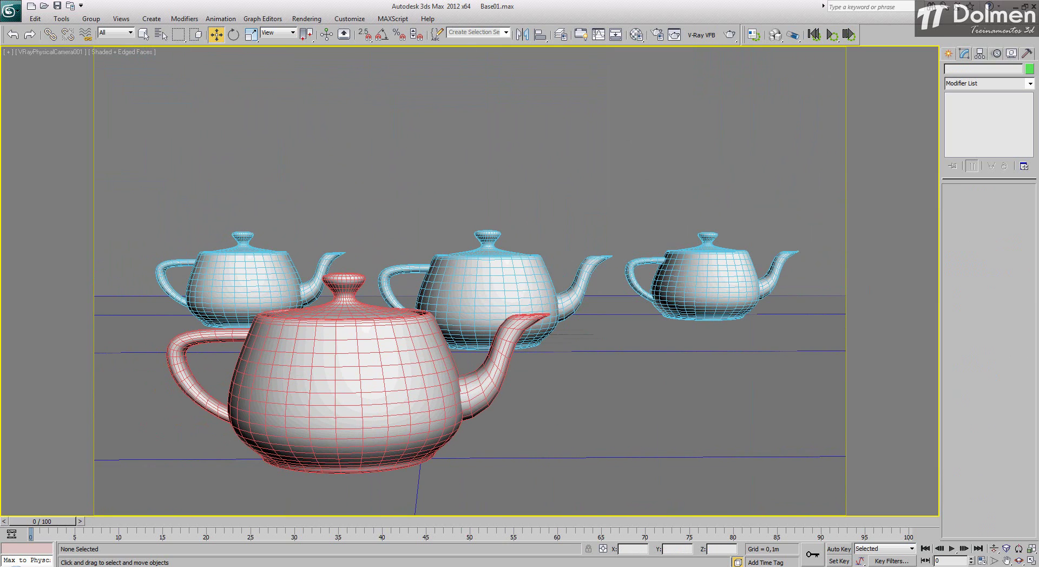
click(1031, 561)
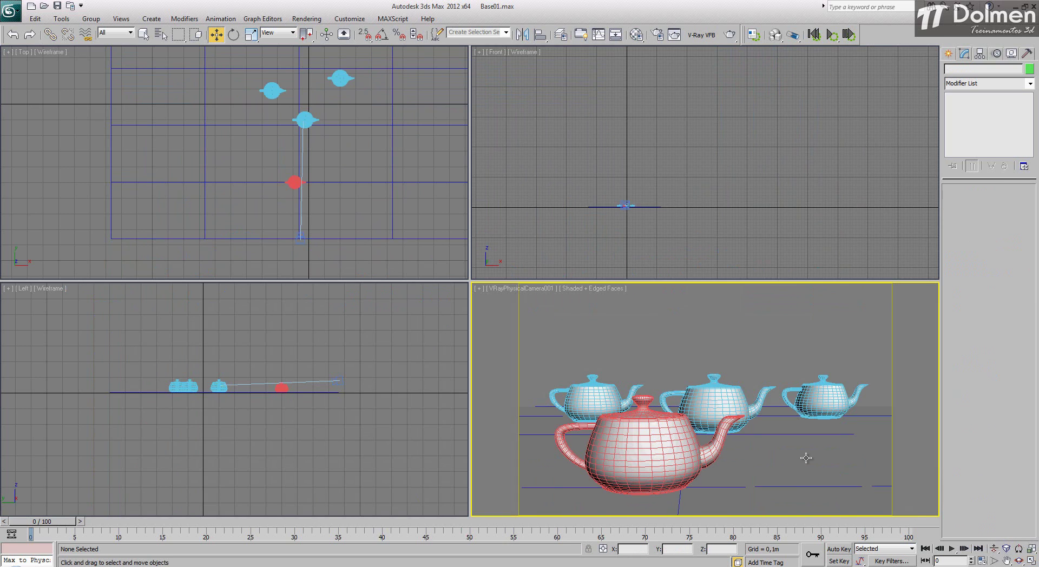
Select the camera in the Top view, enable its specify focus option, and raise the focus distance to about 7.22 m
click(300, 239)
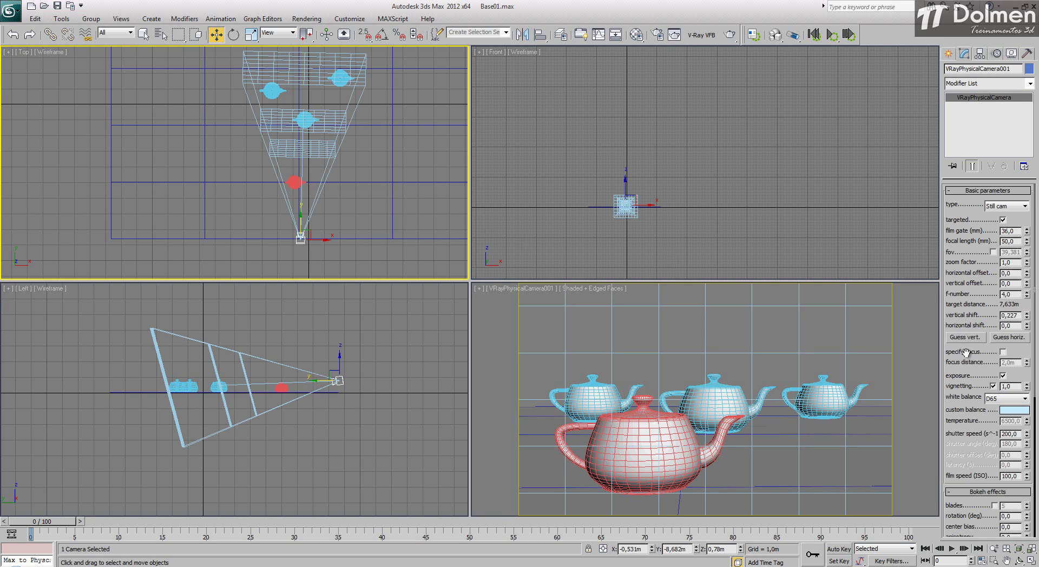
click(1003, 352)
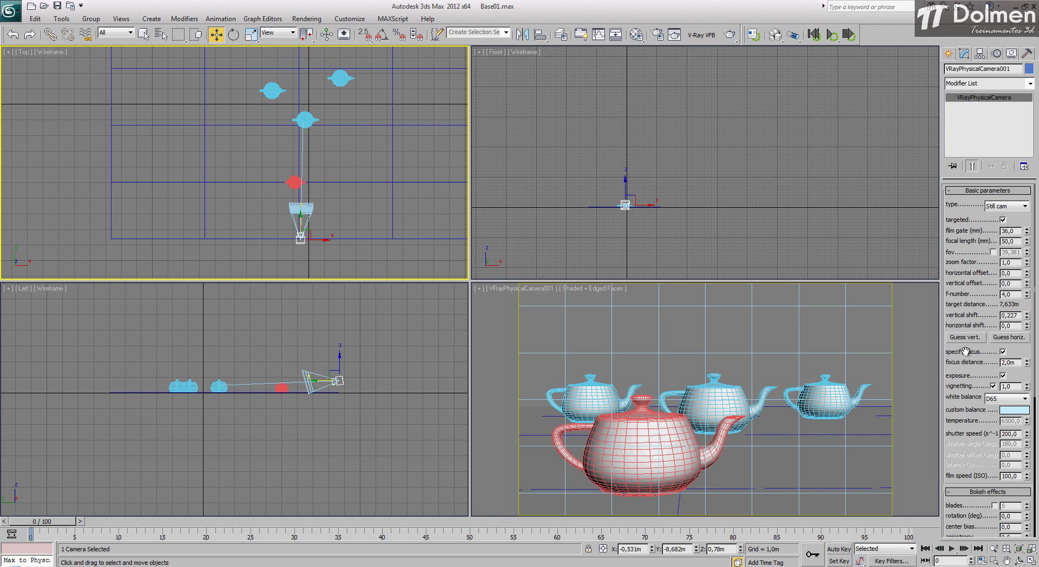
scroll(303, 204, up, 5)
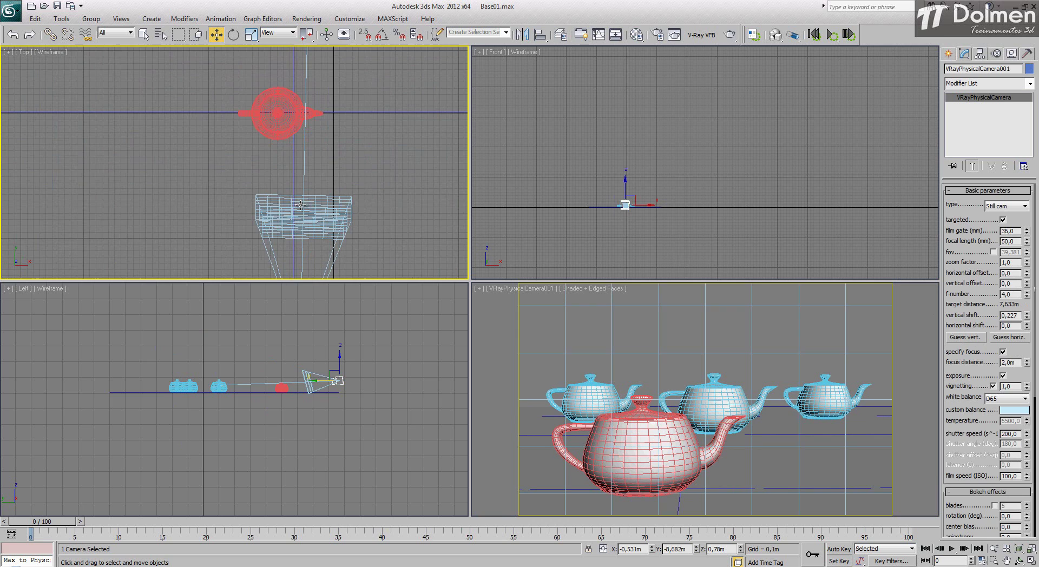
scroll(340, 182, down, 5)
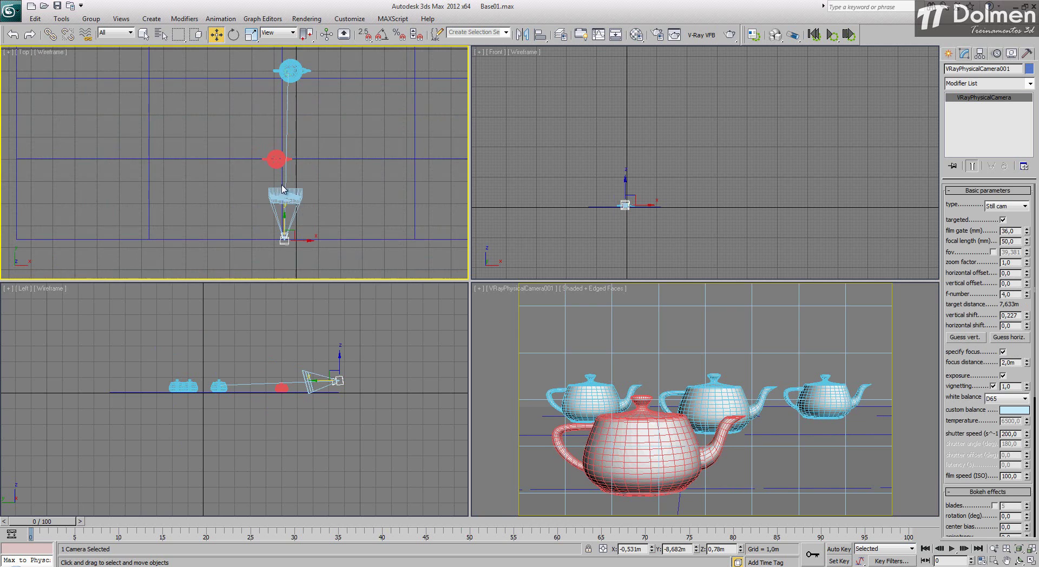
scroll(336, 194, up, 2)
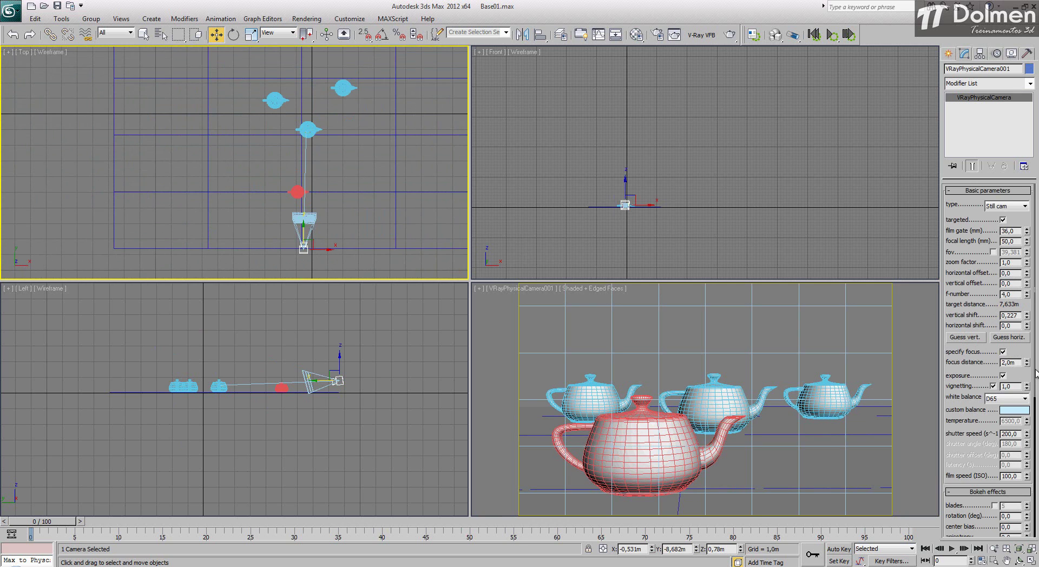
drag(1028, 363, 1037, 220)
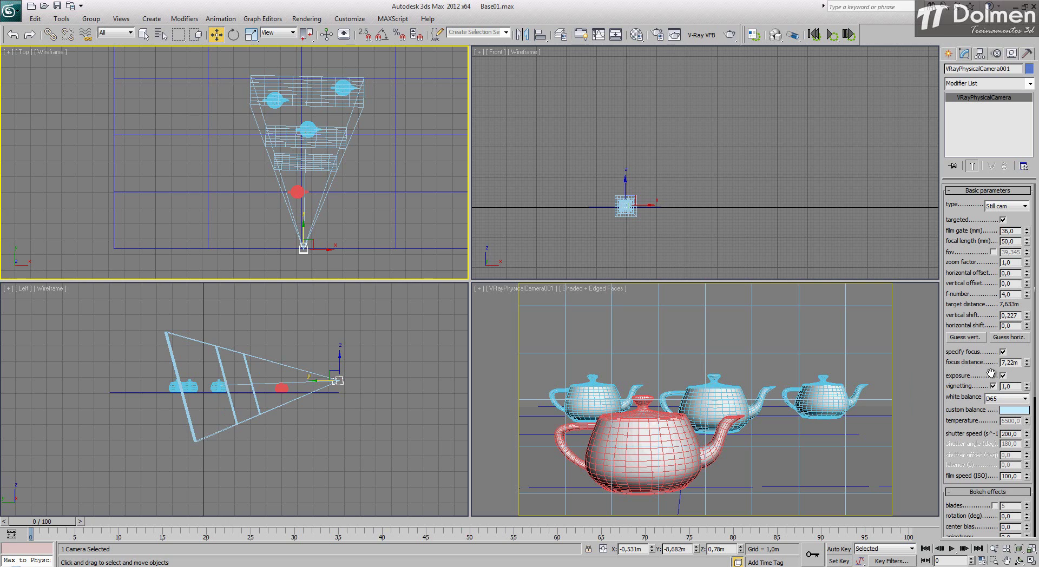
Disable the camera's specify focus option, clear the selection, and reselect the camera in the Top view
click(1003, 351)
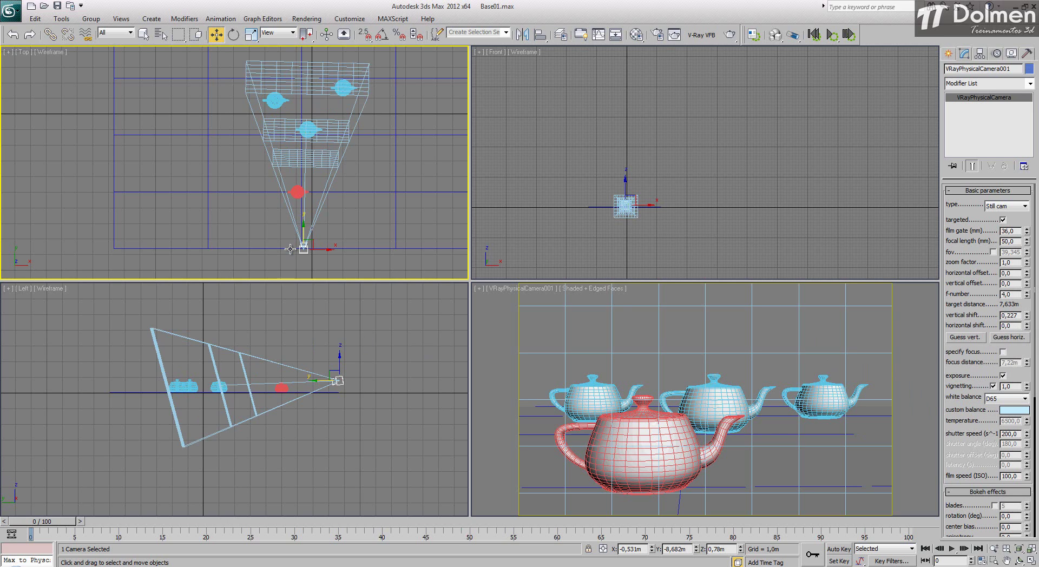
click(241, 172)
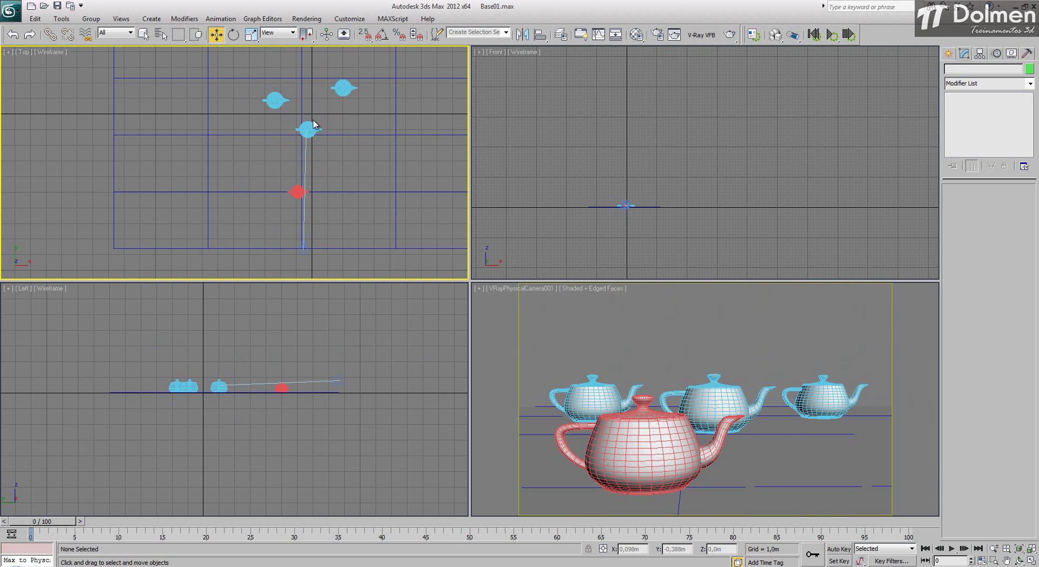
click(304, 252)
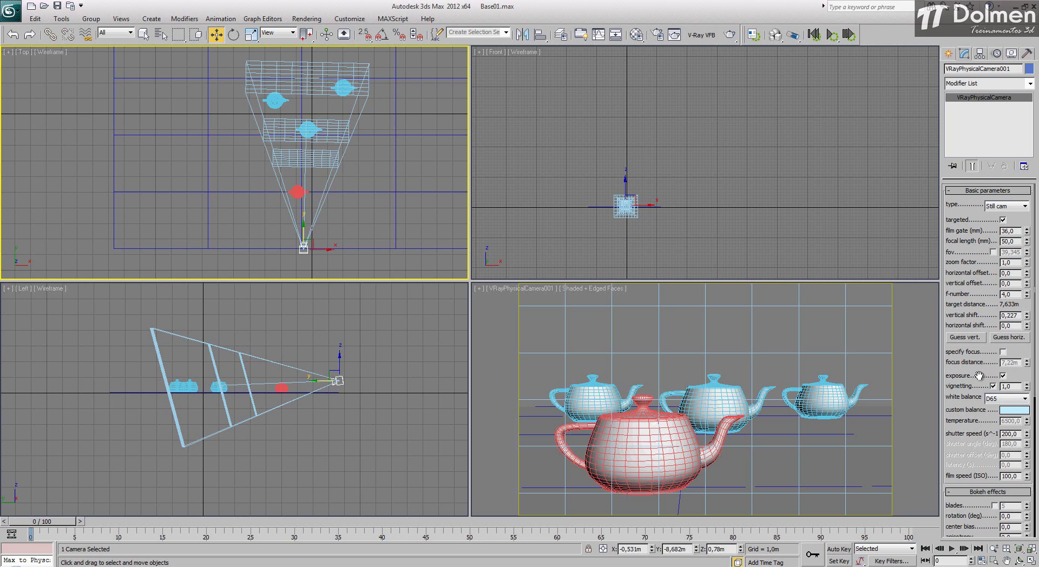
Render the camera view with exposure enabled, and render it again with exposure disabled for comparison
right_click(724, 363)
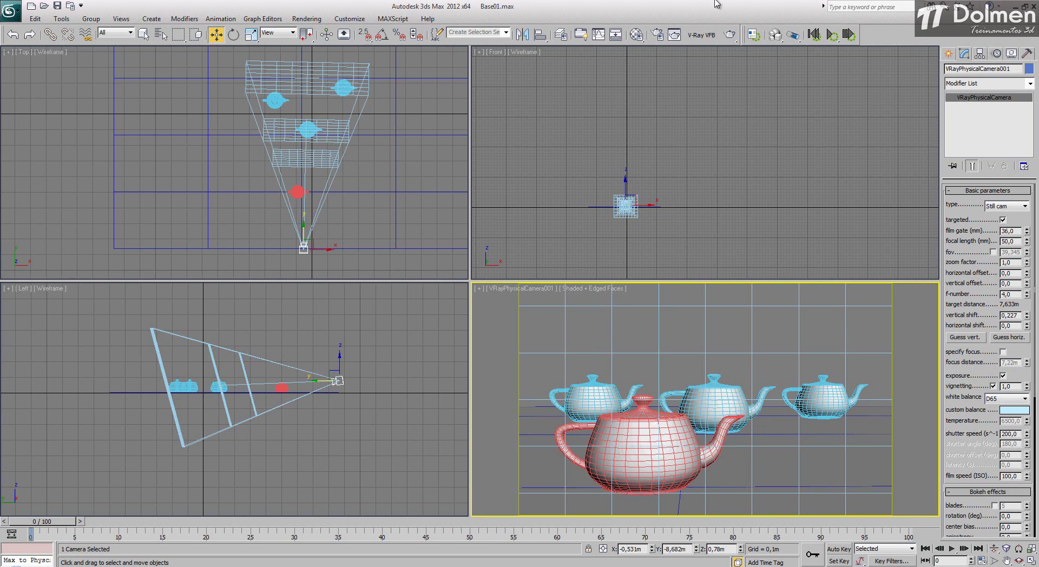
click(730, 35)
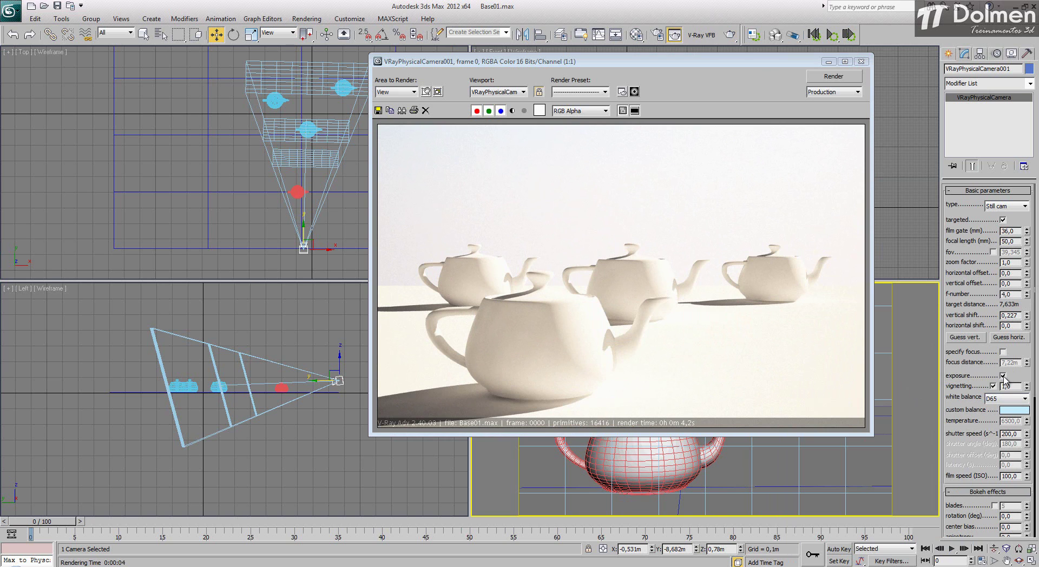
click(834, 77)
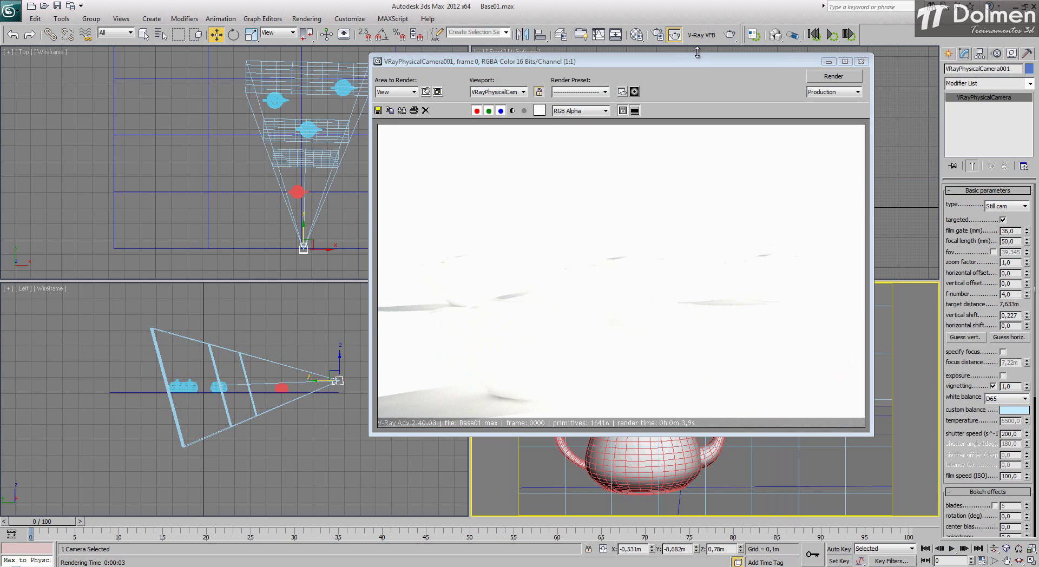
Render the scene from a Perspective view for comparison and return that viewport to the camera view
click(862, 63)
right_click(581, 371)
click(508, 415)
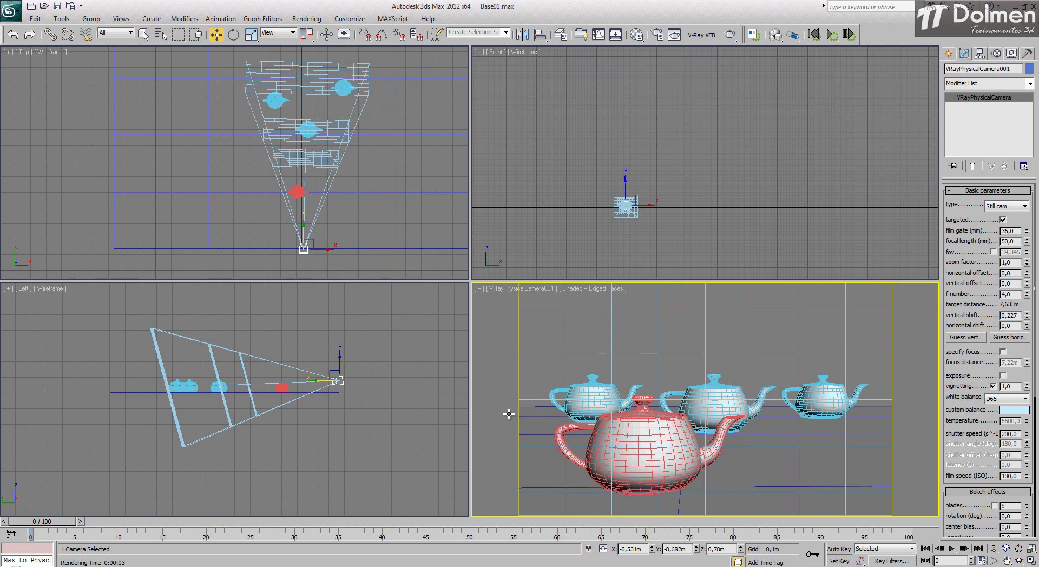
key(p)
click(732, 35)
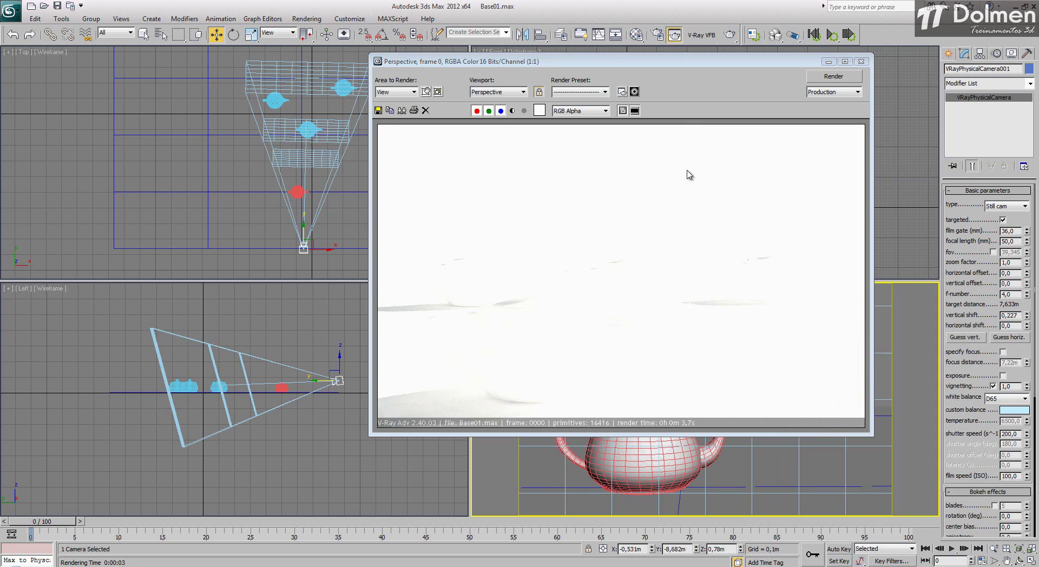
click(862, 61)
key(c)
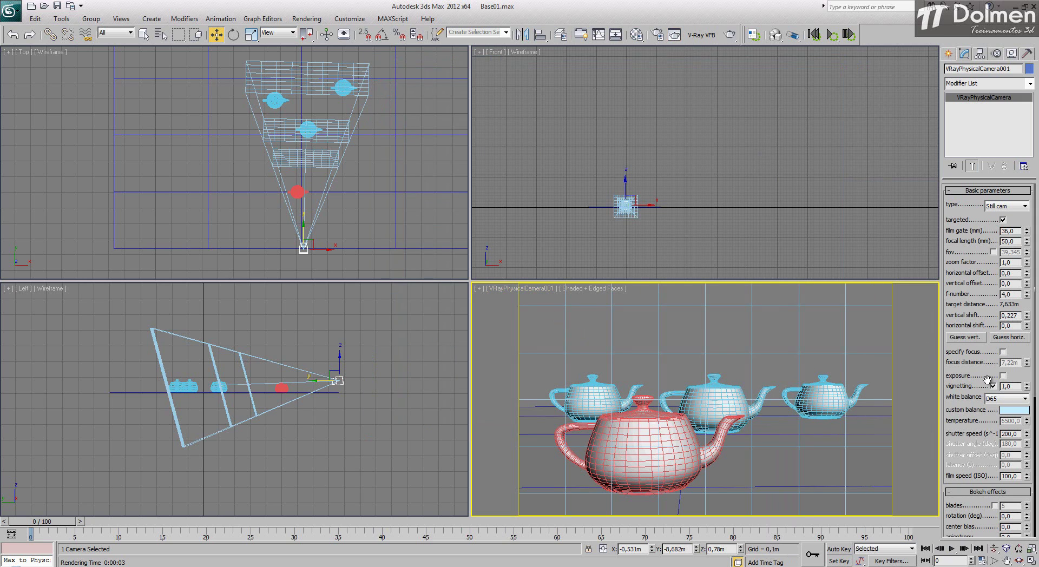
Enable the camera's exposure option and render the camera view with it
click(732, 36)
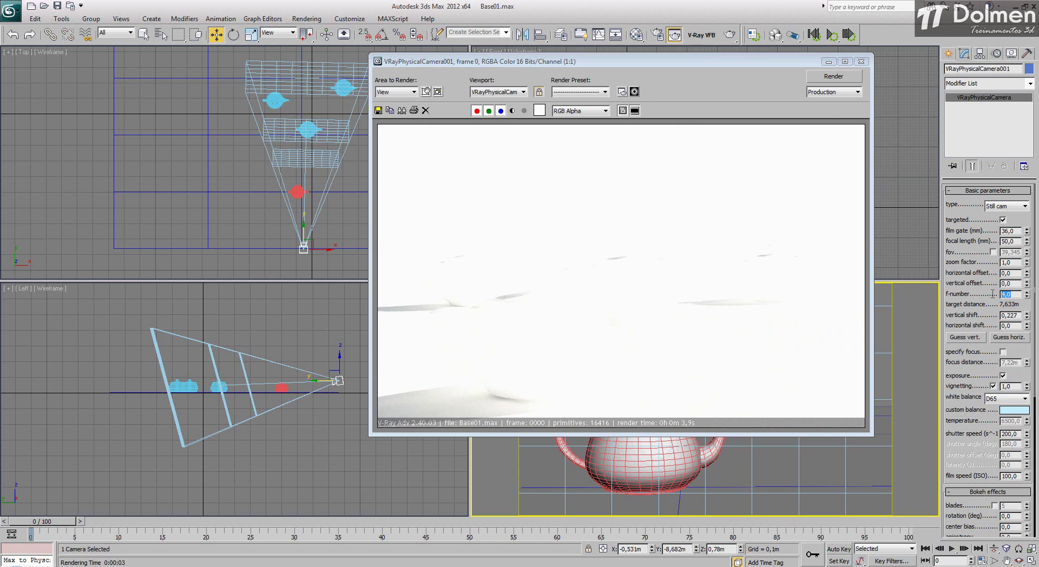
click(1011, 476)
click(837, 76)
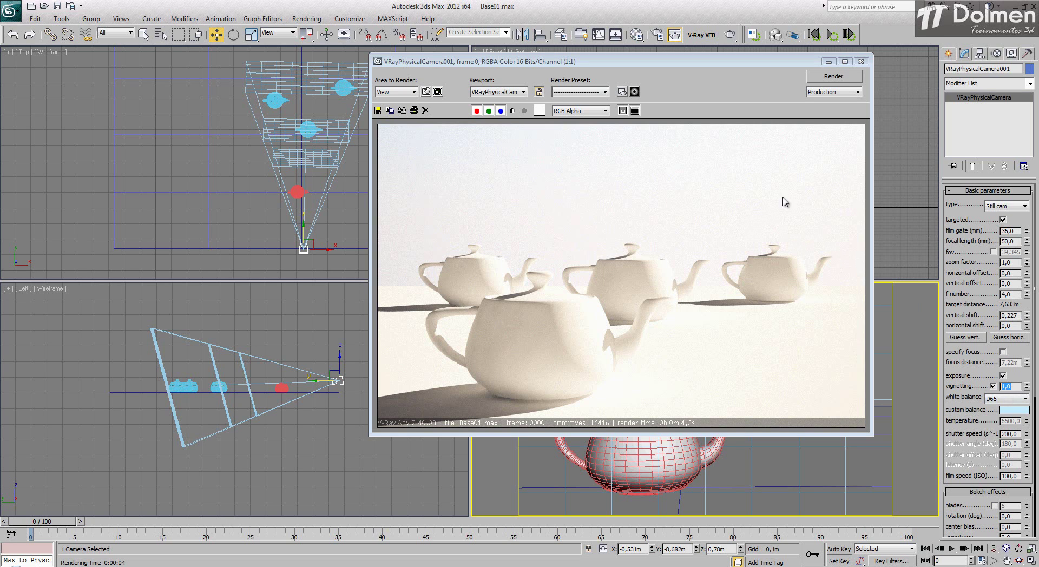
click(861, 61)
Unhide all objects and select the VRaySun in the Front view to access its parameters
click(1012, 53)
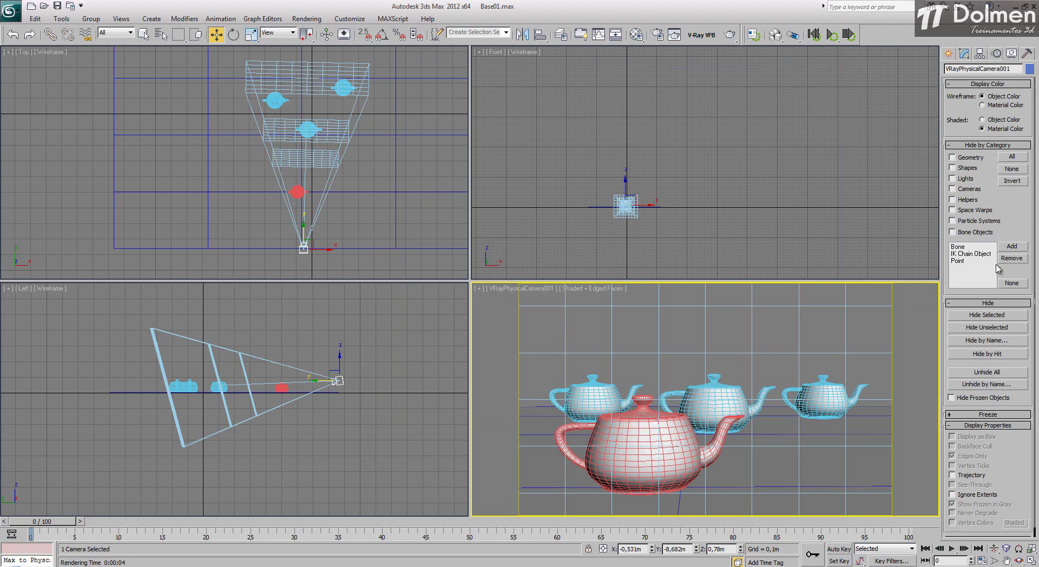
click(999, 374)
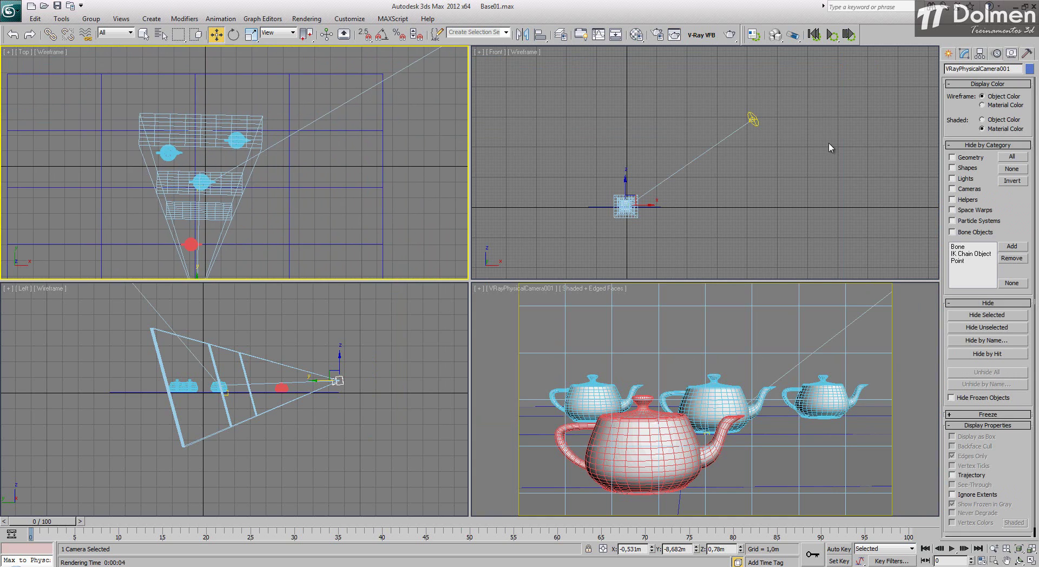
click(753, 118)
click(964, 53)
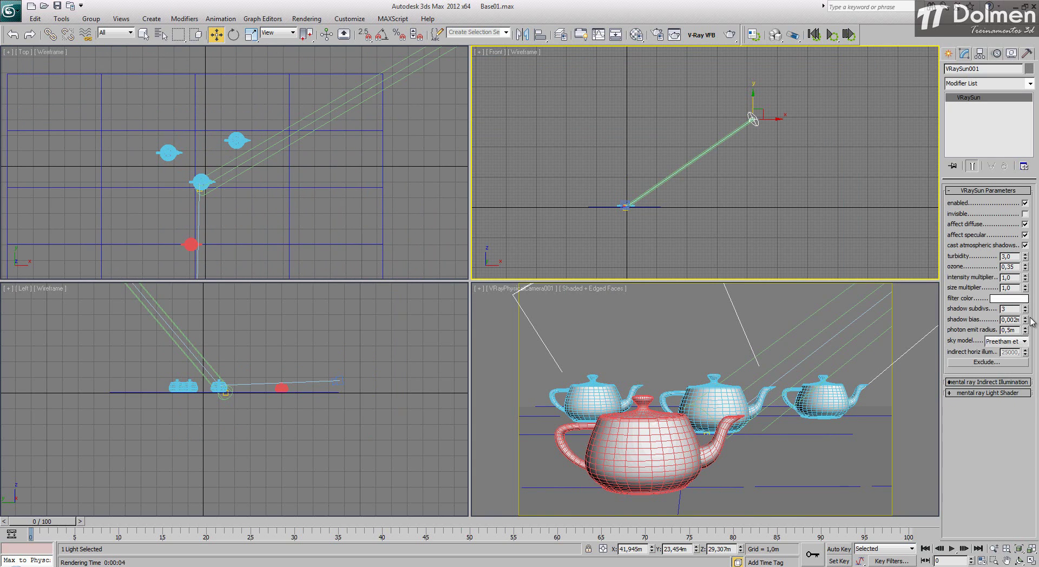
Set the sun's intensity multiplier to 0.5 and render the camera view
drag(997, 279, 927, 275)
right_click(531, 370)
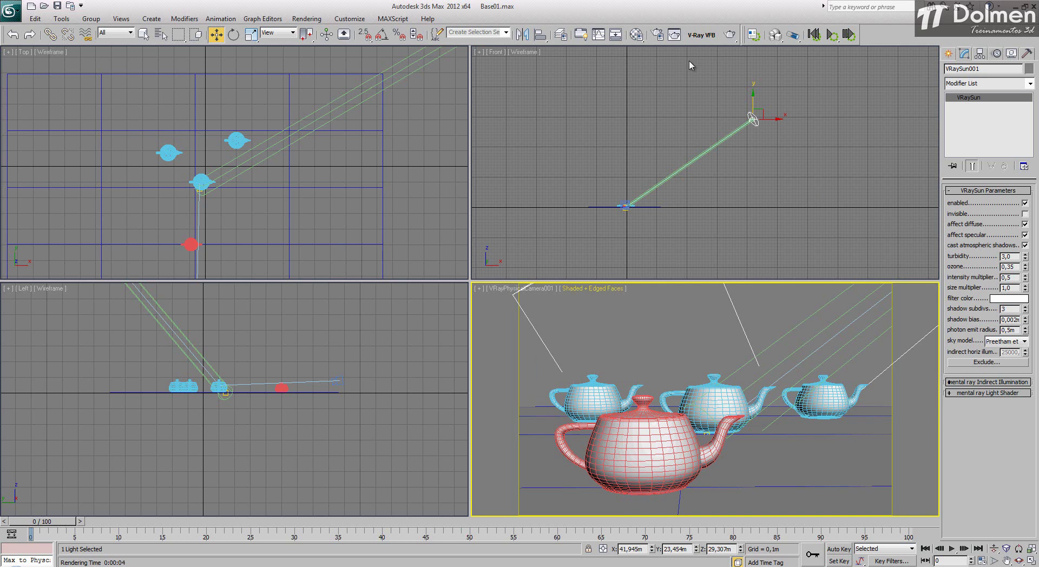
click(729, 34)
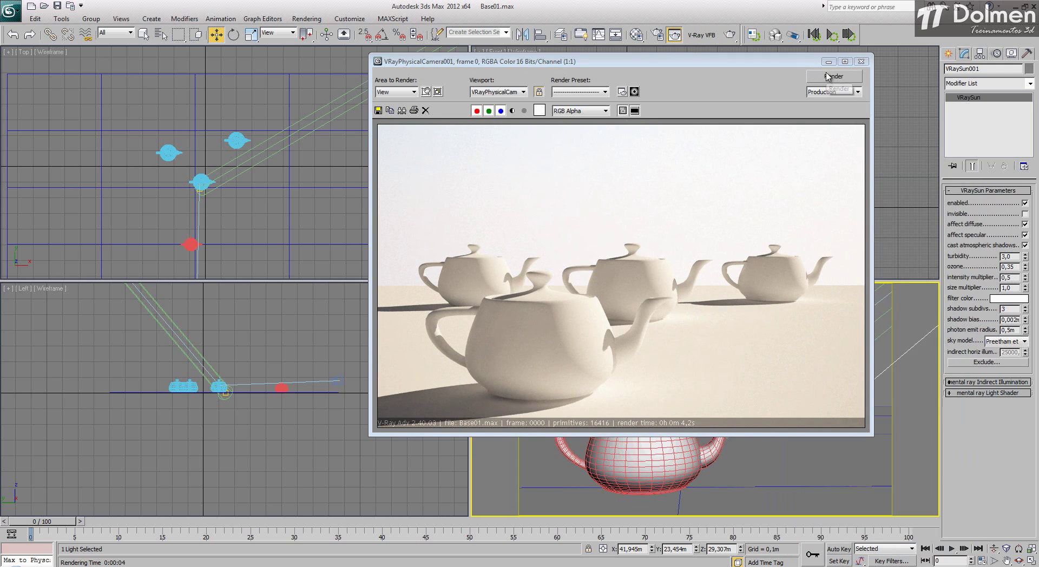
click(862, 62)
Set the sun's turbidity to 2.0 and its intensity multiplier to 0.2, and render the camera view
click(1025, 259)
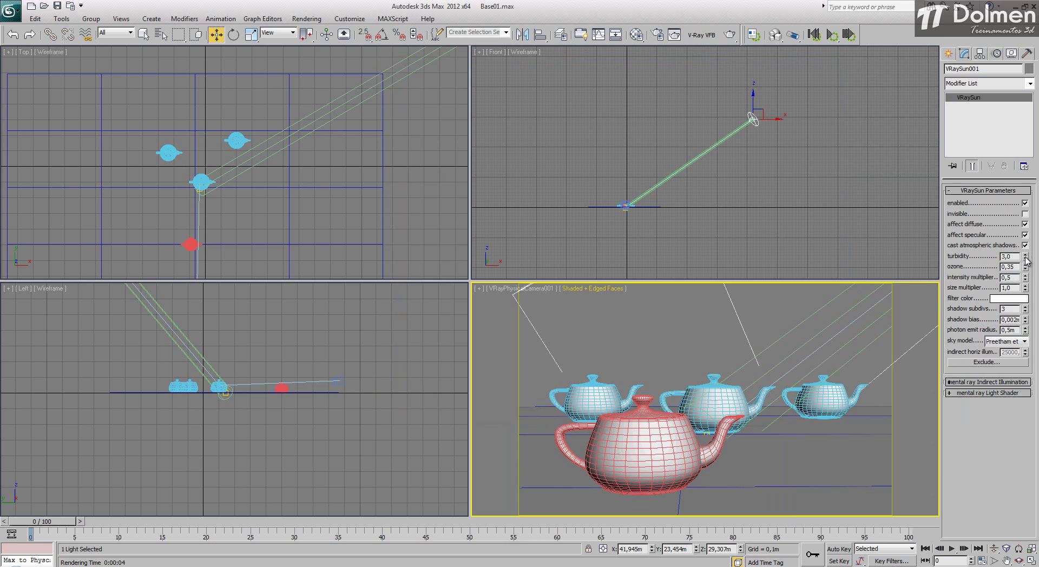
drag(1025, 277, 1025, 287)
click(730, 35)
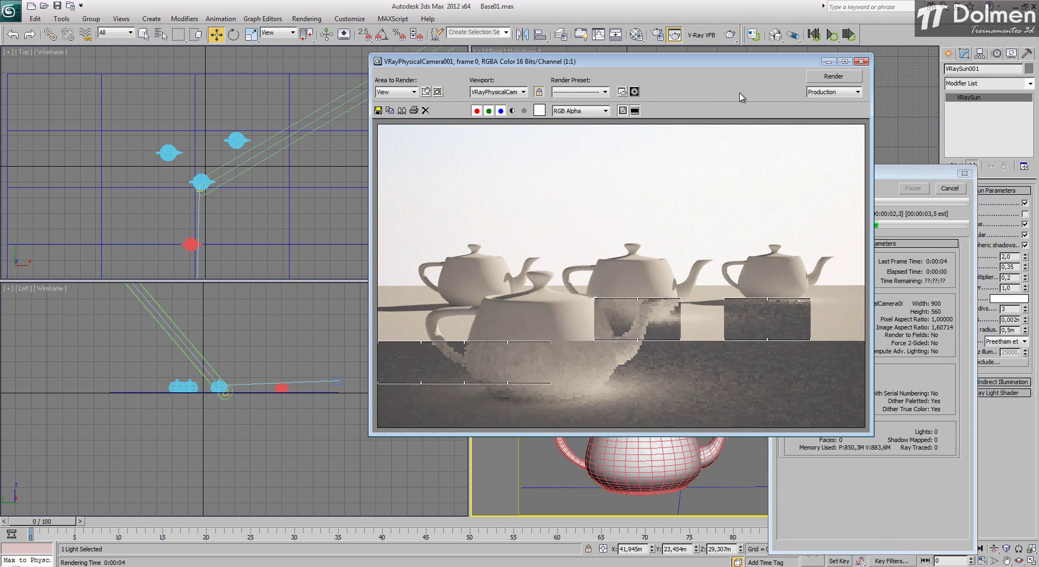
click(861, 61)
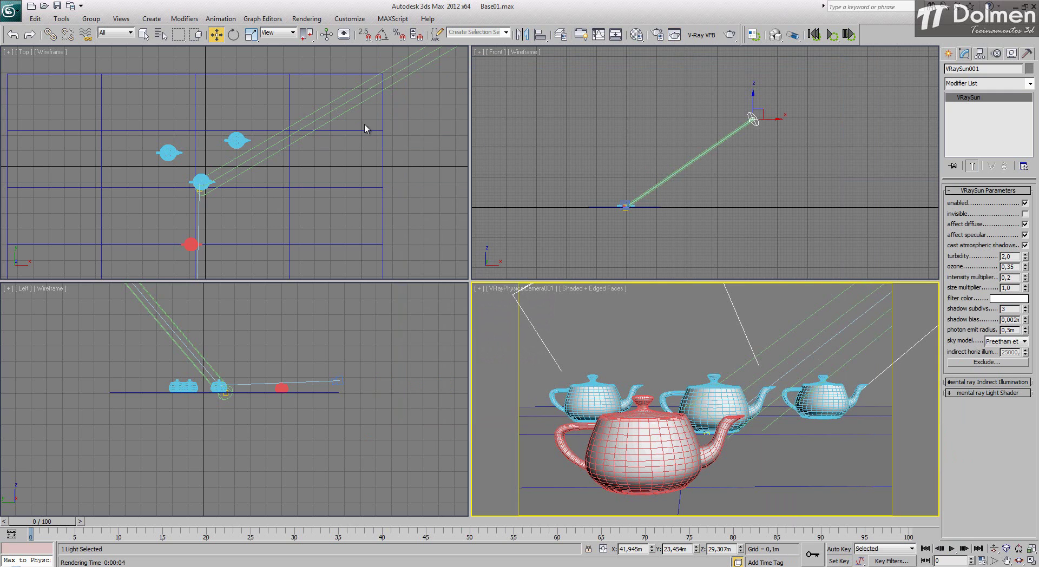
Hide the selected sun and select the physical camera in the Top view
right_click(757, 111)
right_click(706, 116)
click(749, 86)
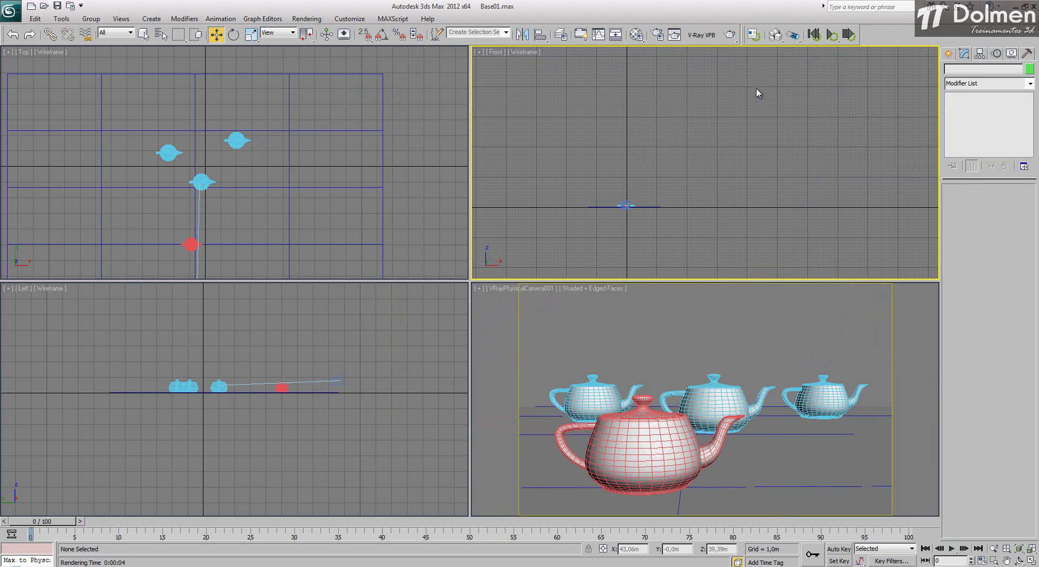
middle_drag(279, 250, 337, 113)
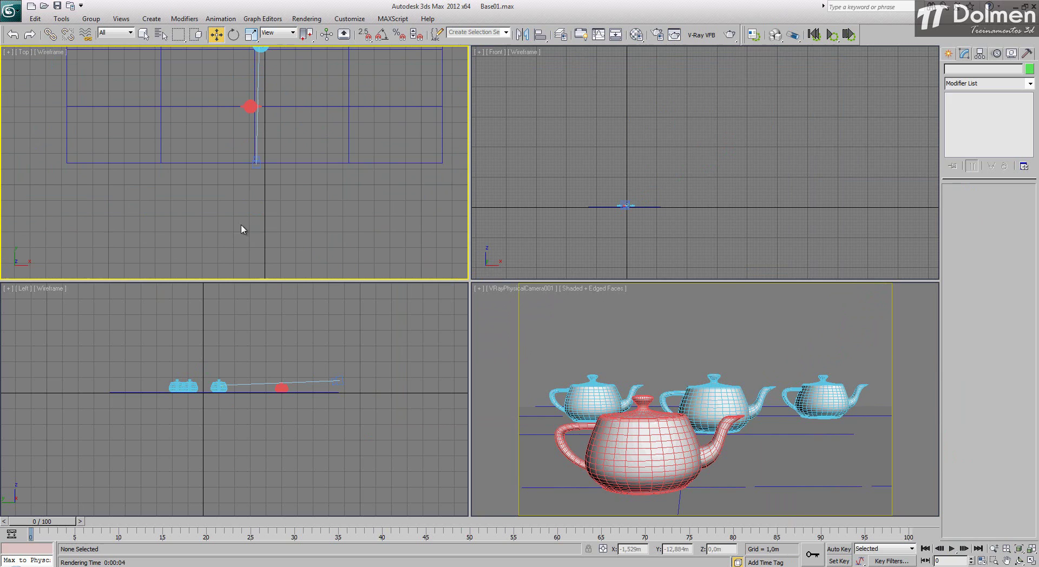
click(255, 165)
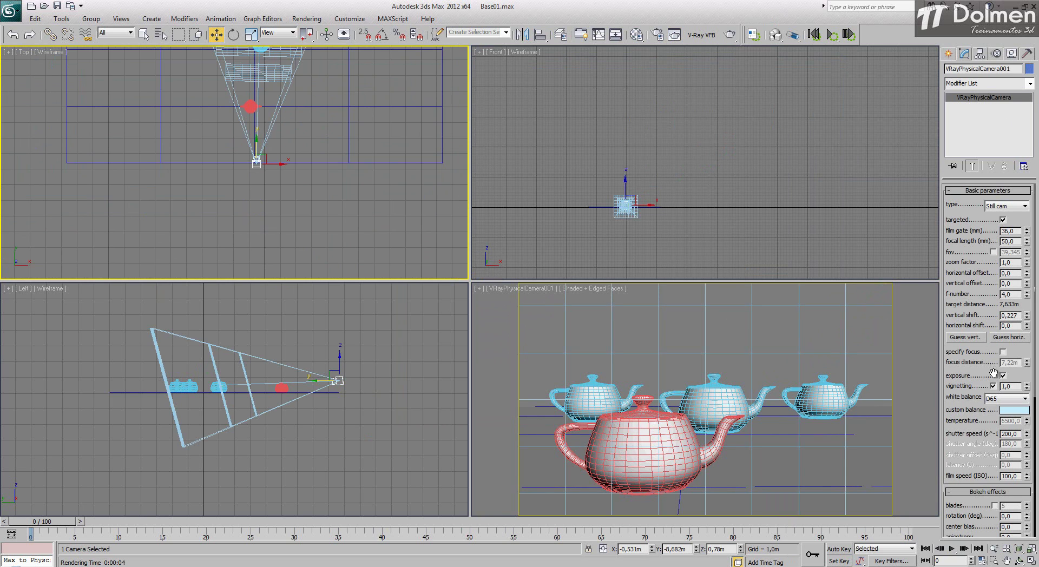
Render the camera view with vignetting disabled for comparison and re-enable the vignetting option
right_click(819, 337)
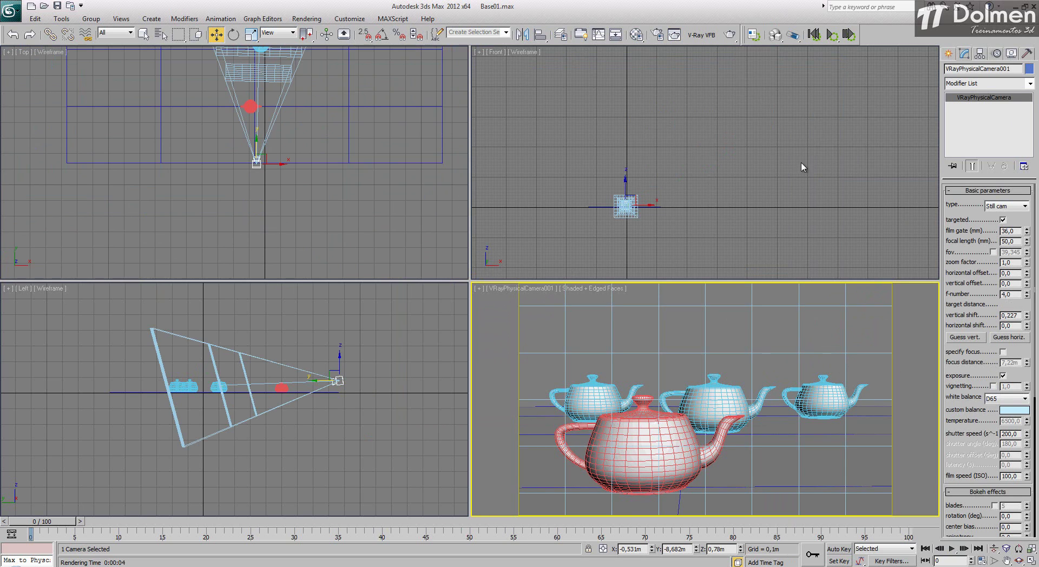
click(730, 35)
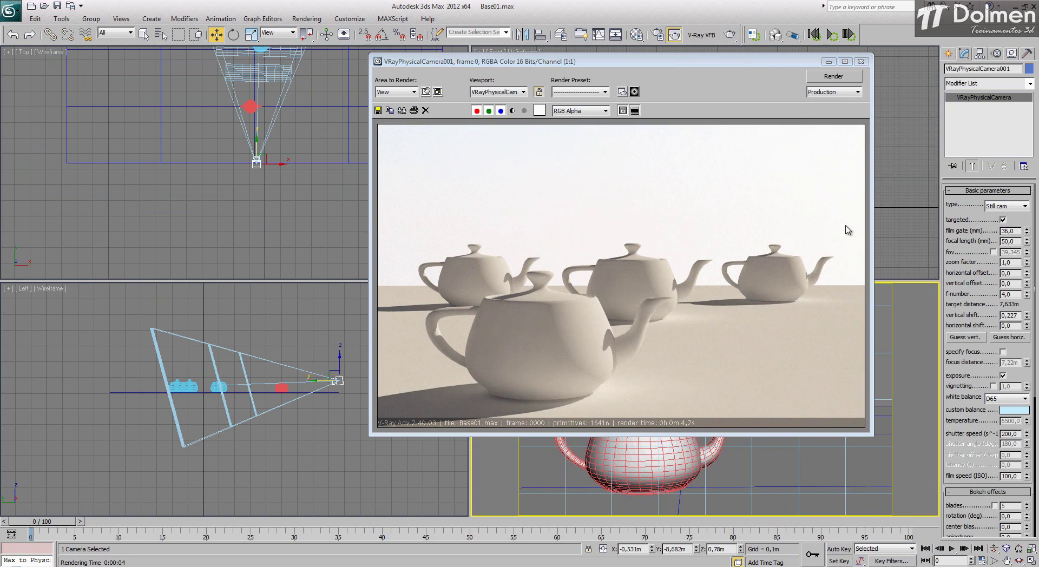
click(994, 386)
Set the camera's vignetting amount to 4.0 and render the camera view to check the darkened corners
double_click(1011, 387)
click(838, 77)
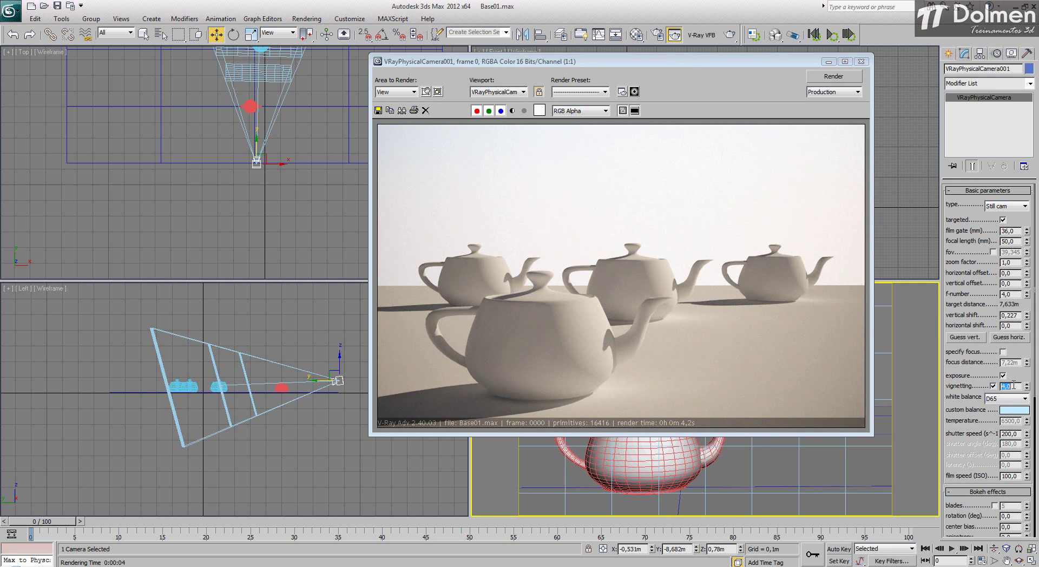
click(830, 79)
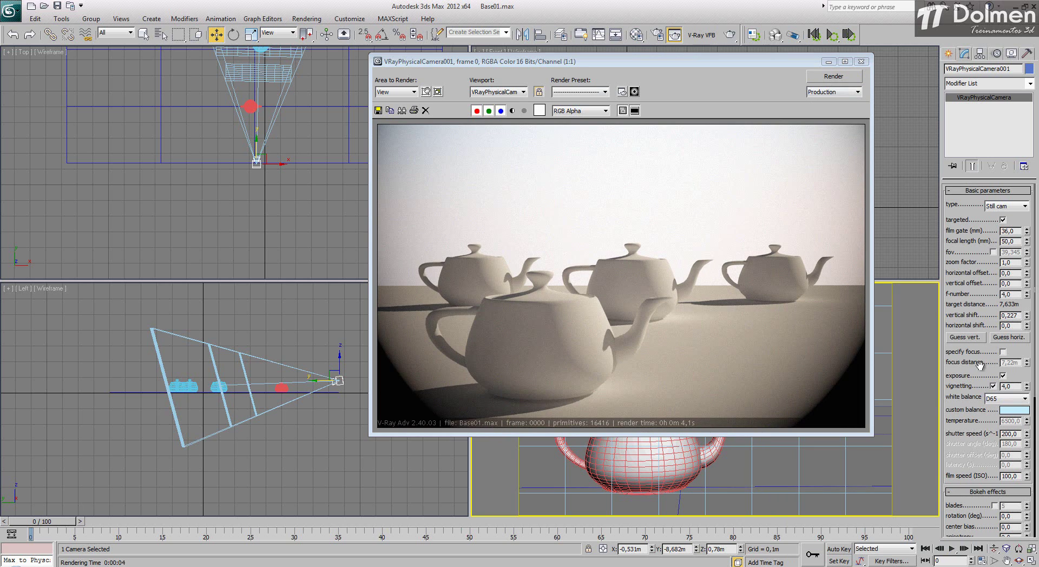
click(861, 62)
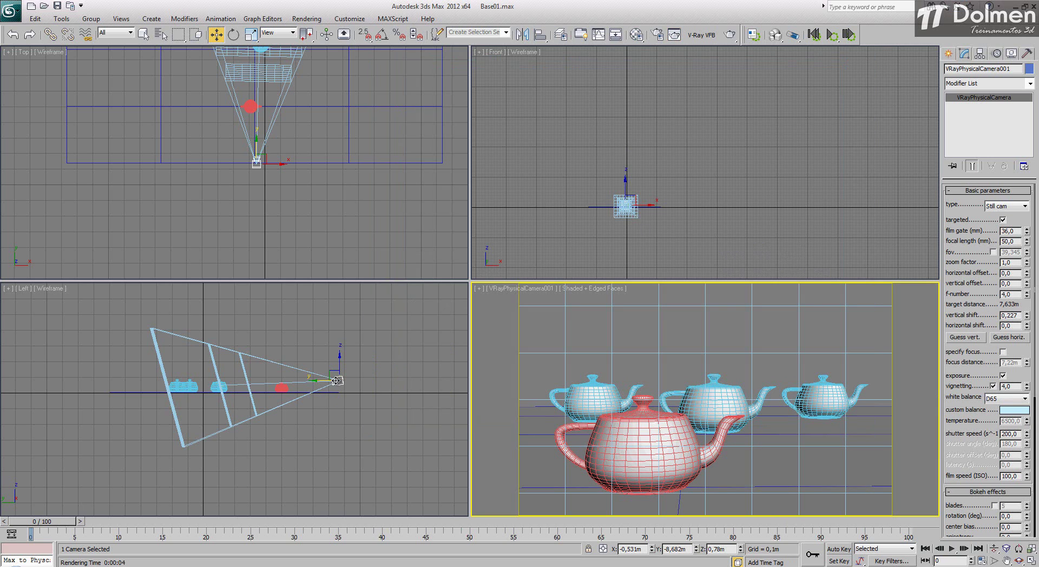
Set the camera's vertical shift to 0 and render the camera view again
click(338, 381)
double_click(1009, 315)
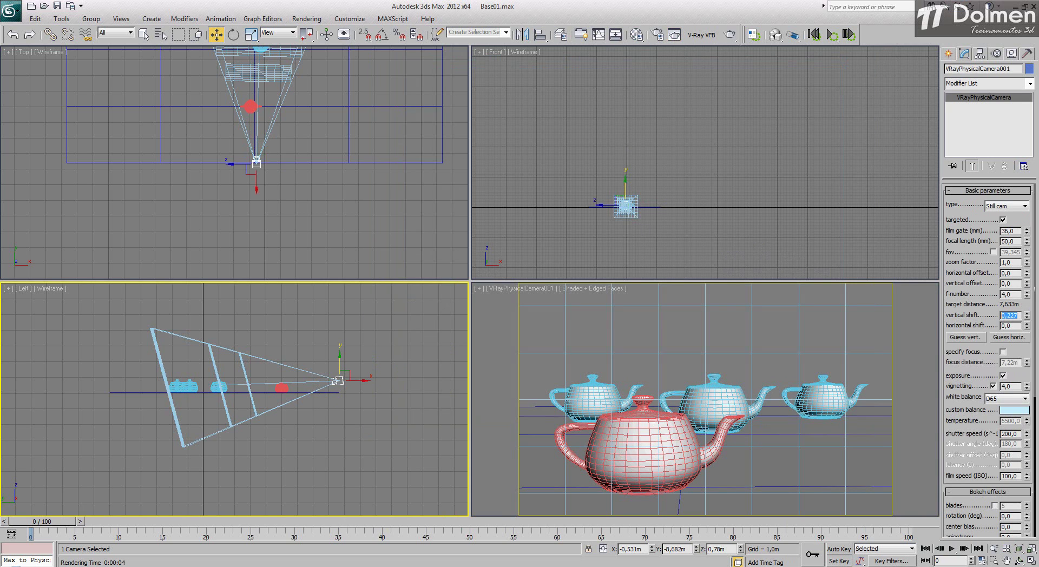
text(0)
key(Return)
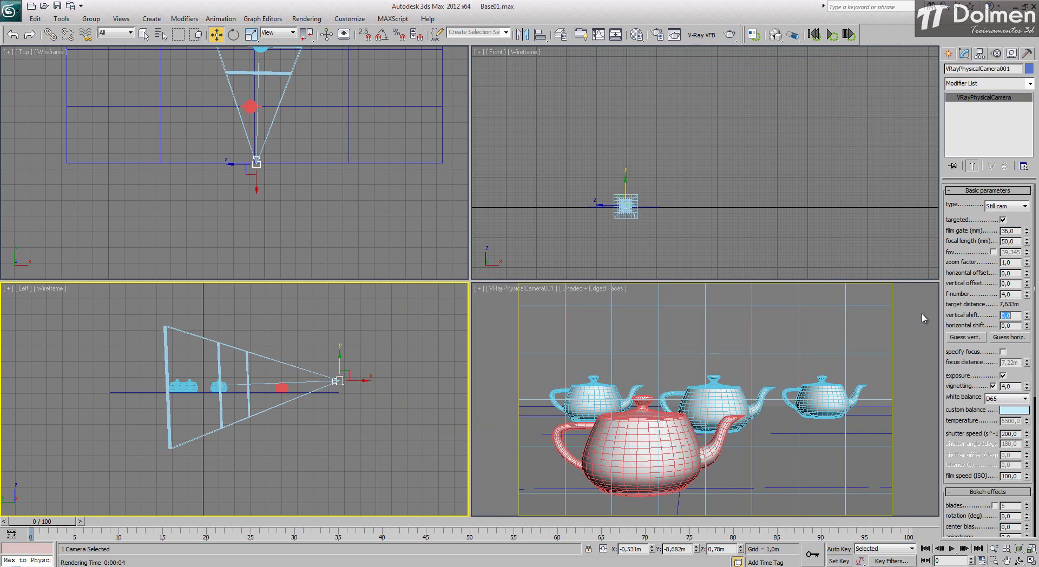
right_click(681, 351)
click(730, 35)
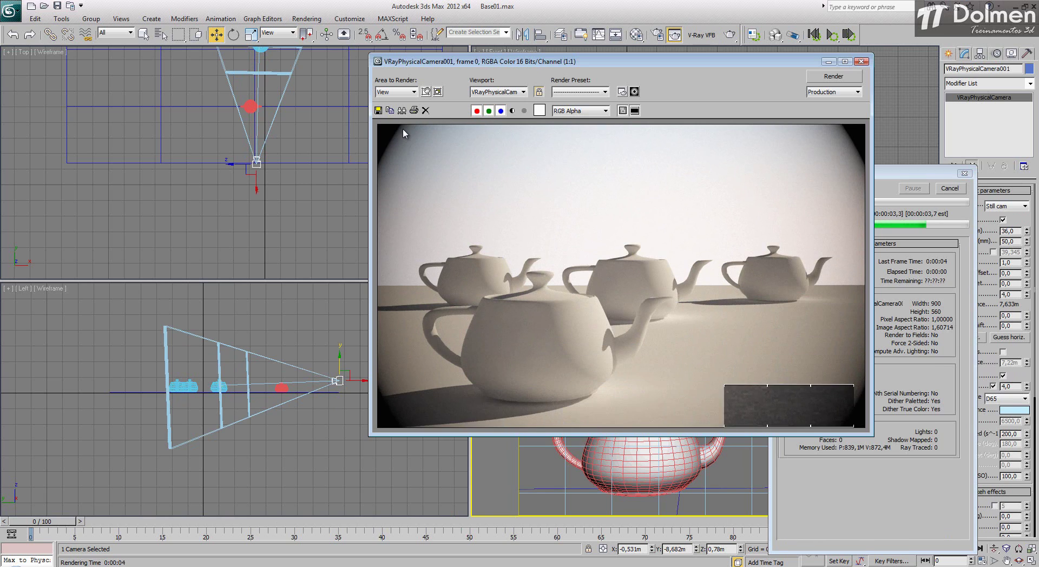
Render the camera view with vignetting at 8.0, reset vignetting to 1.0, and render again
drag(1013, 388, 998, 388)
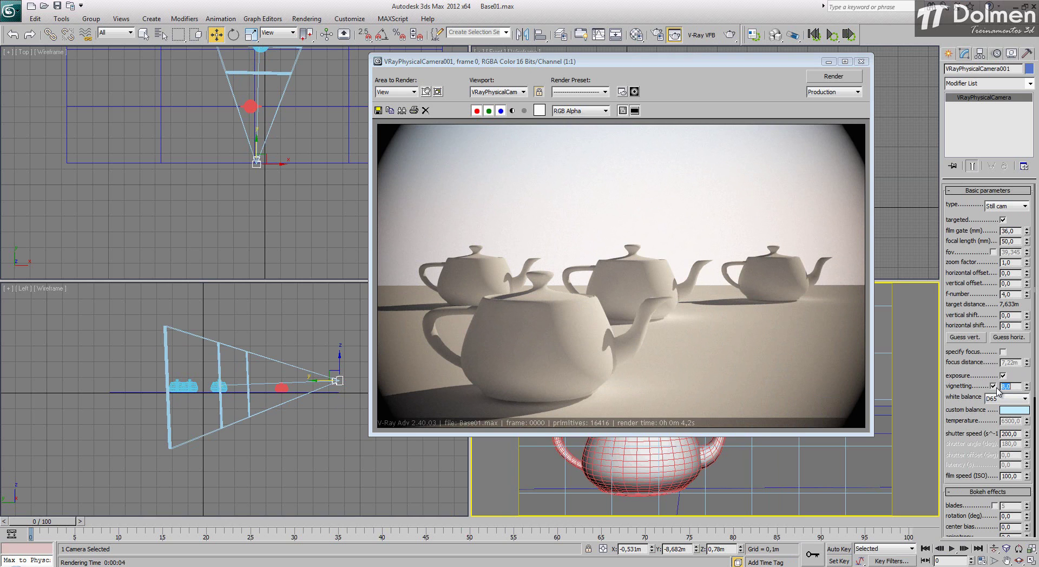
click(837, 77)
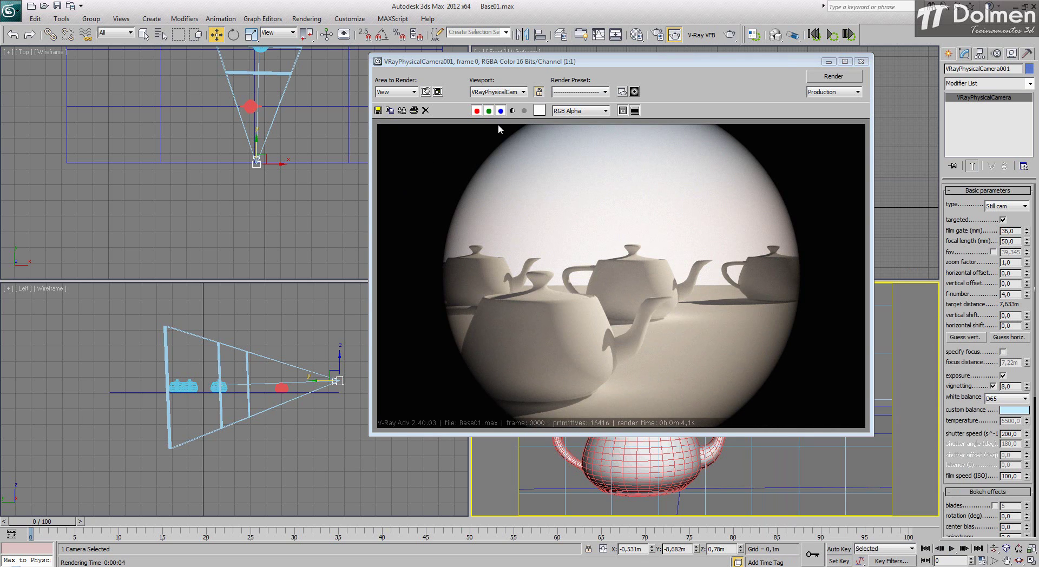
click(862, 61)
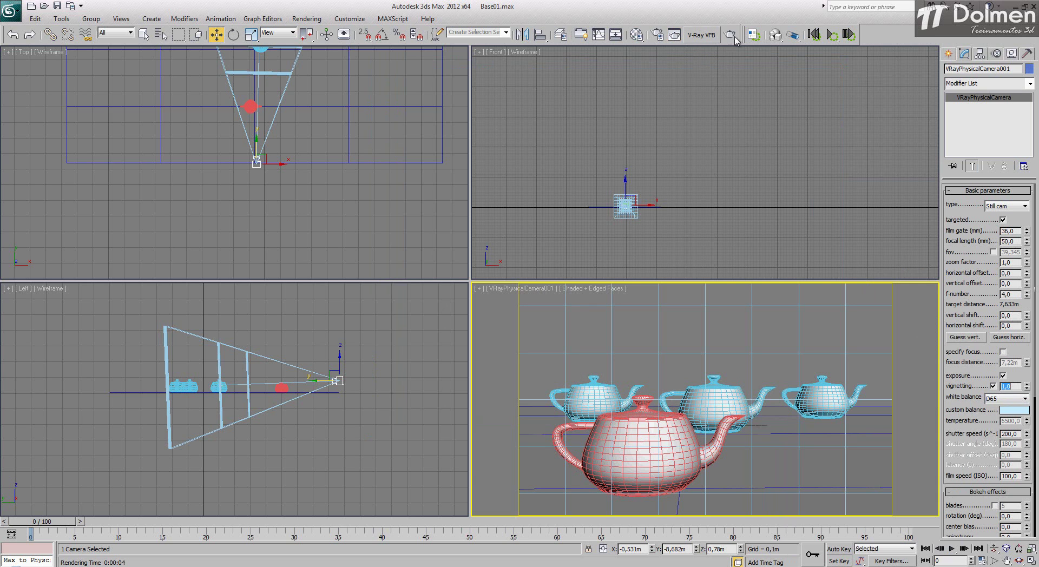
click(675, 35)
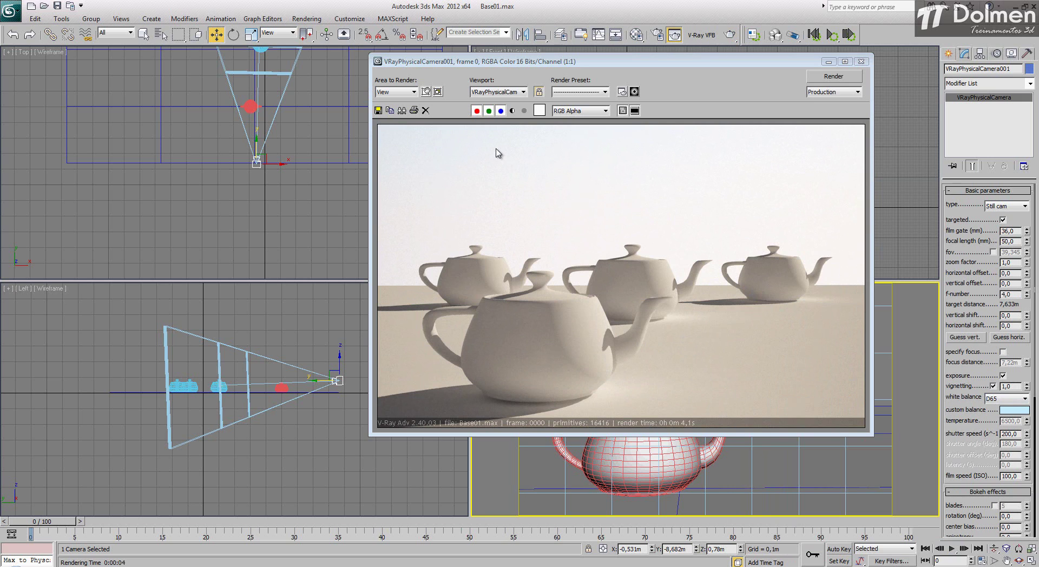
click(861, 62)
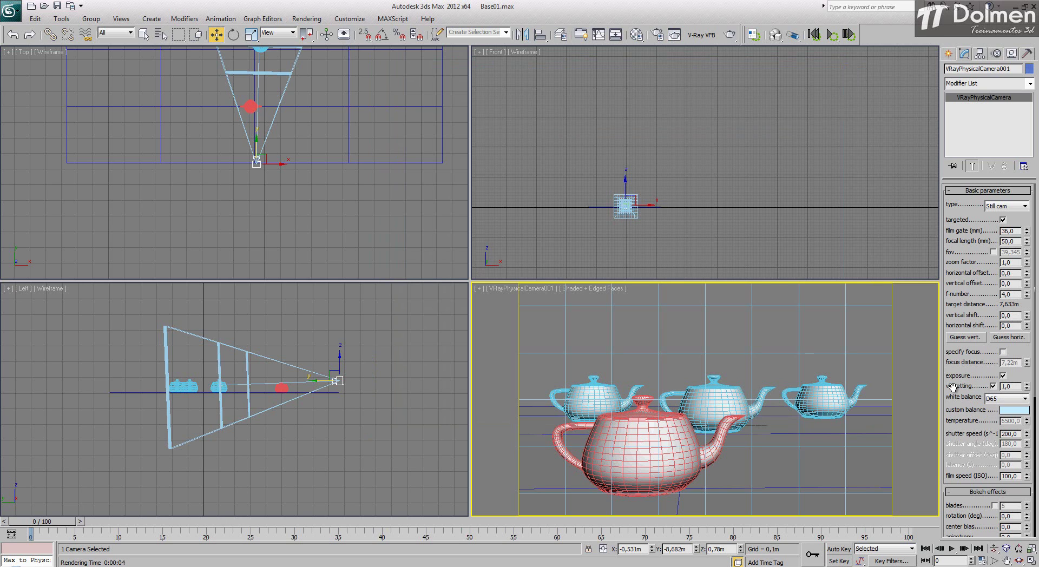
Try the Custom, Neutral and Daylight white balance presets on the camera
drag(983, 369, 981, 262)
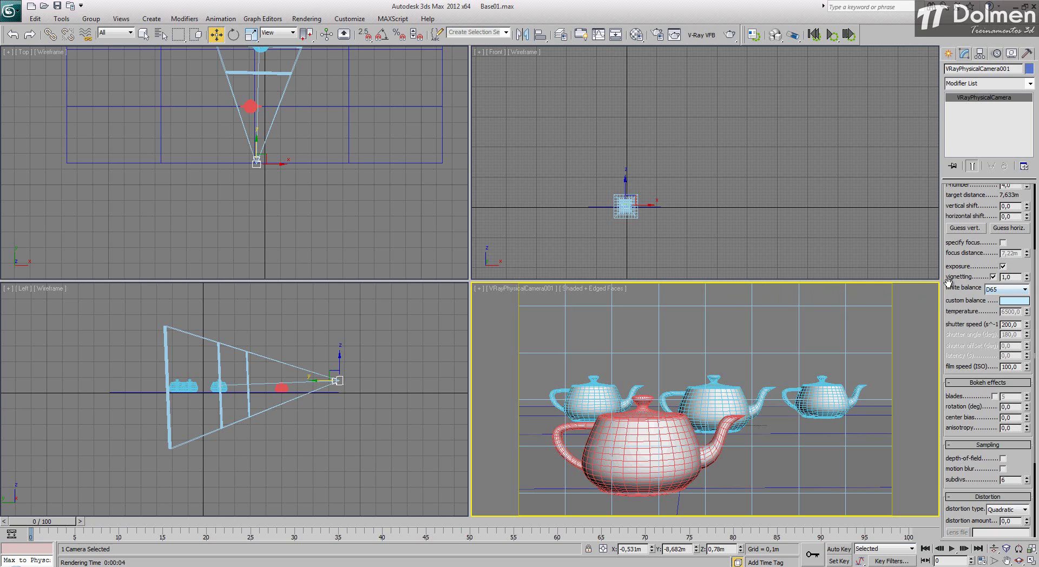
click(1027, 290)
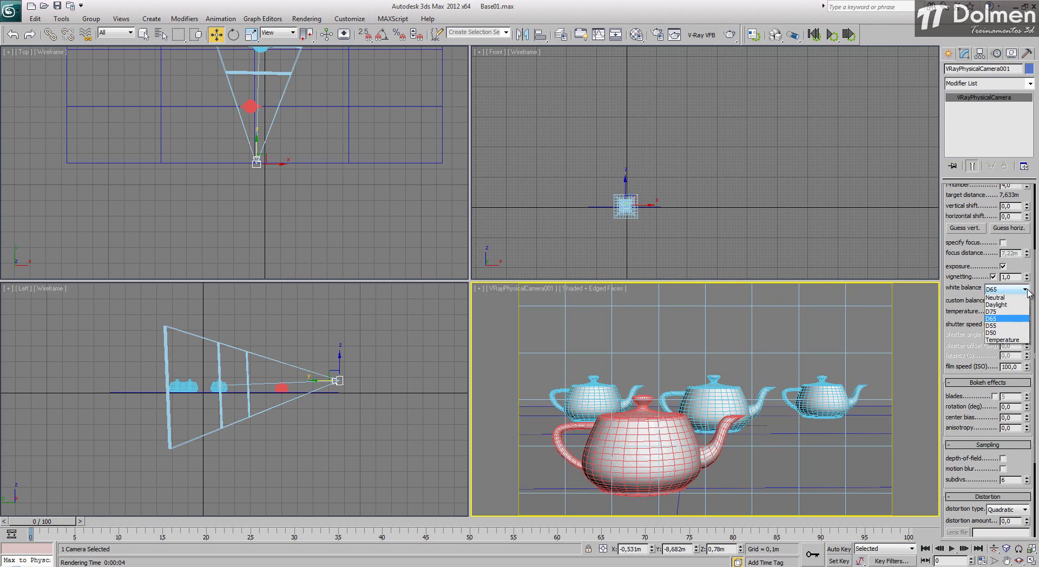
click(1016, 300)
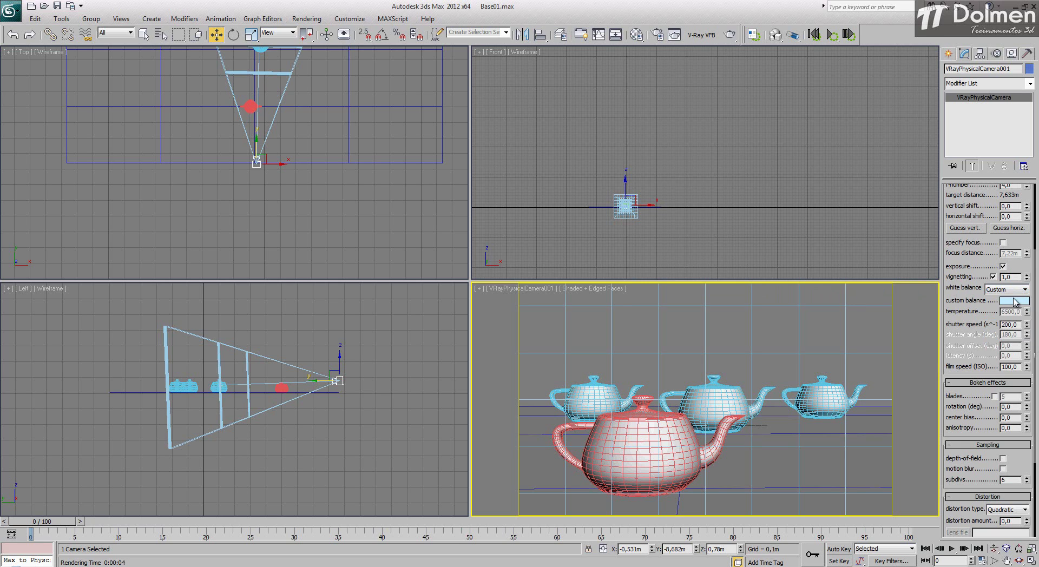
click(1010, 292)
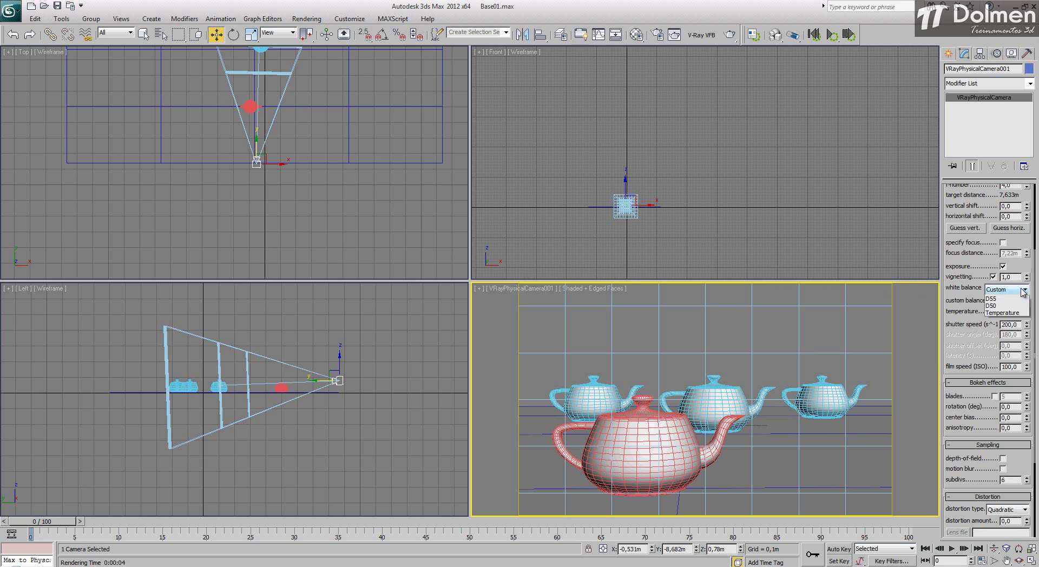
click(1014, 307)
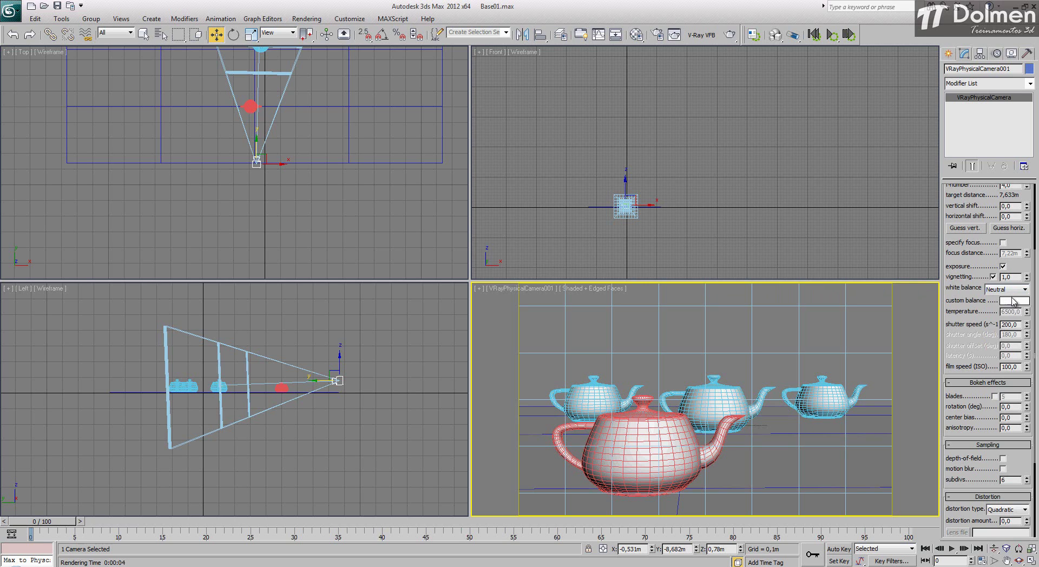
click(1025, 292)
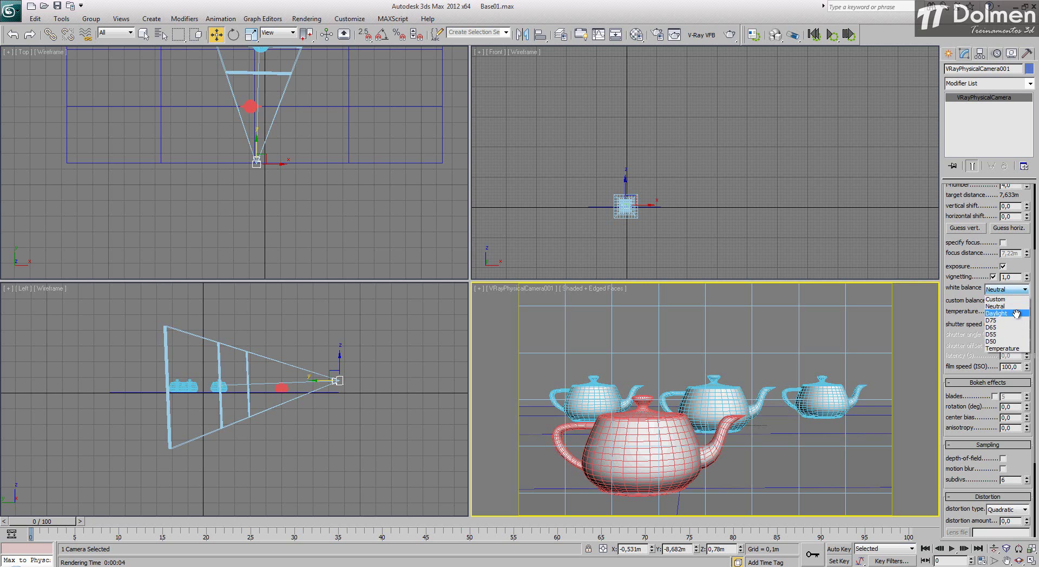
click(1016, 312)
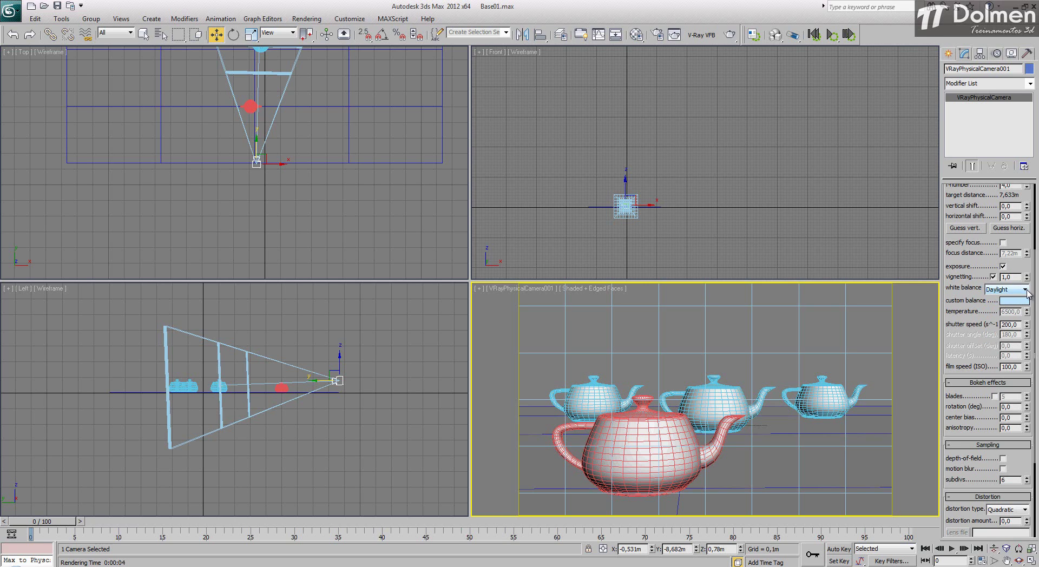
Cycle the camera's white balance through D75, D65, D55 and D50, ending on Custom
click(1028, 291)
click(1023, 320)
click(1022, 327)
click(1028, 291)
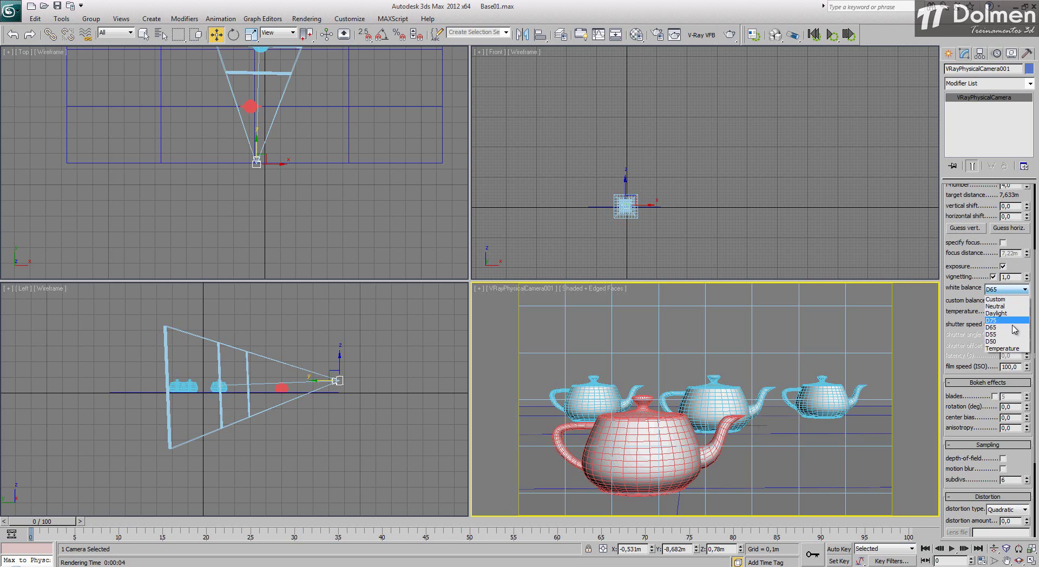
click(1018, 334)
click(1028, 292)
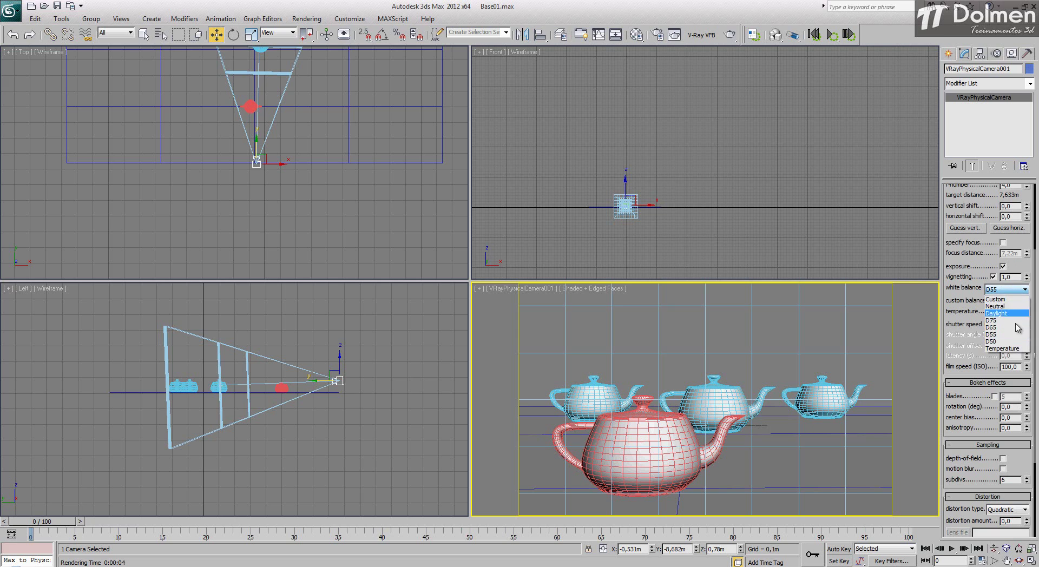
click(1018, 341)
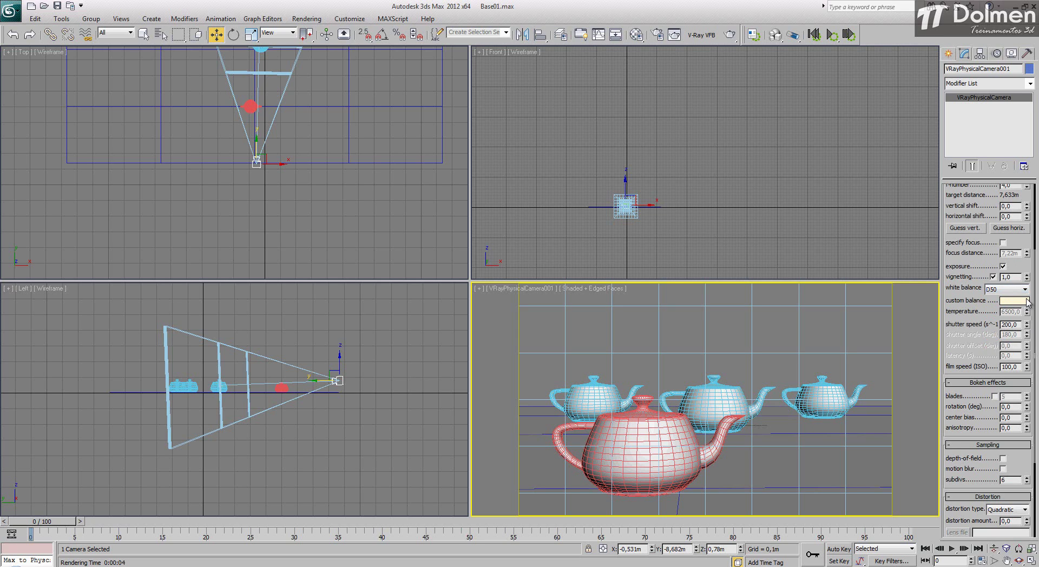
click(1014, 292)
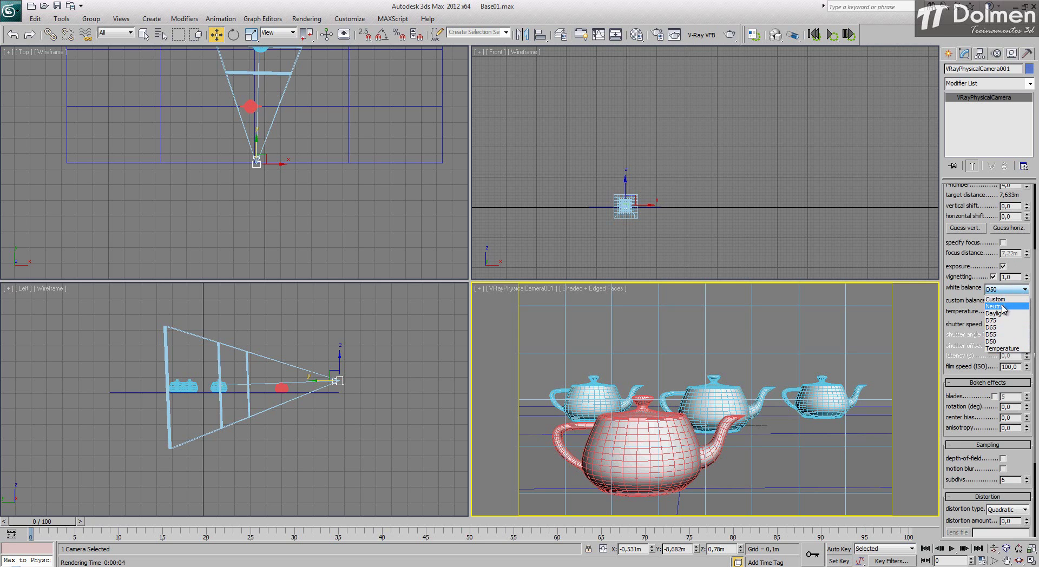
click(996, 301)
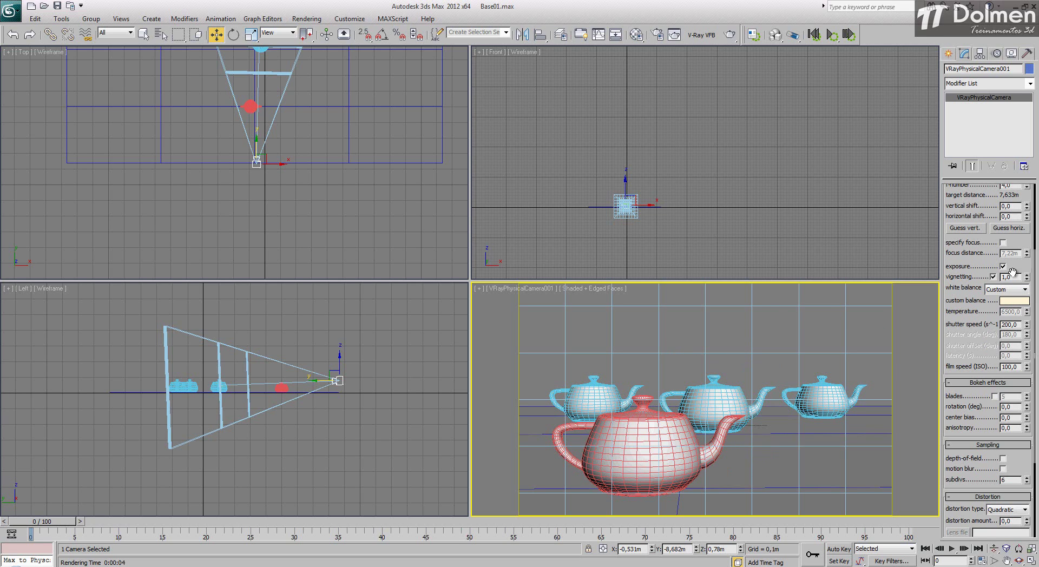
Set the camera's white balance to D65 and render the camera view
click(1020, 290)
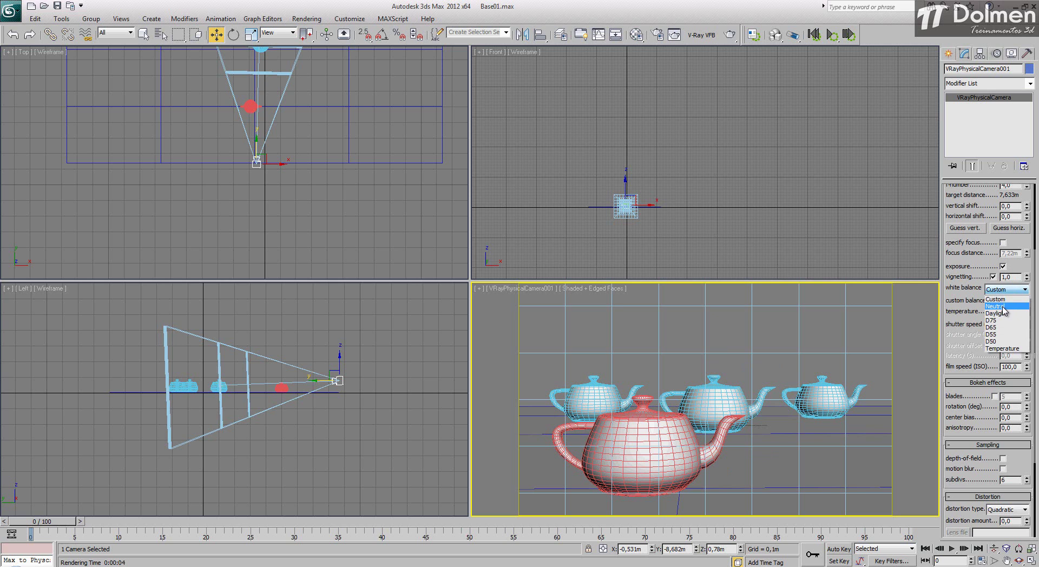
click(999, 328)
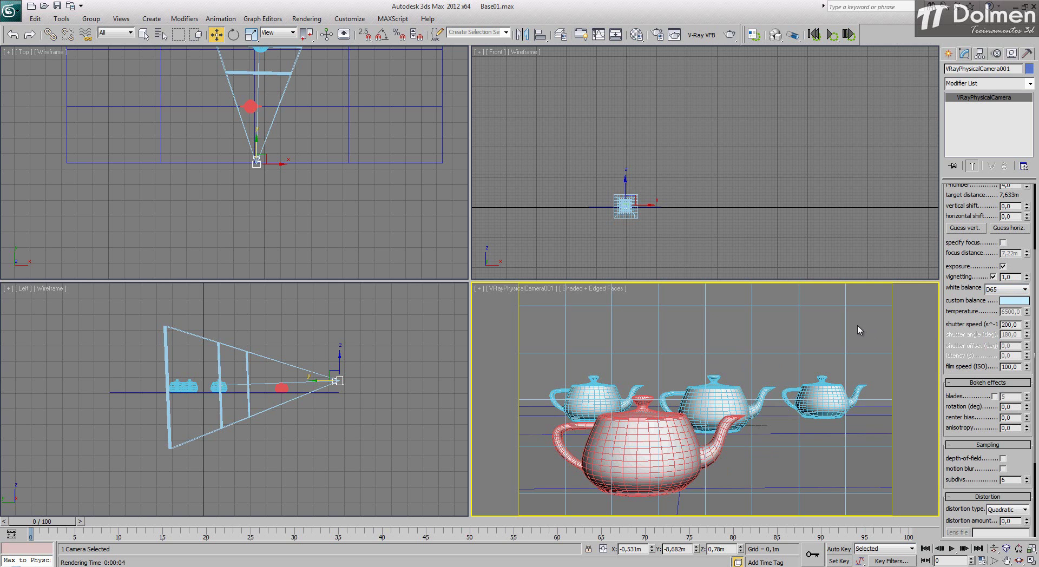
click(732, 35)
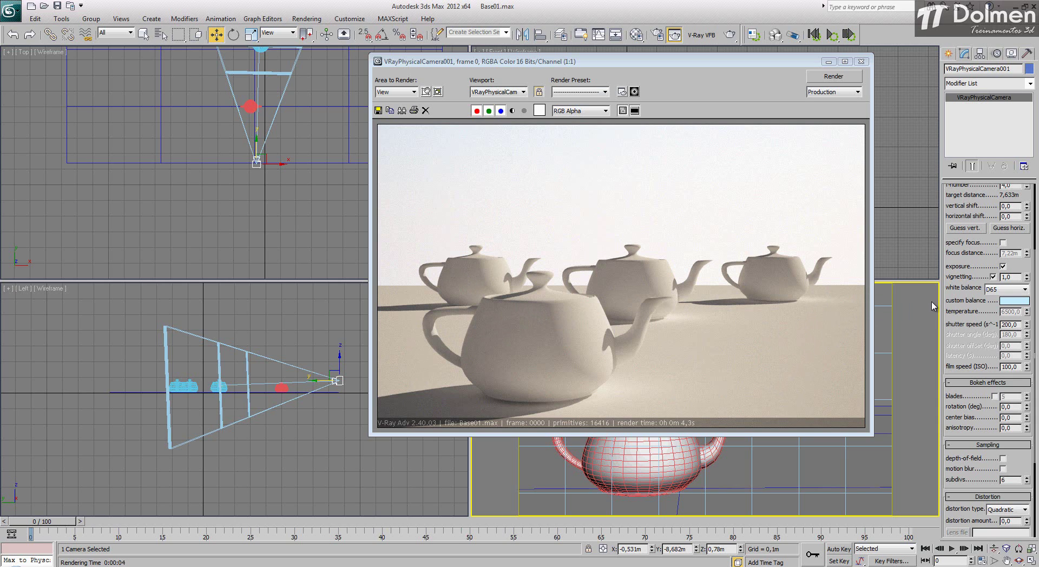
Sample the custom balance colour from the front teapot in the rendered image, render again, and accept the colour
click(1012, 301)
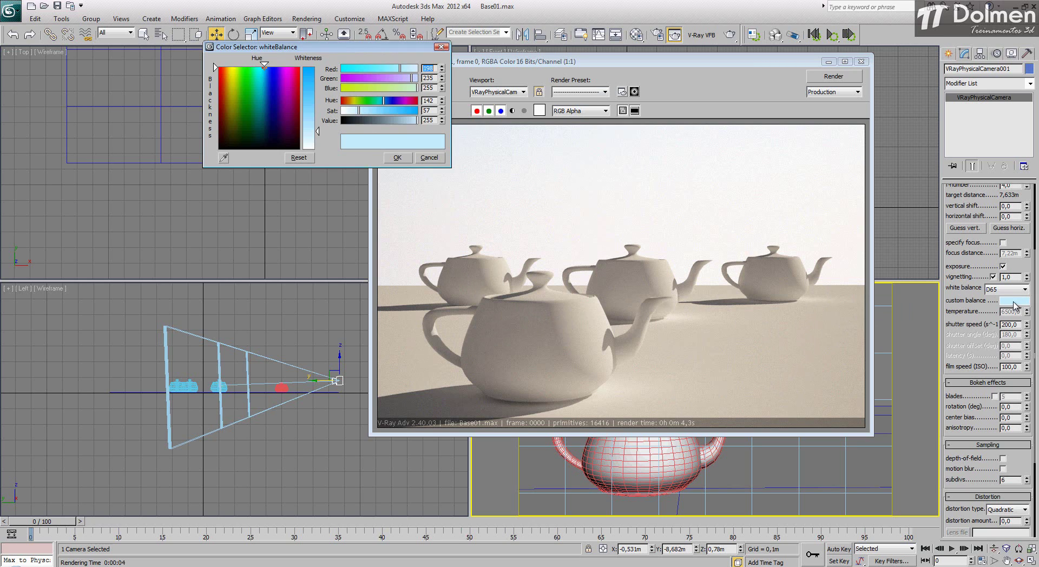
click(224, 158)
click(575, 307)
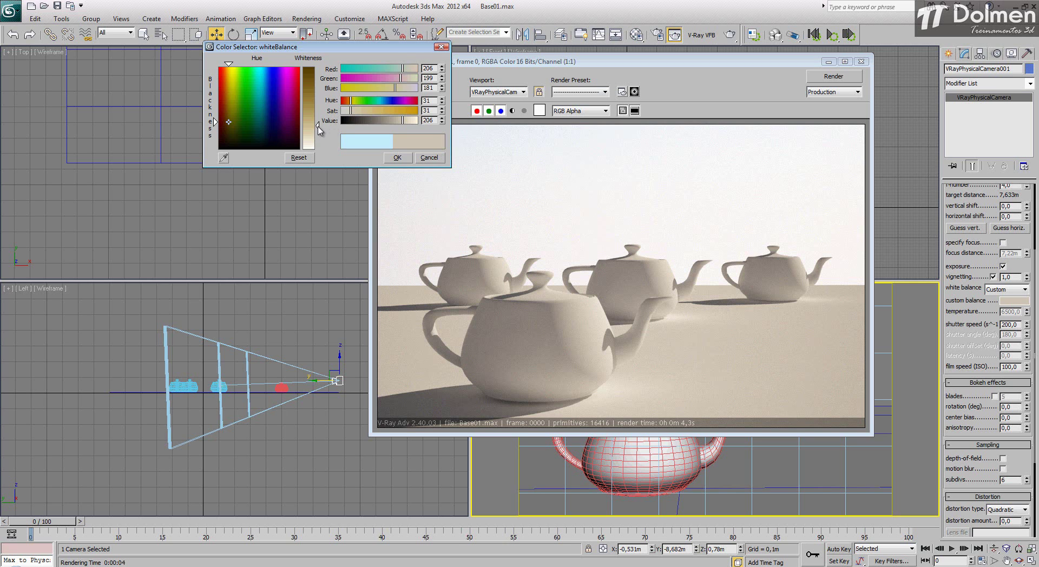
click(811, 80)
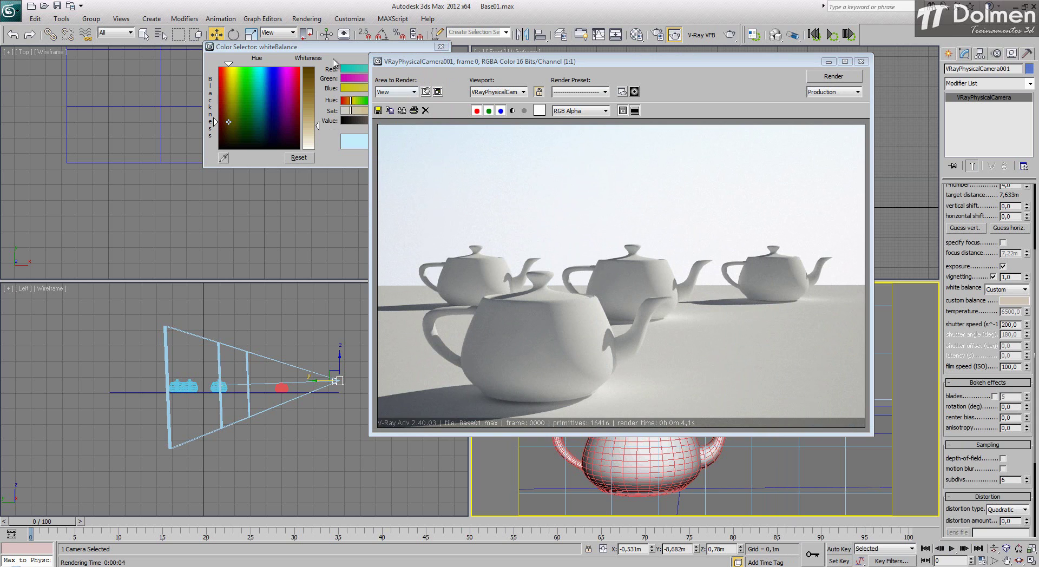
click(324, 146)
click(395, 158)
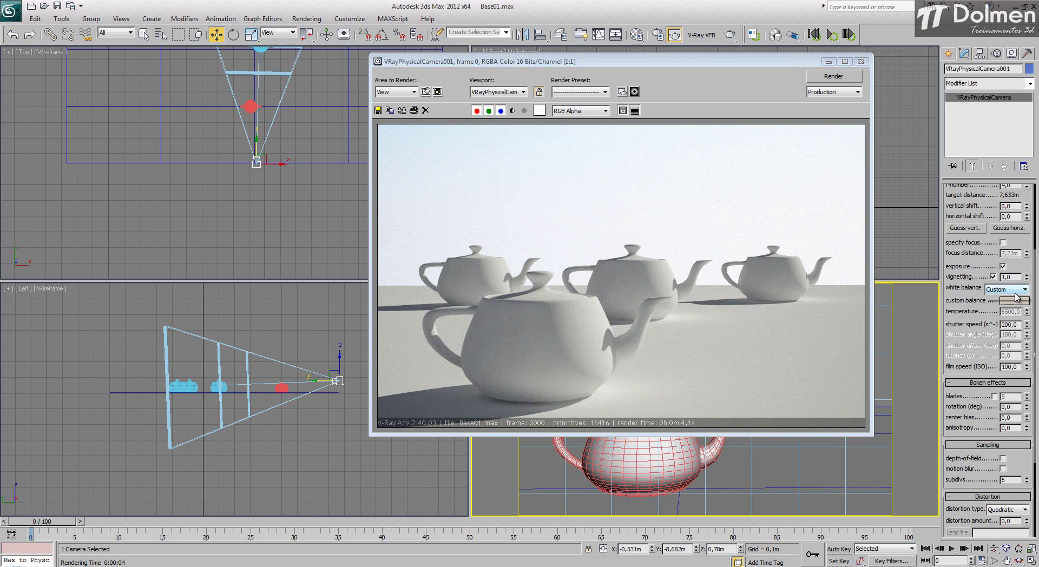
Set the camera's white balance to Neutral and render the camera view
click(1007, 290)
click(1003, 303)
click(834, 76)
Switch white balance to Custom, set its colour to pale cyan with red at 201, and render
click(1016, 290)
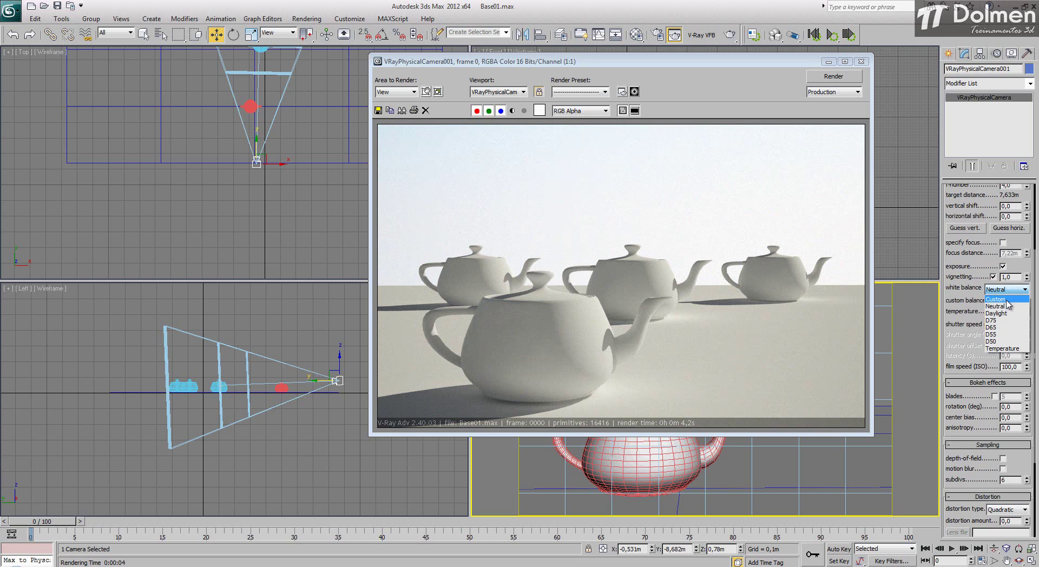
click(1014, 304)
click(1014, 302)
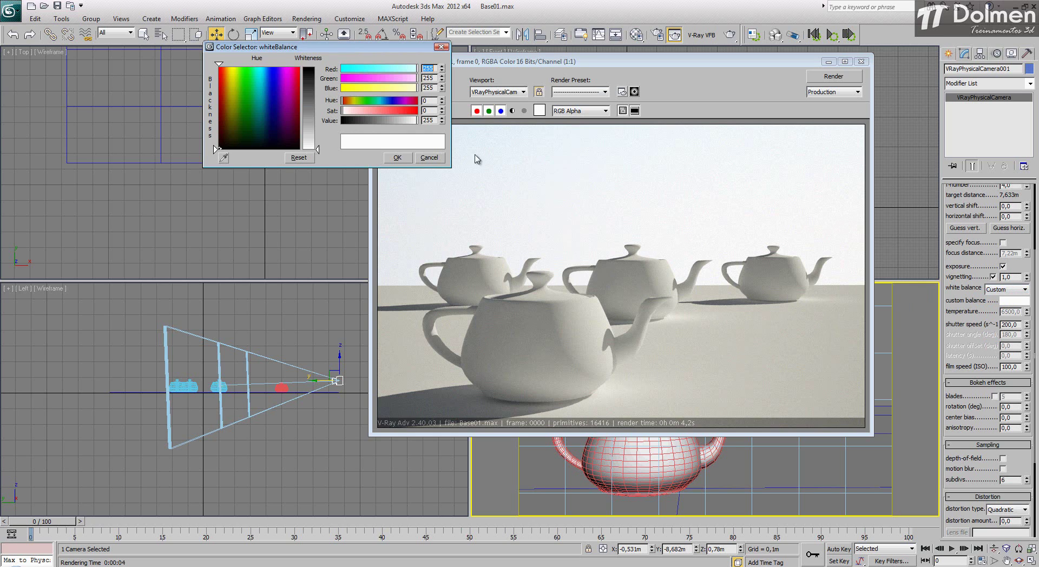
click(407, 69)
click(398, 158)
click(832, 76)
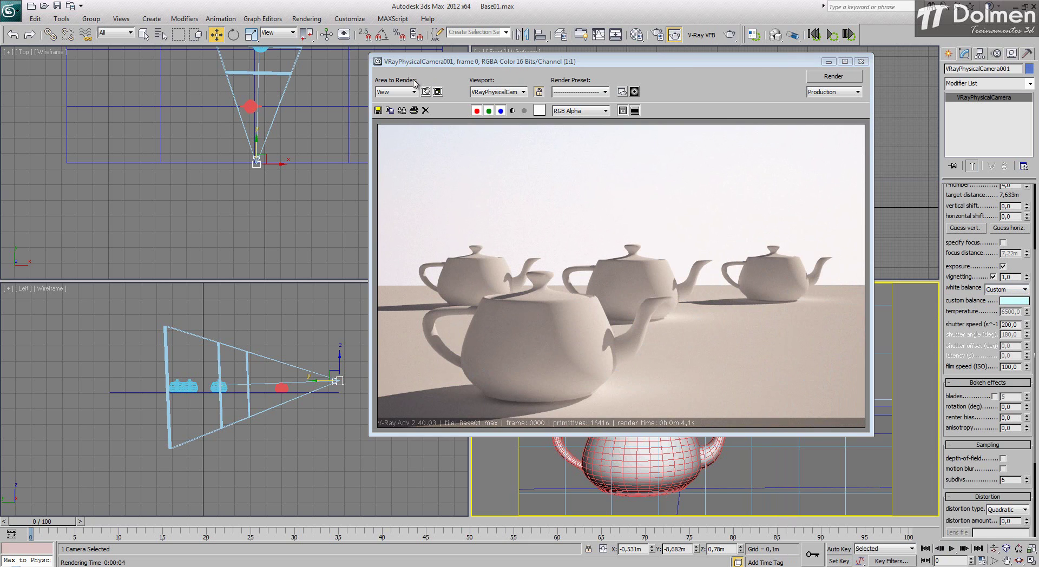
Change the custom balance colour to pale green with hue 56, saturation 56 and value 225, and render
click(1014, 301)
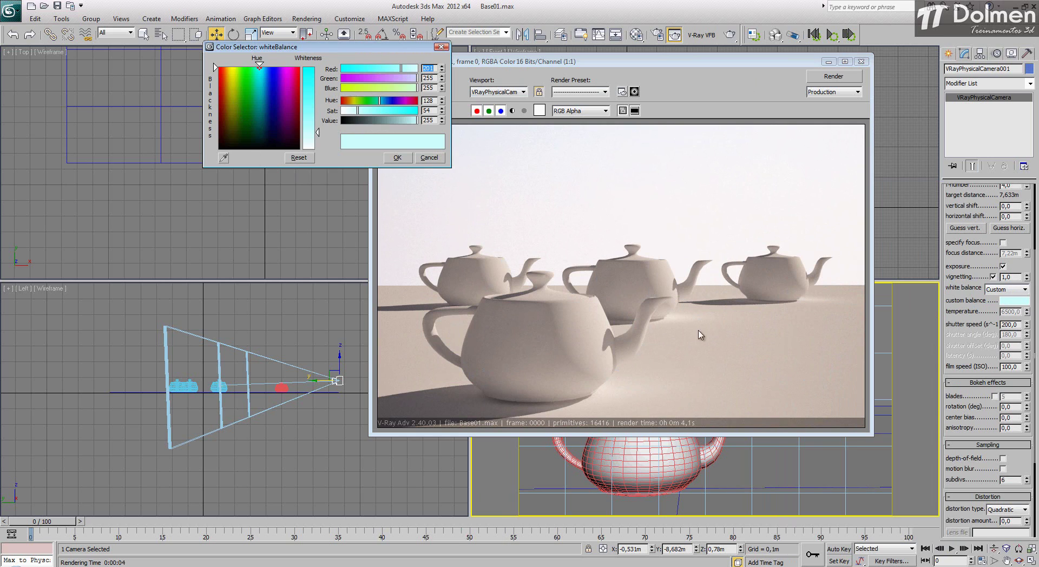
click(237, 99)
click(398, 157)
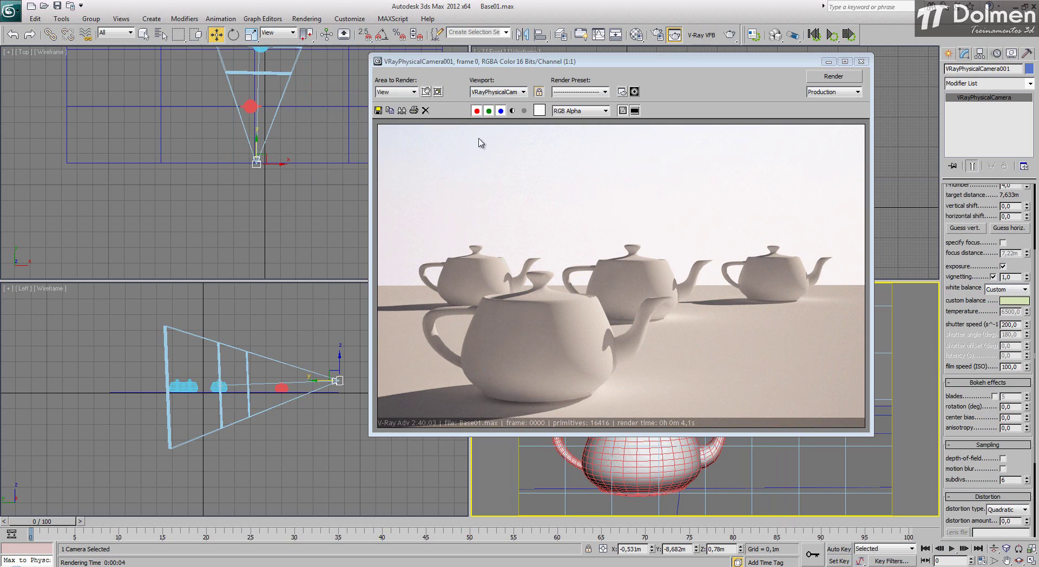
click(836, 77)
click(1021, 305)
drag(317, 141, 317, 143)
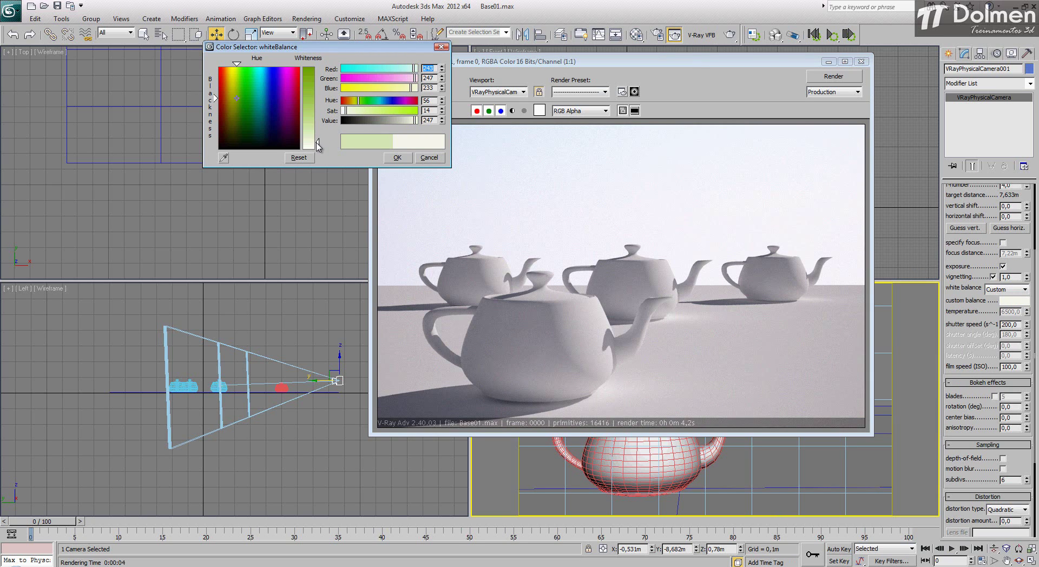
click(437, 160)
Set the custom balance colour to pure white, with red, green and blue at 255, and render the camera view
click(1015, 302)
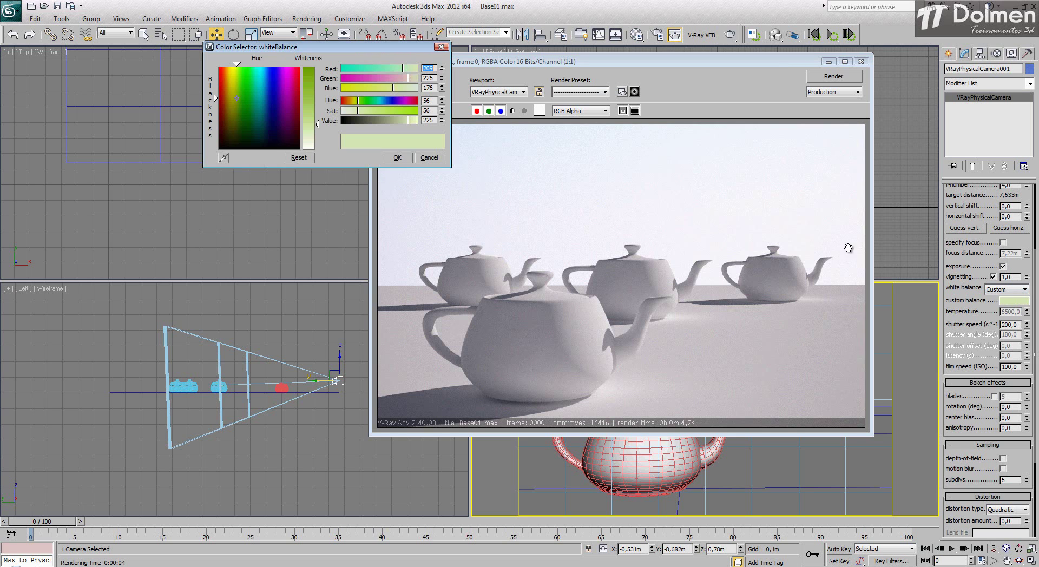
drag(313, 120, 317, 148)
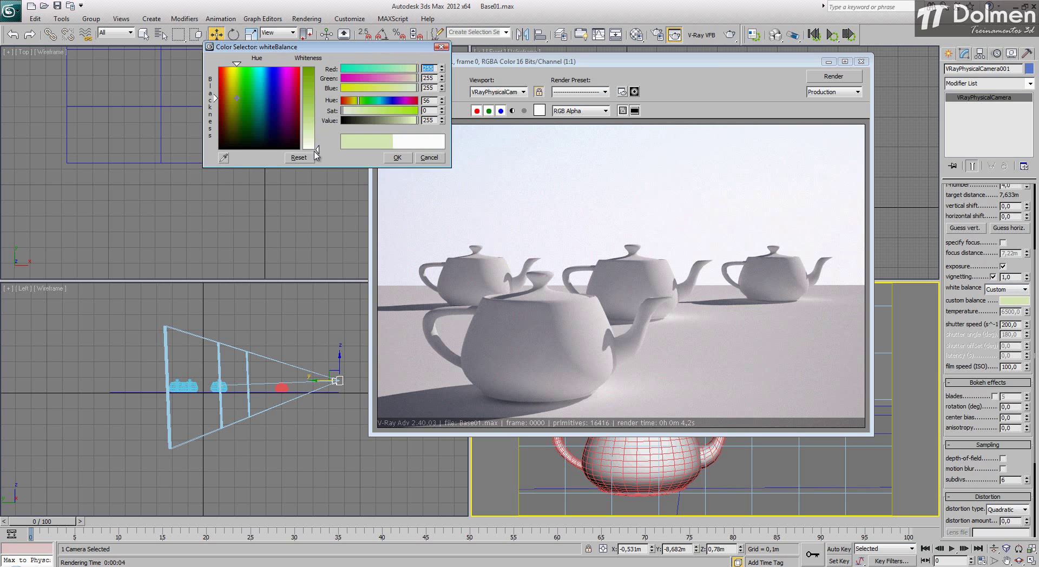
click(409, 159)
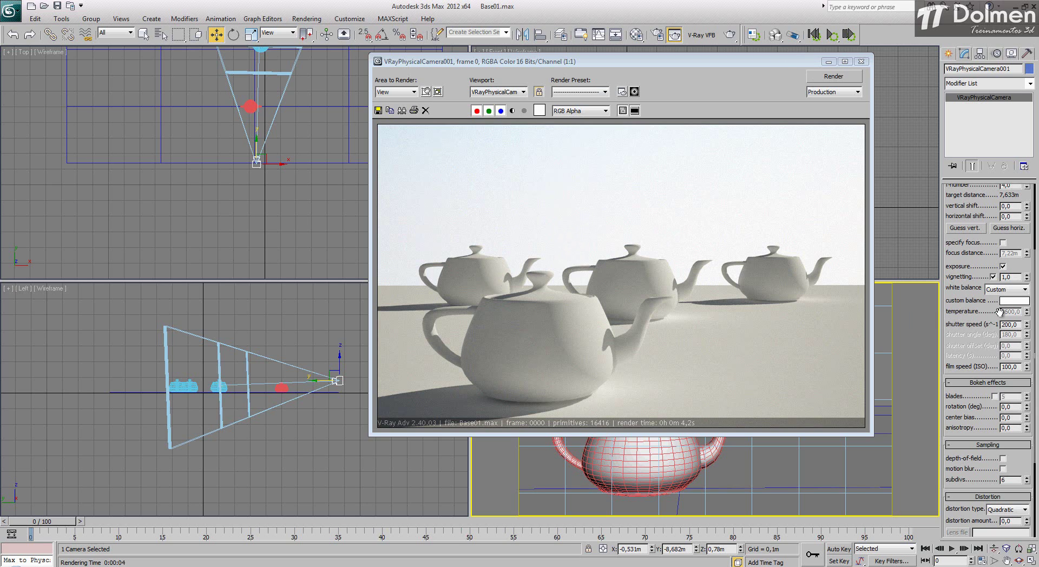
Open the list of white balance presets for the camera
click(1024, 291)
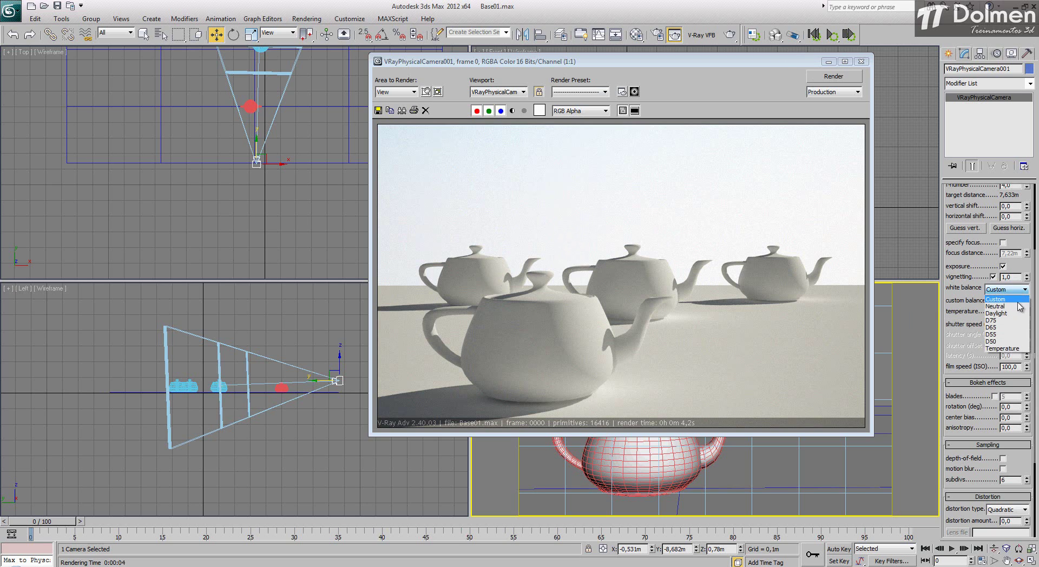
click(1003, 349)
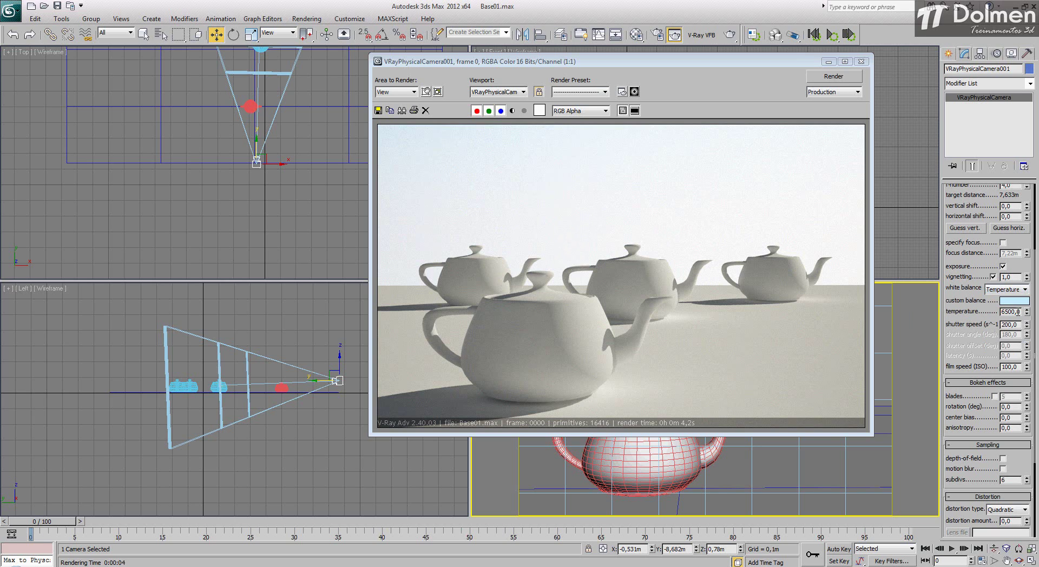
drag(1020, 311, 967, 309)
click(1001, 291)
click(996, 300)
Set the physical camera's custom white balance colour to pure white
click(1014, 304)
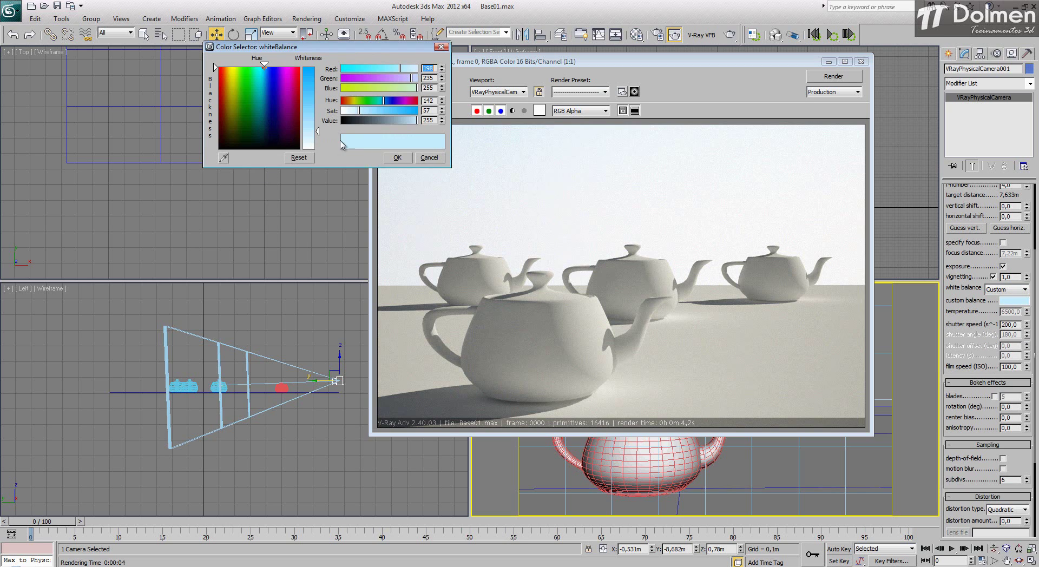
drag(309, 132, 310, 149)
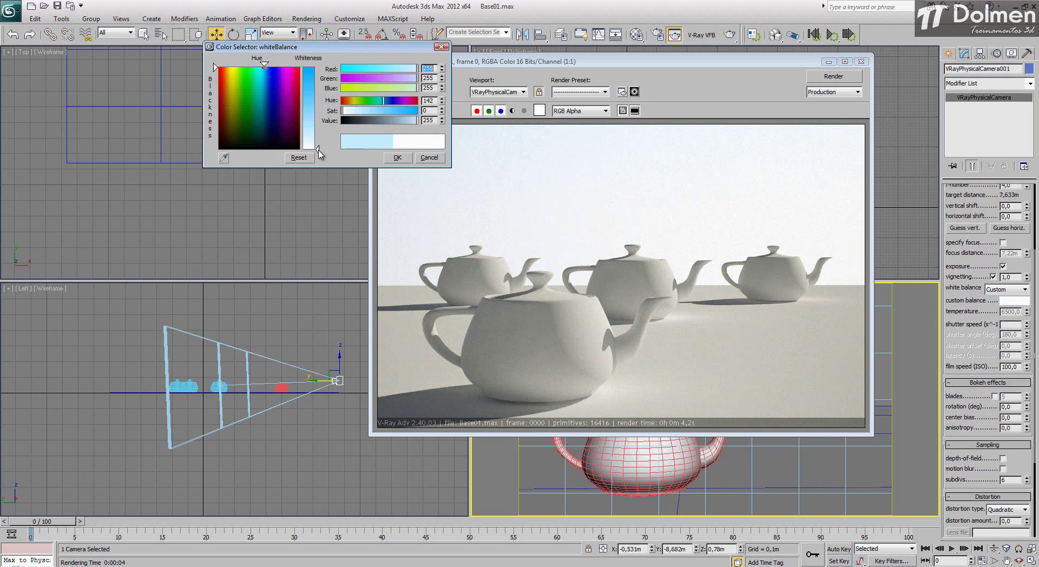
click(397, 158)
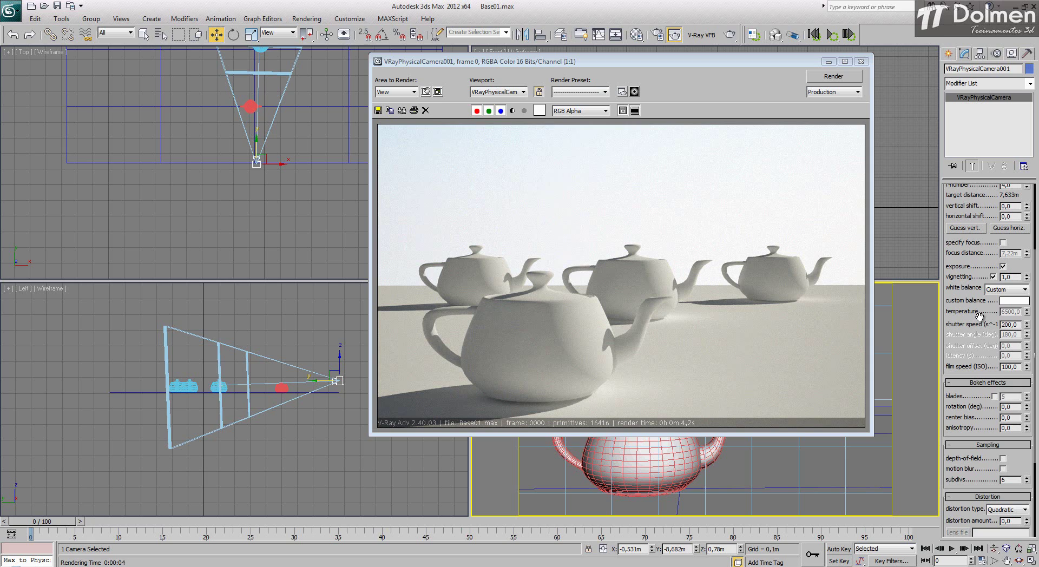
Set the camera's shutter speed to 100 and render the camera view
double_click(1017, 323)
text(100)
click(854, 80)
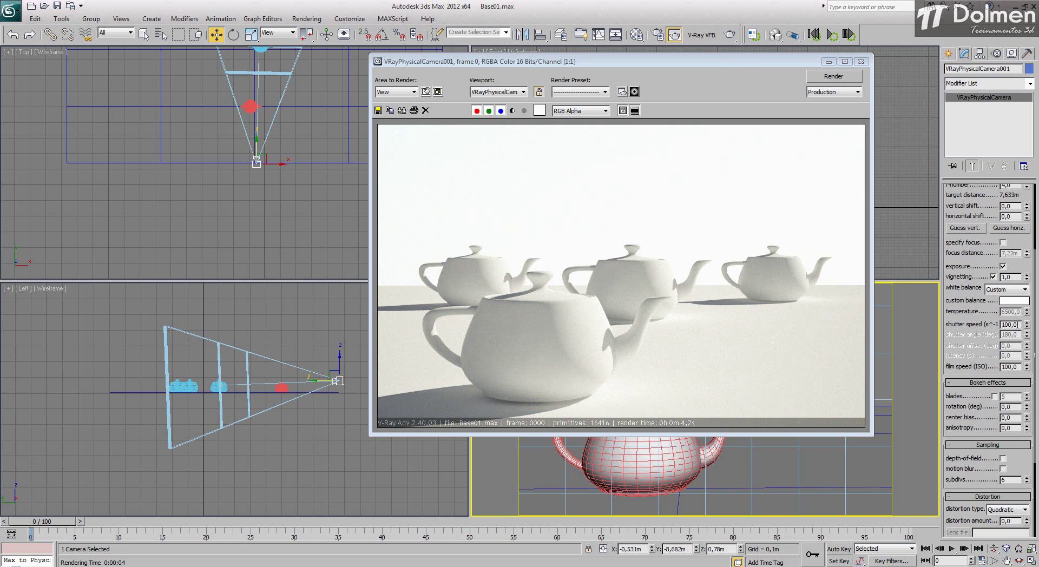
Set the camera's shutter speed to 400 and render the view again
double_click(1020, 324)
text(400)
key(Return)
click(844, 76)
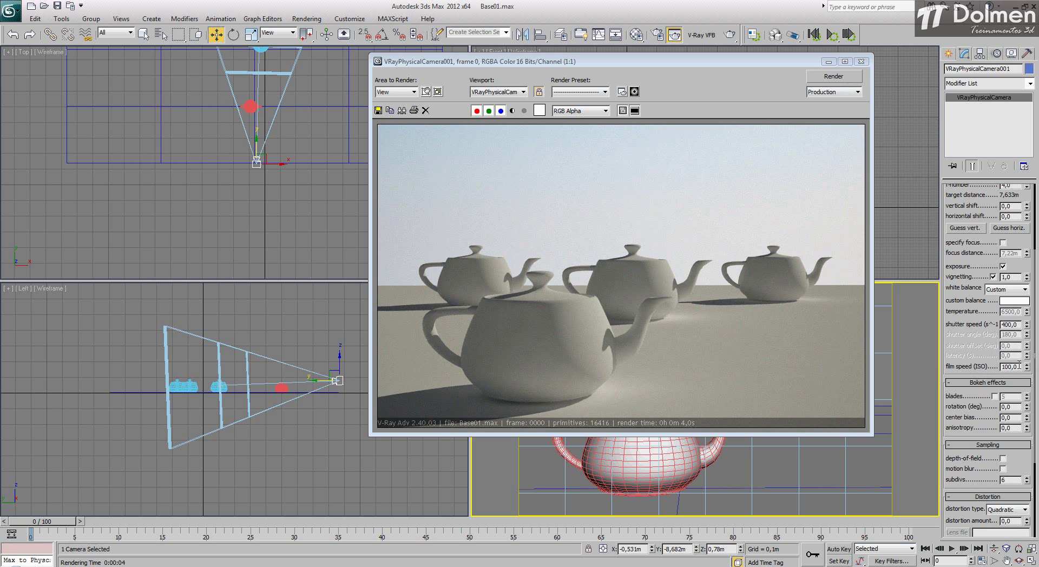
Set the camera's film speed (ISO) to 500 and render the teapots
drag(1020, 367, 1002, 367)
text(500)
key(Return)
click(847, 77)
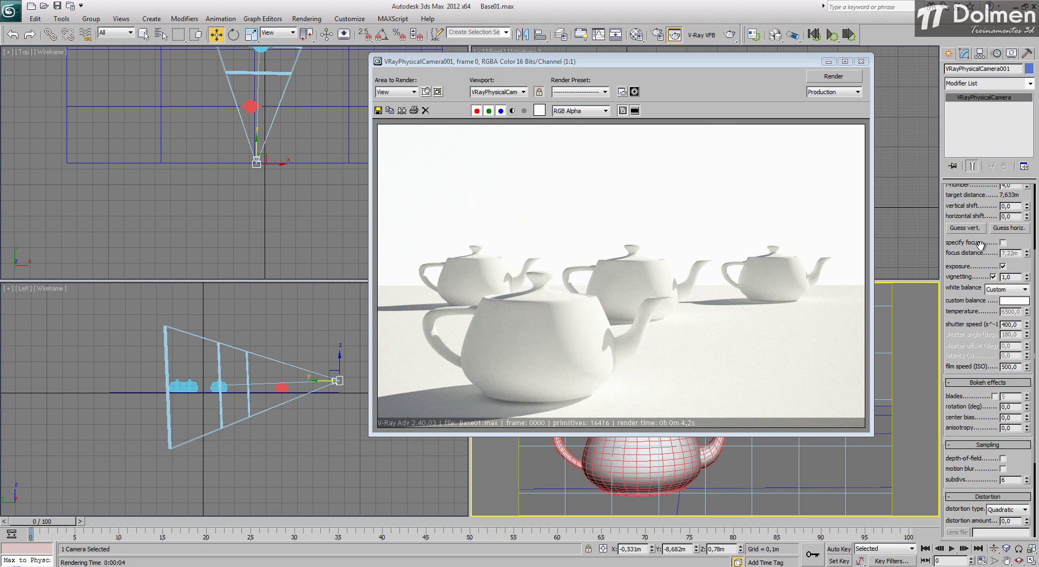
Set the camera's film speed (ISO) to 200 and render the view
scroll(982, 249, down, 2)
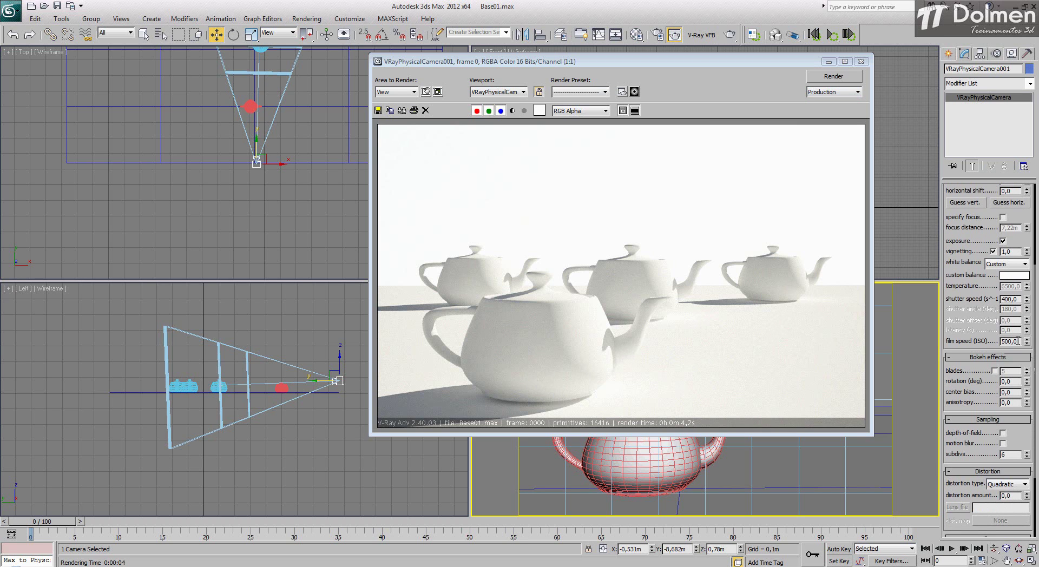
double_click(1011, 341)
text(200)
key(Return)
click(823, 76)
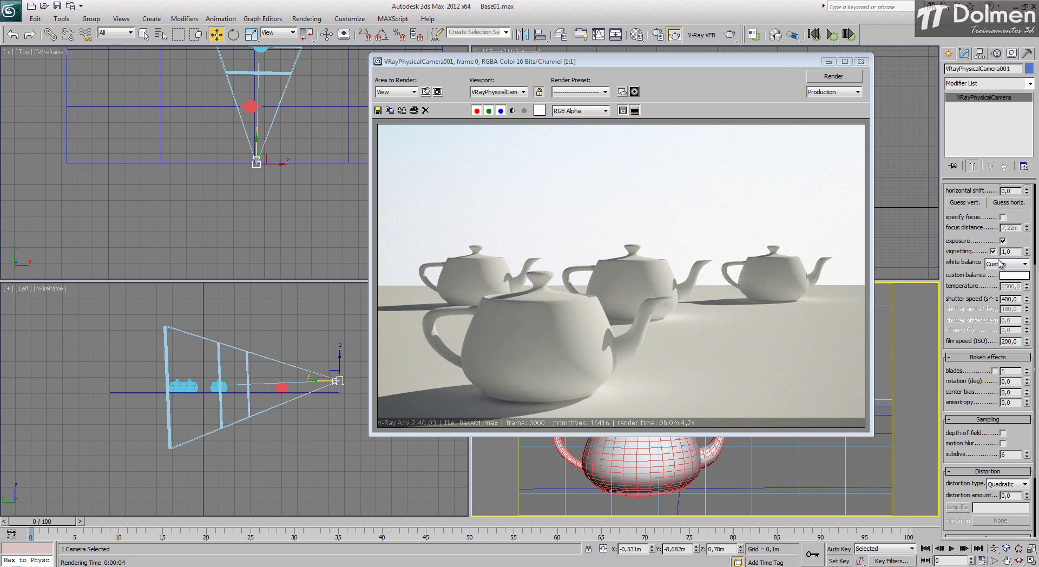
Set the camera's shutter speed to 350 and render the view
click(1018, 300)
text(350)
click(834, 80)
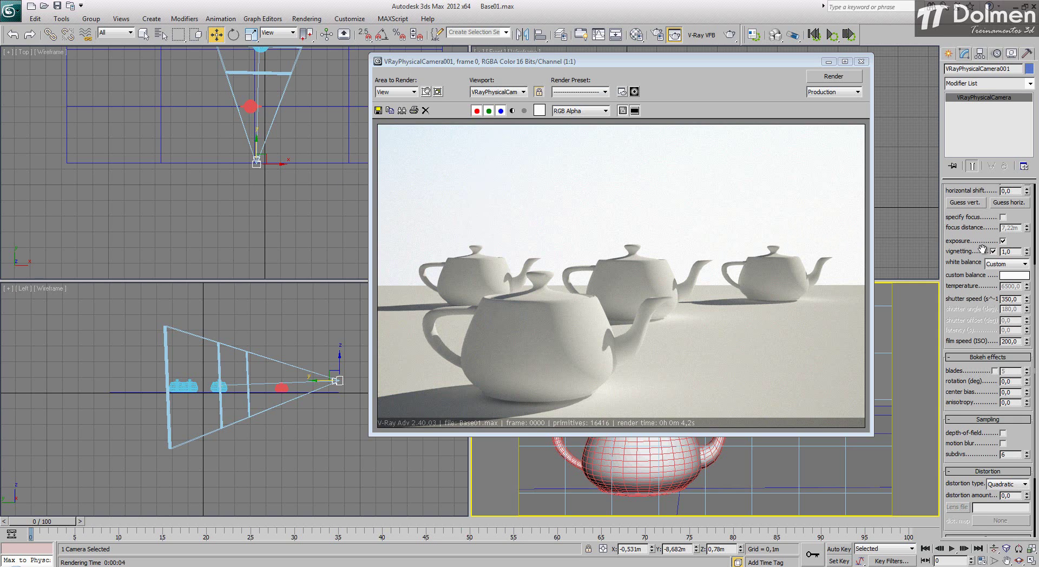
Close the rendered frame window and dolly the physical camera slightly closer to the teapots
drag(983, 250, 988, 395)
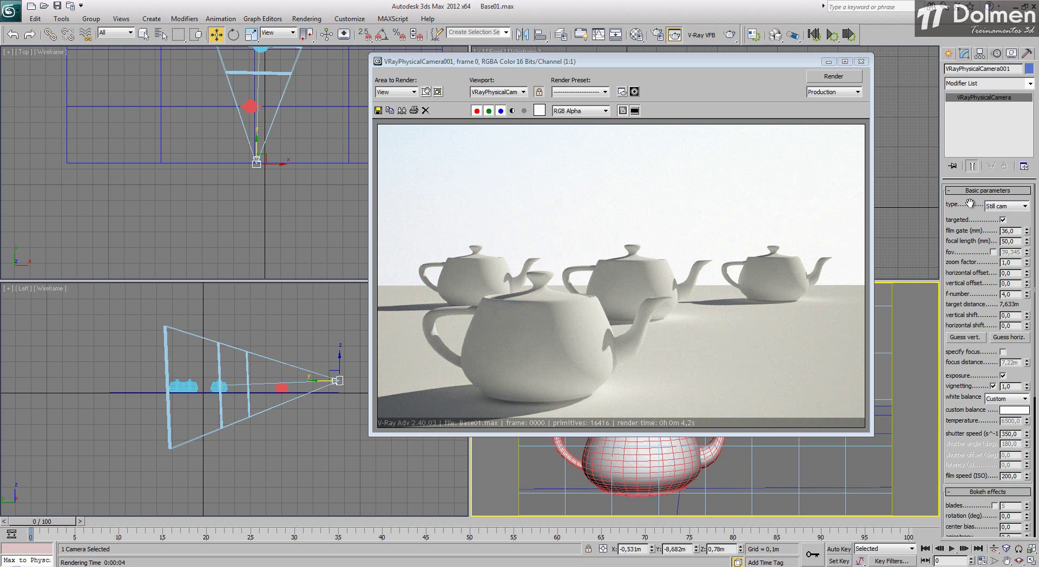
click(1019, 232)
click(861, 61)
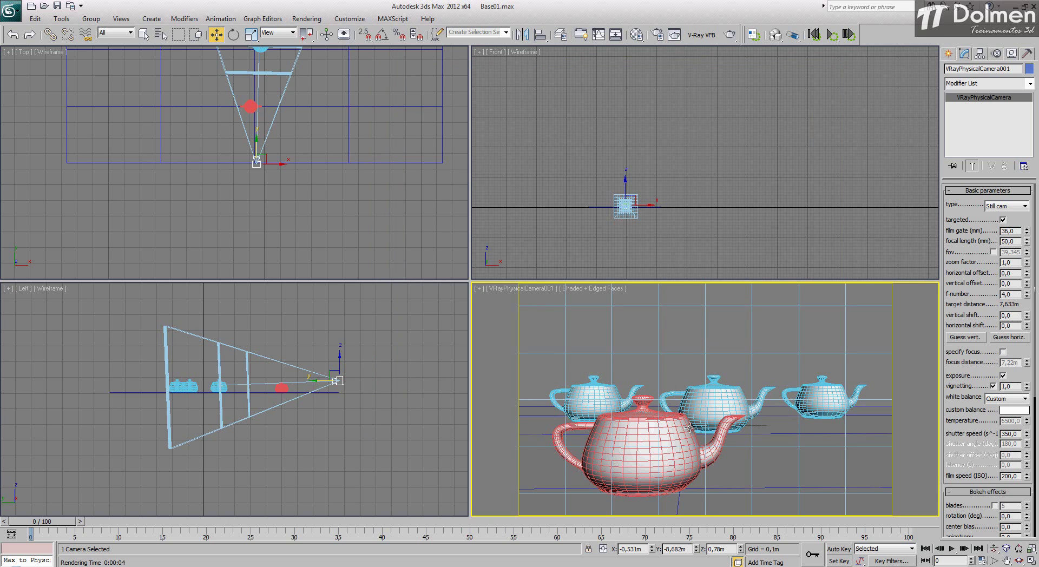
click(994, 550)
mouse_move(653, 379)
mouse_down()
mouse_move(653, 412)
mouse_move(657, 364)
mouse_up()
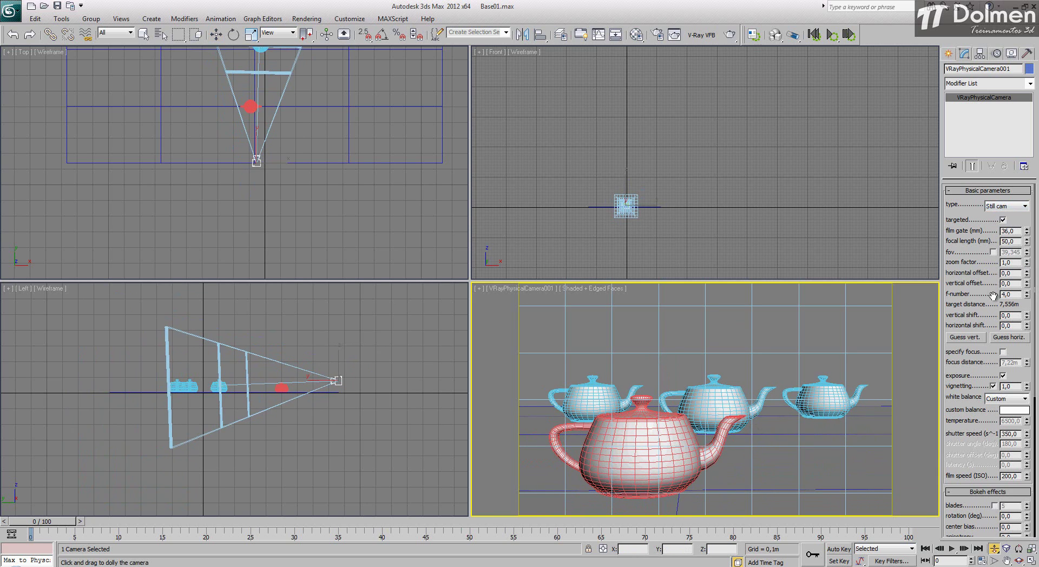
Try the camera's automatic vertical shift guess, and reset the vertical shift to 0
drag(1021, 294, 975, 297)
click(334, 381)
key(w)
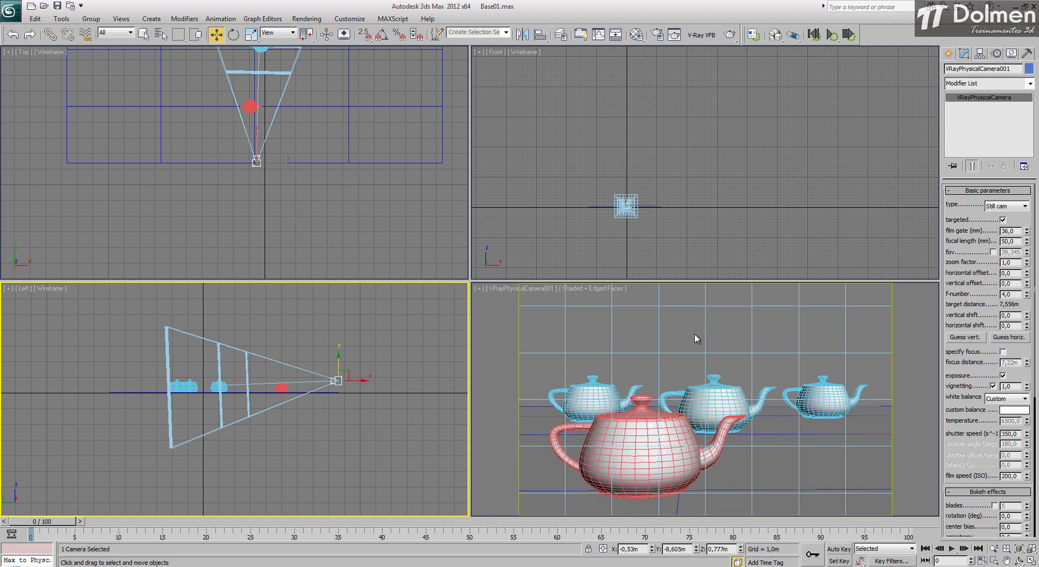
click(963, 338)
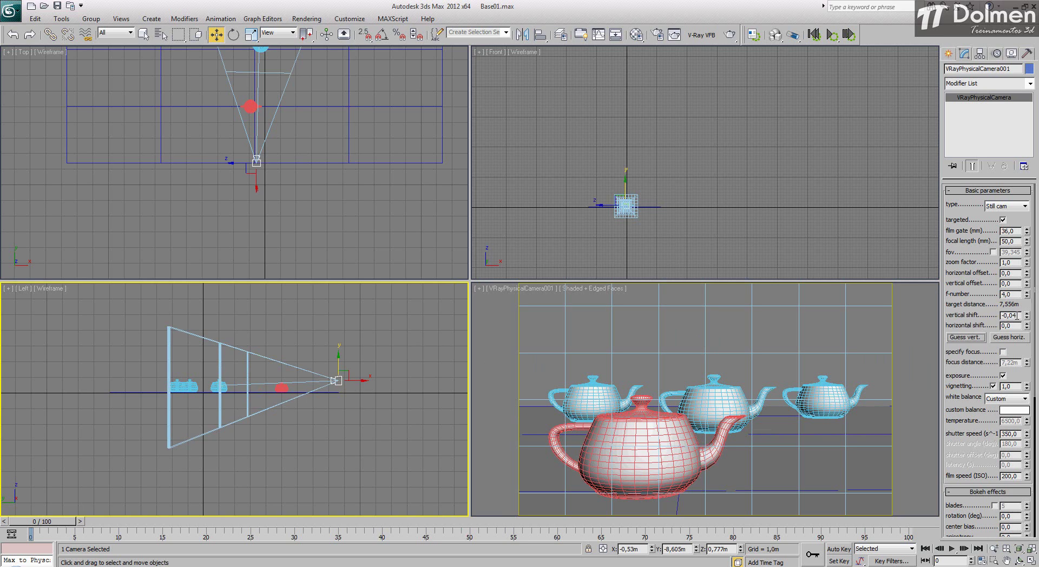
drag(1017, 316, 877, 301)
text(0)
key(Return)
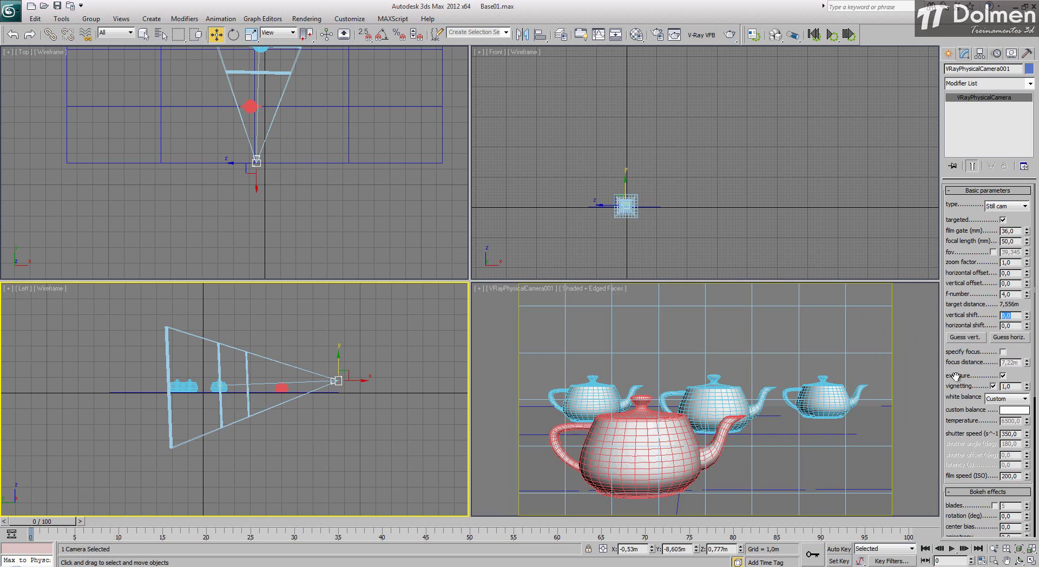
Set the physical camera's white balance to Neutral
drag(960, 375, 962, 325)
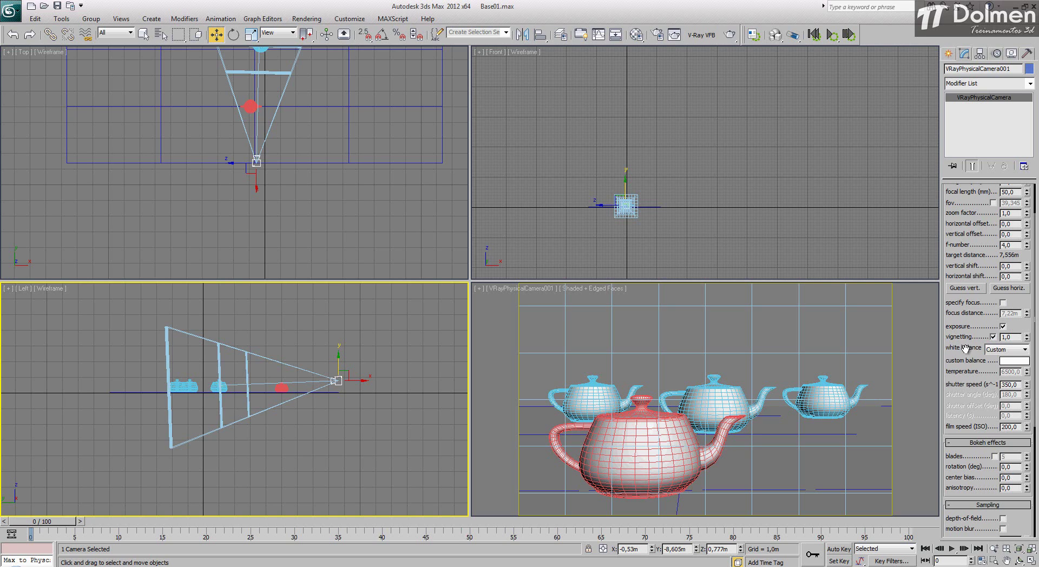
click(1024, 350)
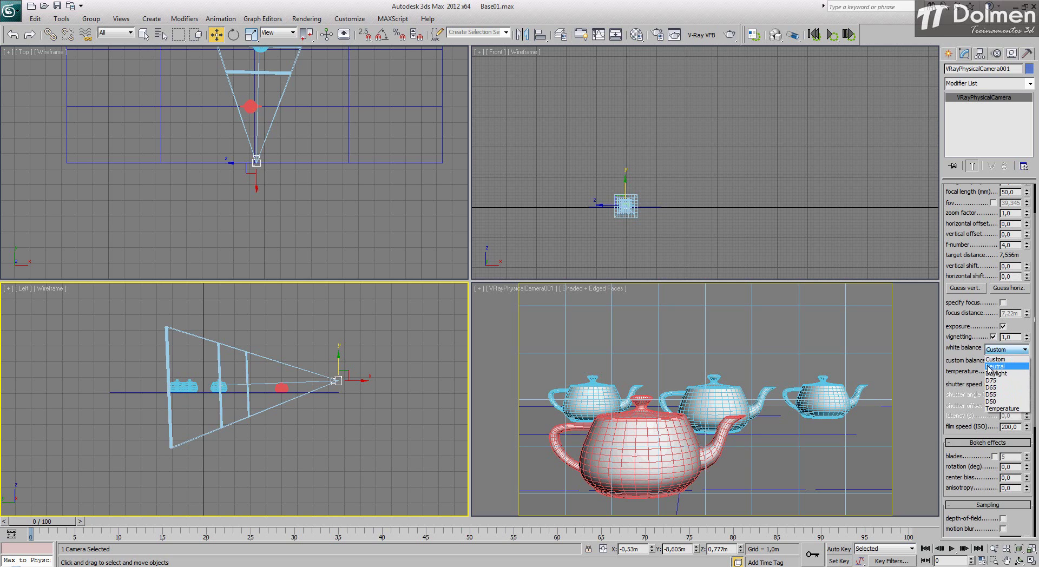
click(1002, 366)
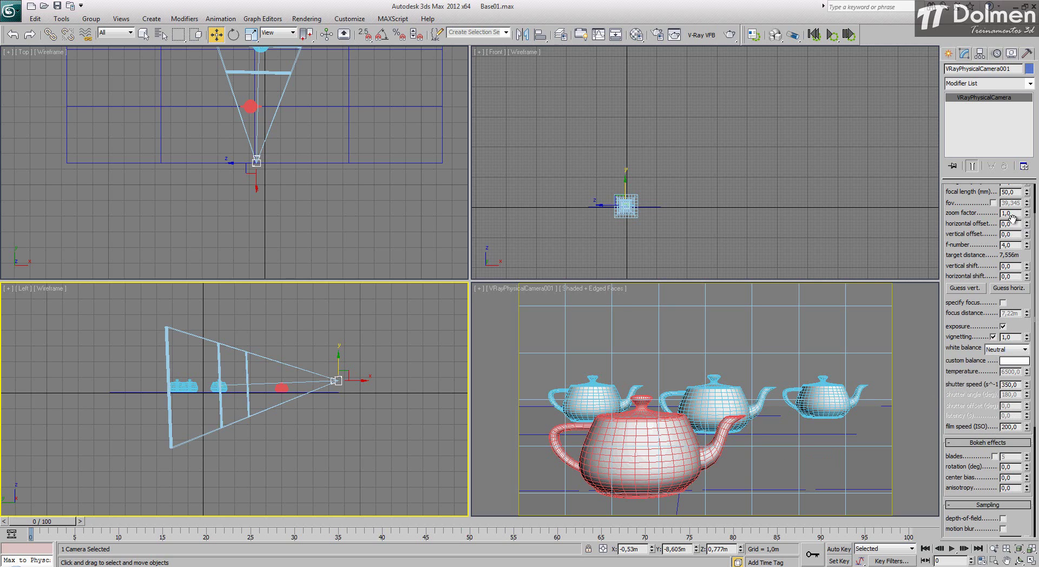
Move the camera target in the Top view beside the front teapot, to about Y -5.18 m
drag(970, 415, 978, 220)
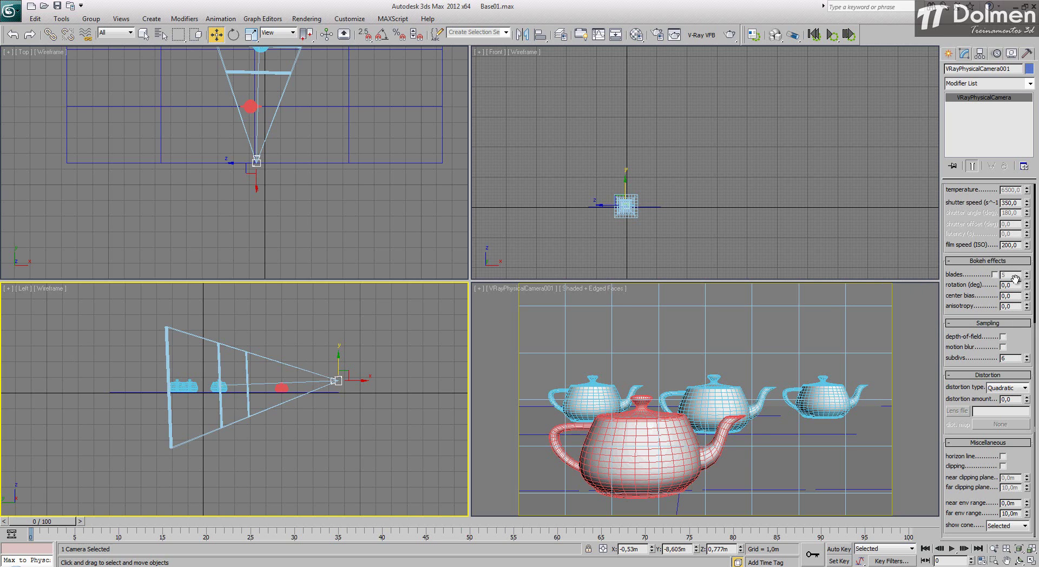
middle_drag(265, 87, 303, 130)
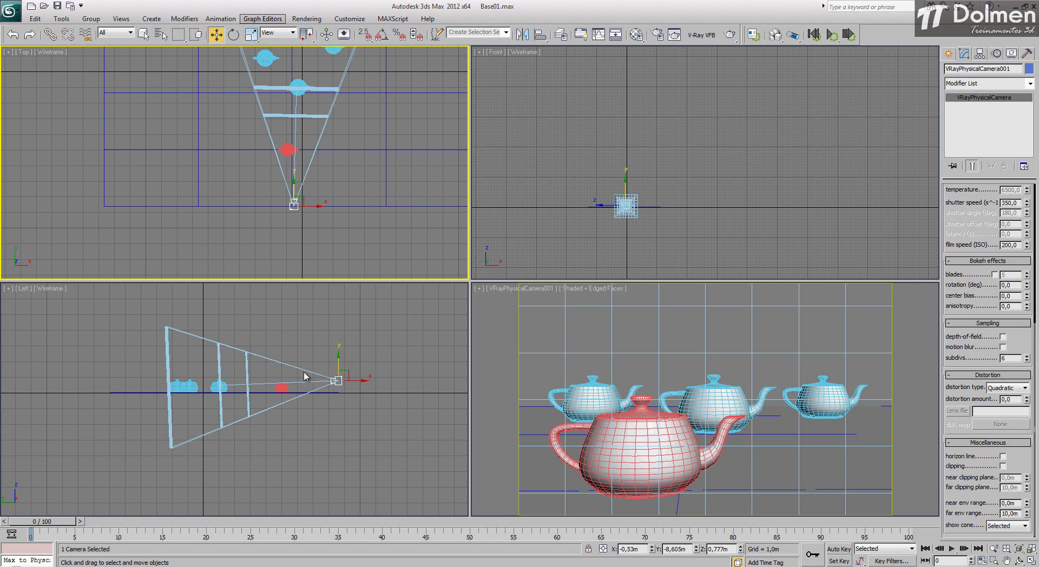
click(337, 381)
right_click(296, 360)
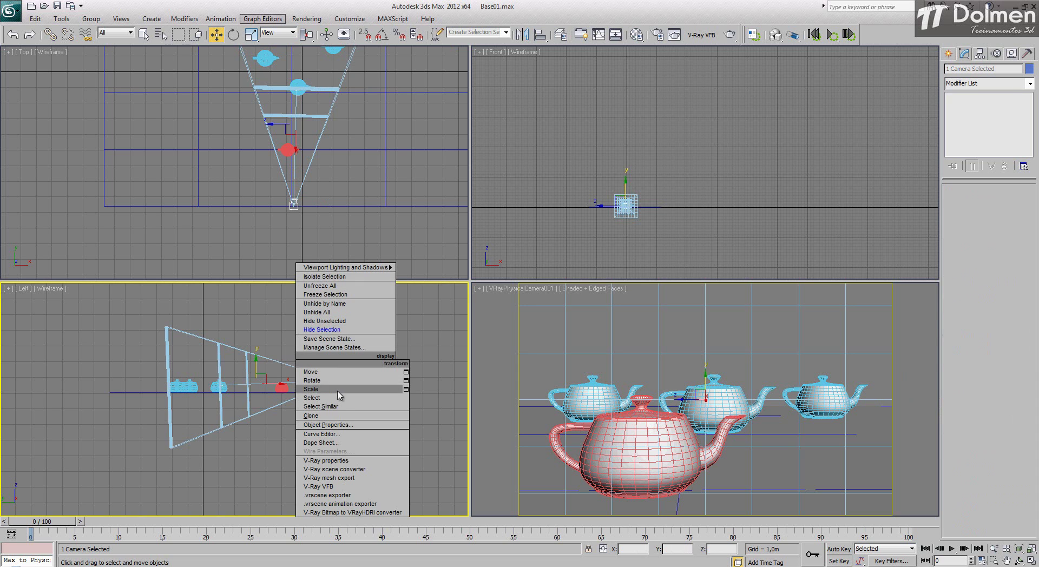
click(220, 302)
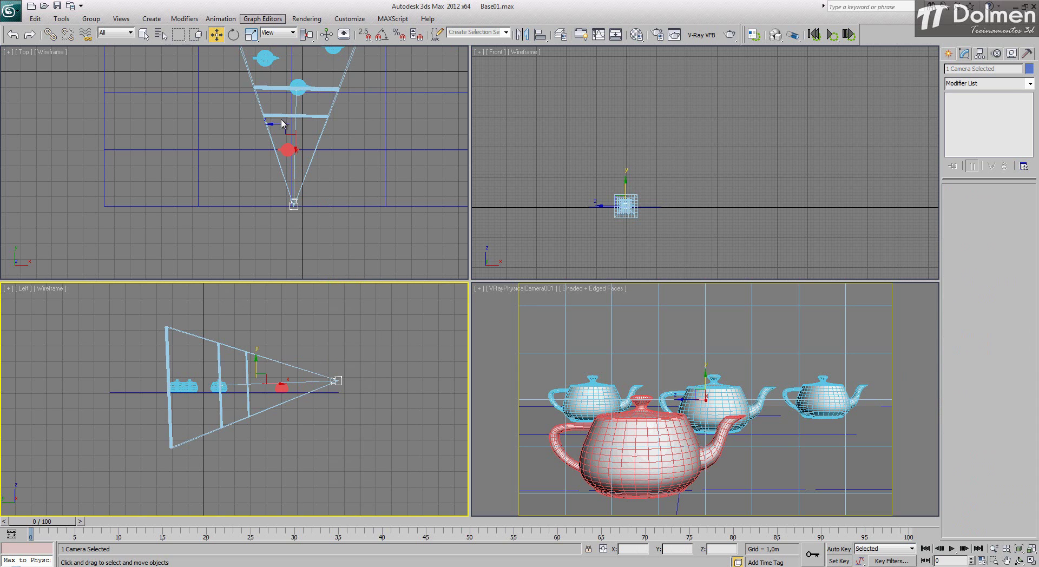
middle_click(294, 86)
scroll(295, 86, up, 10)
click(334, 145)
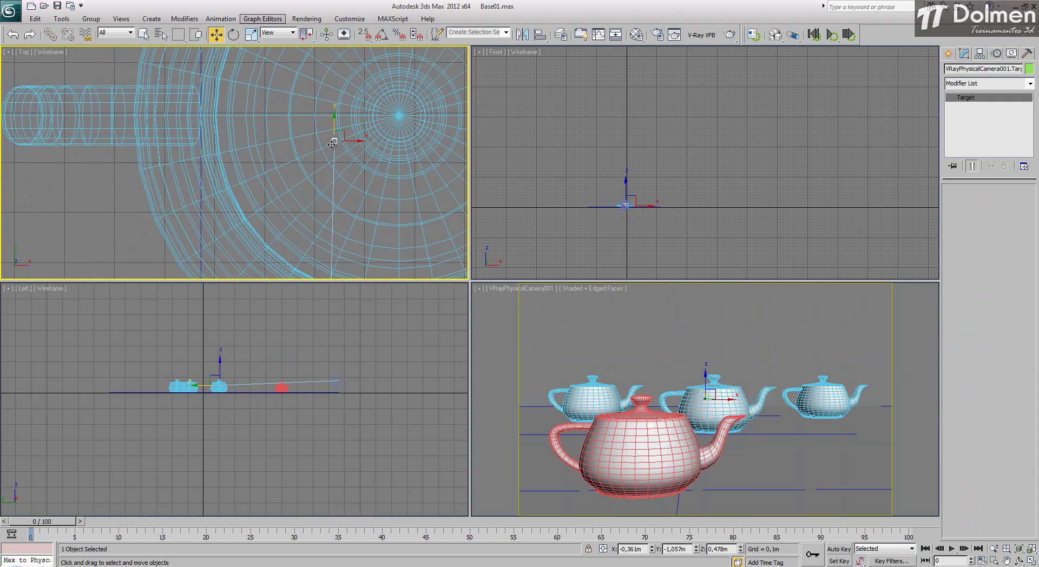
scroll(335, 120, down, 10)
drag(334, 104, 334, 149)
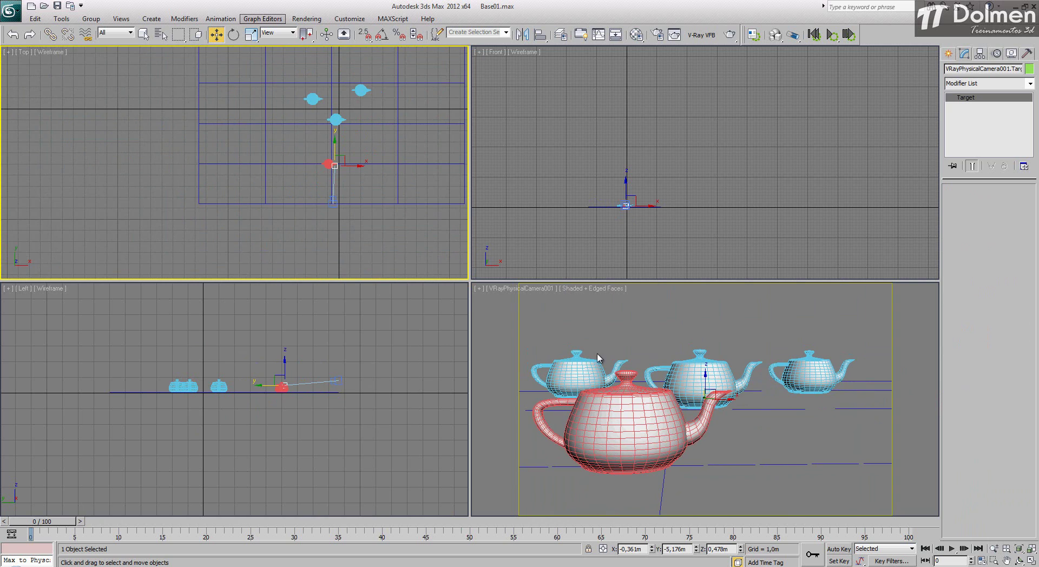
Move the front teapot toward the camera to about X -0.80 m, Y -5.54 m, and lower the camera to about Z 0.53 m
click(327, 164)
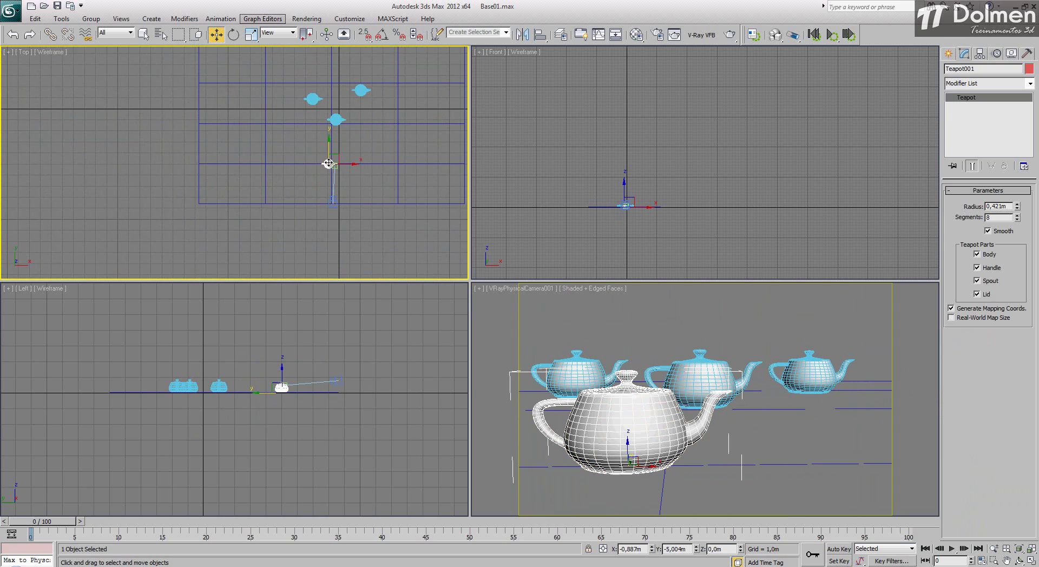
drag(329, 148, 347, 170)
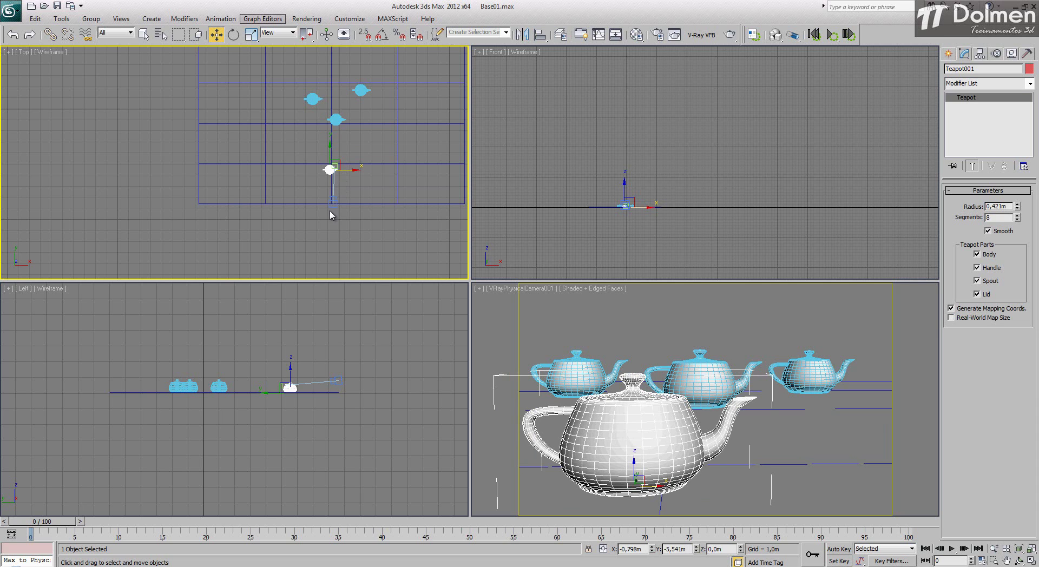
click(337, 382)
drag(341, 363, 344, 367)
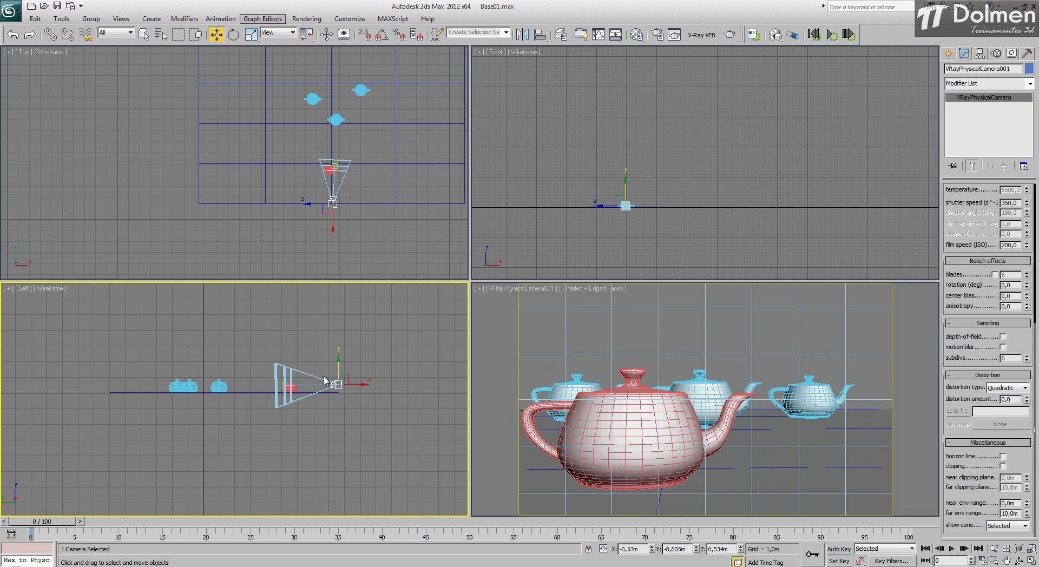
Move the camera target in the Top view level with the front teapot, to about Y -5.60 m
scroll(322, 171, up, 8)
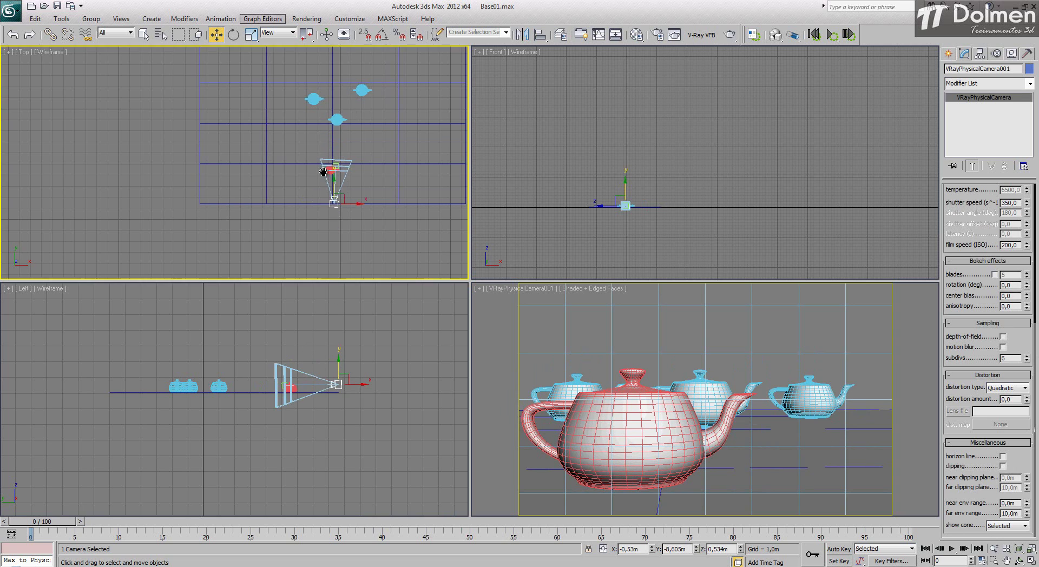
click(396, 129)
drag(396, 129, 396, 156)
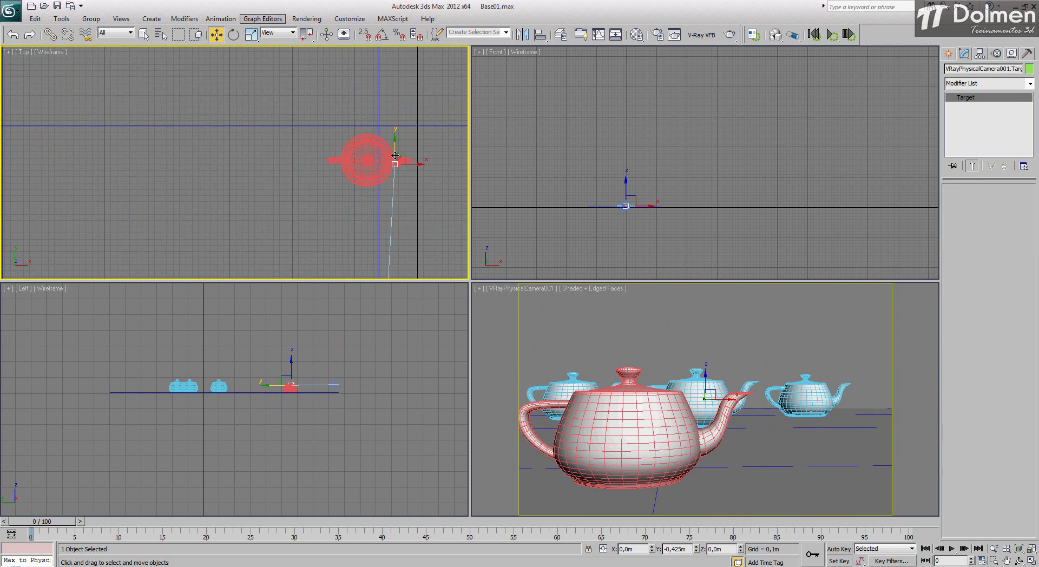
Set the physical camera's f-number to 11 and check the focus range around the front teapot
middle_drag(395, 172, 385, 98)
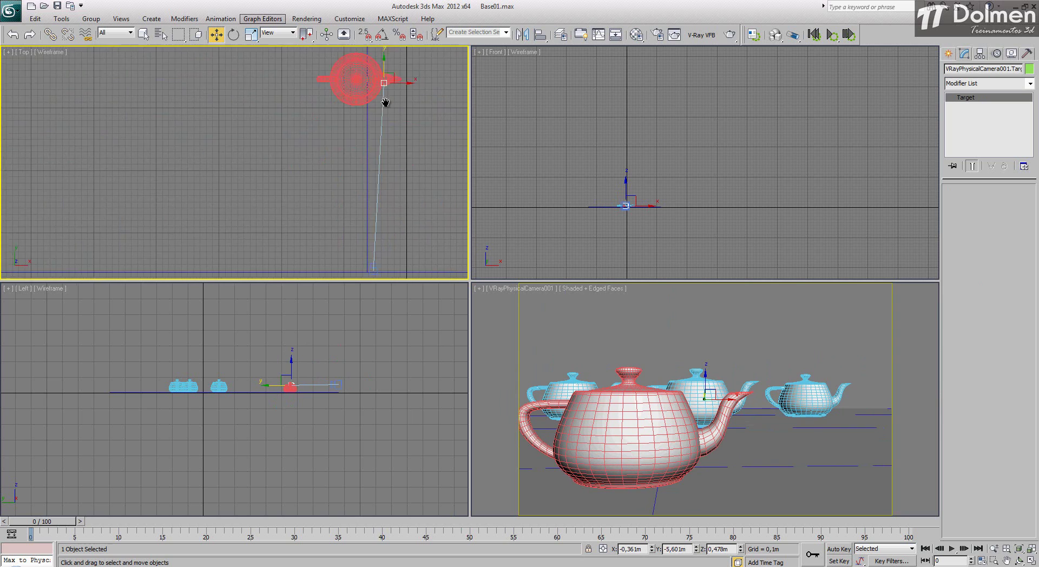
scroll(385, 103, down, 4)
click(379, 181)
scroll(401, 157, up, 4)
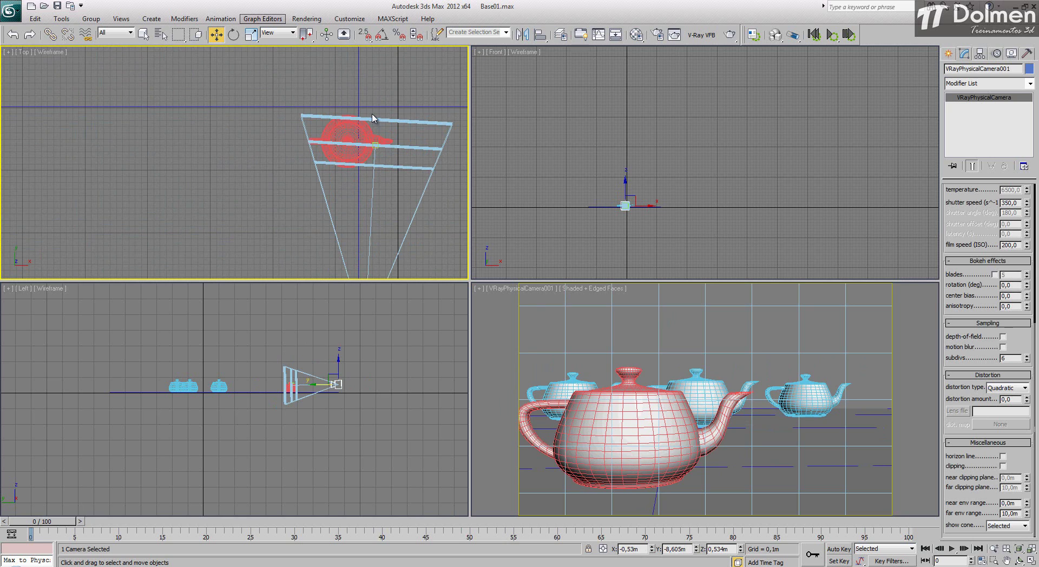
drag(972, 221, 969, 452)
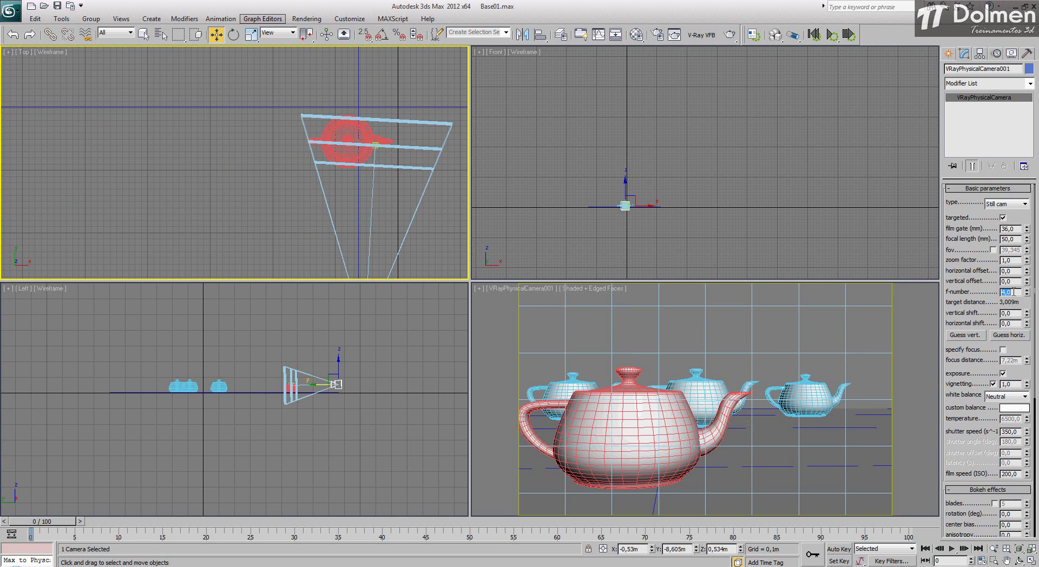
key(Return)
scroll(333, 139, down, 4)
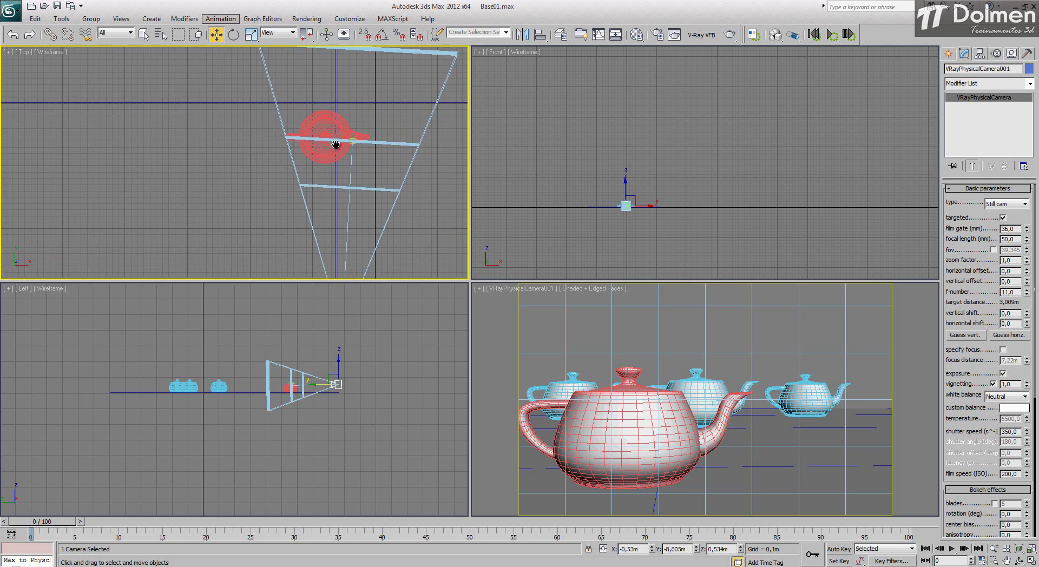
scroll(345, 142, down, 2)
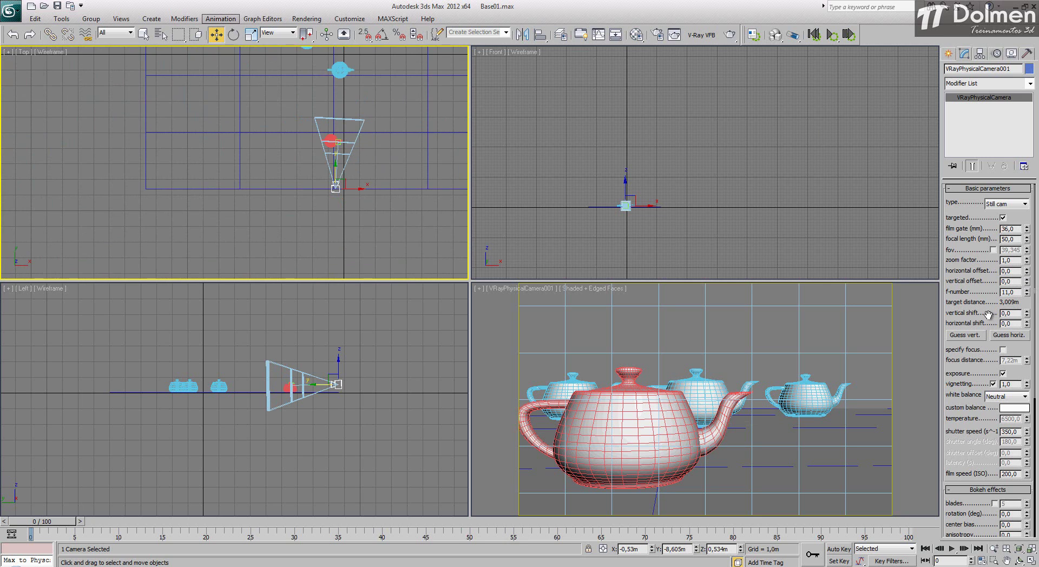
Set the camera's shutter speed to 125, enable depth-of-field sampling, reframe the camera view slightly and render it
drag(989, 315, 980, 263)
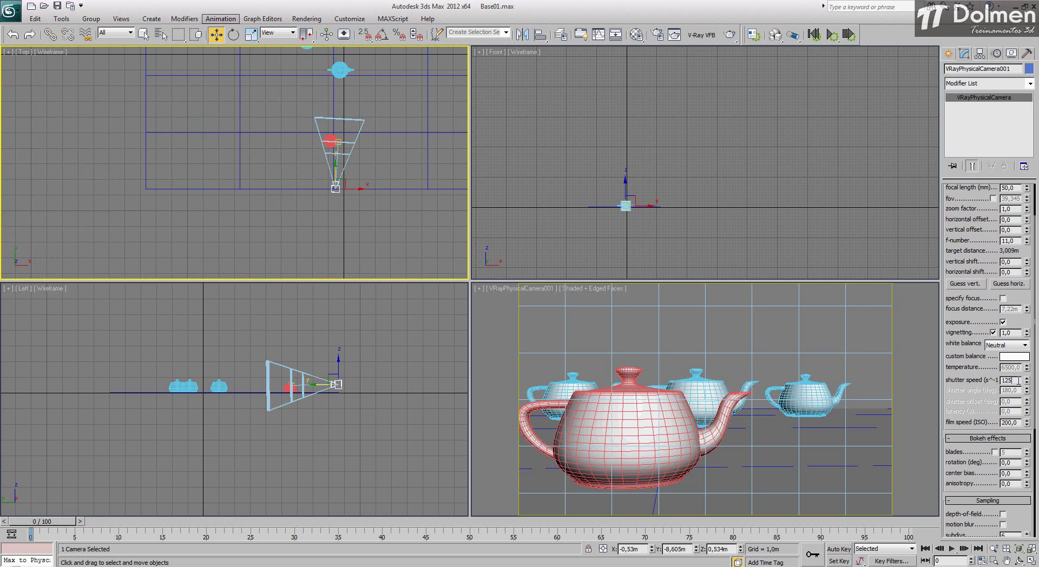
right_click(606, 367)
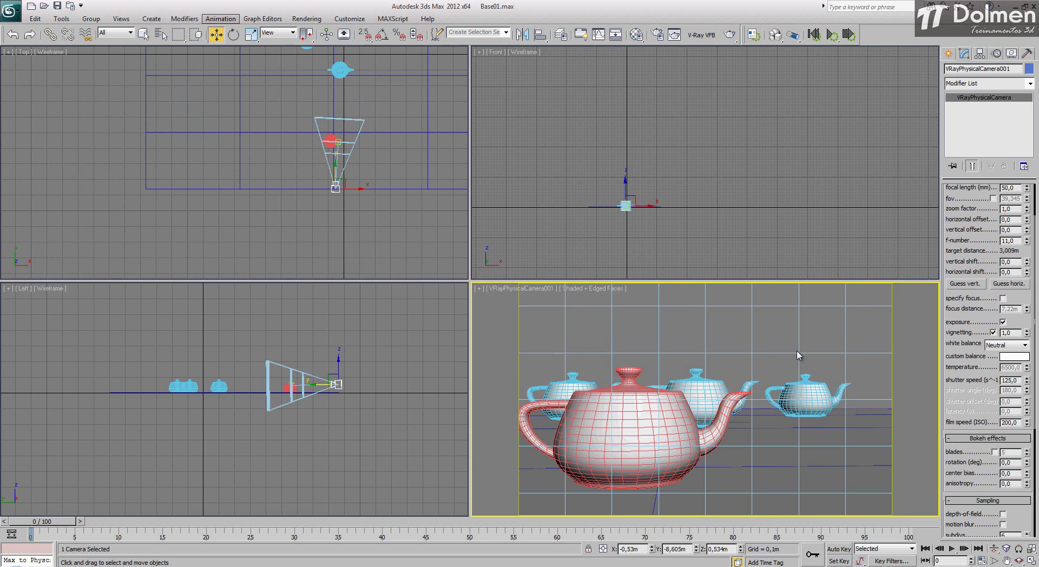
scroll(985, 410, down, 3)
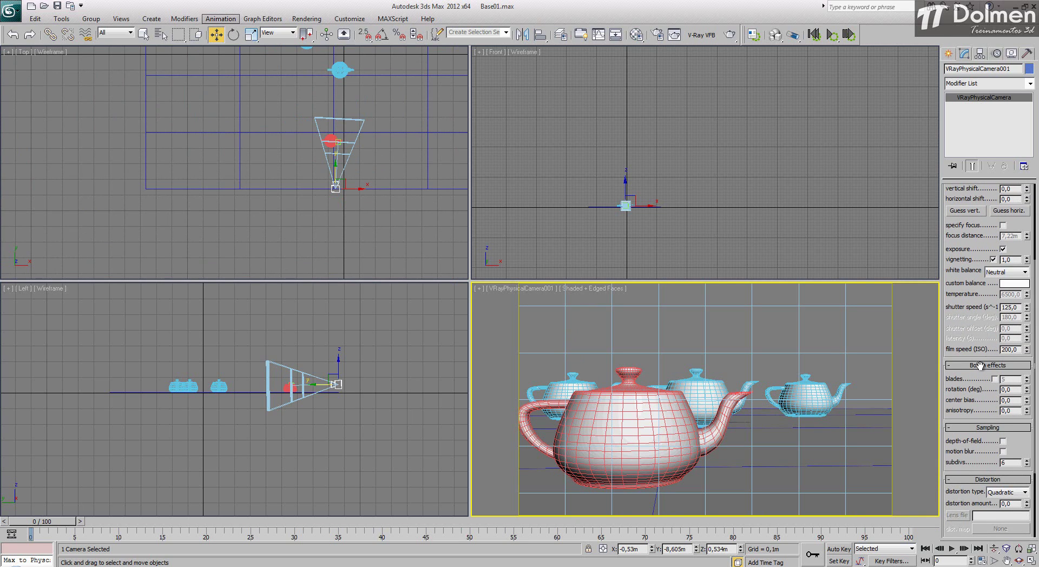
click(1003, 441)
middle_drag(595, 348, 601, 349)
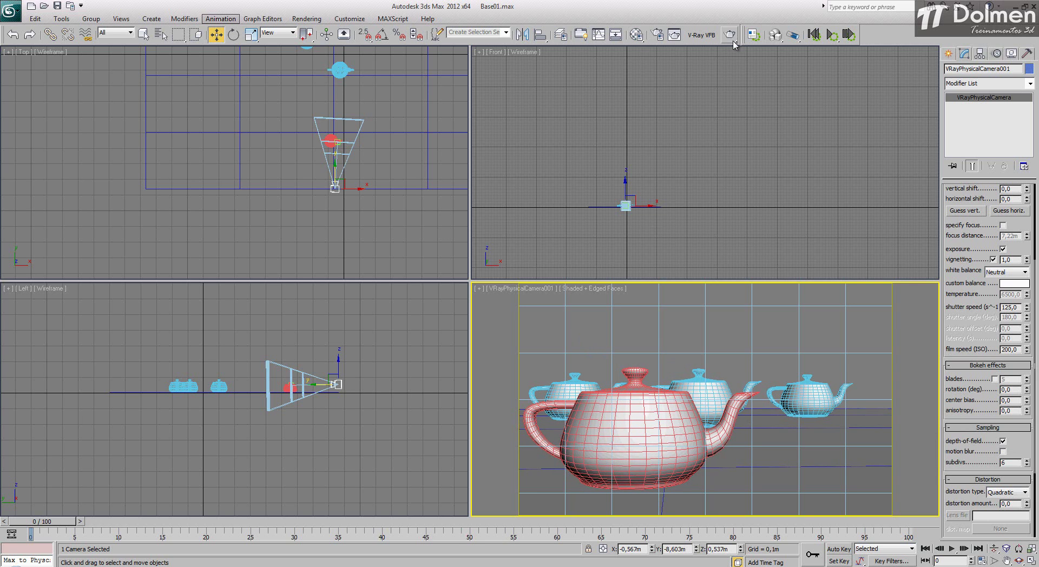
click(731, 35)
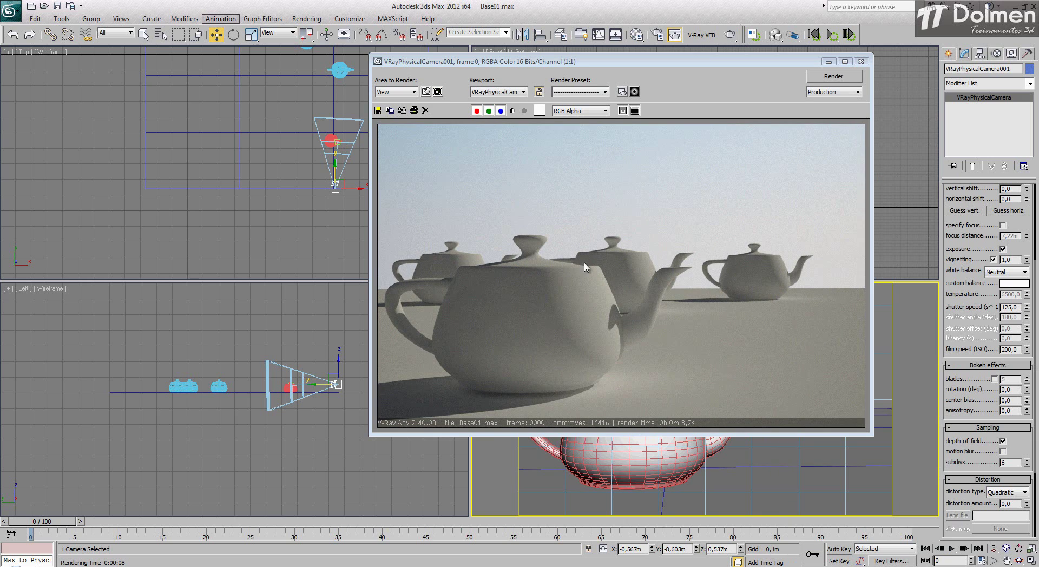
Set the camera's f-number to 8 and shutter speed to 150, and render the view for comparison
drag(989, 225, 984, 347)
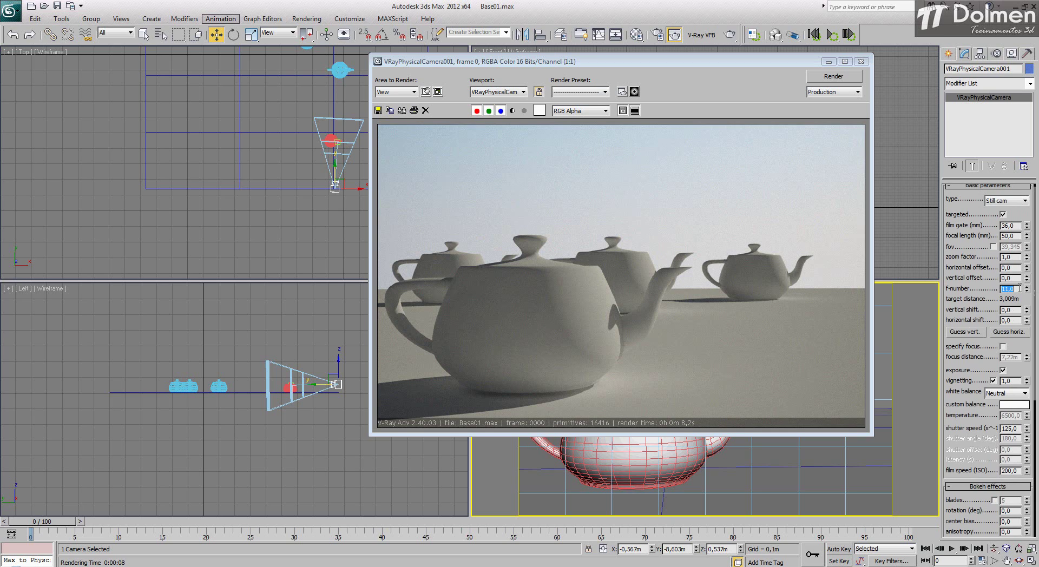
text(8)
key(Return)
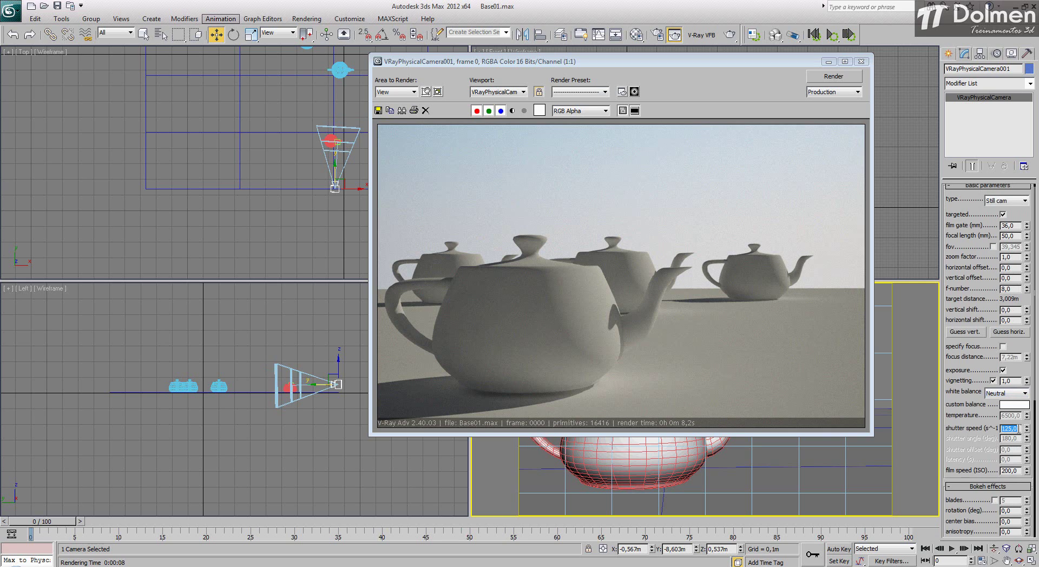
text(150)
key(Return)
click(834, 77)
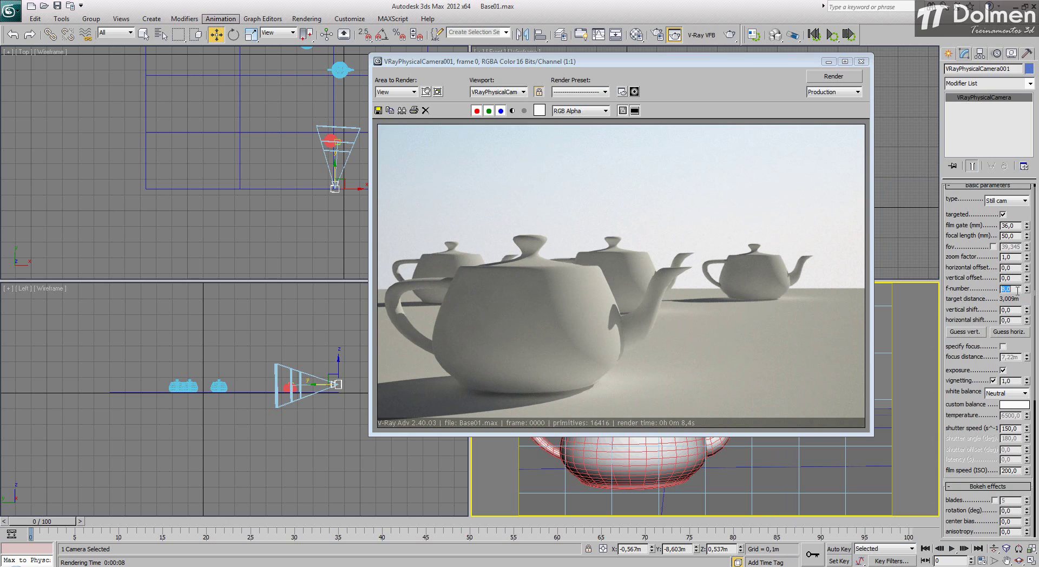
Set the f-number to 4 and shutter speed to 200, render the camera view, and close the rendered image
text(4)
key(Return)
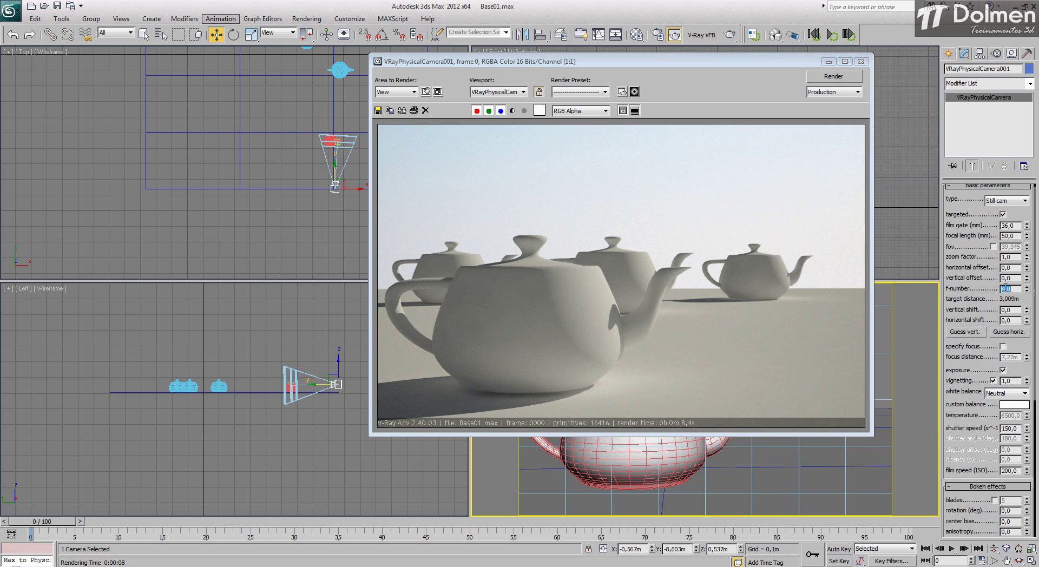
double_click(1016, 428)
click(841, 78)
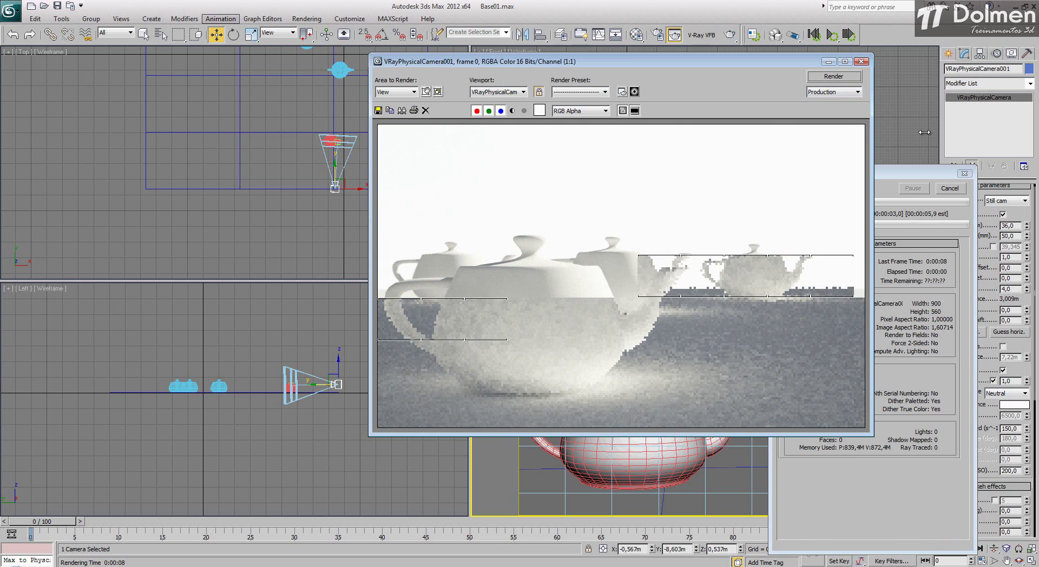
double_click(1015, 428)
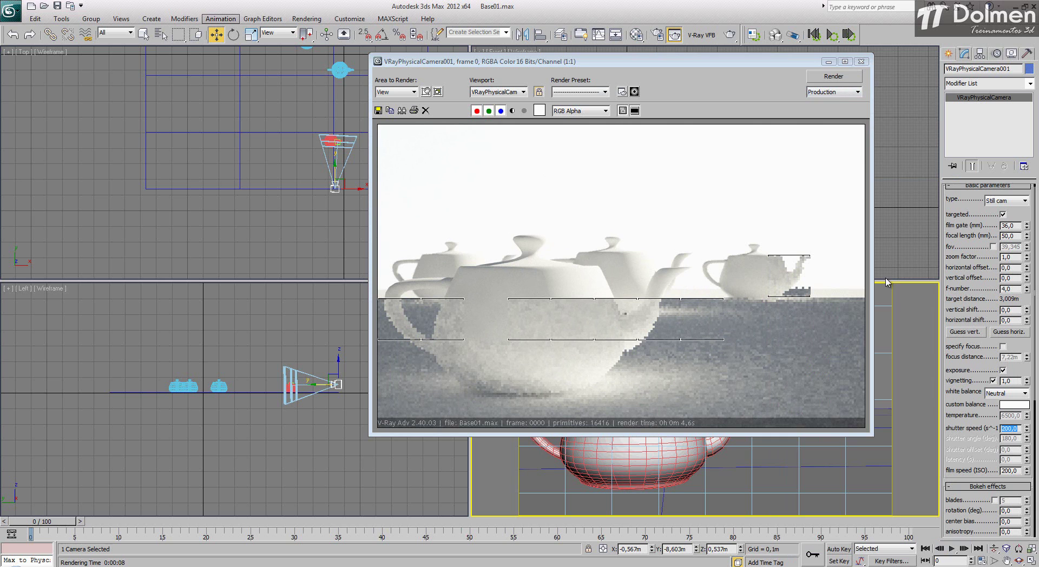
click(840, 76)
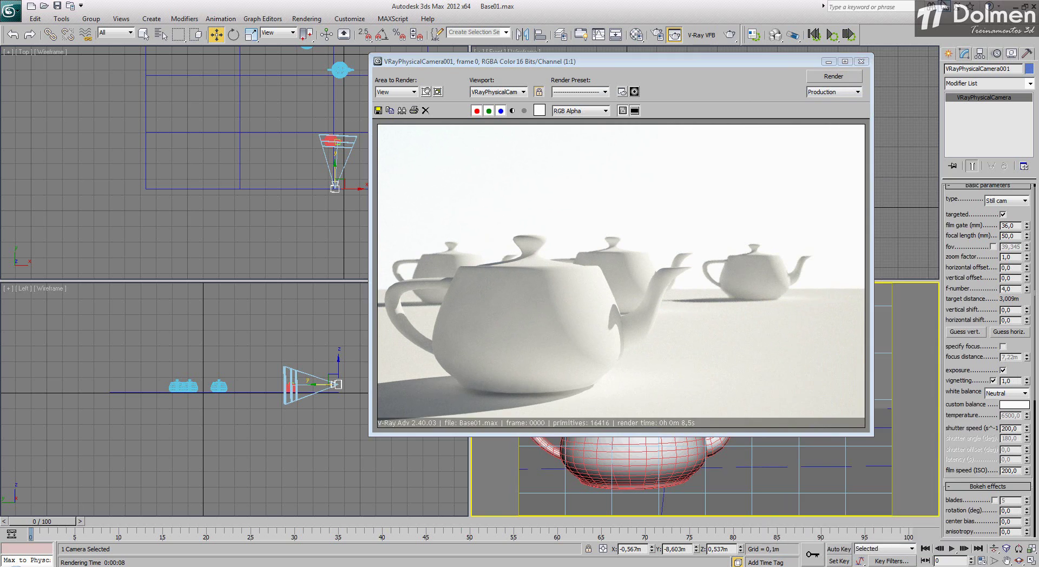
click(862, 62)
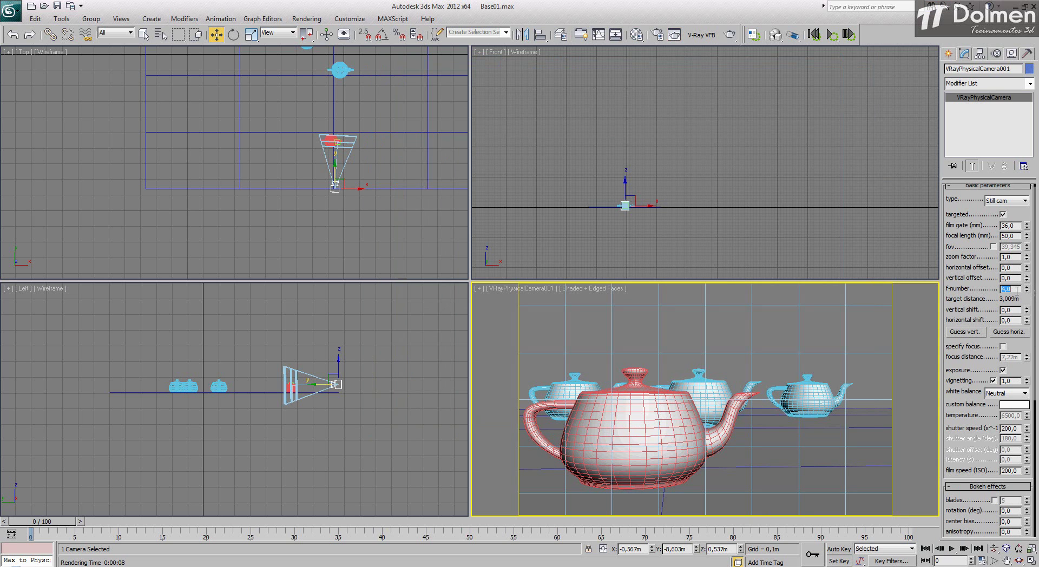
Render the camera view at f-number 2.8 with shutter speed 350, and again with ISO 100 and shutter speed 450
text(8)
key(Return)
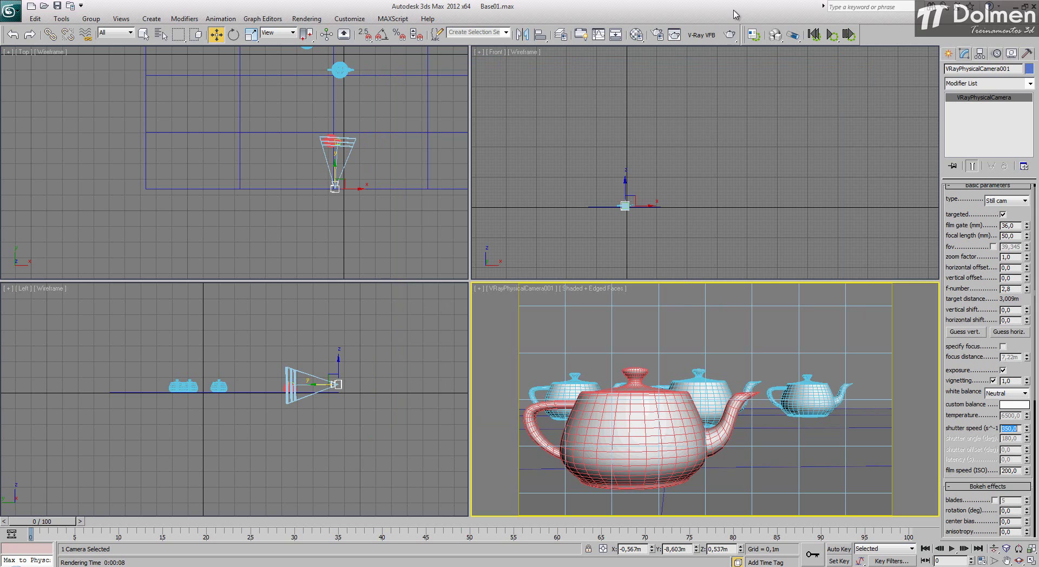
click(730, 35)
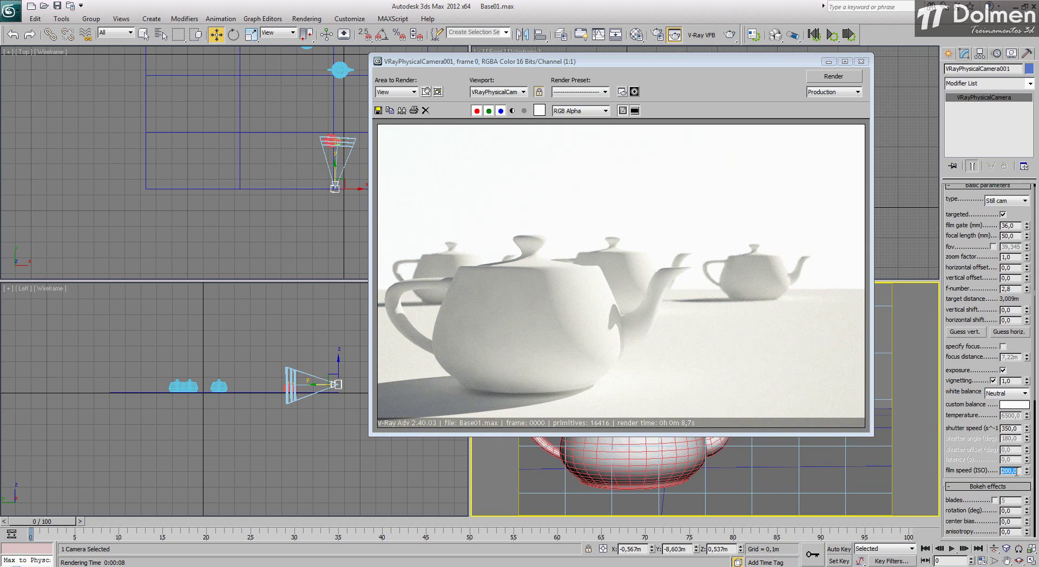
text(9,9)
click(1010, 428)
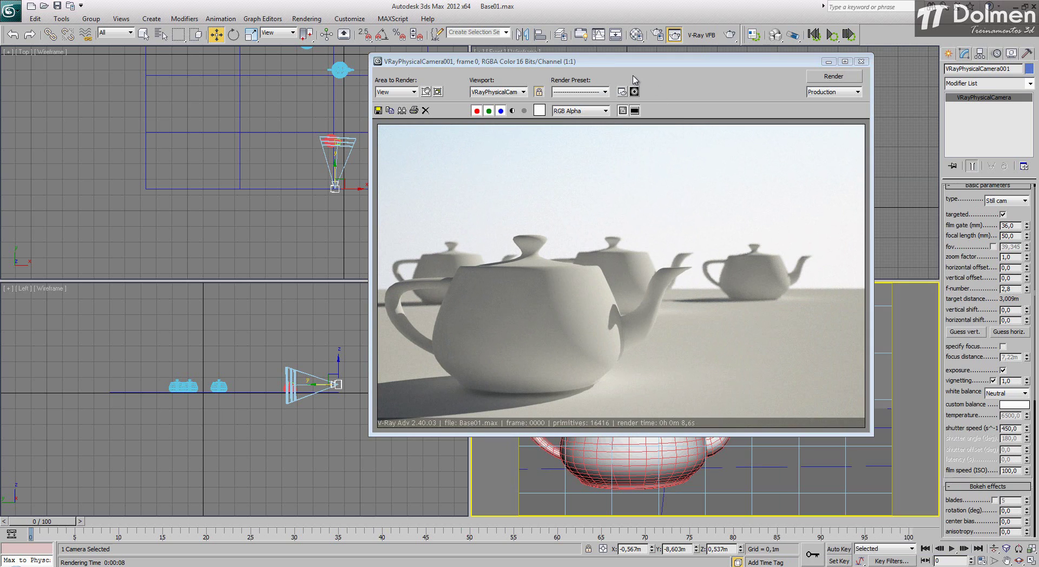
Set the camera's f-number to 1.4 and shutter speed to 600, and start a test render
double_click(1016, 289)
text(1,4)
key(Return)
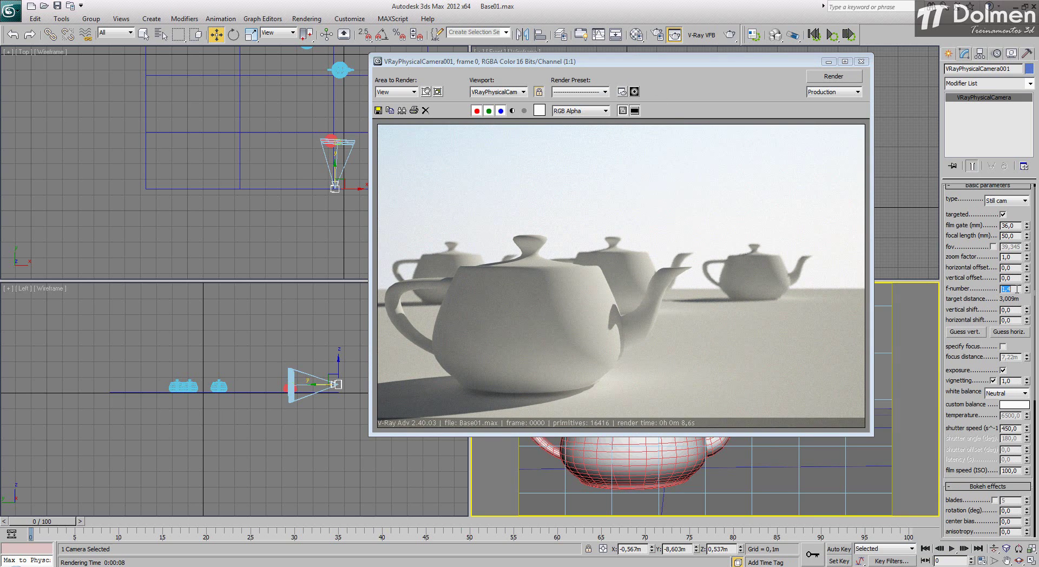
double_click(1018, 428)
text(600)
key(Return)
click(837, 81)
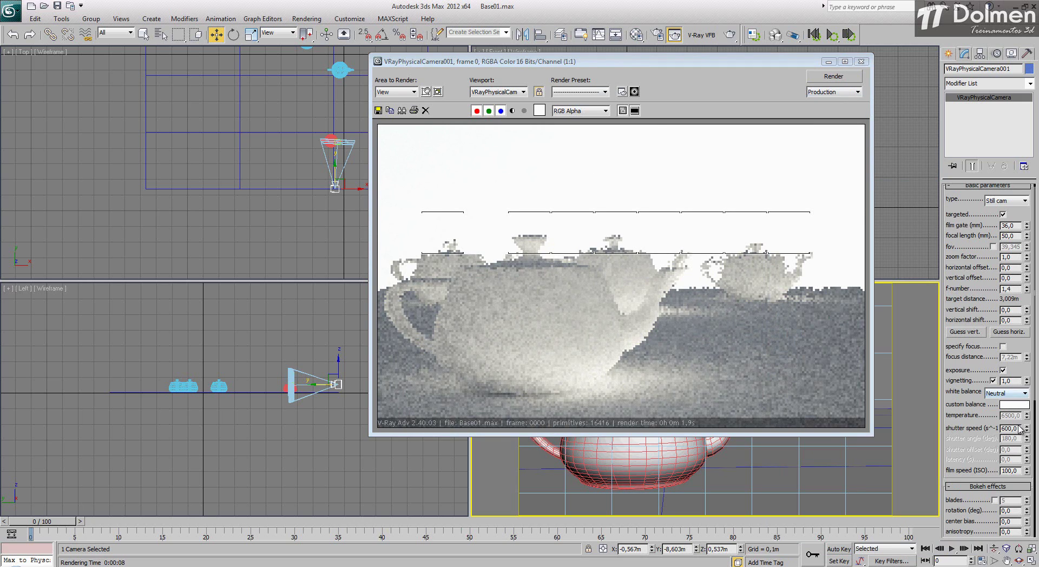
Try a shutter speed of 800 in a test render of the camera view and cancel the render
double_click(1013, 428)
text(800)
key(Return)
click(817, 76)
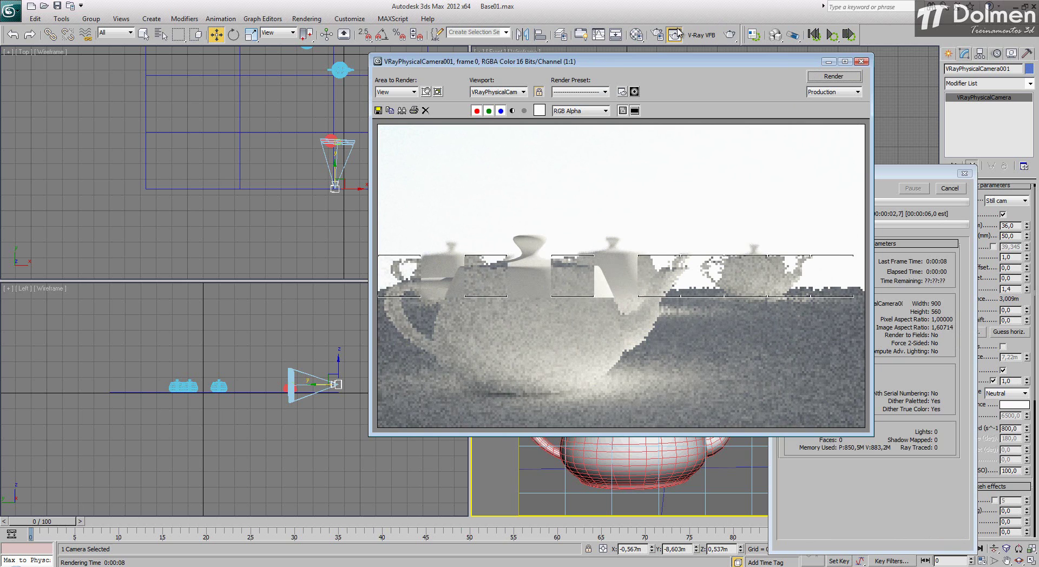
click(950, 189)
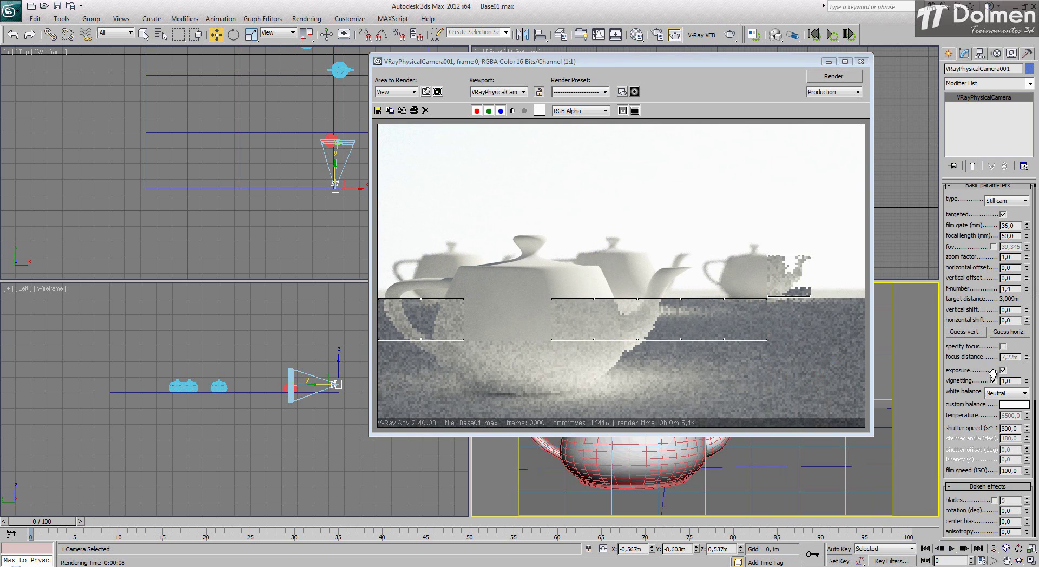
Set the camera's shutter speed to 1200 and render the camera view
double_click(1014, 429)
text(1200)
key(Return)
click(851, 77)
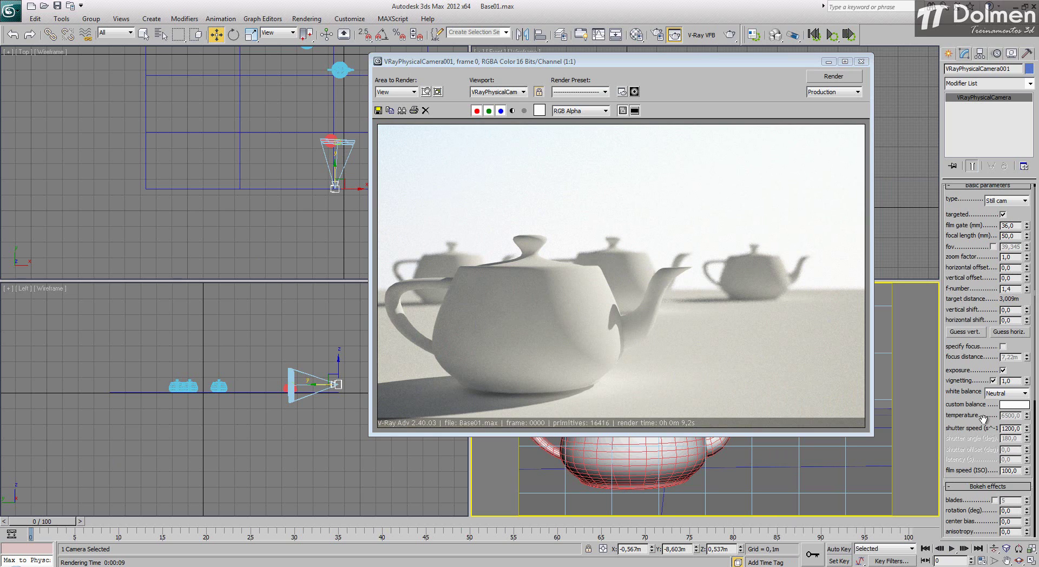
Raise the camera's sampling subdivs to 24 with depth-of-field enabled, render the view, and close the rendered image
drag(981, 417, 966, 202)
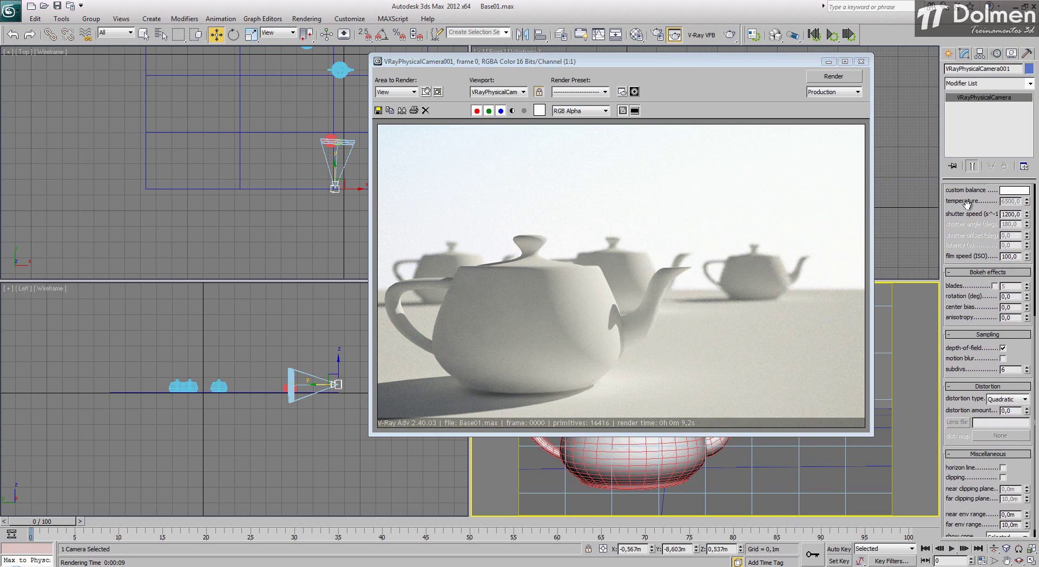
click(1004, 348)
double_click(1011, 369)
text(16)
key(Return)
click(837, 80)
click(836, 80)
click(849, 81)
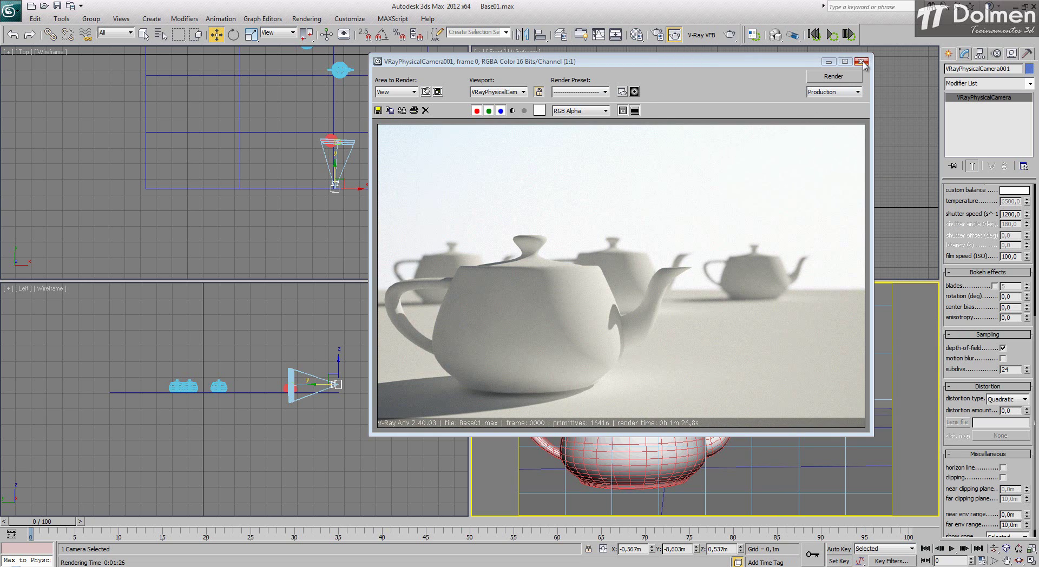
click(863, 62)
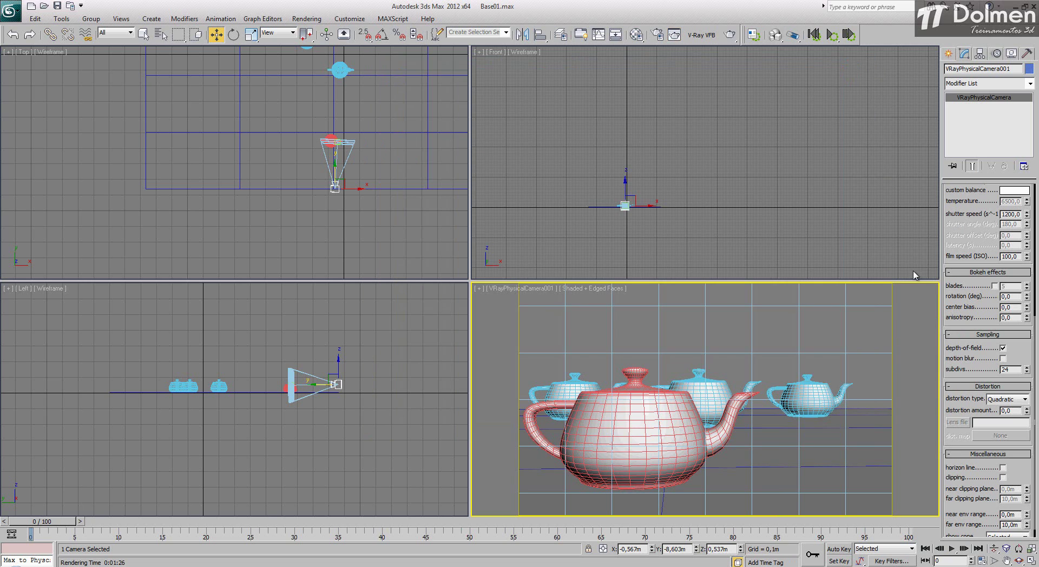
Set the sampling subdivs to 8 and move the camera target in the Top view onto the middle teapot, to about Y -1.04 m
double_click(1015, 370)
text(8)
scroll(336, 137, up, 8)
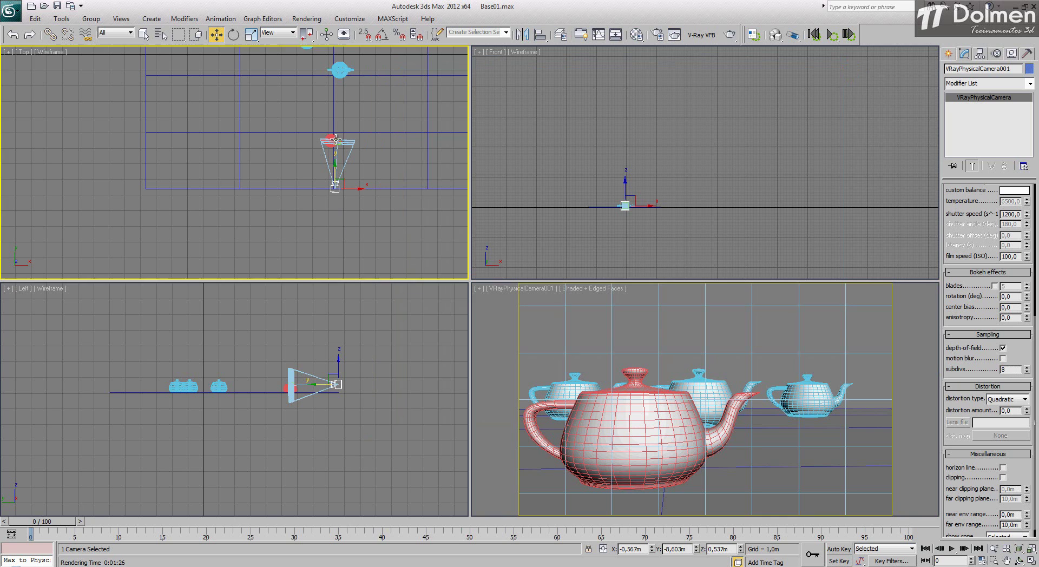
click(349, 155)
scroll(357, 198, down, 6)
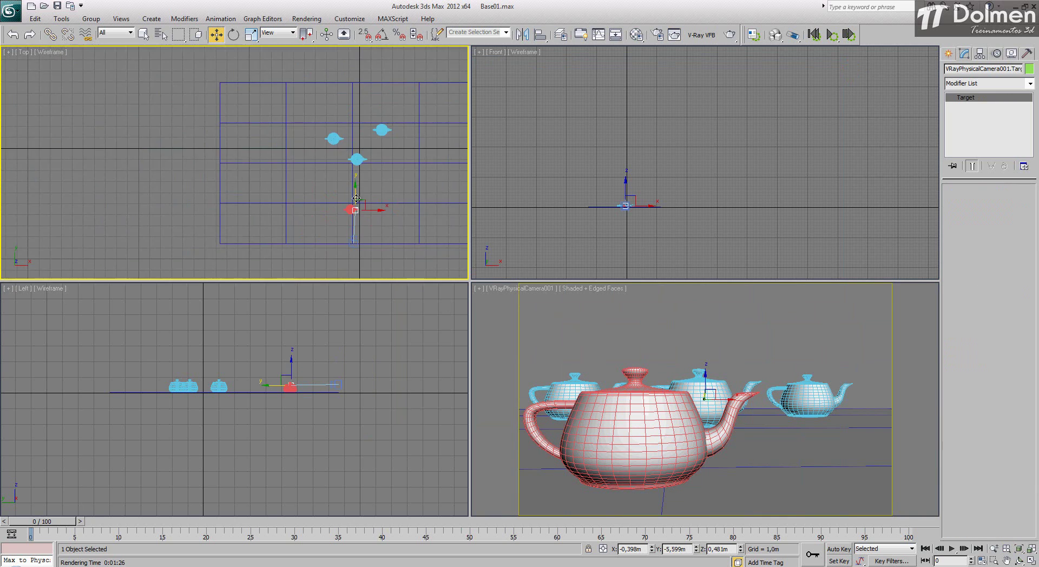
drag(354, 192, 368, 143)
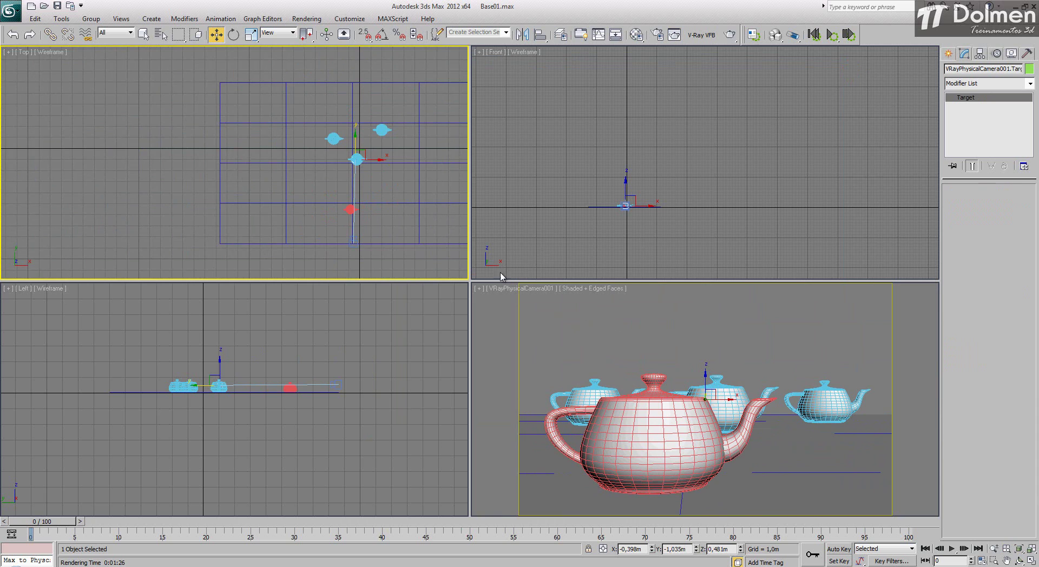
Select the camera to check its focus range around the middle teapot, and render the camera view
click(348, 238)
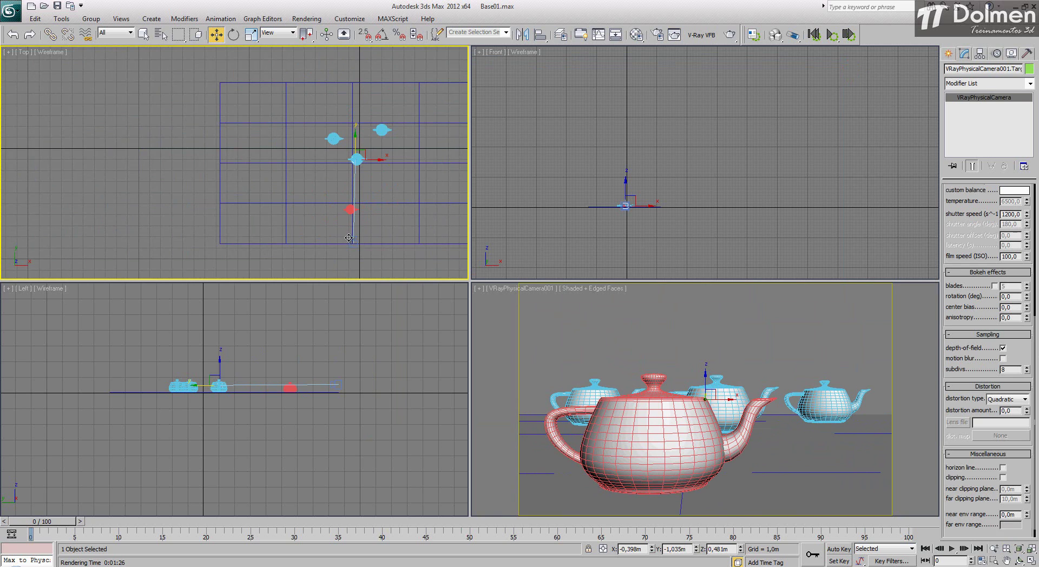
scroll(356, 155, up, 5)
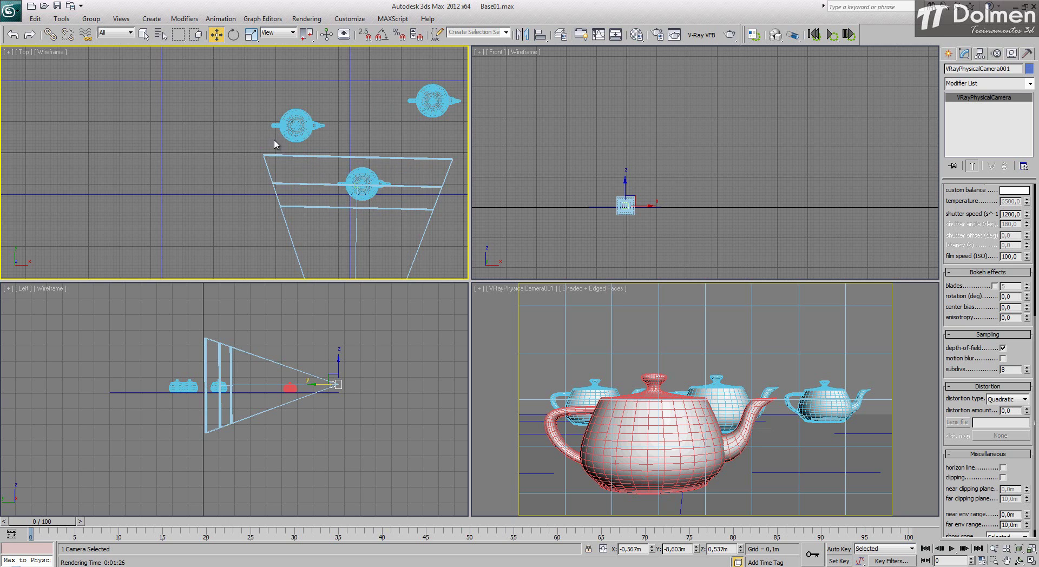
scroll(406, 108, down, 4)
scroll(373, 179, up, 2)
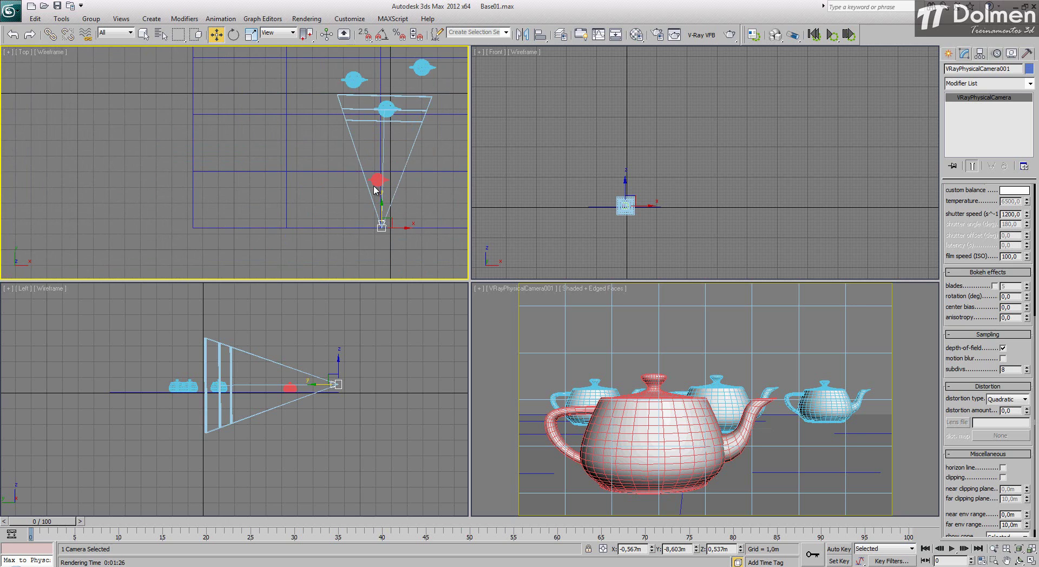
right_click(605, 359)
click(727, 36)
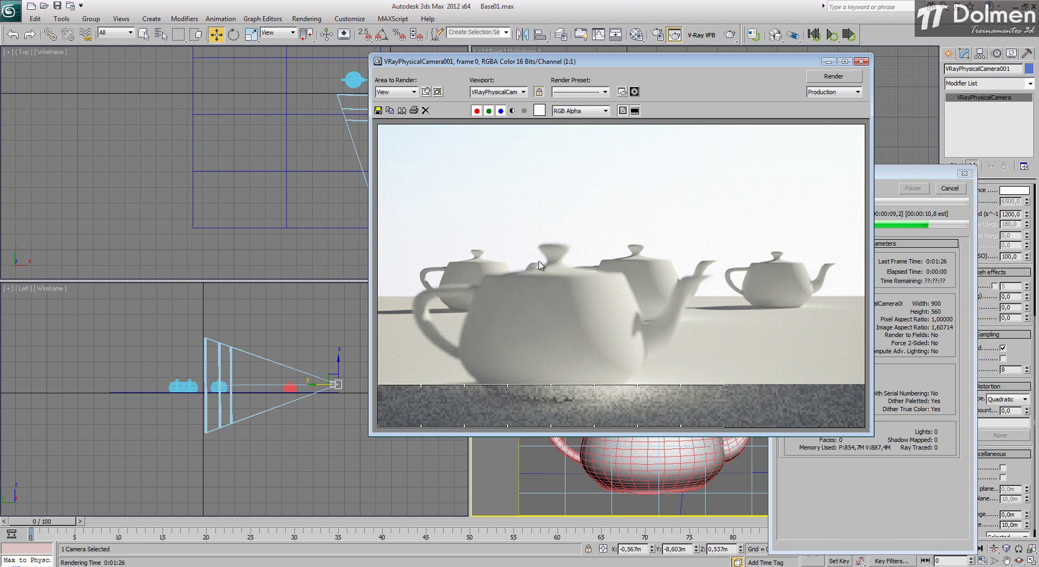
Examine the rendered image up close, comparing the blur of the front teapot with the rear teapots, and close it
scroll(467, 260, up, 1)
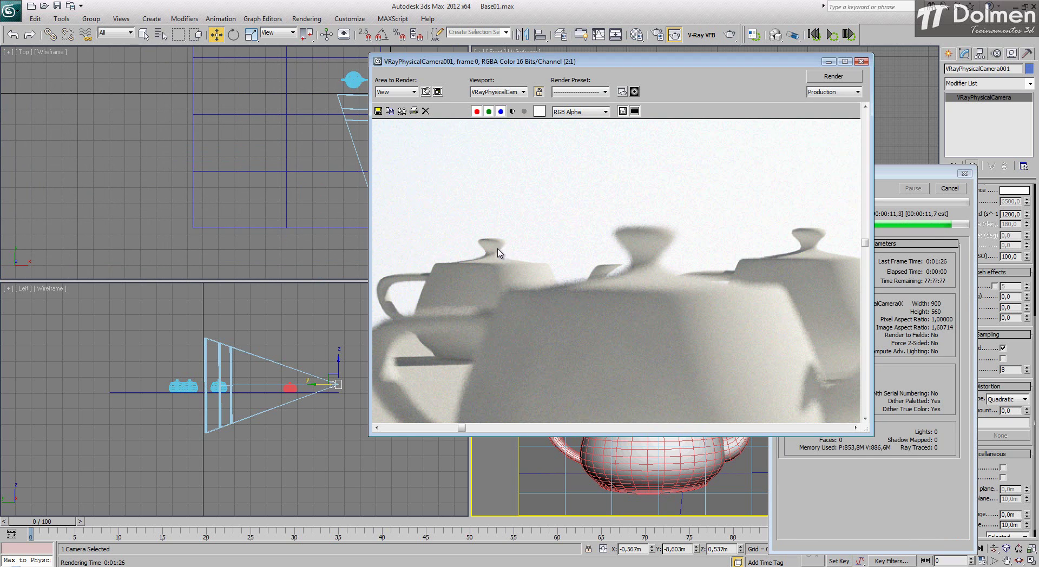
middle_drag(650, 239, 428, 233)
mouse_move(700, 247)
middle_down()
mouse_move(549, 236)
mouse_move(656, 237)
middle_up()
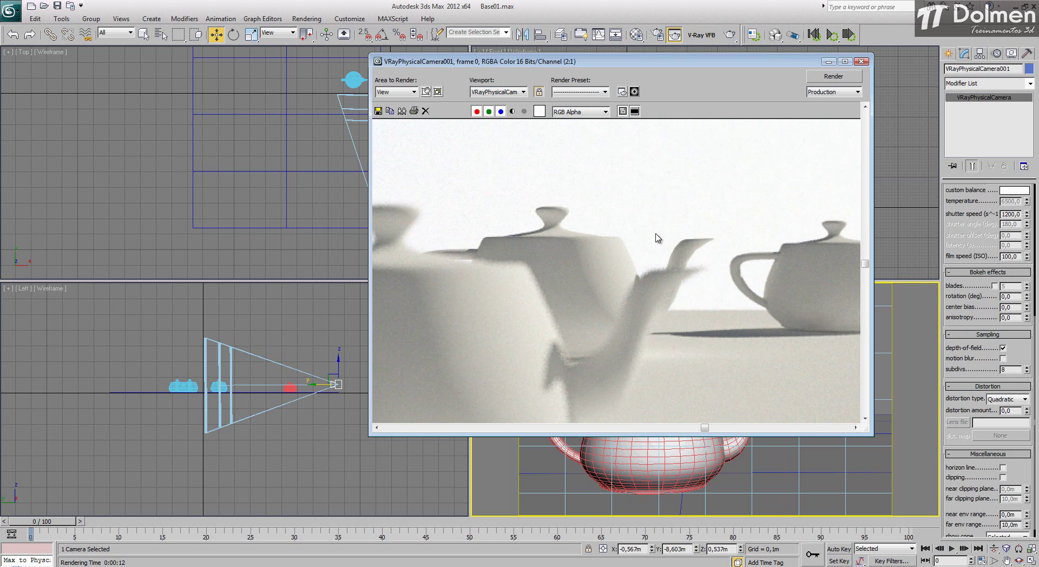
scroll(663, 233, down, 2)
scroll(668, 230, up, 1)
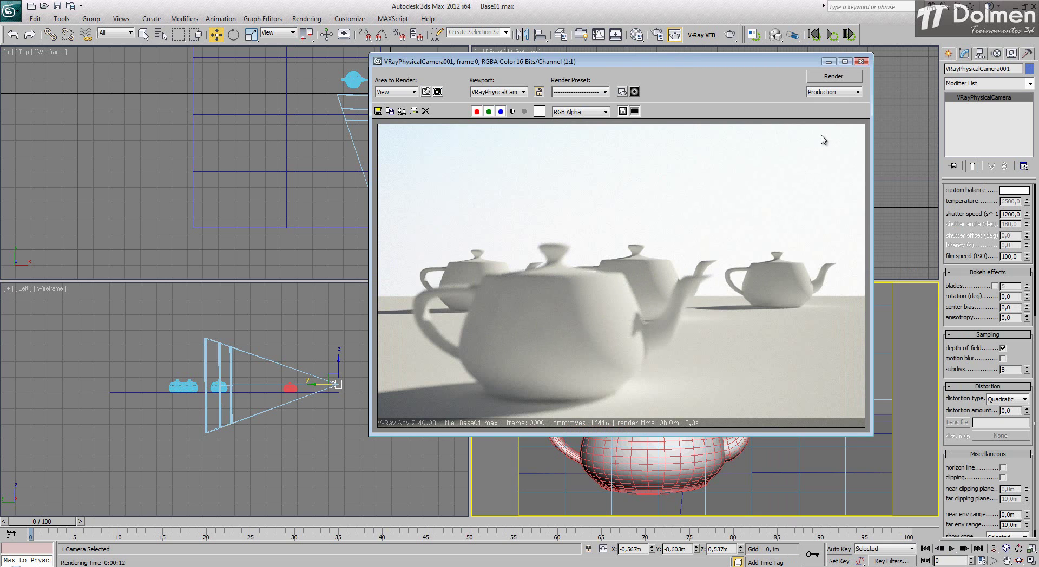
click(861, 62)
Move the camera target in the Top view back between the two rear teapots, to about Y 1.88 m
middle_drag(391, 142, 391, 192)
click(383, 159)
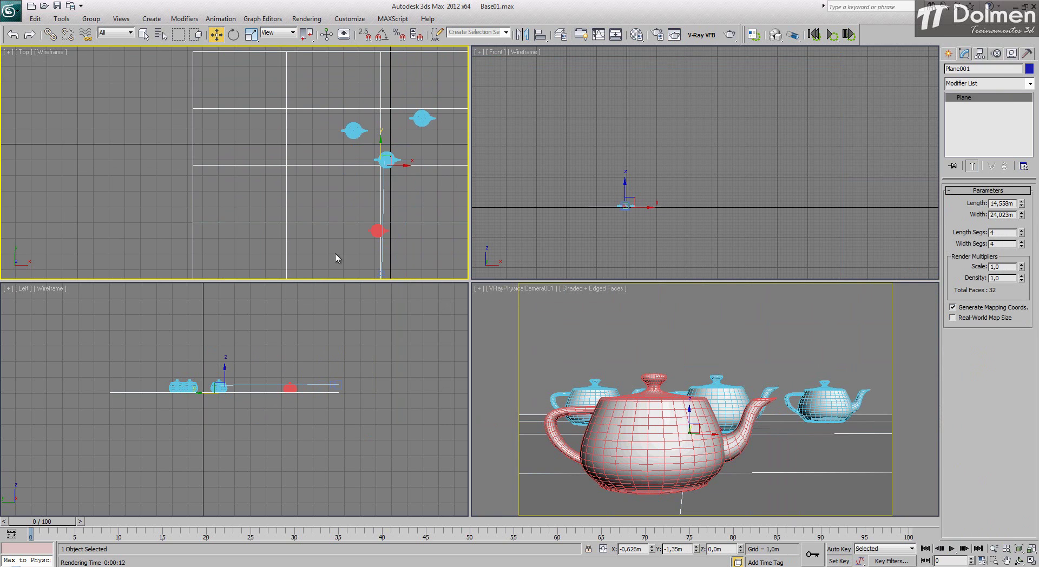
scroll(394, 153, up, 5)
scroll(345, 232, up, 2)
click(368, 209)
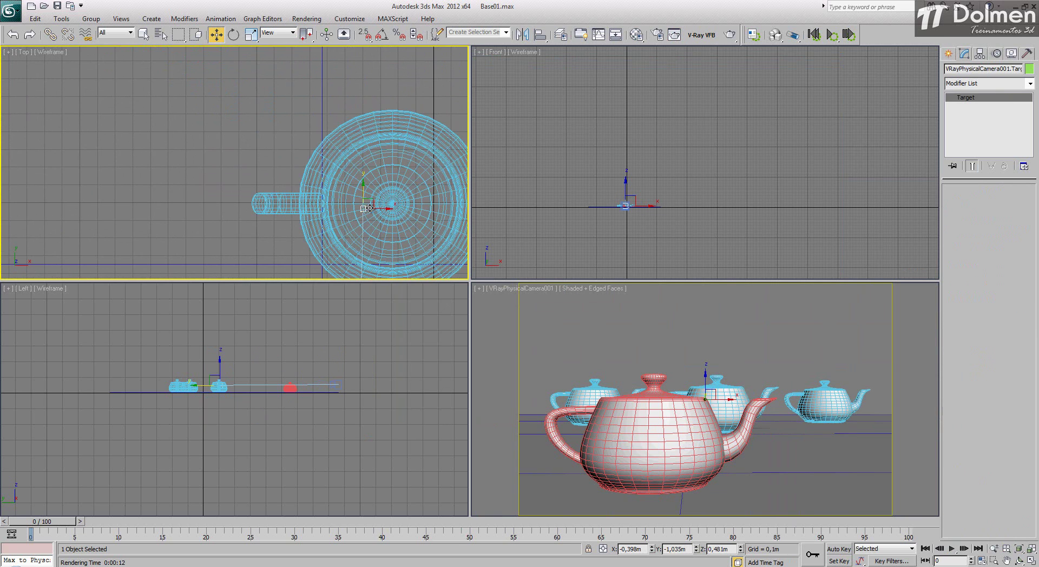
scroll(370, 208, down, 7)
drag(390, 200, 393, 137)
scroll(394, 155, down, 3)
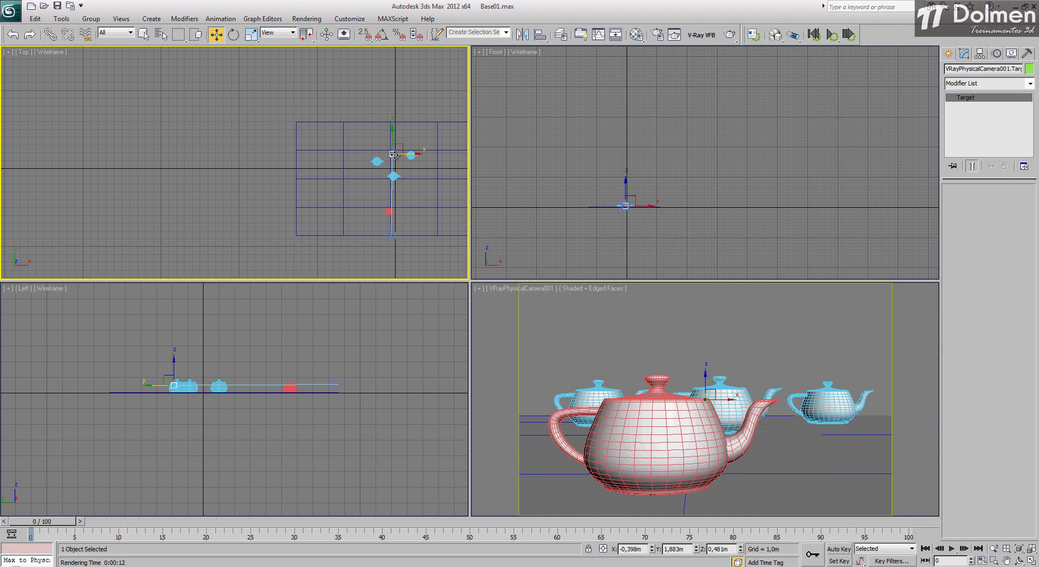
Select the camera to check its focus range around the rear teapots, render the camera view, and close the rendered image
click(388, 241)
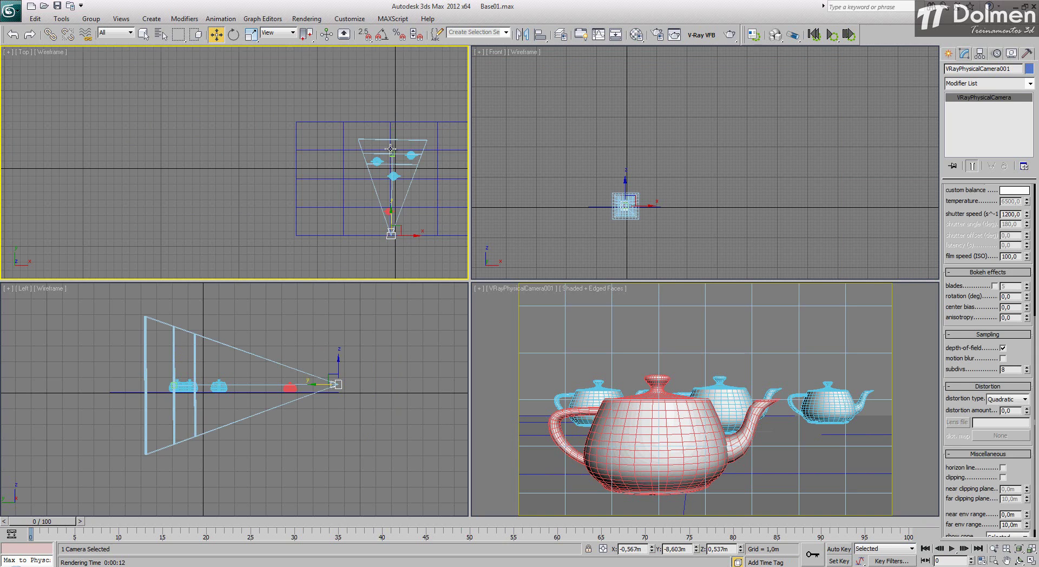
scroll(391, 150, up, 5)
right_click(658, 318)
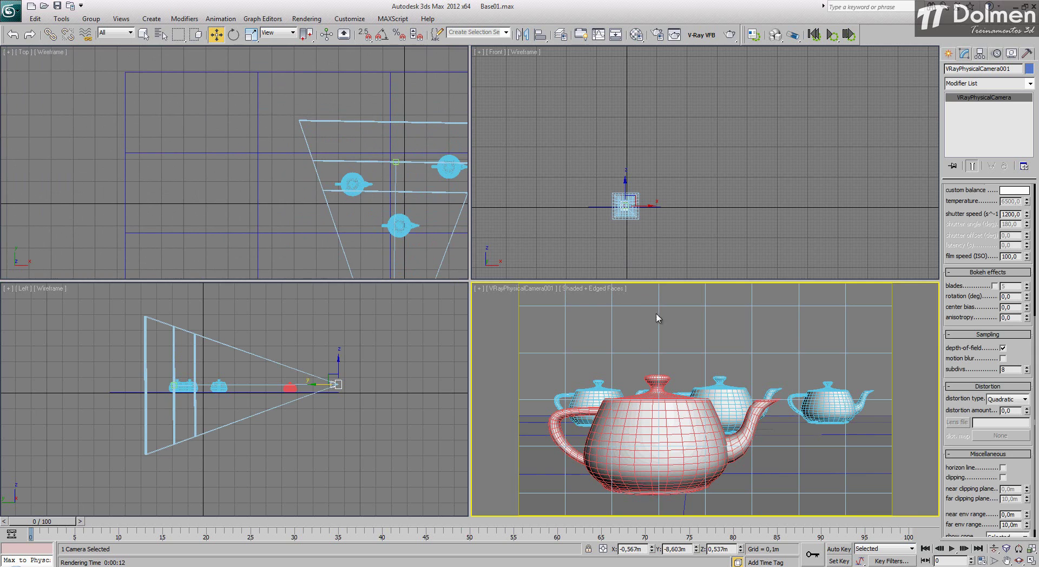
click(730, 36)
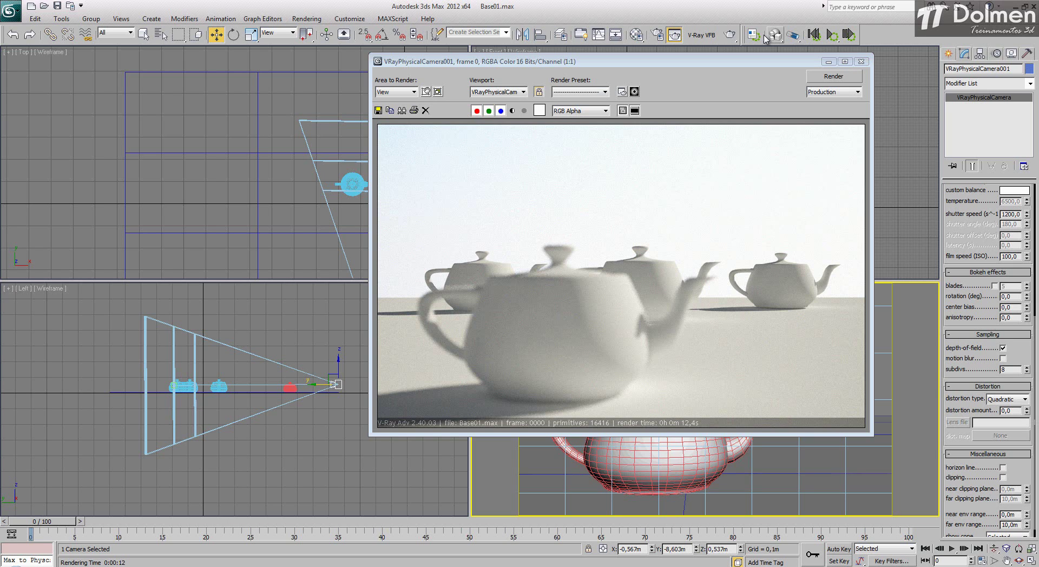
click(861, 62)
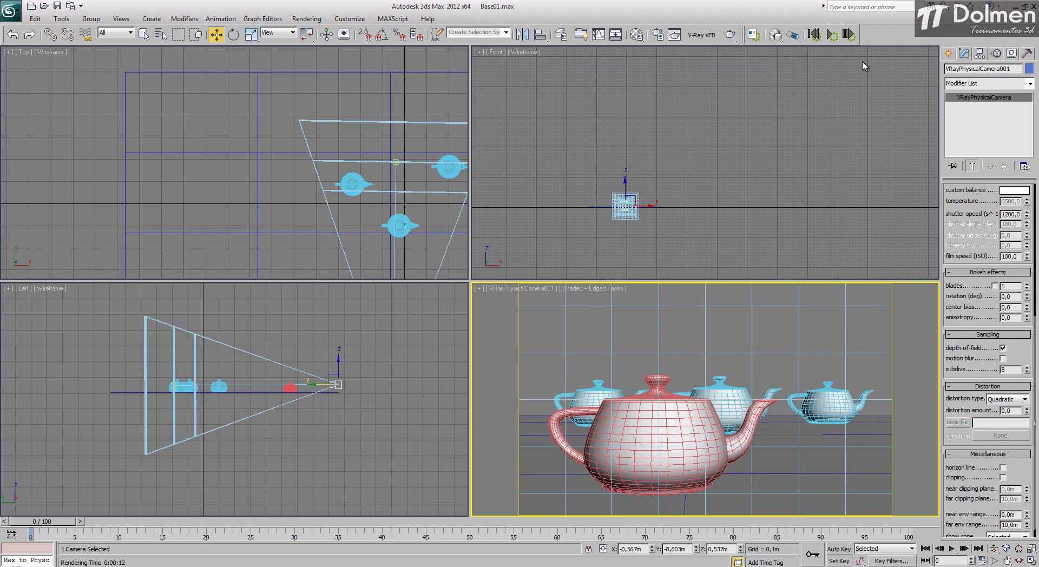
Move the camera target just in front of the middle teapot, to about Y -2.10 m, and select the camera to check its focus range
scroll(970, 214, up, 5)
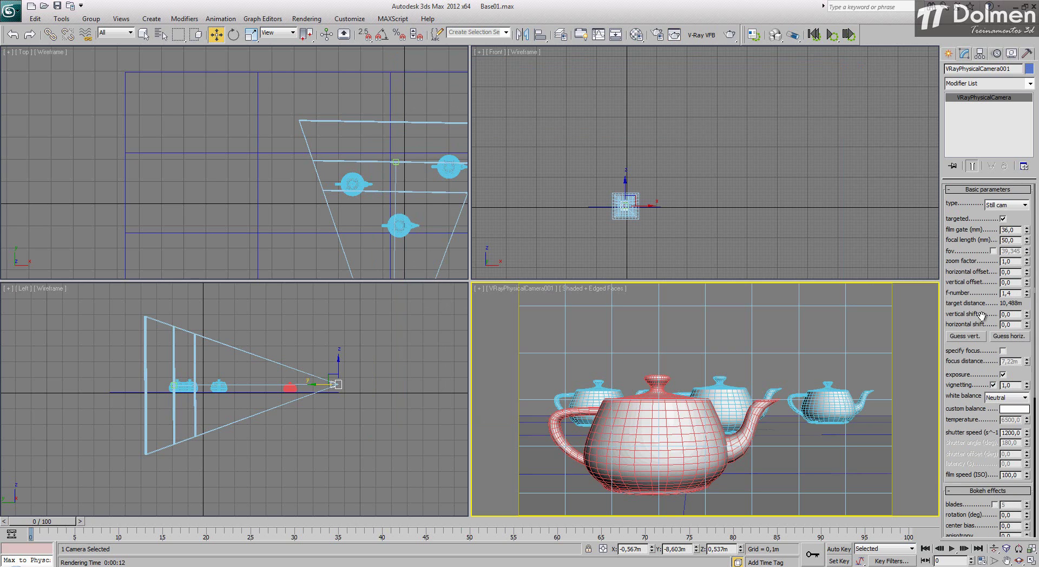
middle_drag(338, 141, 291, 63)
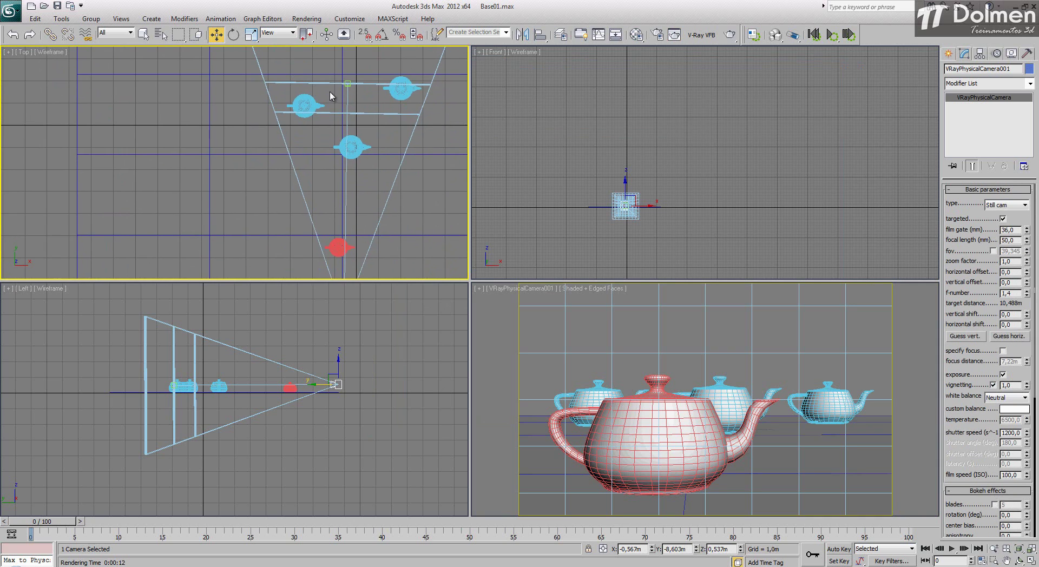
click(347, 84)
scroll(348, 90, down, 3)
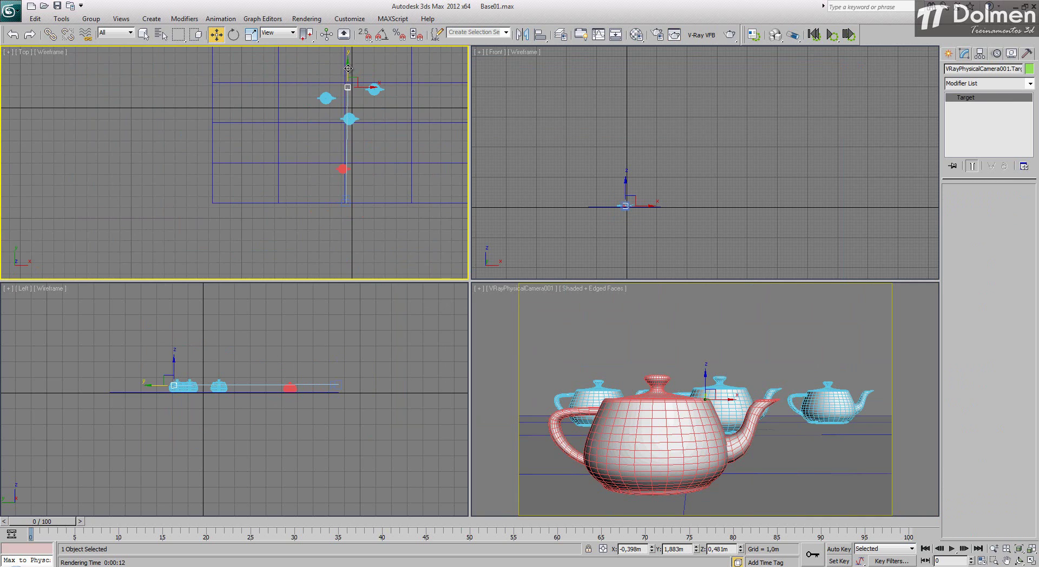
drag(348, 68, 353, 110)
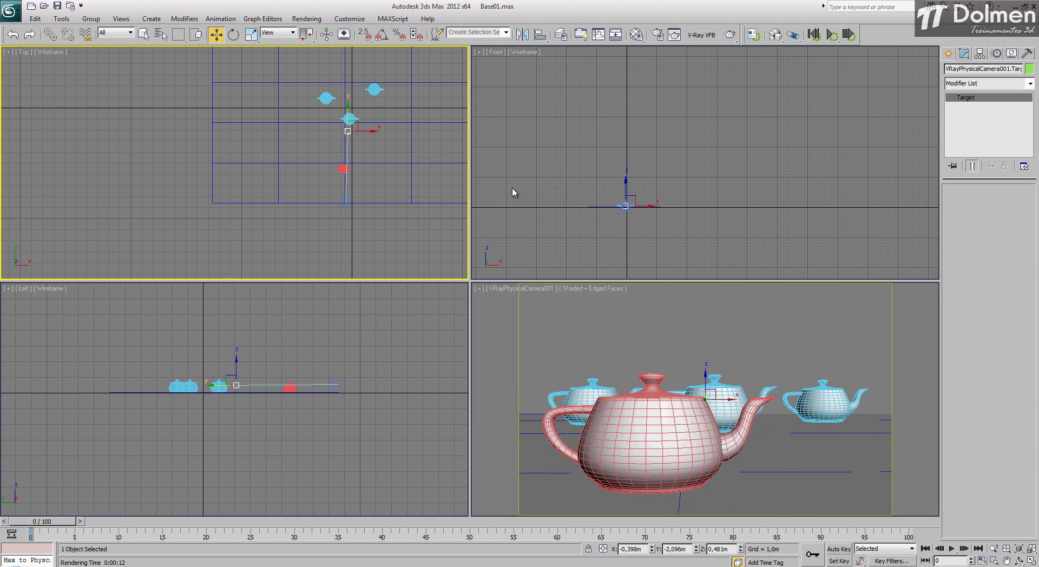
click(348, 198)
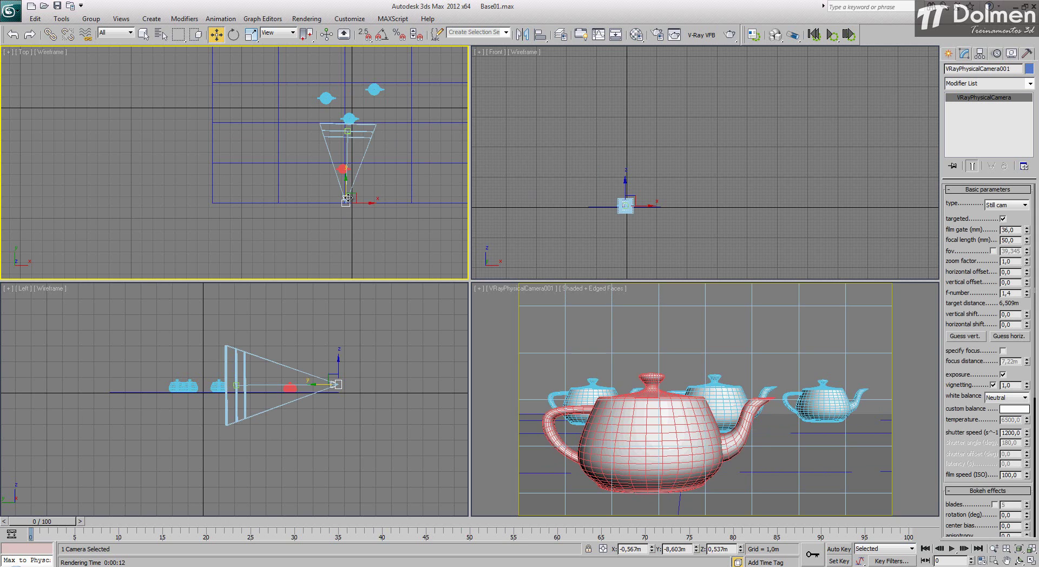
Move the front teapot out of the camera's view to about X -2.82 m, and animate it across to about X 1.88 m at frame 30
click(340, 169)
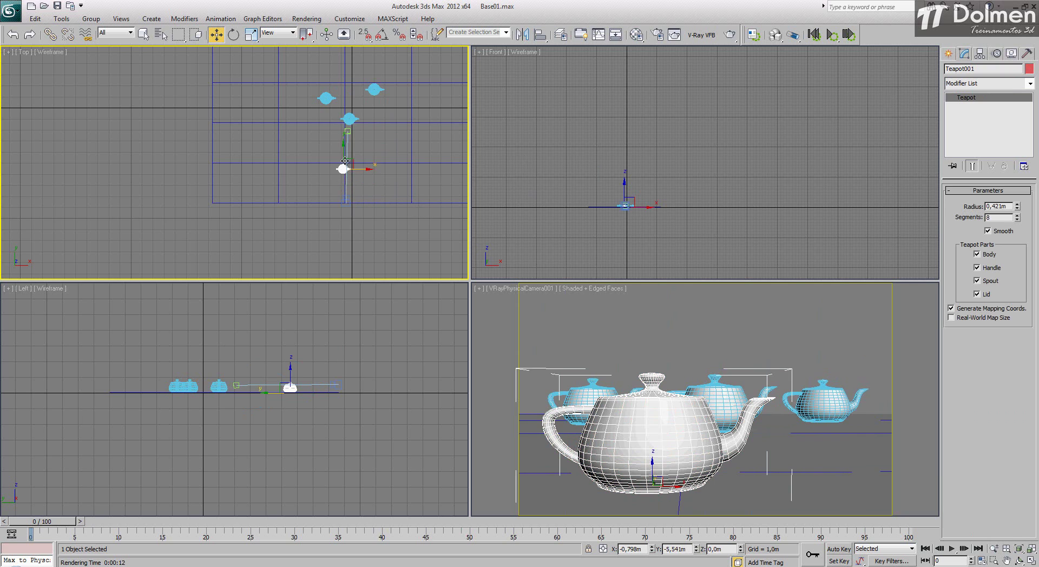
mouse_move(345, 147)
mouse_down()
mouse_move(346, 137)
mouse_move(335, 161)
mouse_up()
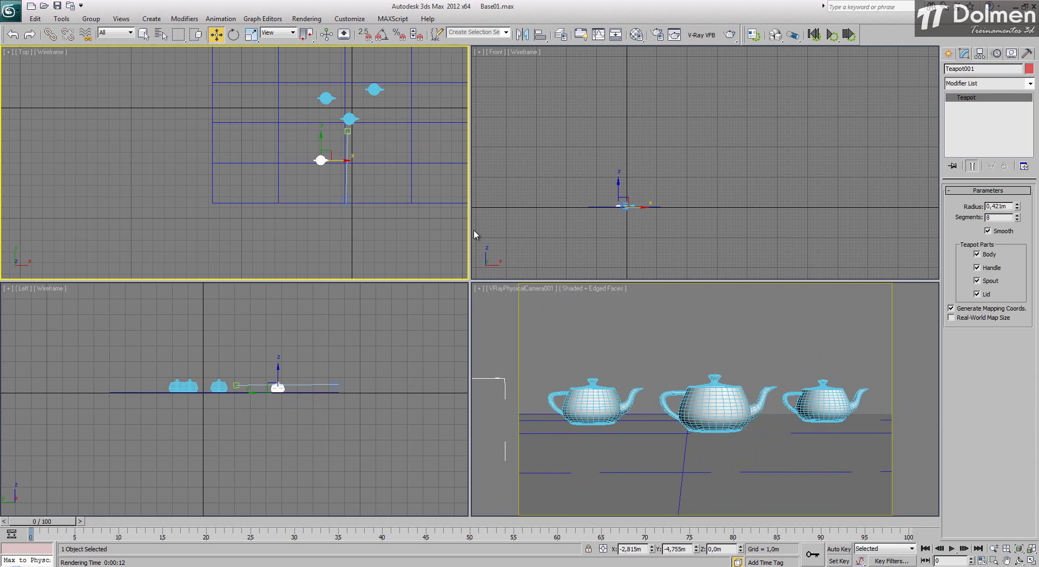
click(836, 550)
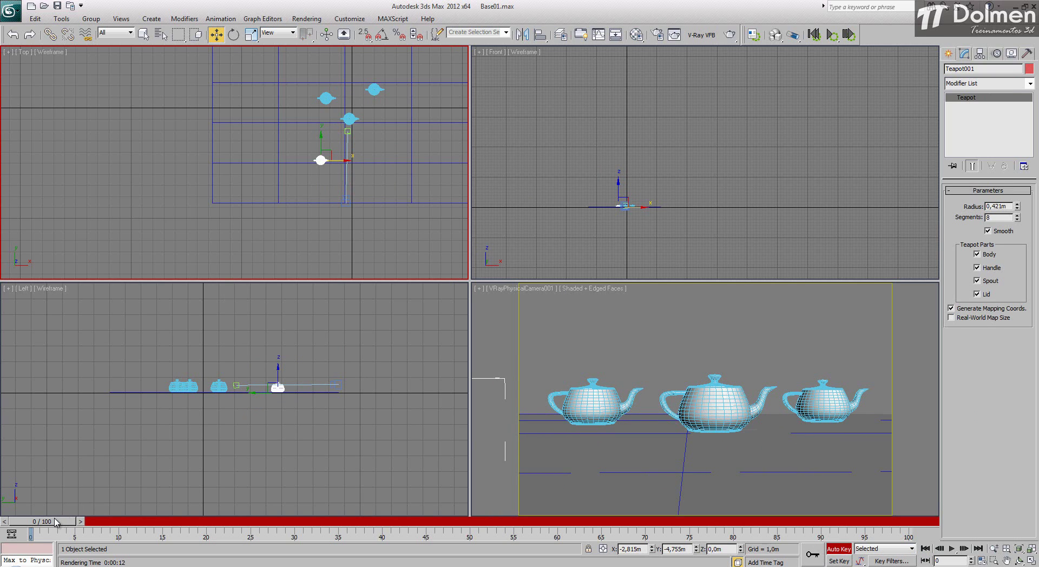
drag(57, 522, 307, 537)
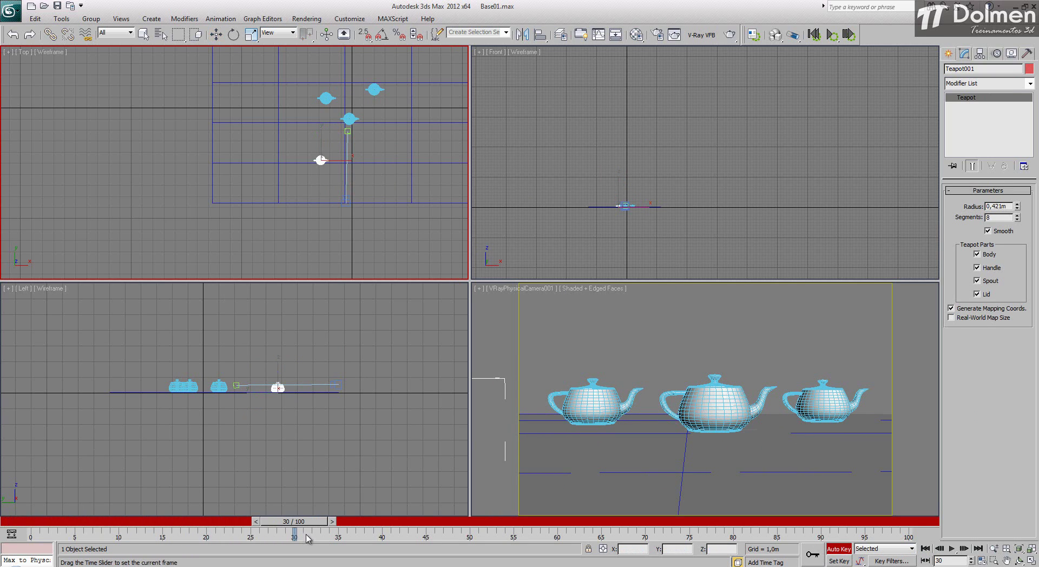
key(w)
drag(339, 160, 390, 162)
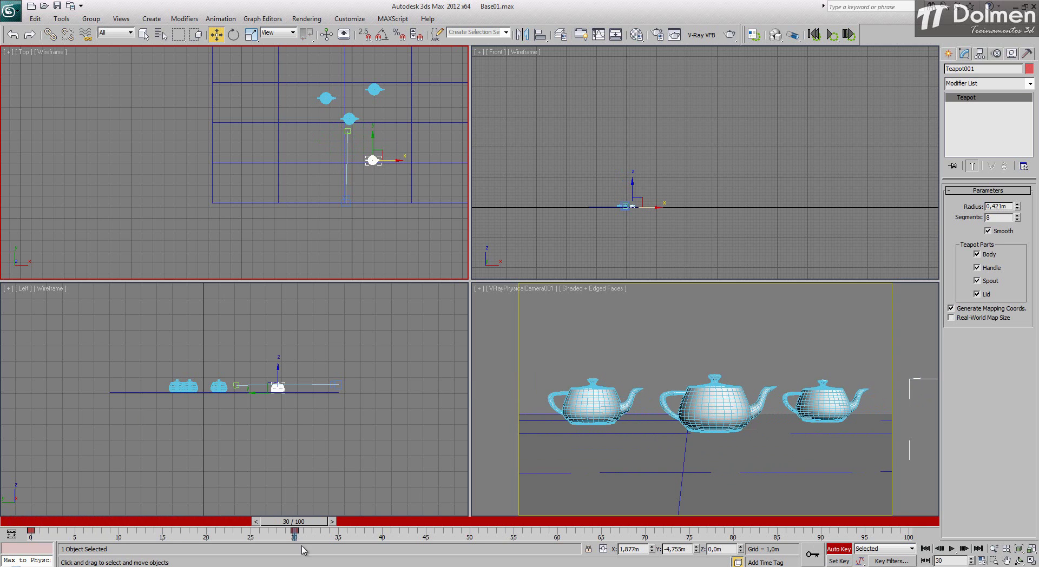
Go to frame 15 of the teapot animation, turn off Auto Key mode, and make the camera view active
drag(302, 528, 184, 536)
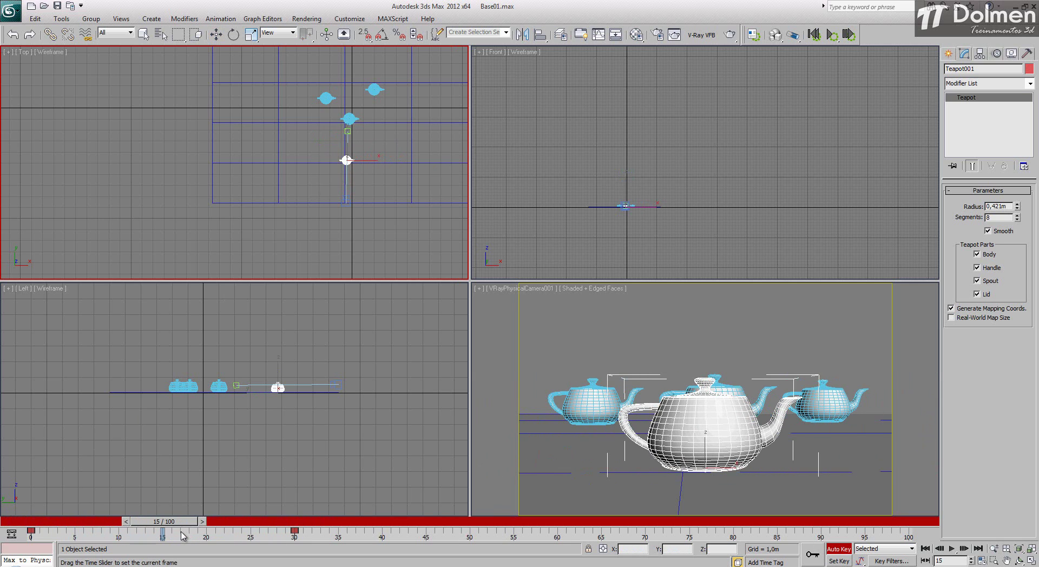
key(w)
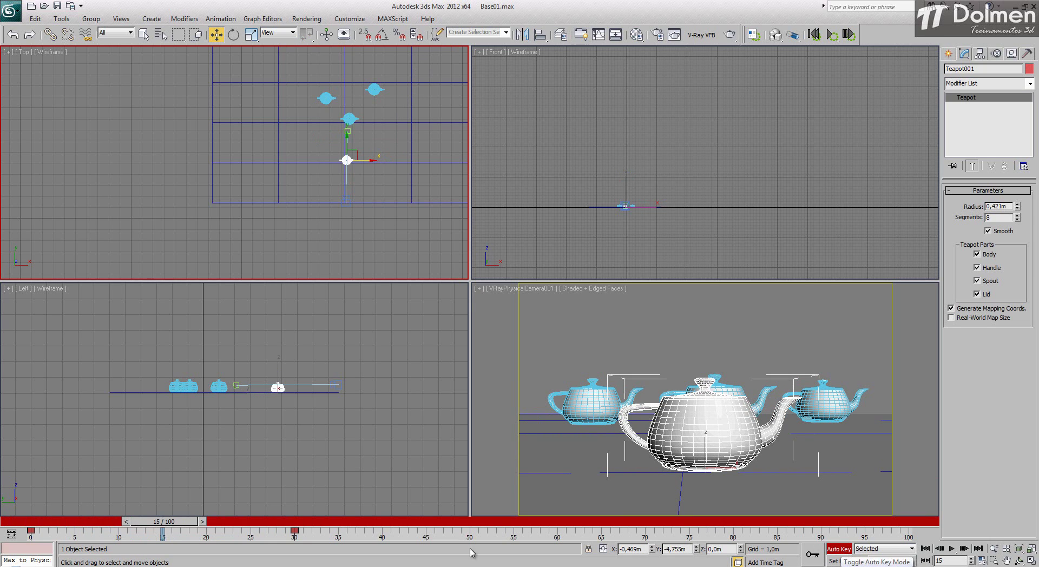
drag(161, 523, 188, 531)
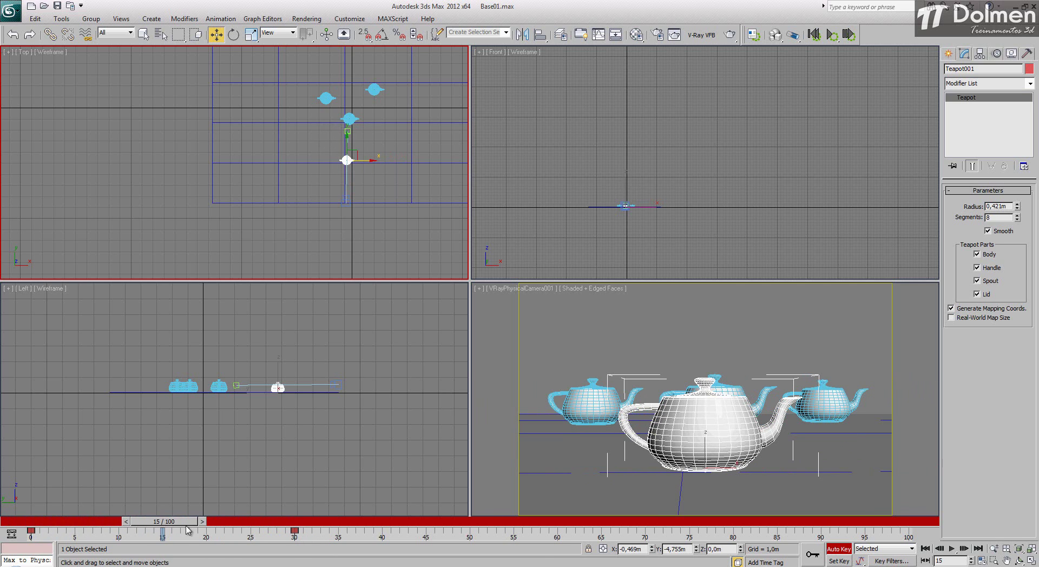
click(835, 549)
right_click(641, 350)
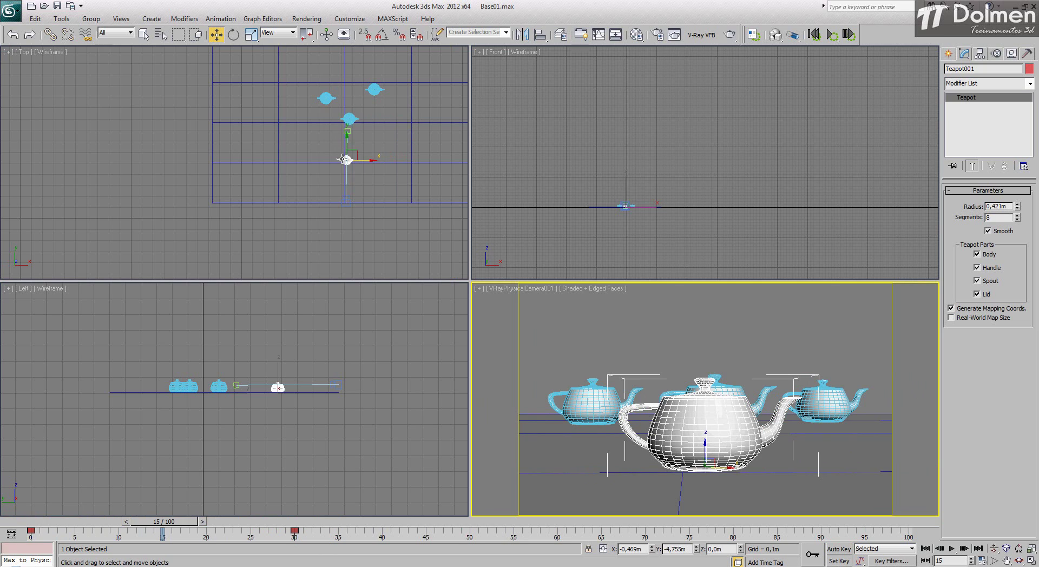
Hide the middle teapot and the two rear teapots, leaving only the animated front teapot
click(353, 118)
ctrl+click(323, 97)
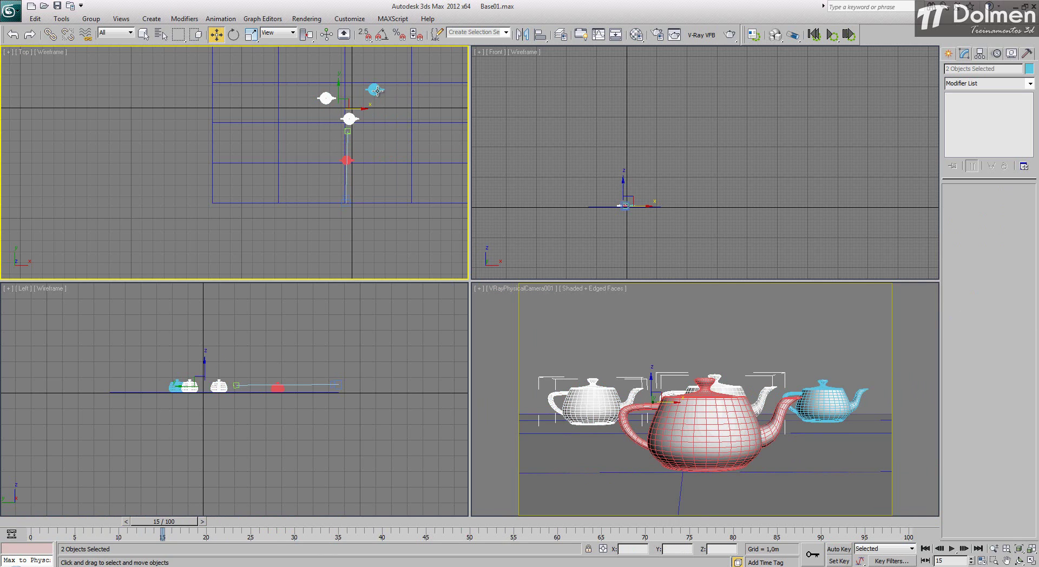
right_click(377, 90)
click(423, 71)
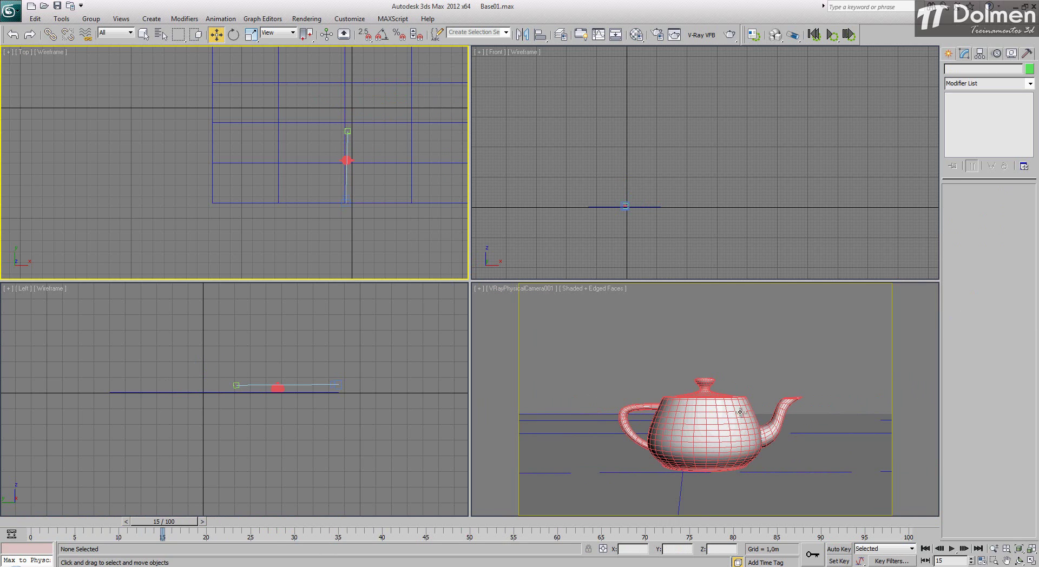
Render the camera view of the single teapot at frame 15 and close the rendered image
click(735, 304)
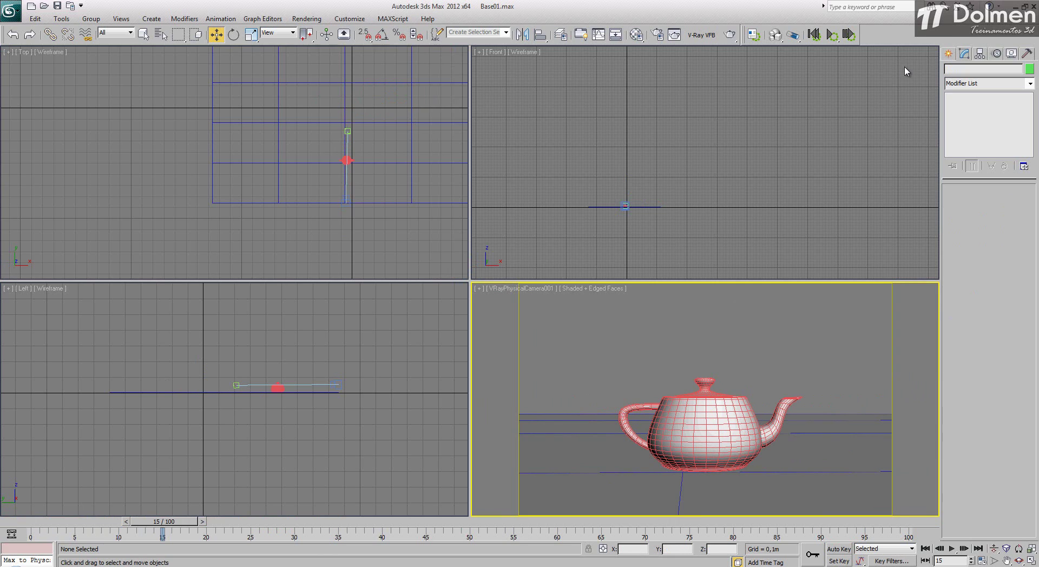
click(730, 36)
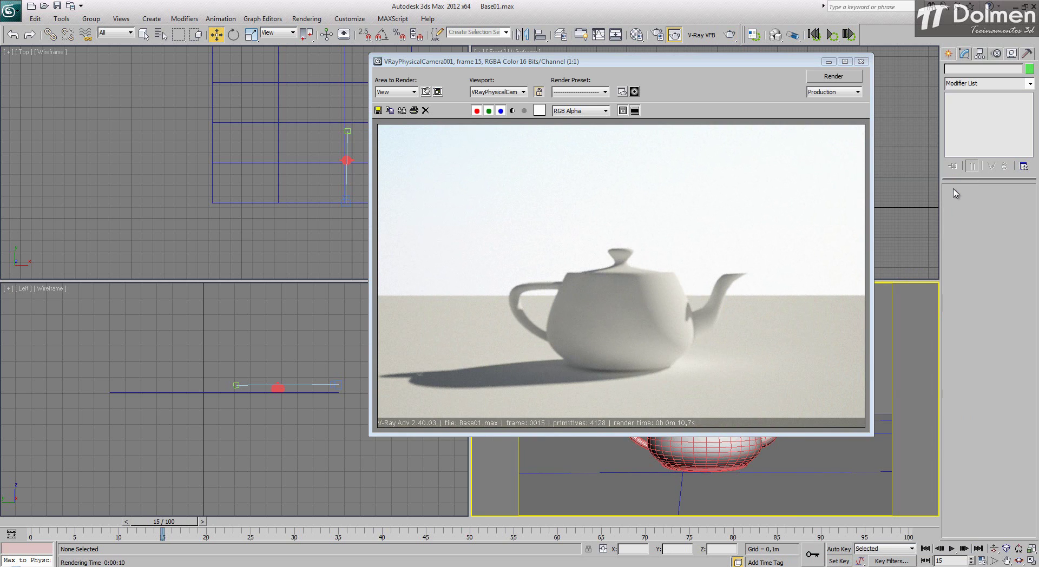
click(862, 61)
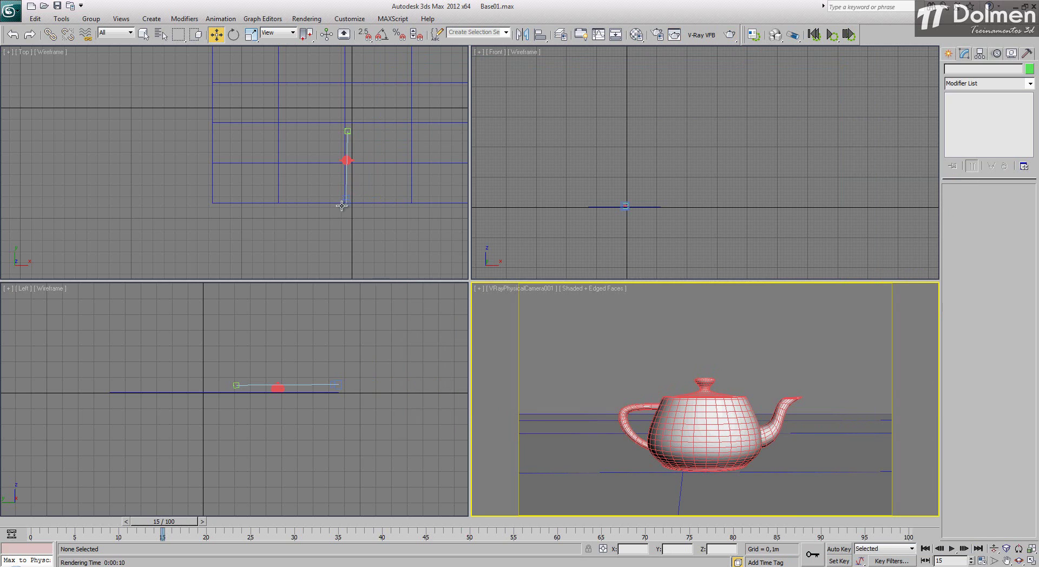
Turn off depth-of-field and enable motion blur in the camera's sampling settings, and render the camera view
click(344, 203)
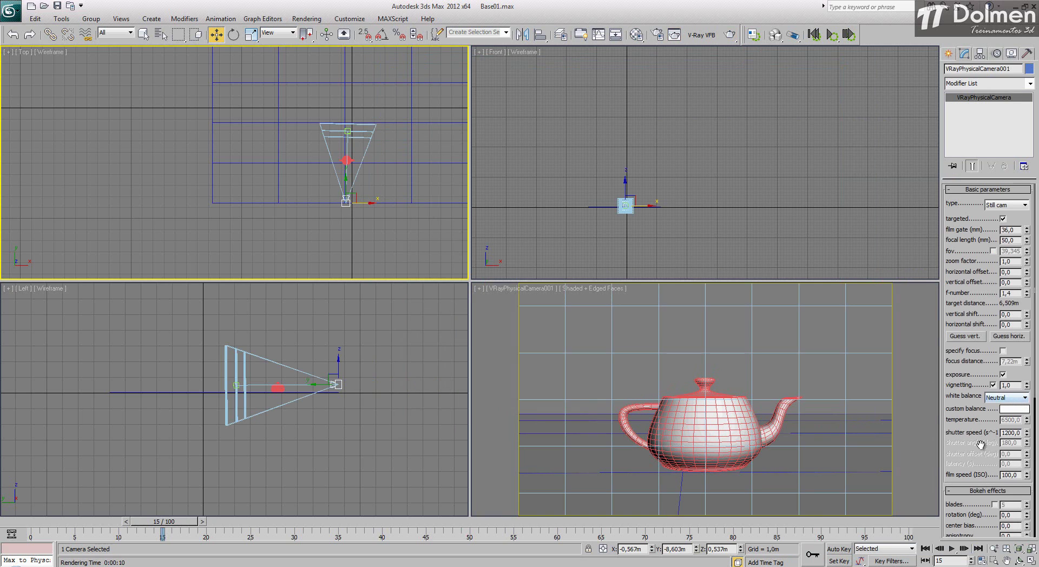
scroll(1003, 433, down, 5)
click(1003, 371)
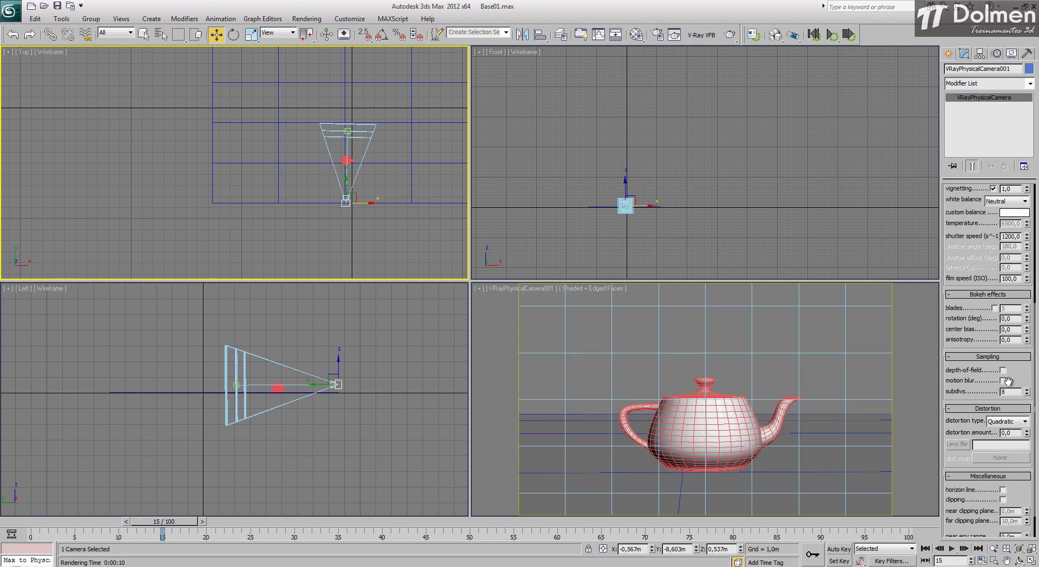
click(1003, 381)
drag(963, 241, 957, 372)
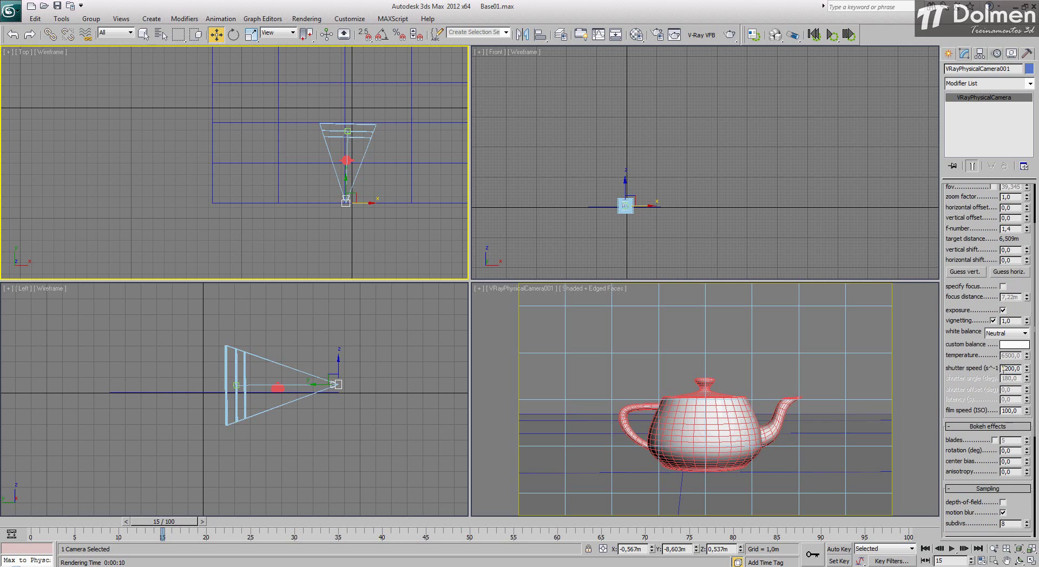
right_click(617, 372)
click(730, 35)
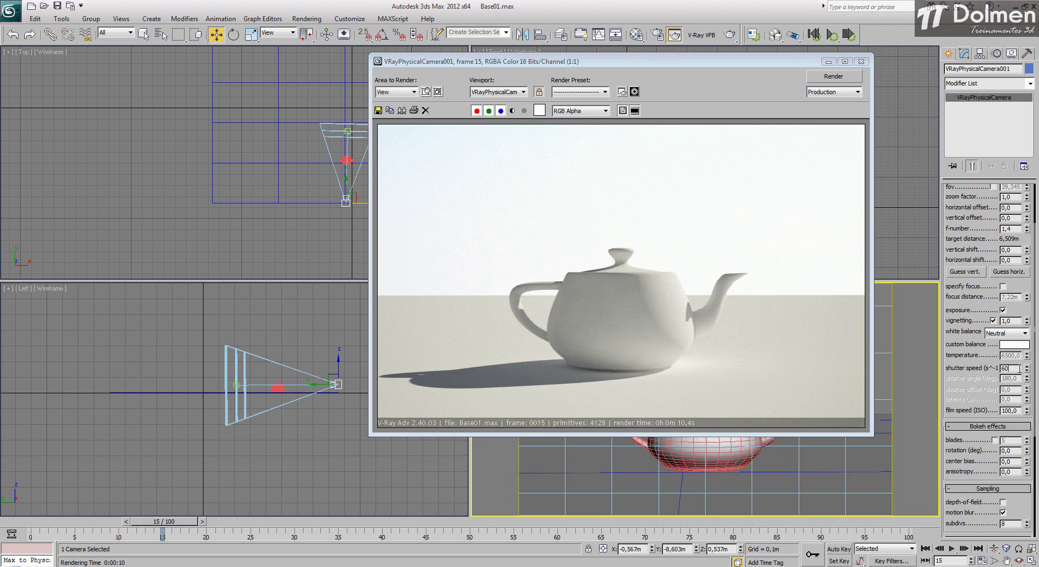
Set the camera's shutter speed to 600 and its f-number to 4, and render the camera view
click(993, 320)
text(4)
key(Return)
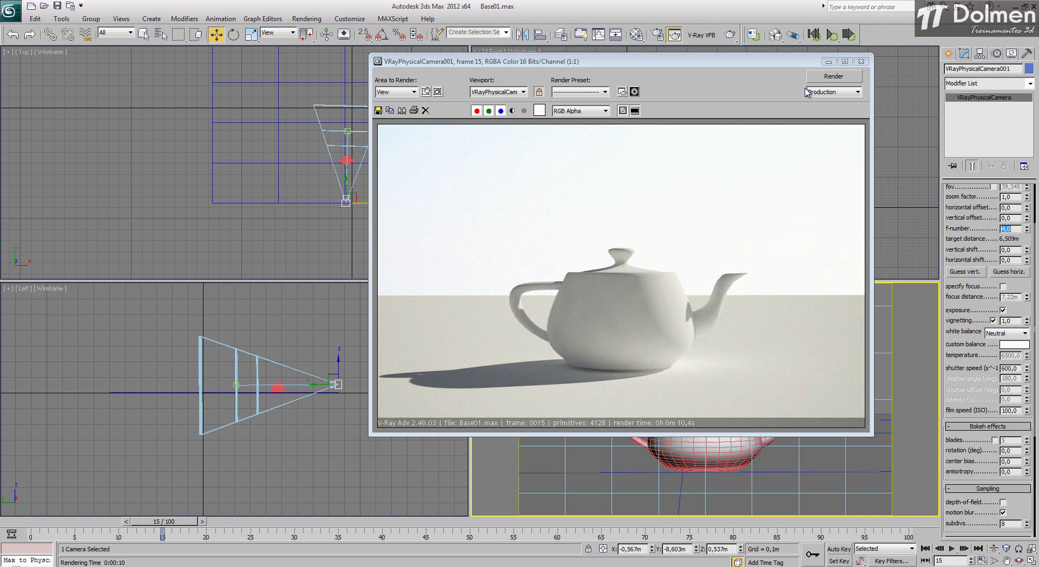
click(818, 76)
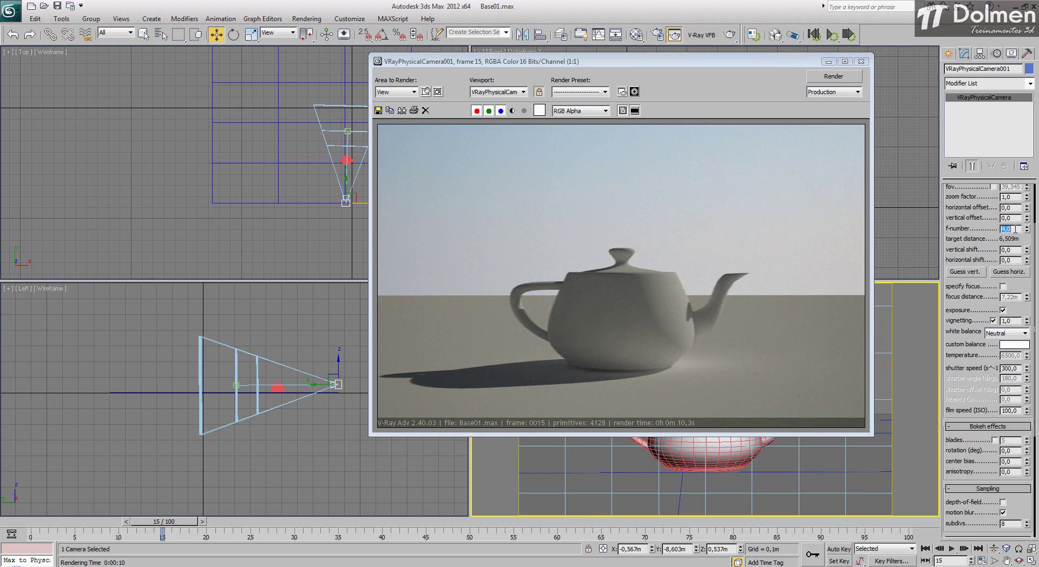
Try an f-number of 2, set it back to 4 with a shutter speed of 300, and render the camera view again
text(2)
key(Return)
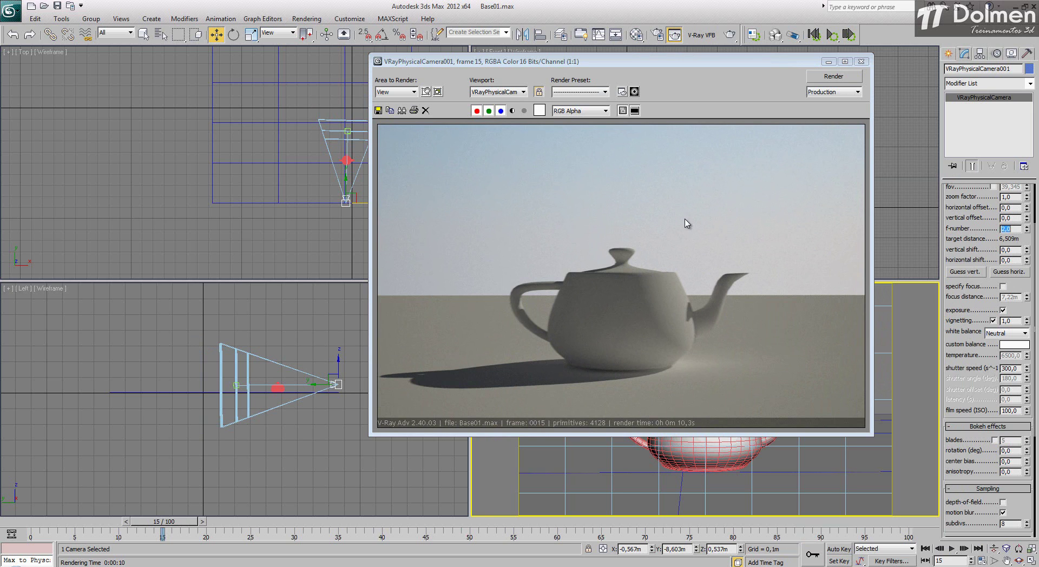
text(4)
key(Return)
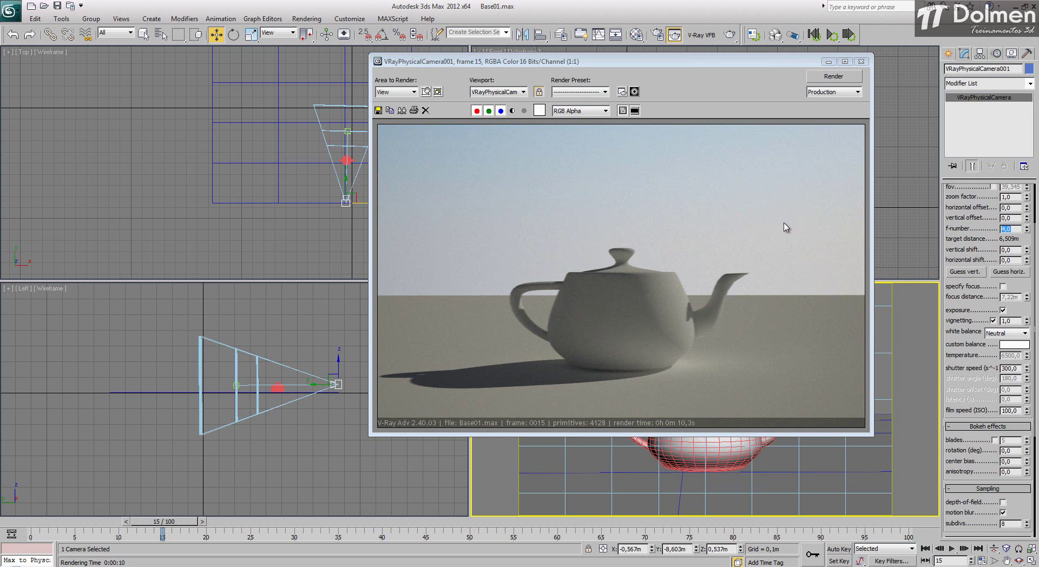
click(848, 77)
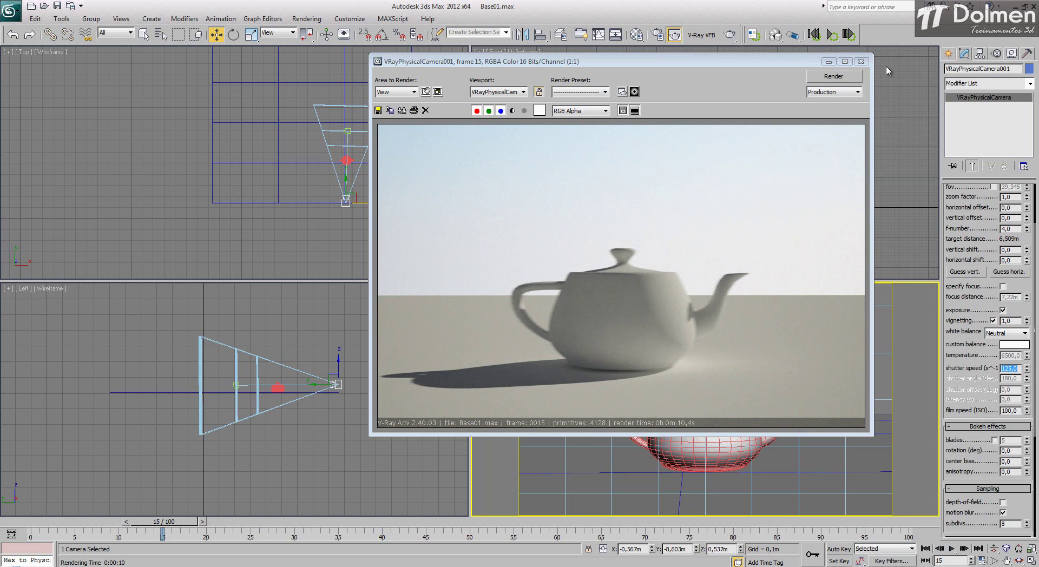
Render the camera view at shutter speed 125, and again with shutter speed 50 and an f-number of 11
click(855, 81)
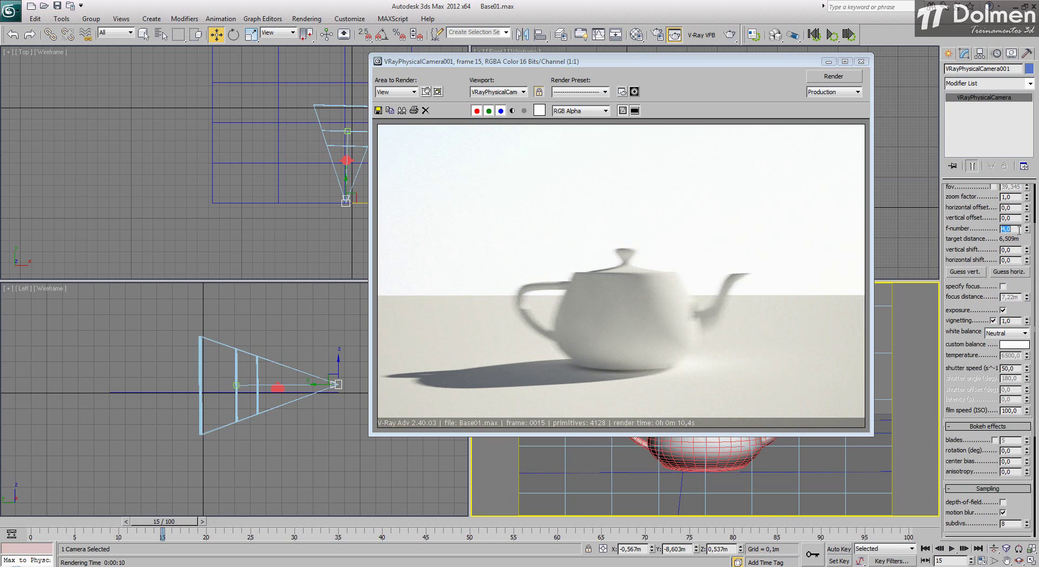
text(3)
key(Return)
text(11)
key(Return)
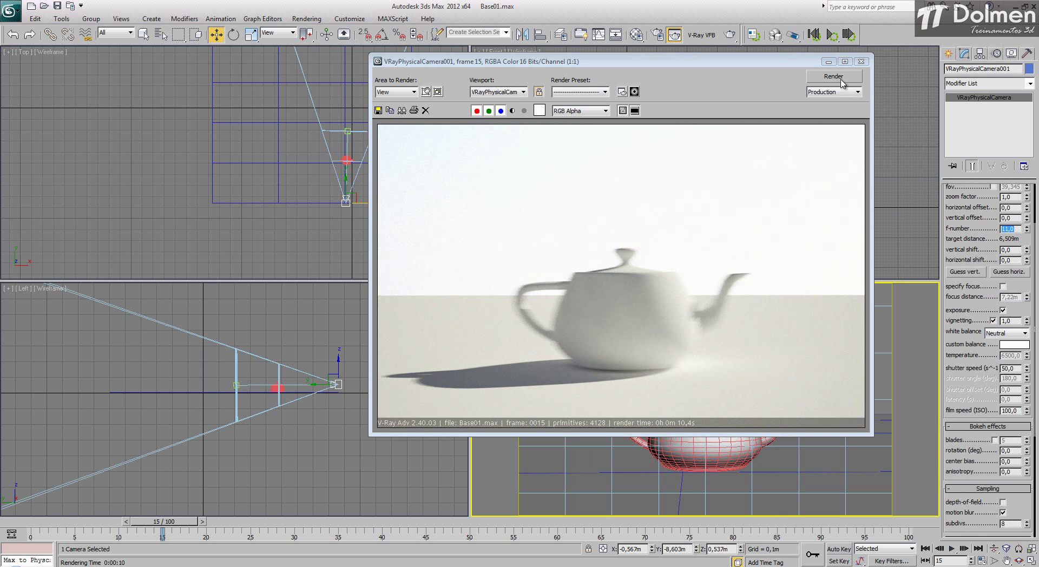
click(839, 78)
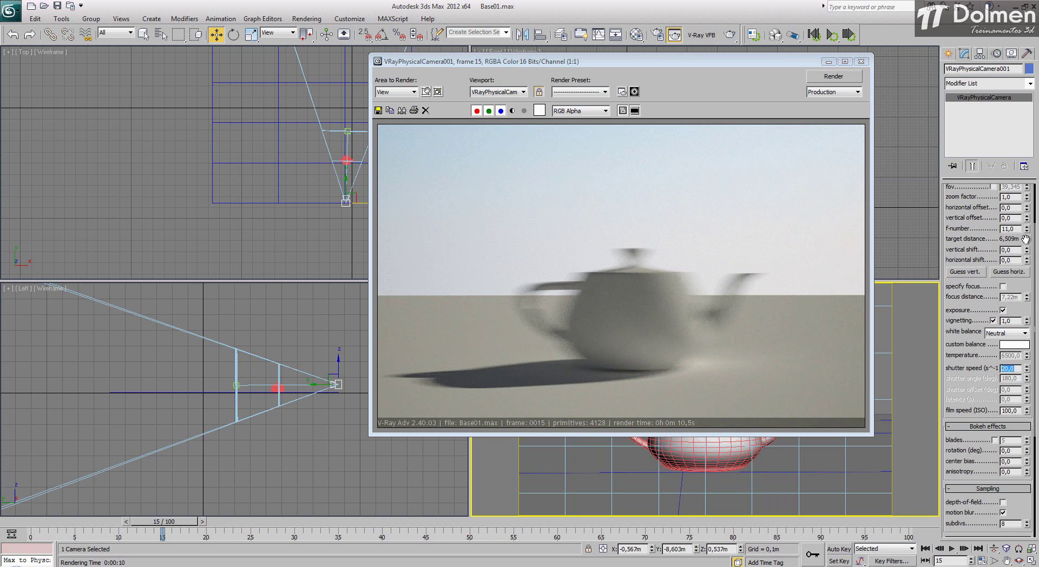
Render the camera view with the camera's shutter speed at 20, and again with it set to 60
click(849, 78)
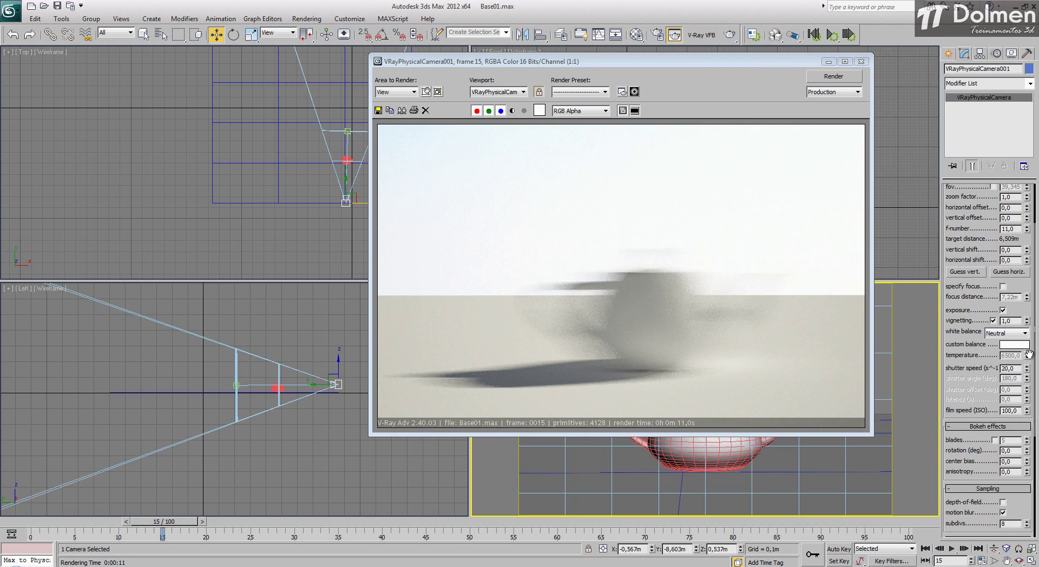
drag(1016, 368, 976, 368)
click(848, 80)
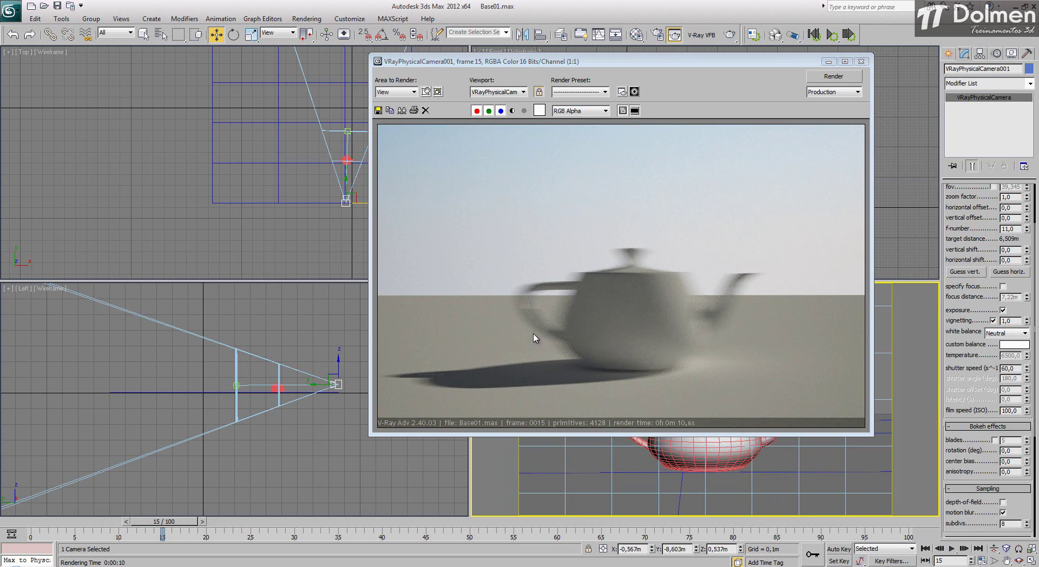
Close the rendered image and unhide all objects in the scene
click(861, 62)
right_click(395, 157)
right_click(394, 159)
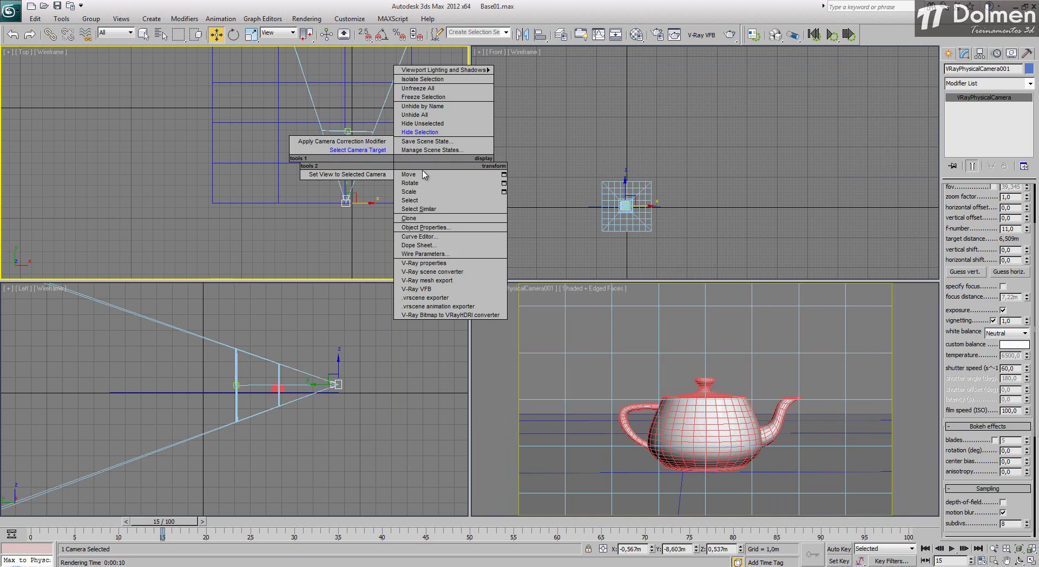
click(1012, 54)
click(1011, 54)
click(981, 373)
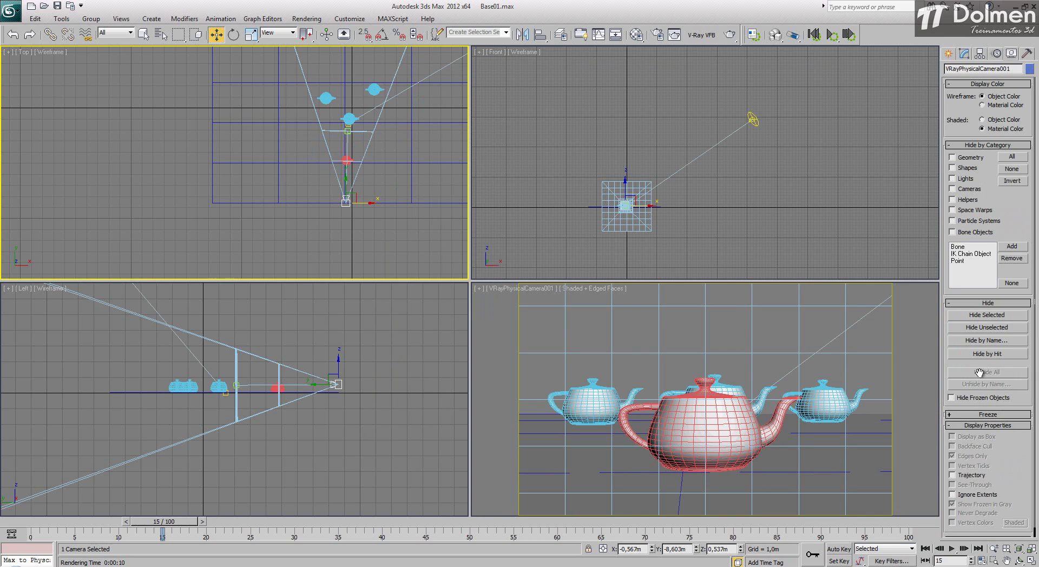
Set the camera's f-number to 2 and shutter speed to 1000, and test-render the camera view with all the teapots
click(348, 132)
click(347, 206)
click(347, 207)
click(967, 54)
scroll(988, 214, up, 3)
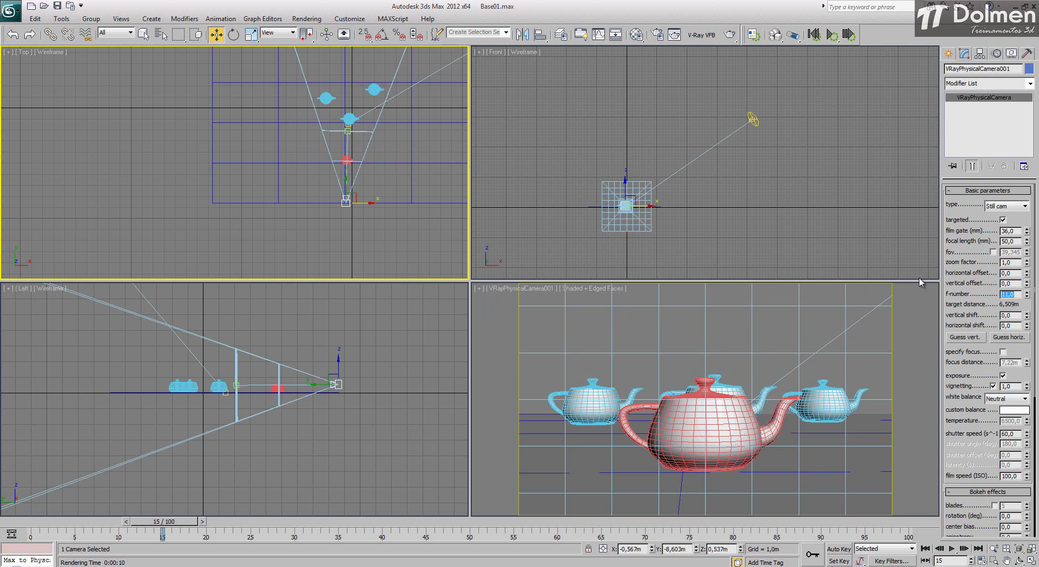
key(Return)
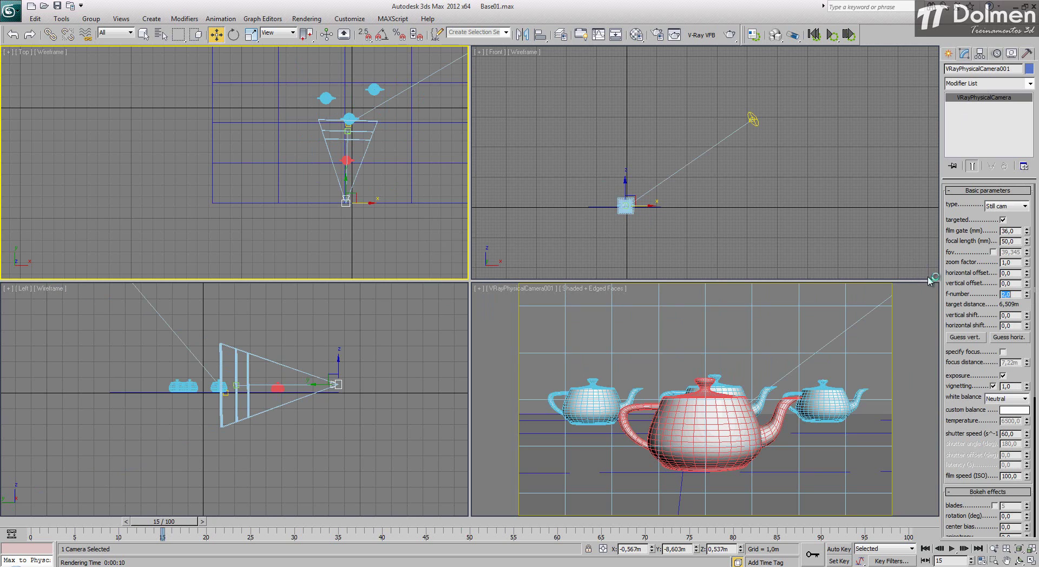
click(1016, 435)
right_click(629, 322)
click(731, 35)
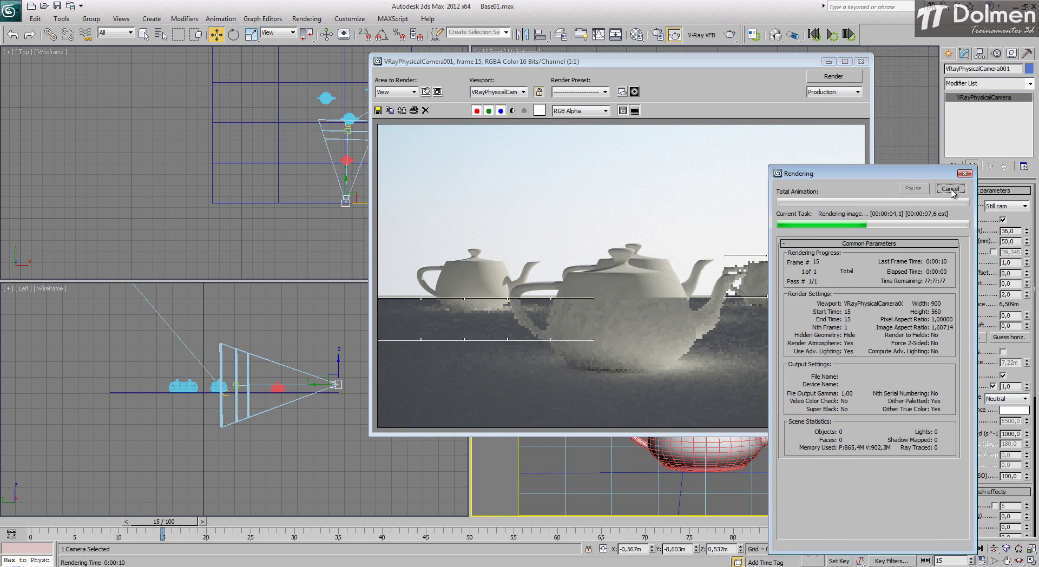
click(861, 61)
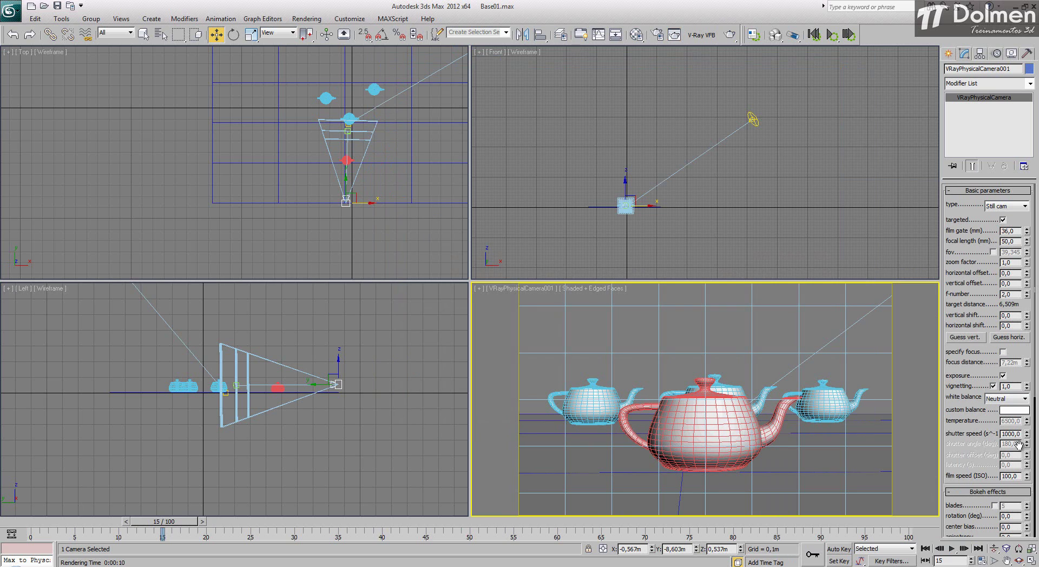
Set the DefaultVRaySky map's sun intensity multiplier to 0.1 and test-render the camera view
click(636, 35)
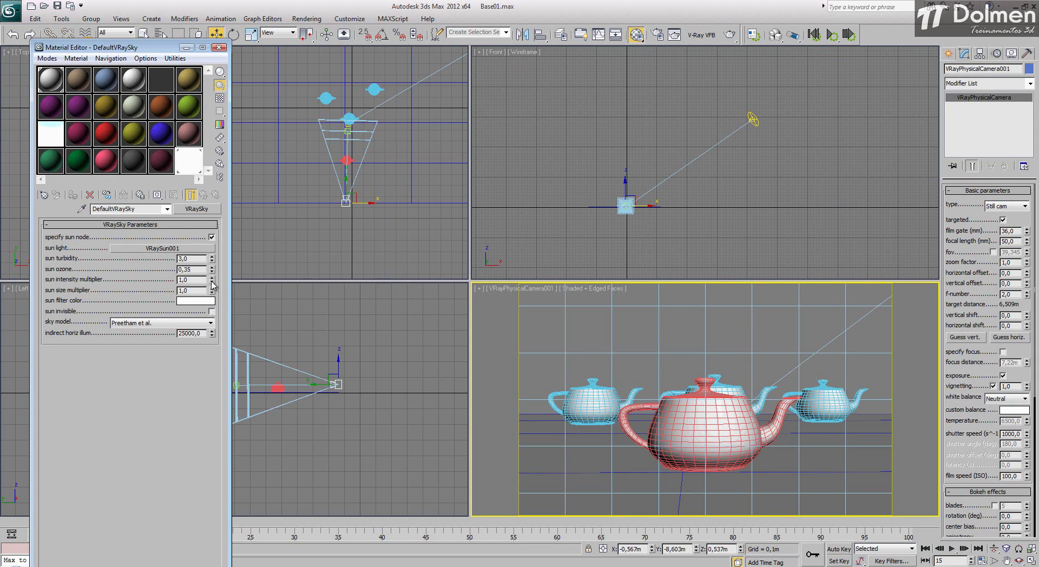
drag(212, 281, 216, 306)
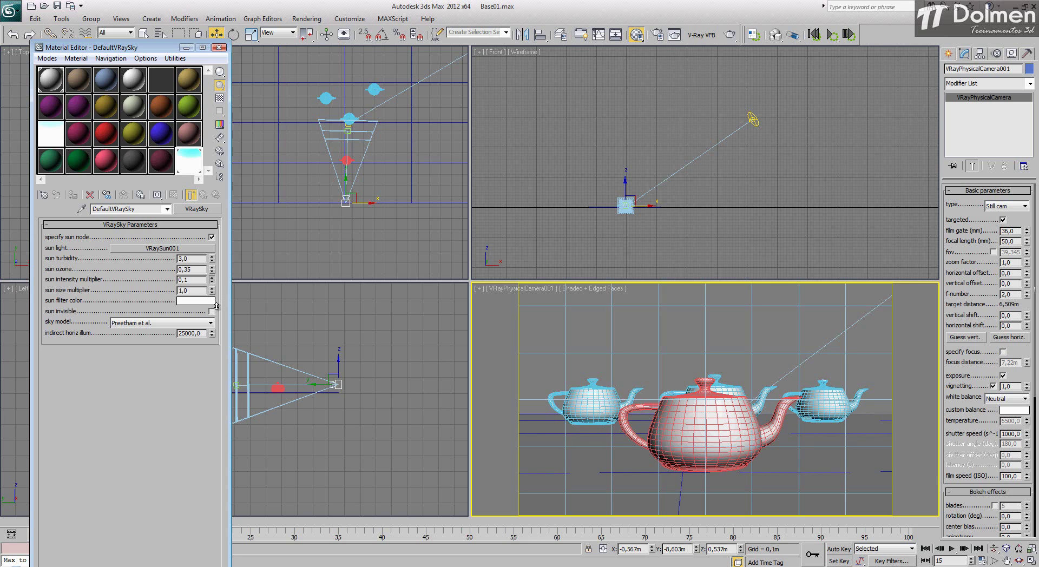
right_click(541, 349)
click(731, 36)
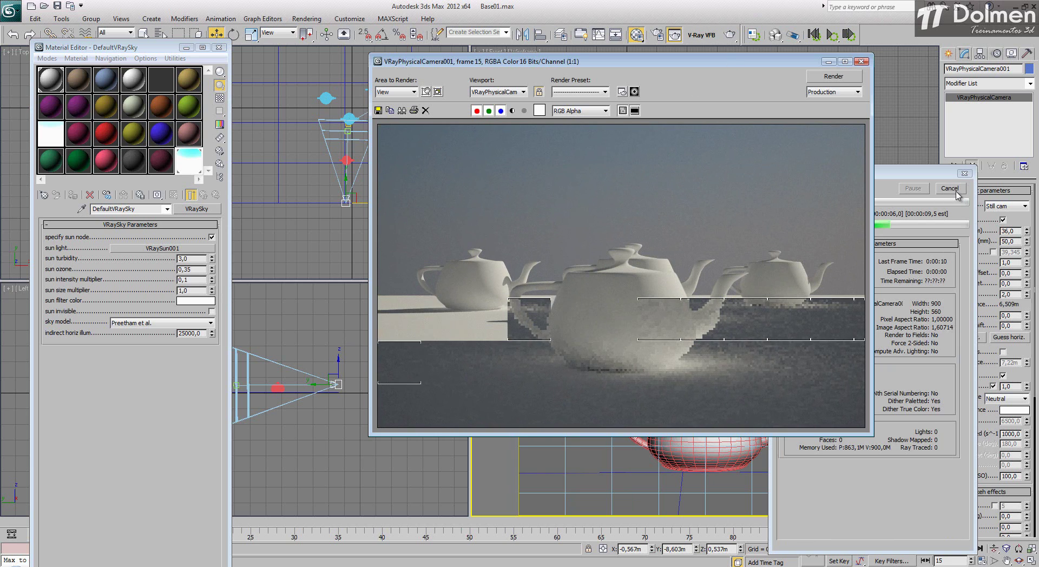
click(862, 61)
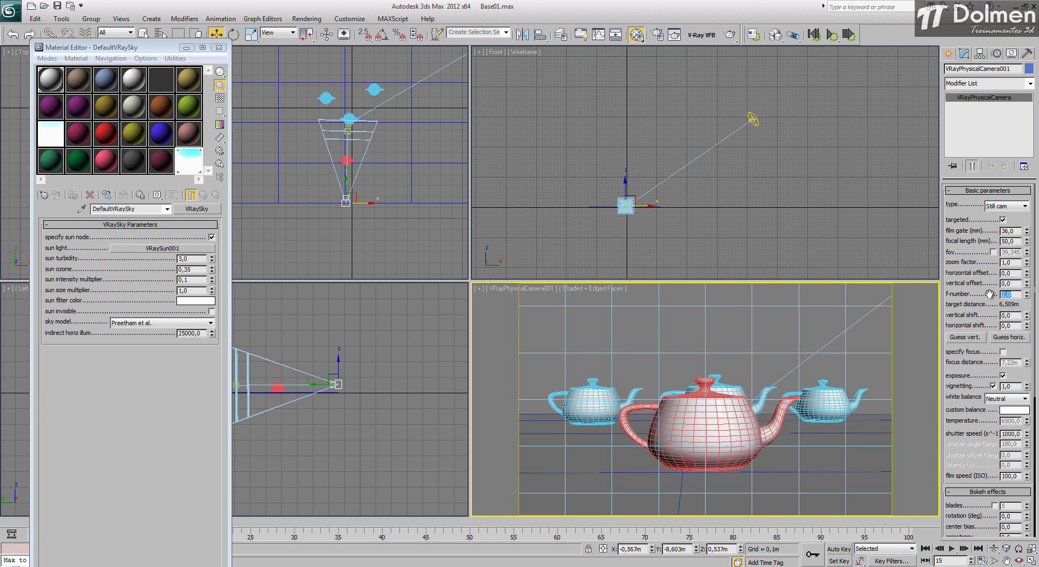
Set the camera's shutter speed to 800 and test-render the camera view, closing the partial render
double_click(1016, 433)
right_click(610, 353)
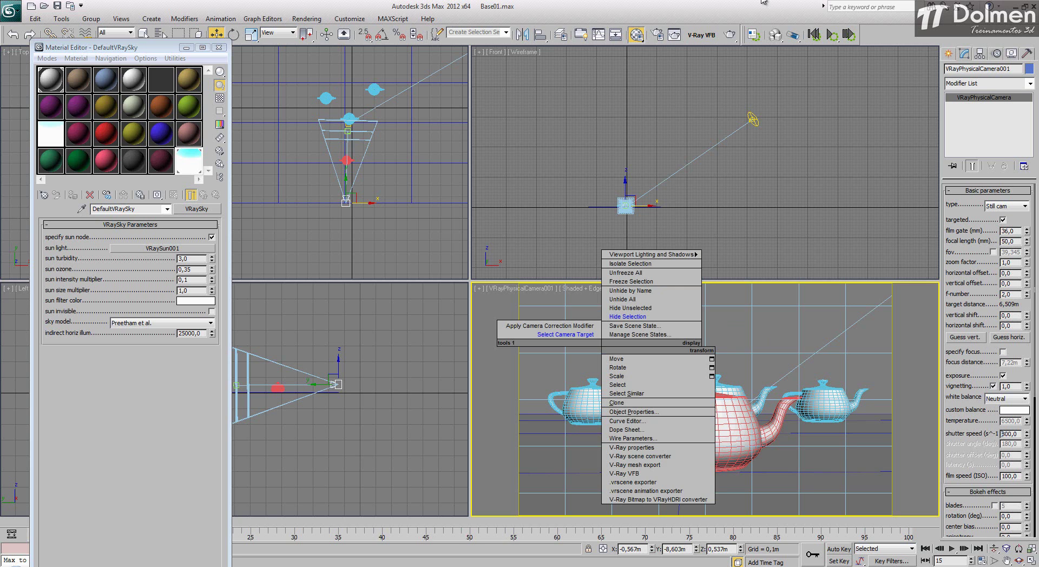
click(730, 34)
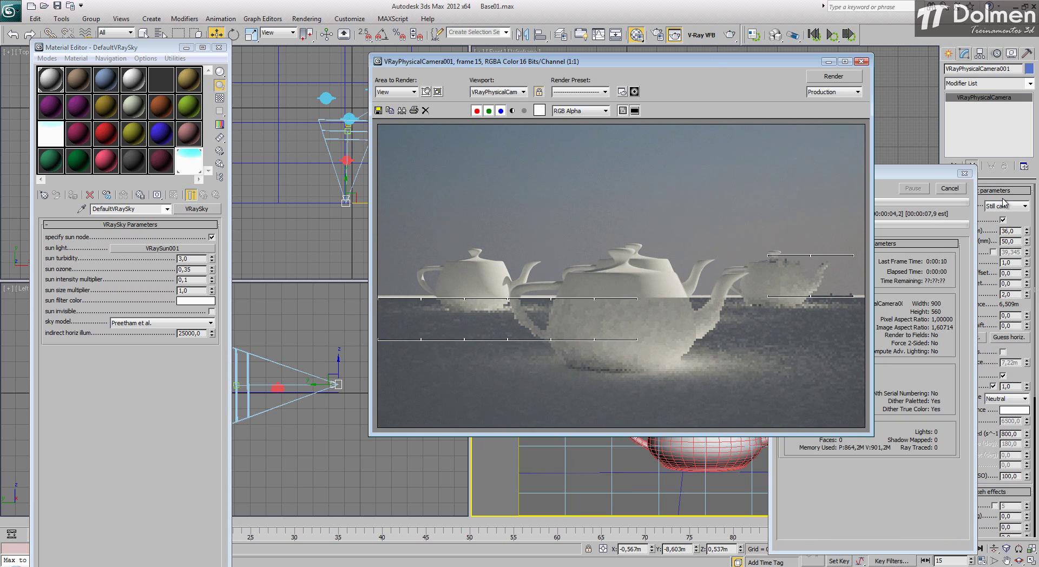
click(951, 189)
click(862, 61)
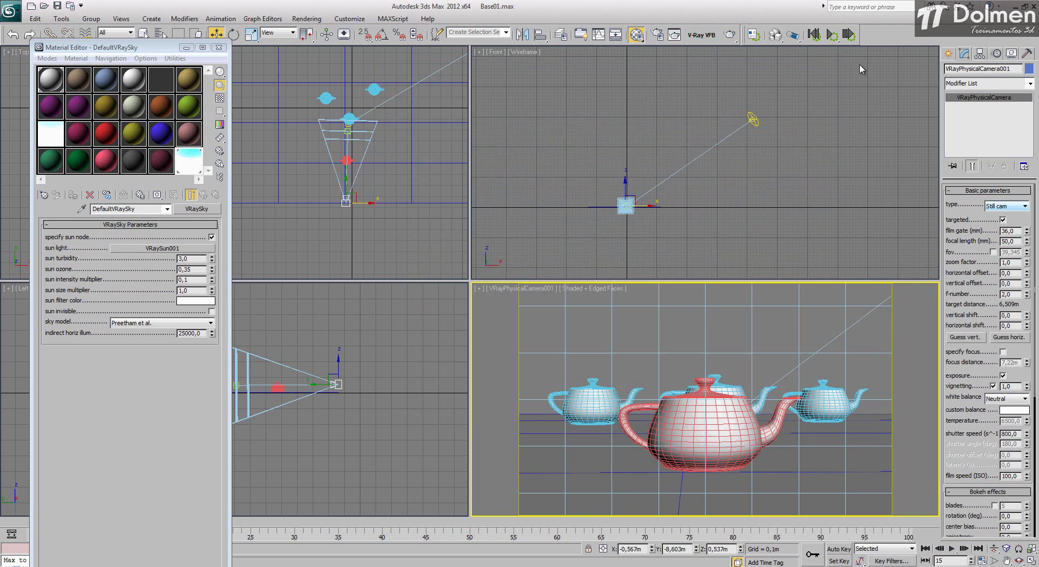
Switch the camera's sampling from motion blur to depth-of-field, and move its target to just in front of the nearest teapot
scroll(990, 360, down, 5)
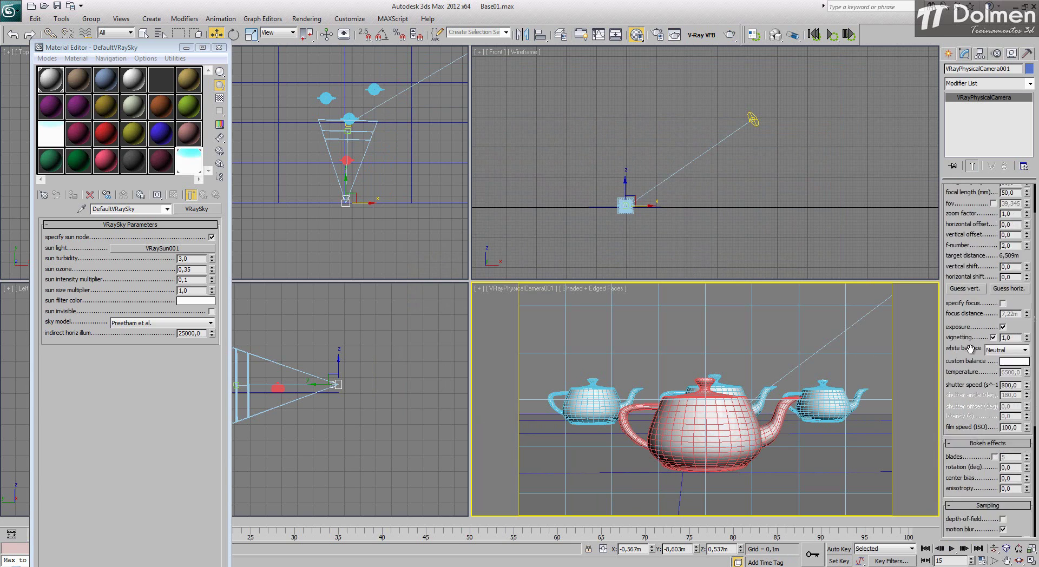
click(1003, 373)
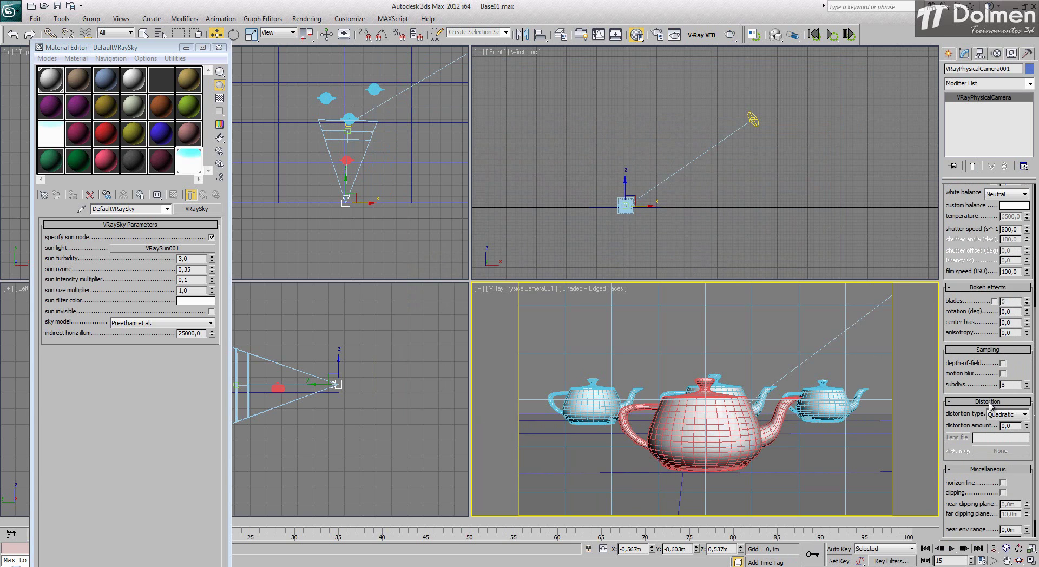
click(347, 131)
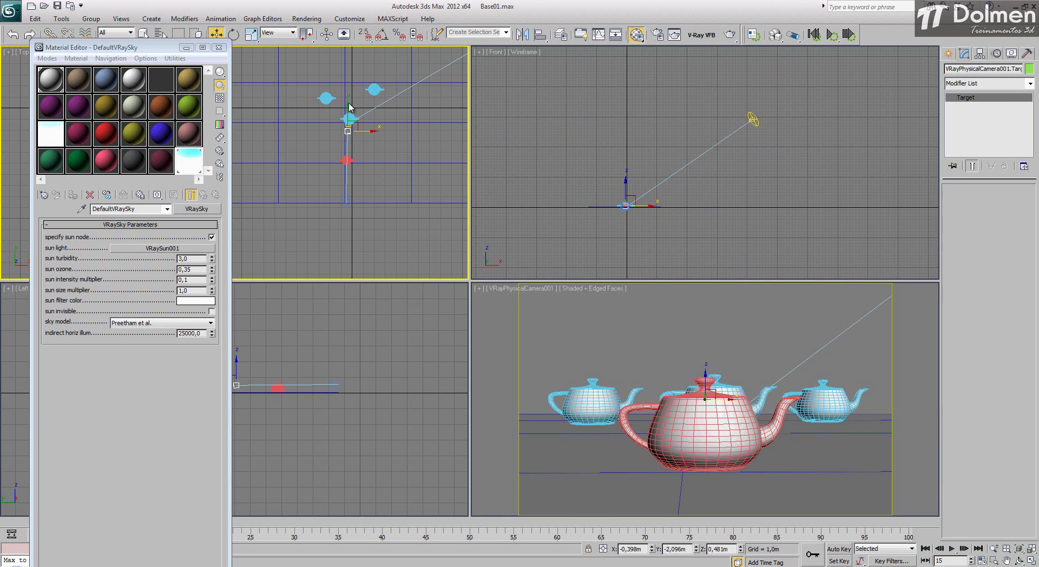
drag(346, 105, 343, 145)
Render the camera view with the new focus target, and close the rendered image and the Material Editor
right_click(674, 407)
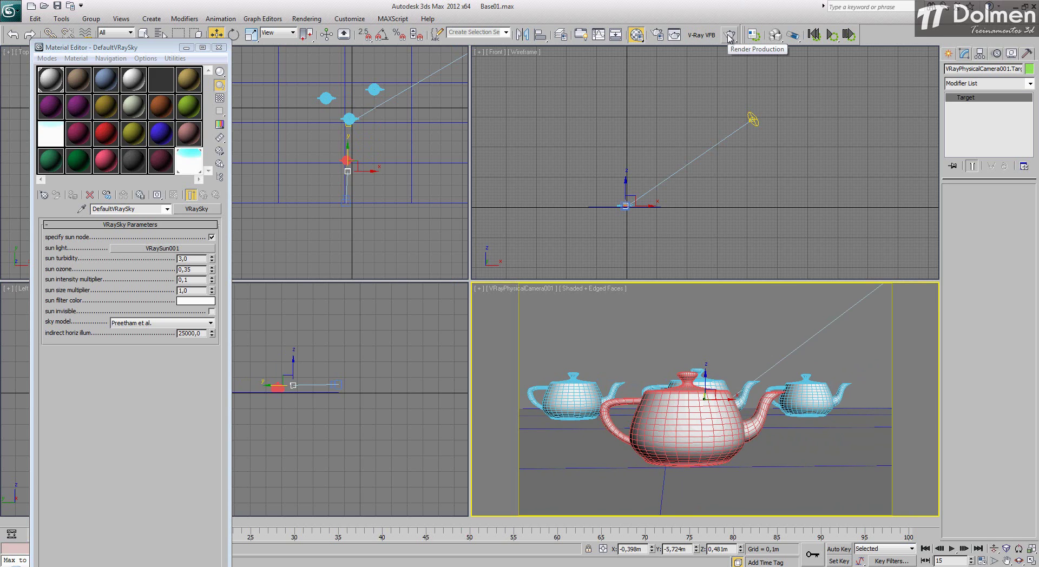
click(346, 205)
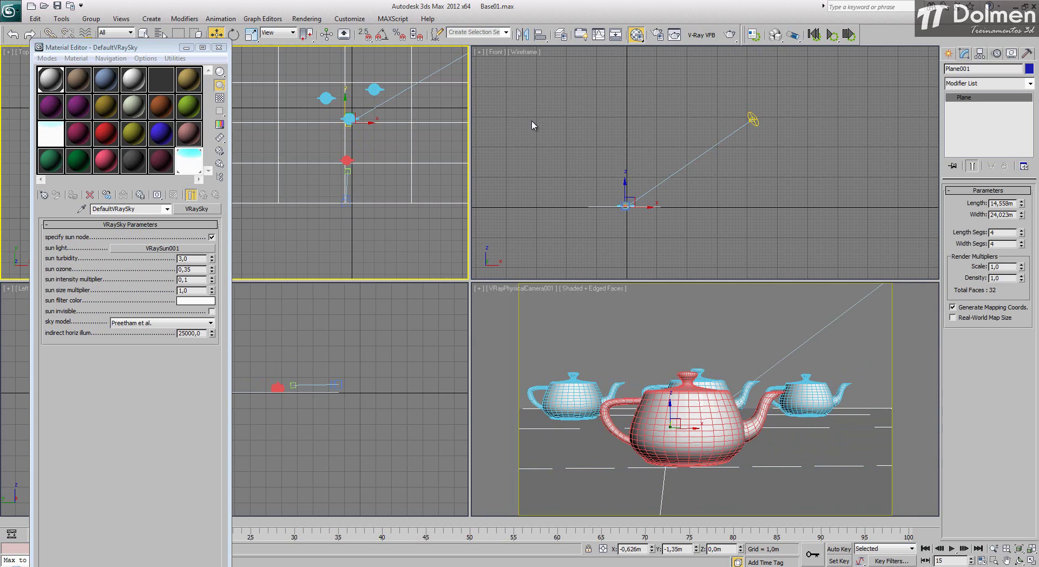
click(346, 206)
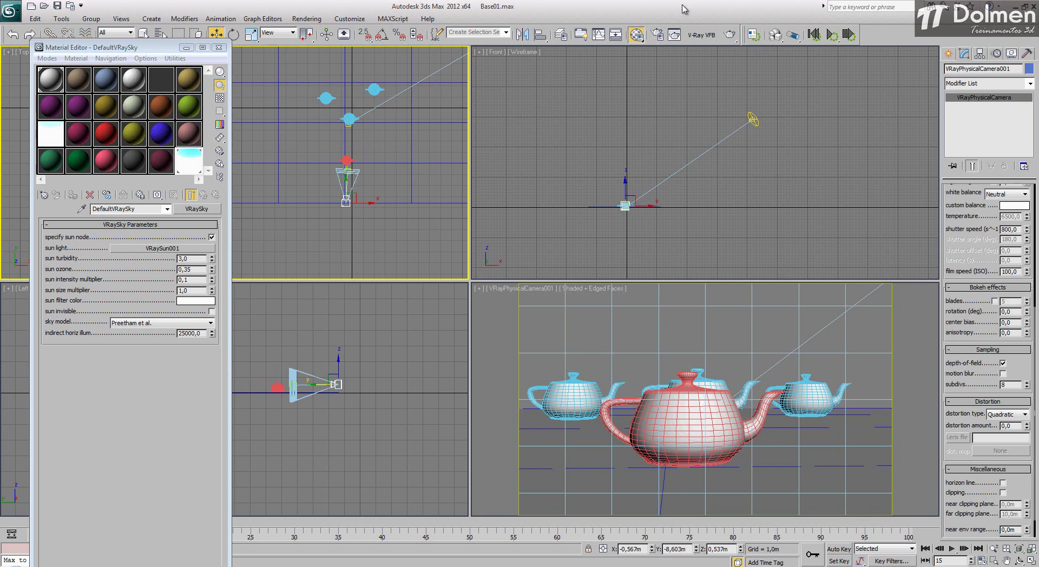
right_click(624, 391)
click(730, 35)
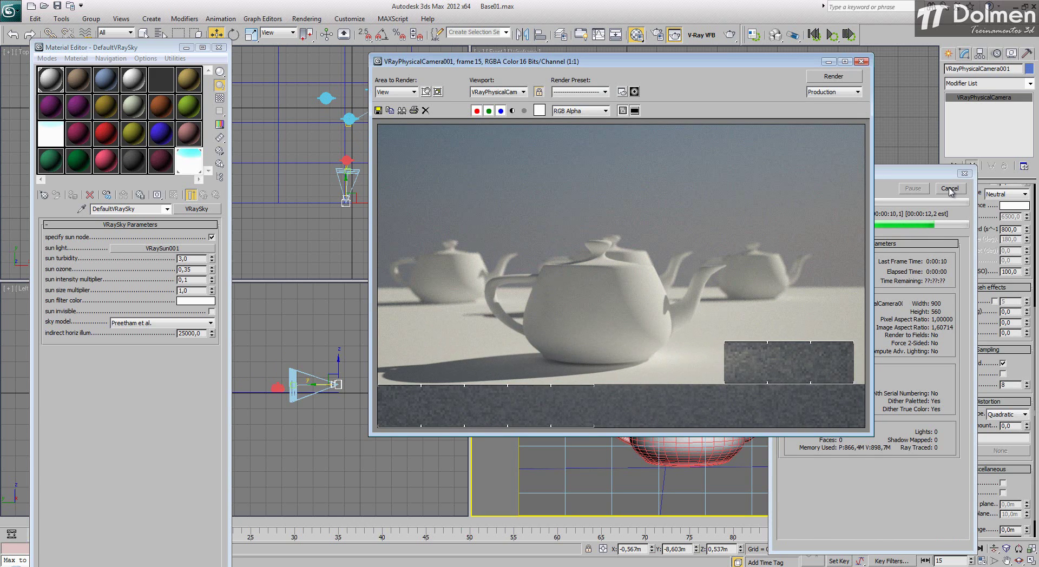
click(862, 61)
click(219, 48)
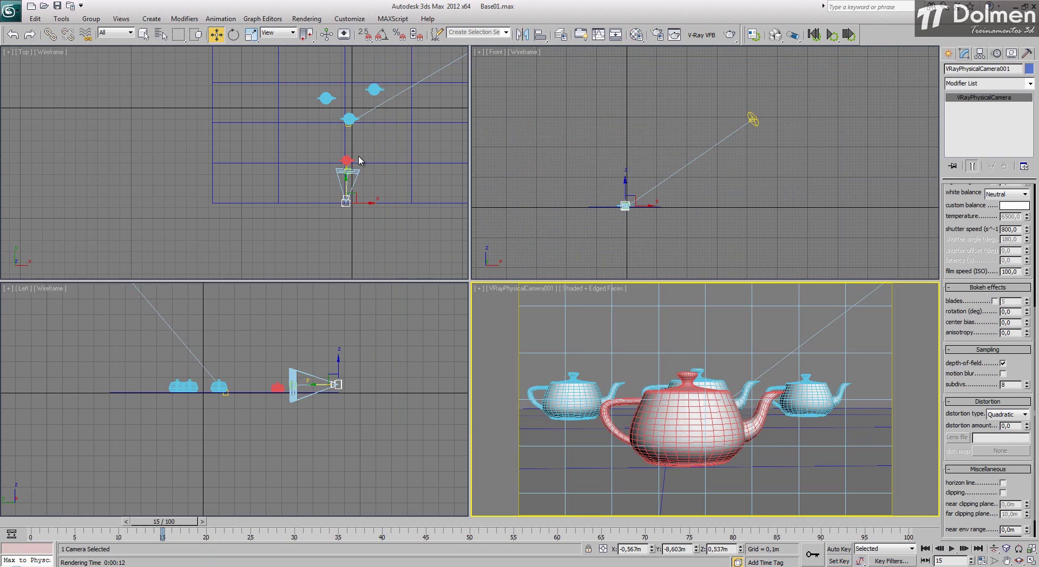
Create a sphere-type VRayLight with a radius of about 0.31 m on the ground plane behind the teapots
middle_drag(357, 160, 322, 196)
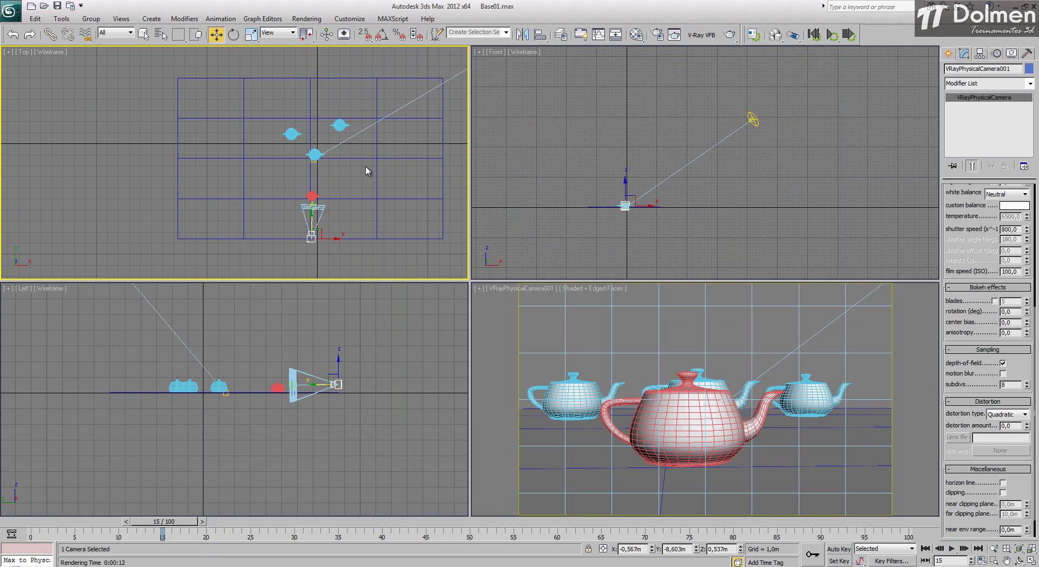
middle_drag(366, 171, 314, 185)
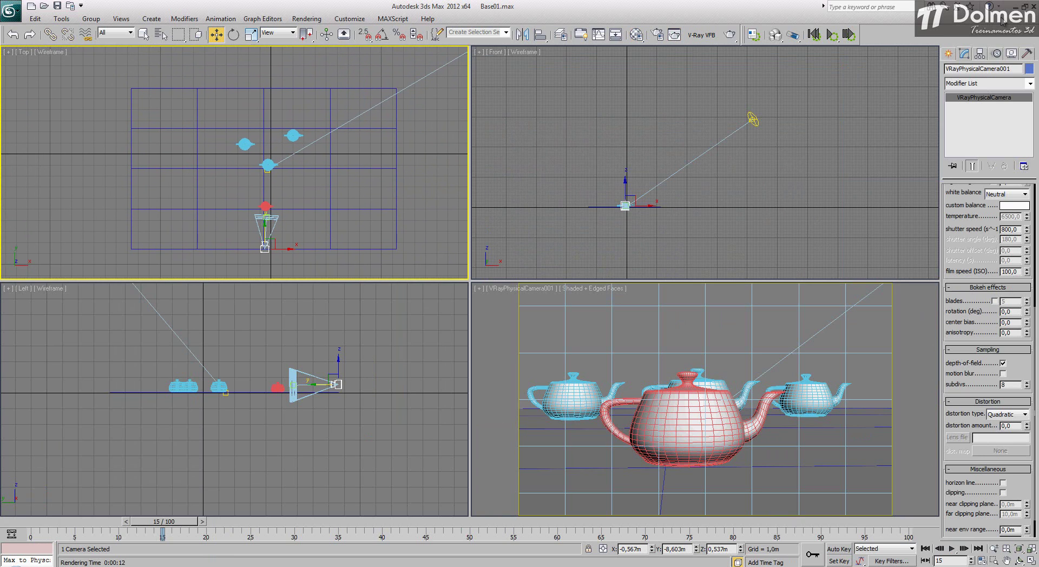
click(949, 54)
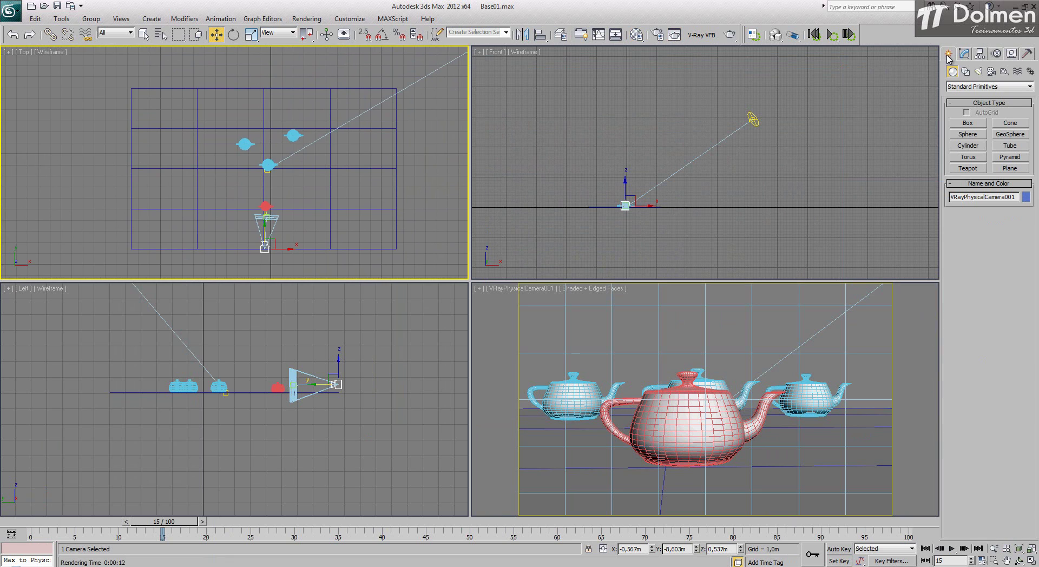
click(979, 71)
click(968, 123)
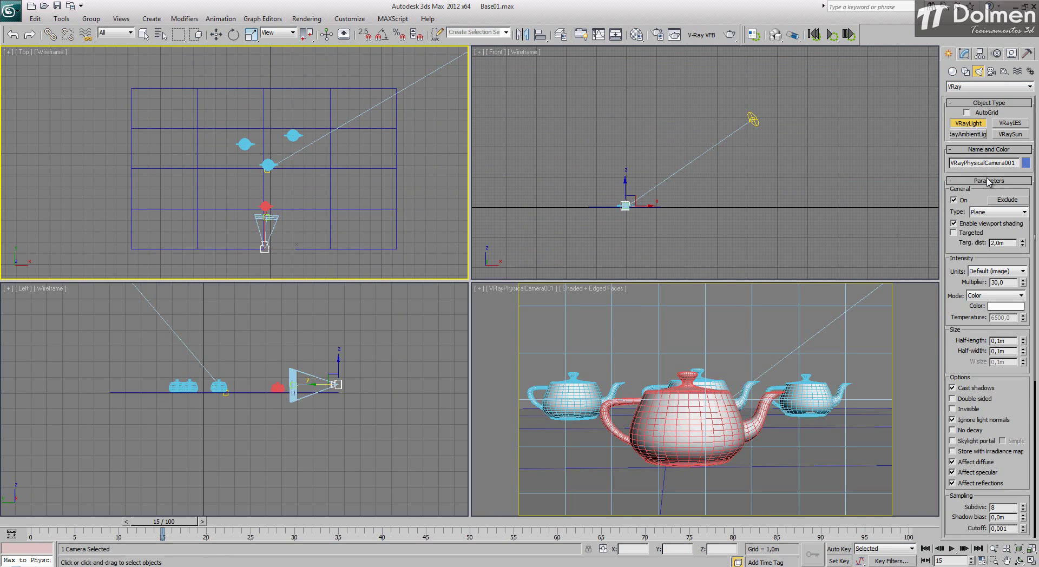
click(993, 213)
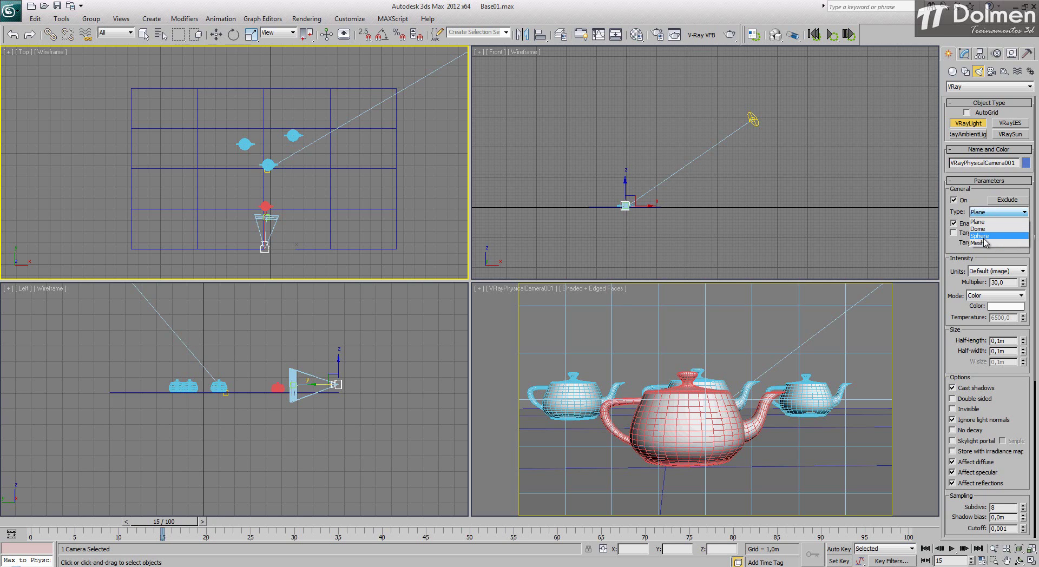
click(983, 236)
click(256, 104)
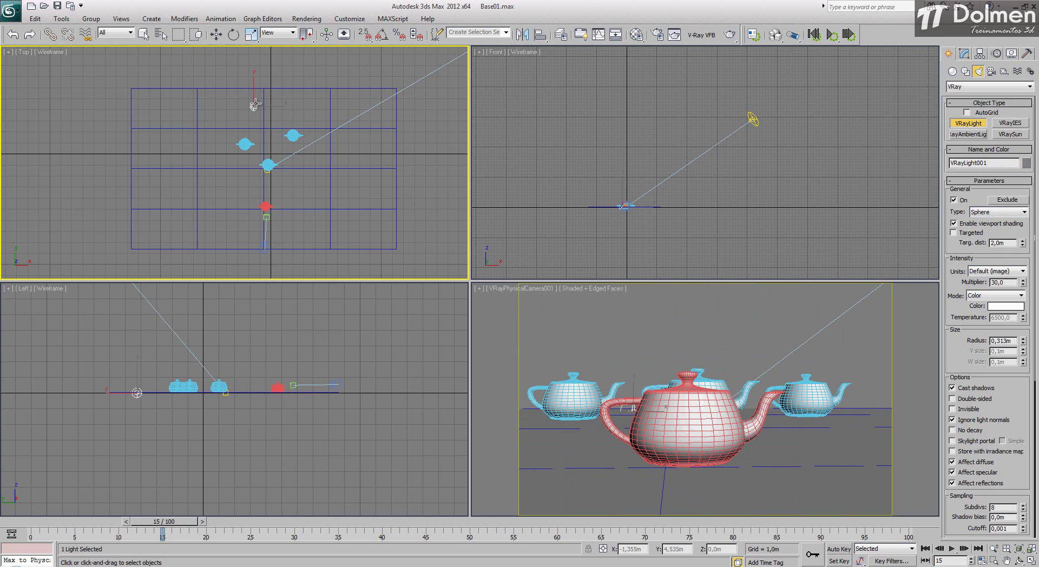
Raise the sphere light about 2 m and move it back beyond the ground plane, and place one copy beside it
key(w)
click(630, 395)
drag(633, 389, 633, 304)
middle_drag(250, 81, 279, 164)
drag(279, 164, 279, 131)
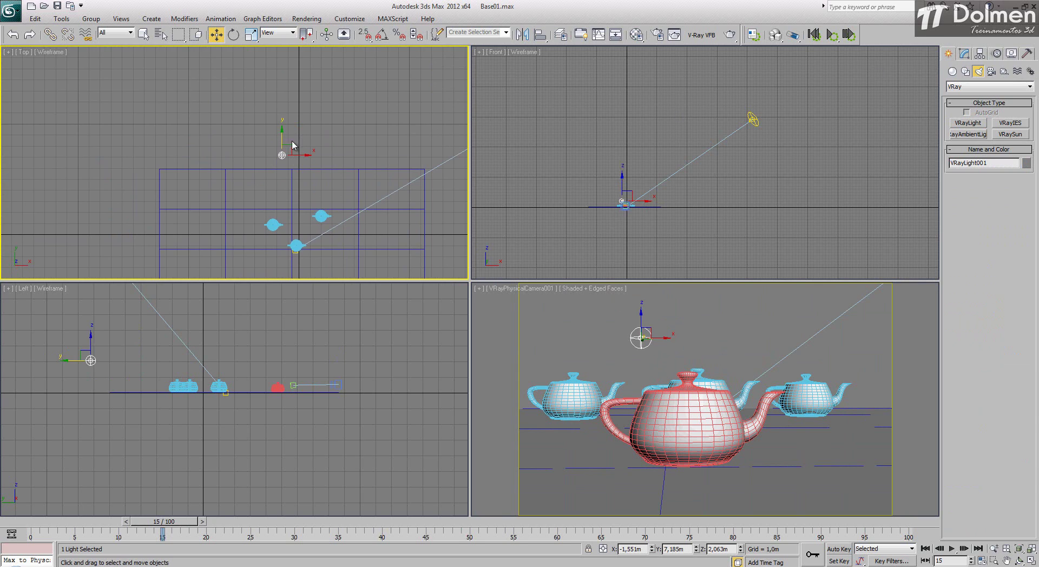
shift+drag(288, 145, 321, 144)
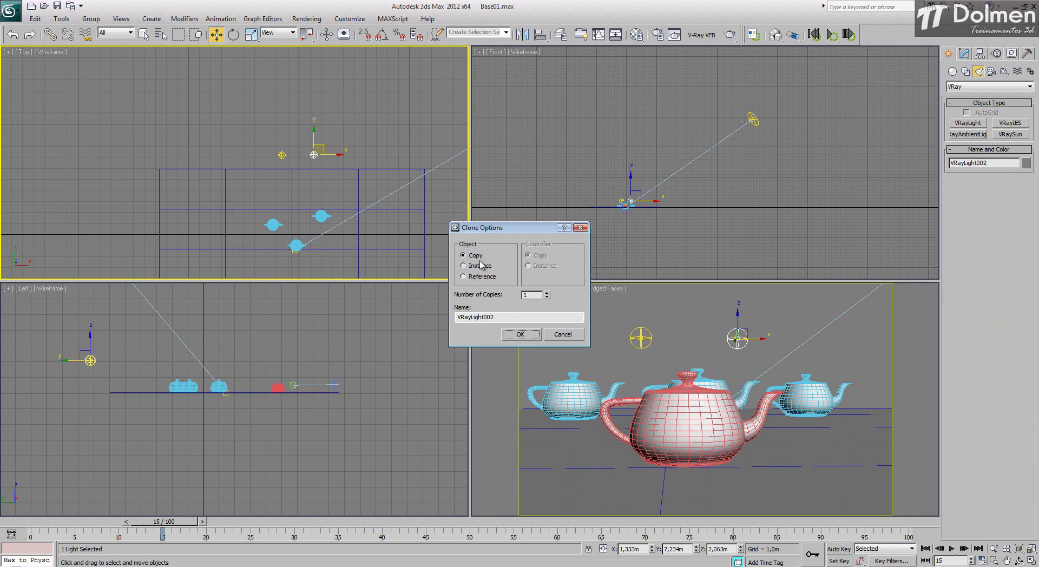
click(520, 335)
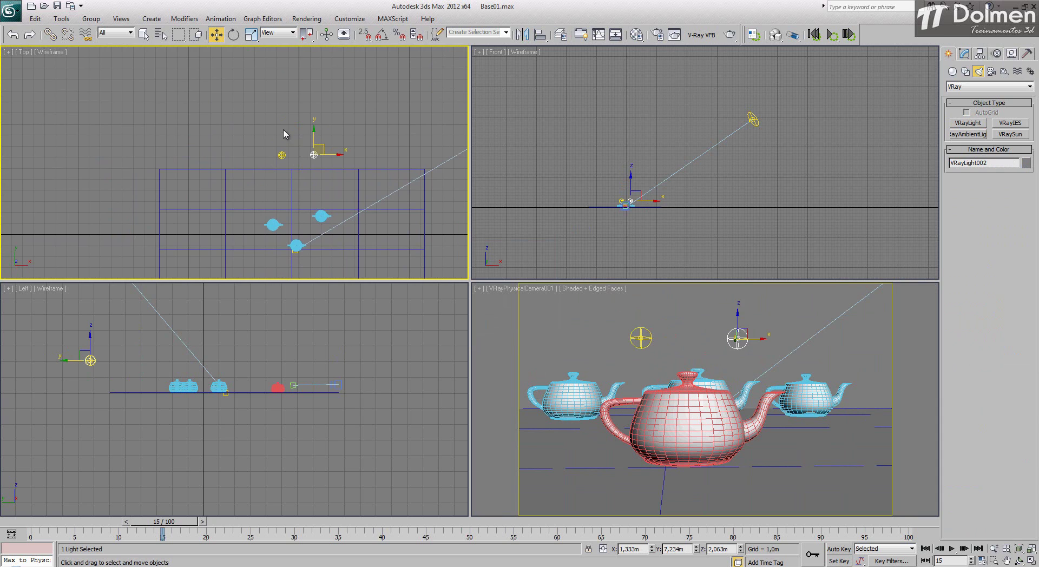
Place a third copy of the sphere light midway between and slightly behind the other two, raised to about 2.8 m
shift+drag(319, 148, 303, 138)
click(520, 334)
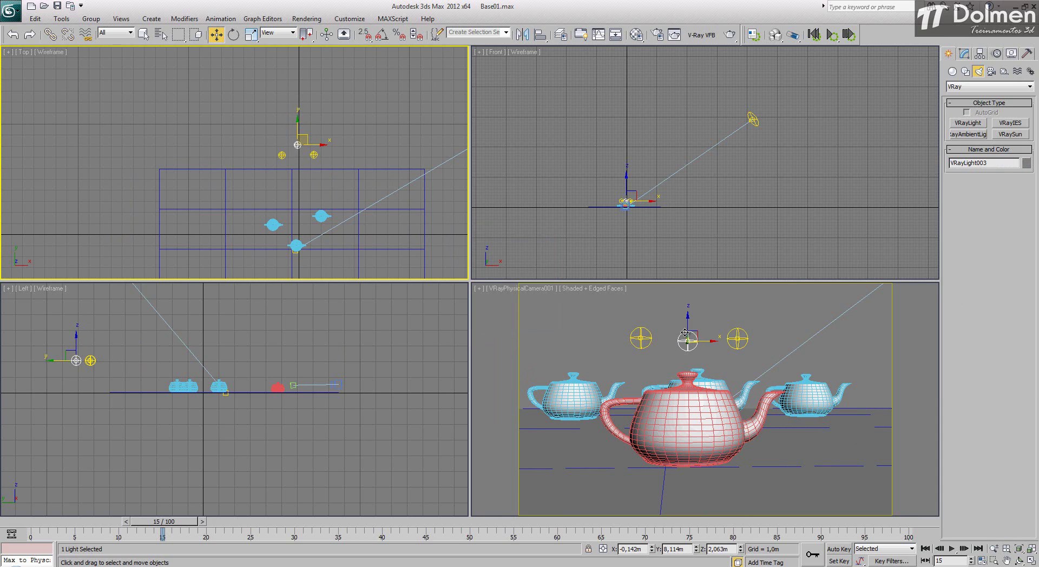
drag(685, 332, 685, 311)
Clone the group of three sphere lights as instances three times, placing the groups back left, back right and farthest behind the teapots
drag(342, 120, 265, 175)
mouse_move(307, 144)
shift+mouse_down()
mouse_move(290, 84)
mouse_move(276, 65)
mouse_move(258, 71)
mouse_move(365, 93)
shift+mouse_up()
click(525, 336)
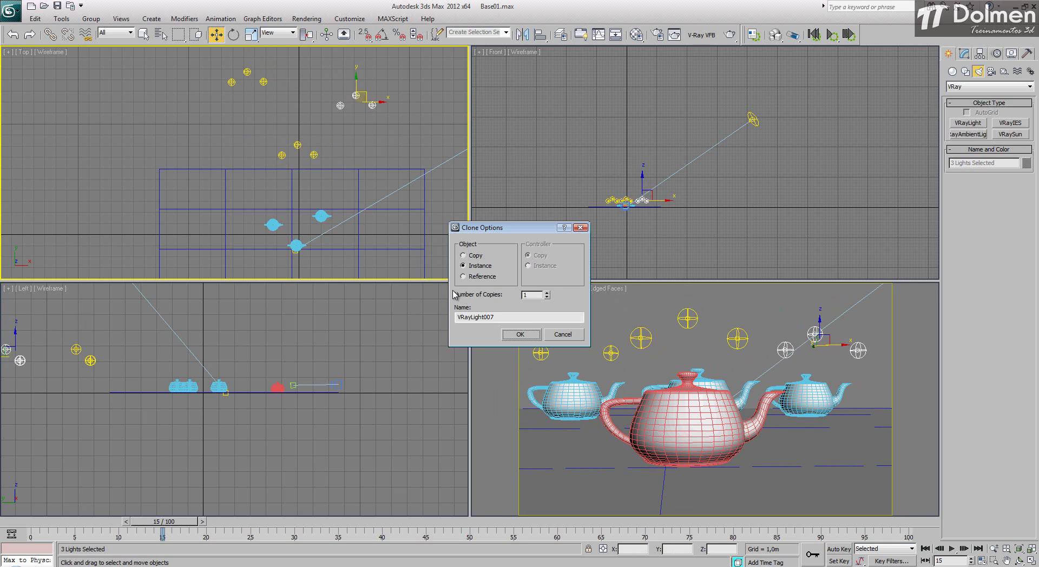
click(519, 335)
middle_drag(363, 94, 378, 121)
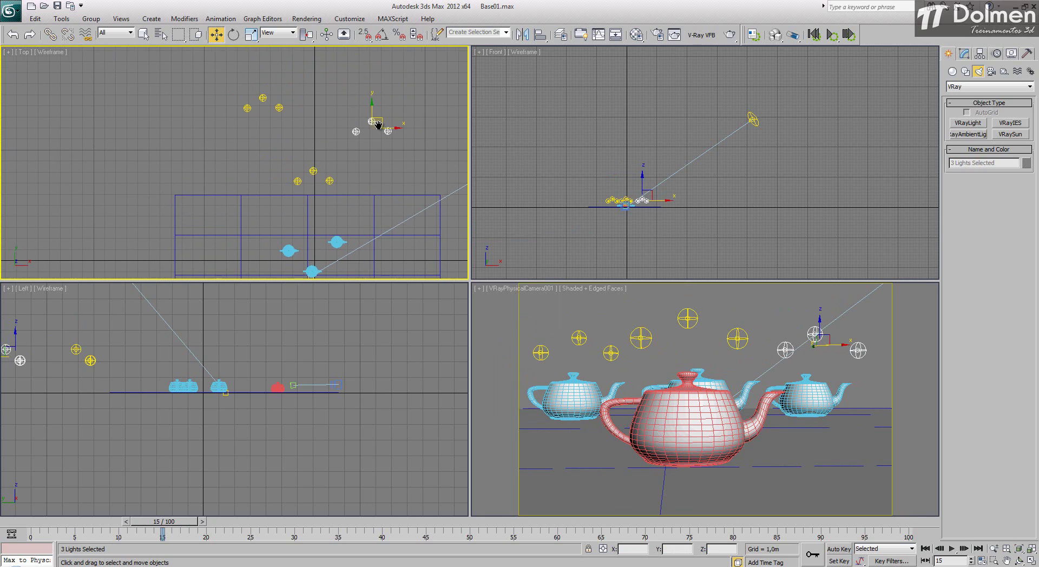
shift+drag(382, 118, 325, 45)
click(521, 335)
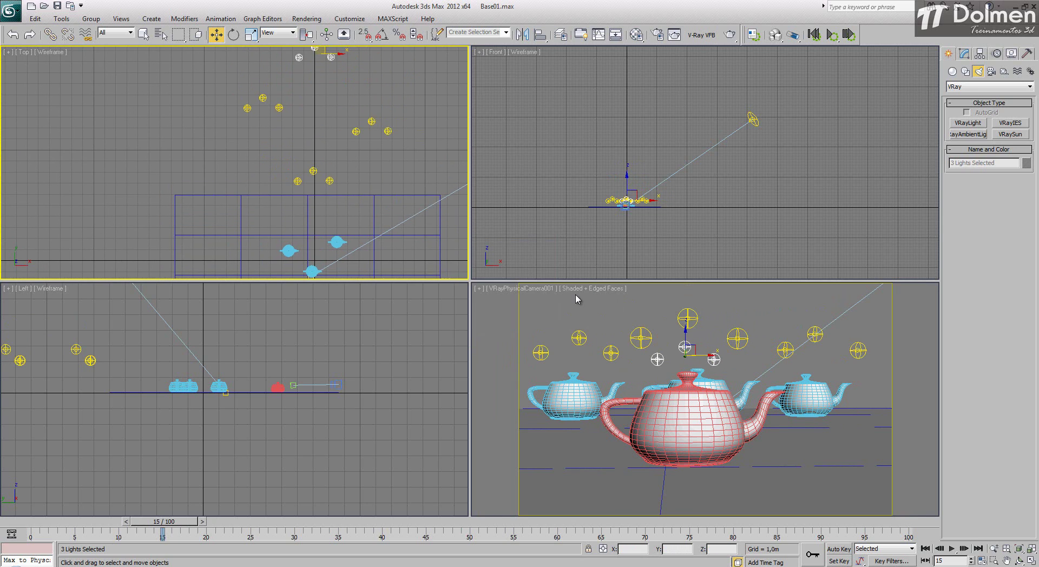
Switch one instanced sphere light's colour mode to Temperature and lower the temperature to about 3135 for a warm orange tone
click(590, 324)
click(579, 337)
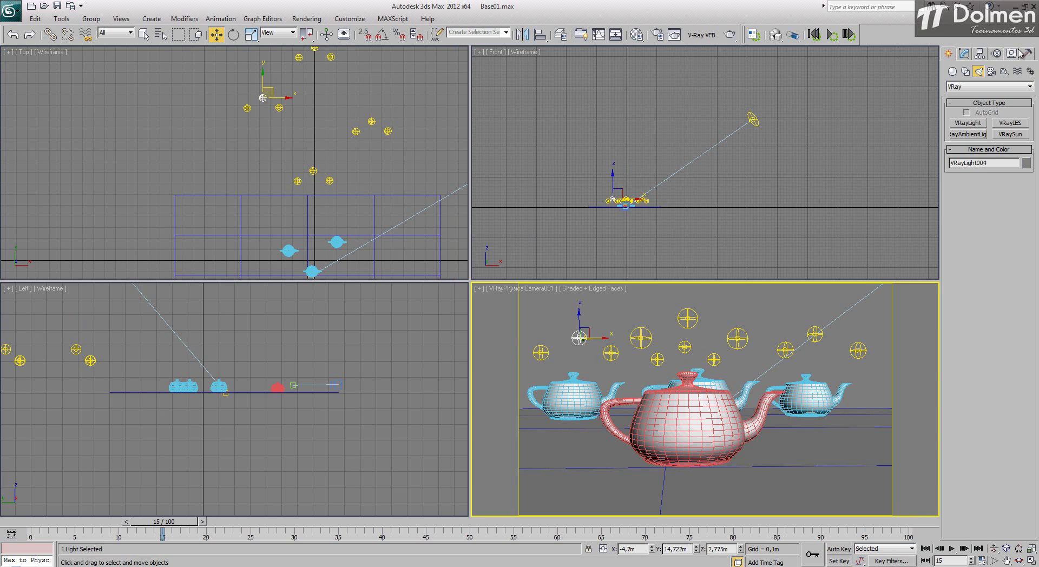
click(963, 54)
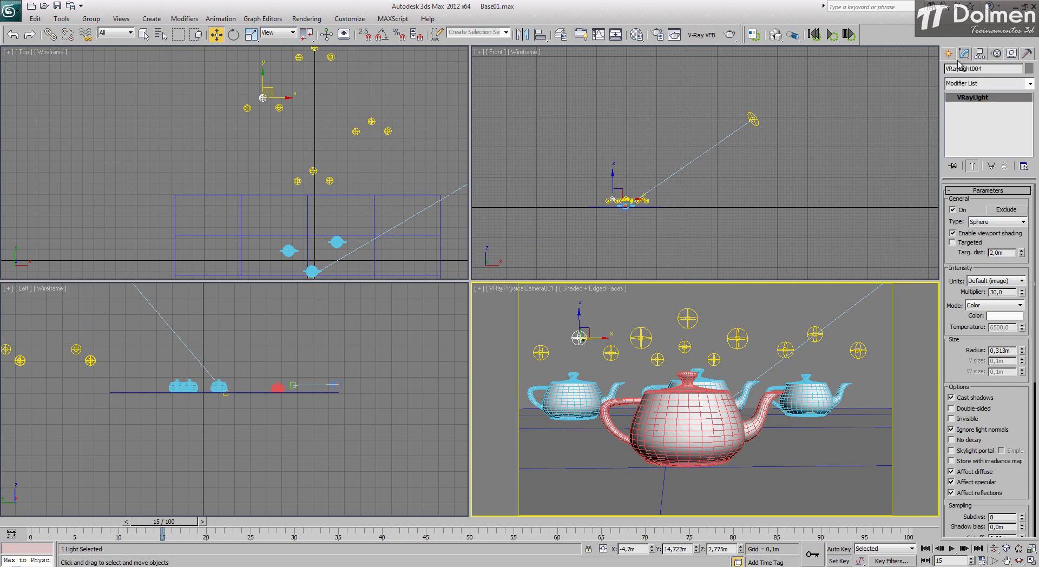
click(1015, 308)
click(991, 321)
drag(1023, 330, 1024, 334)
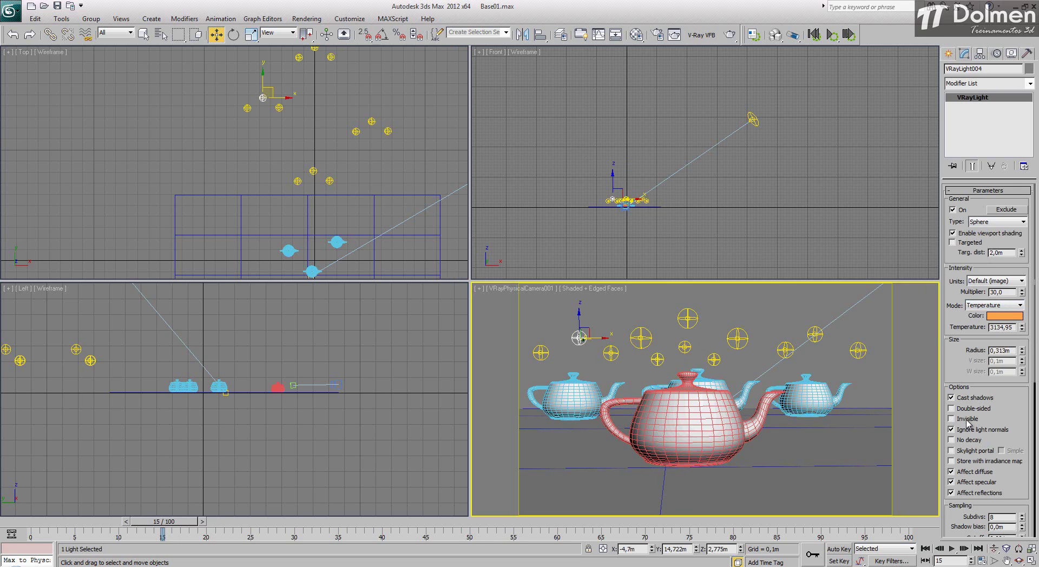
Test-render the camera view, set the sphere lights' multiplier to 60, and render again before closing the image
right_click(685, 371)
click(731, 35)
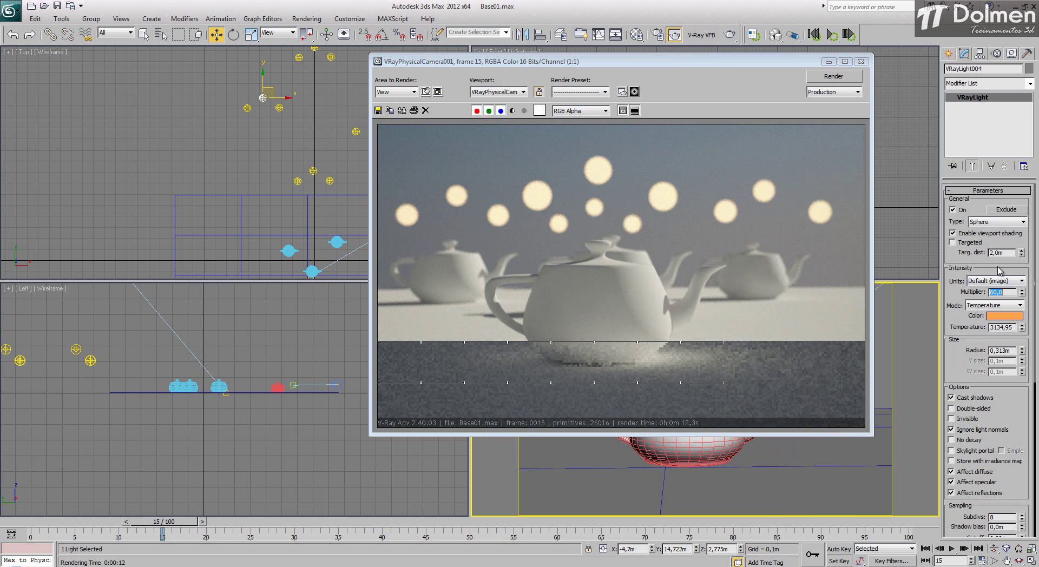
click(853, 80)
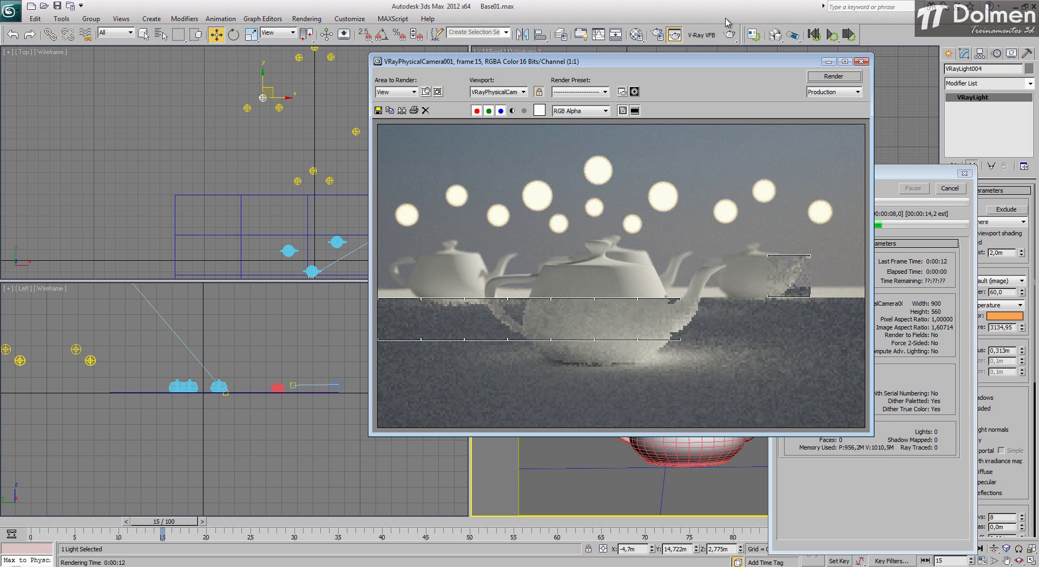
click(950, 189)
click(861, 62)
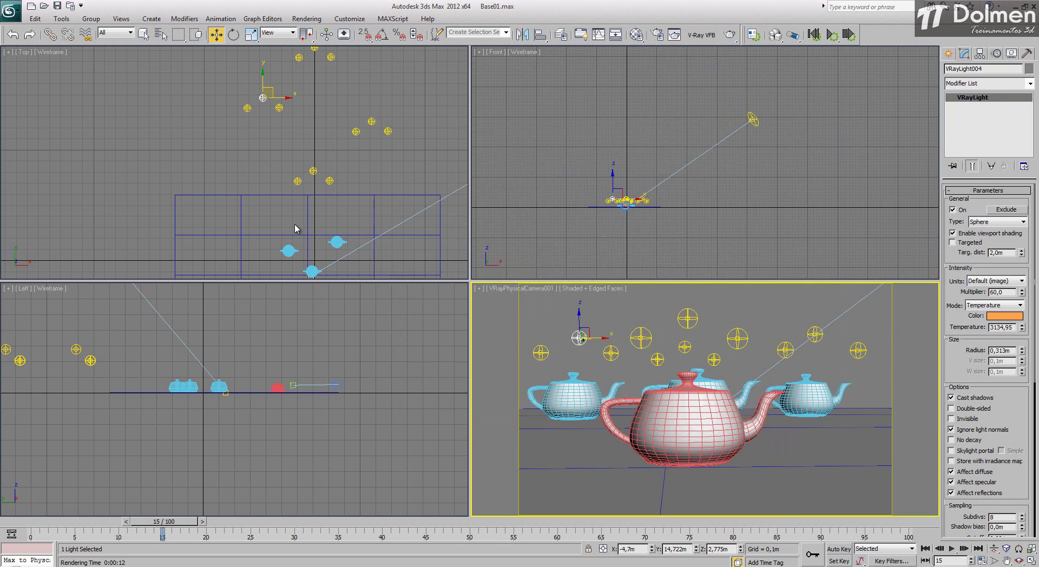
Enable the physical camera's bokeh blades with a value of 5, and test-render the camera view
middle_drag(291, 205, 290, 72)
scroll(289, 72, down, 2)
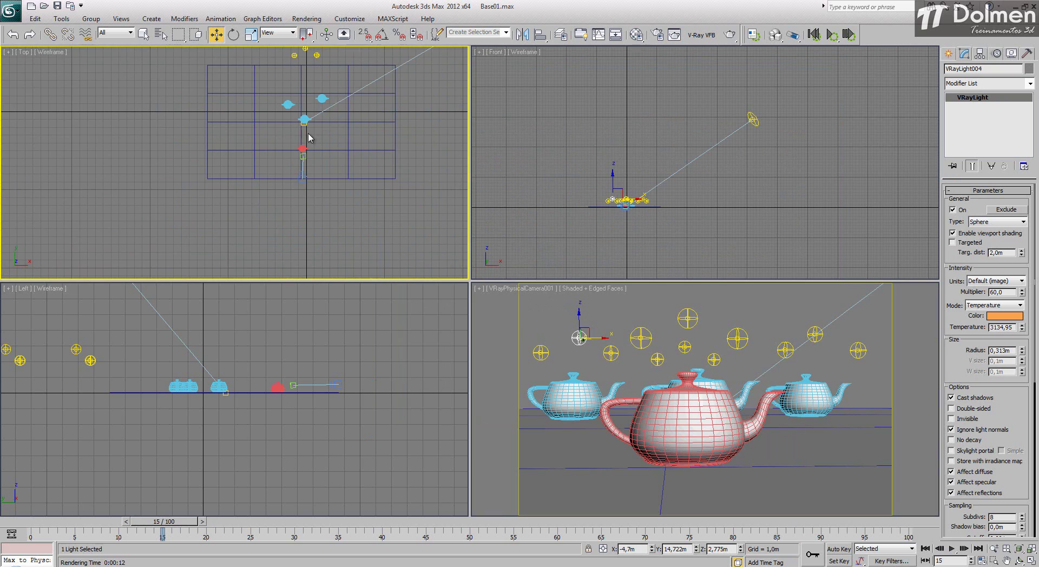
click(302, 182)
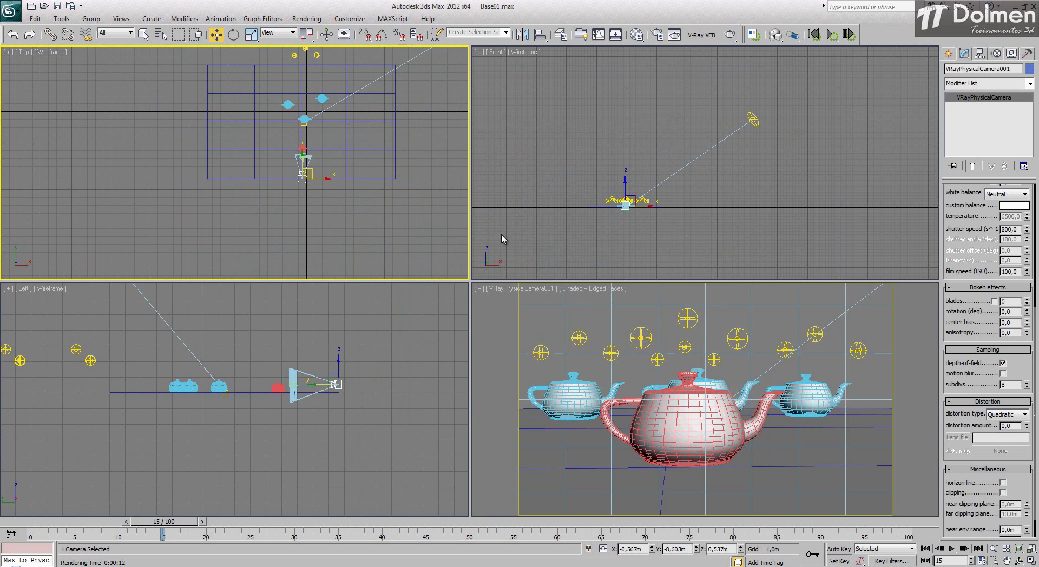
click(995, 301)
right_click(573, 378)
click(730, 34)
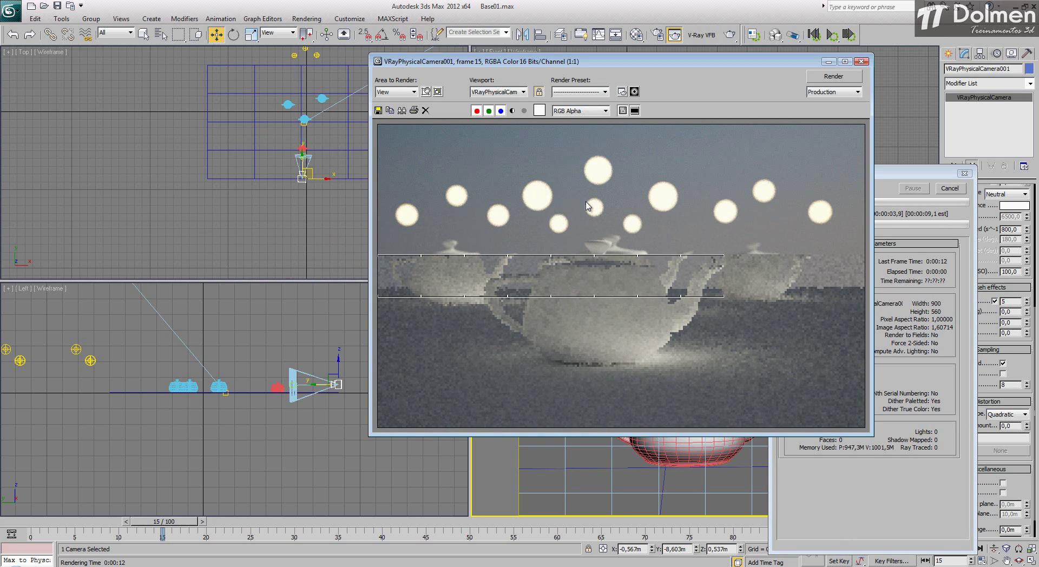
click(952, 189)
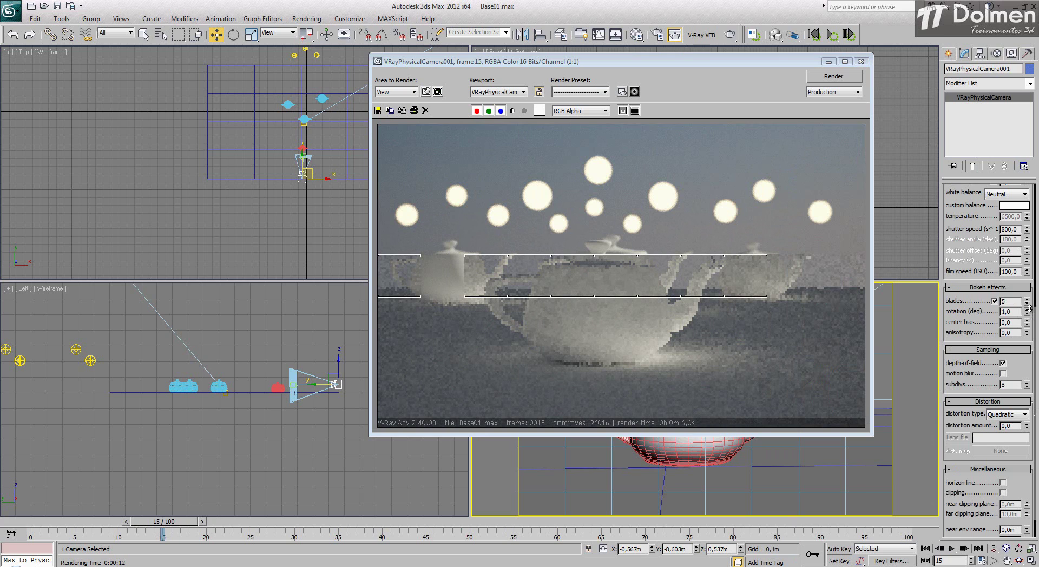
Set the camera's bokeh rotation to 49 degrees and anisotropy to 0.6, and test-render the view
drag(1027, 311, 1033, 290)
click(1027, 314)
click(1027, 331)
click(841, 75)
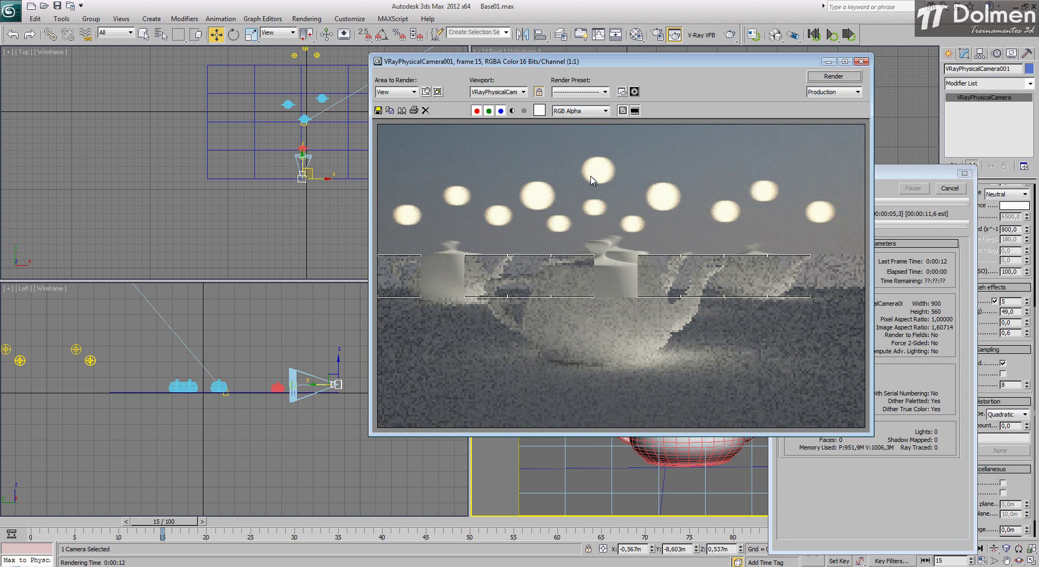
click(949, 189)
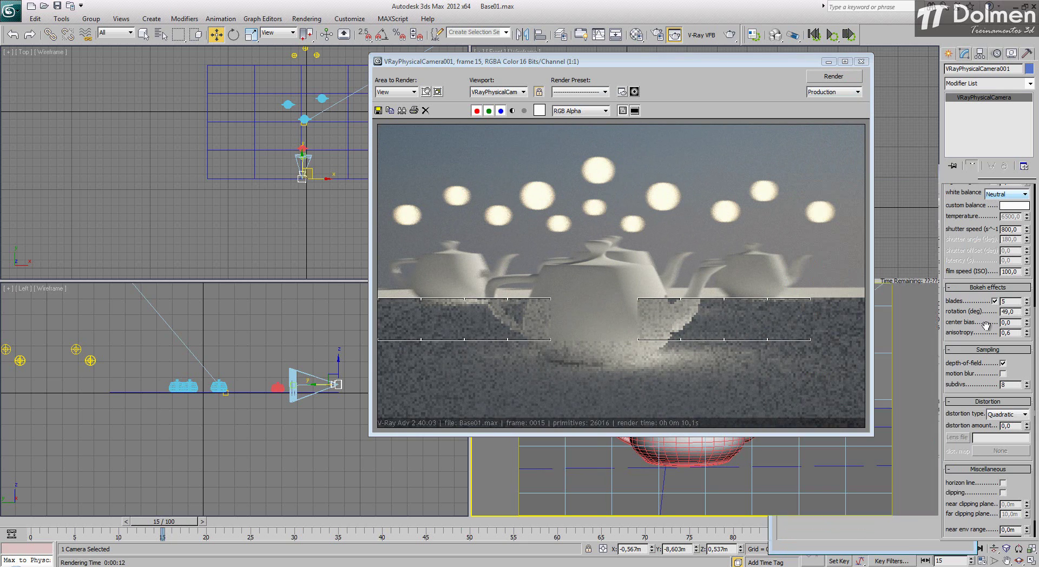
Raise the bokeh anisotropy to 0.8 and render, and render again with the rotation reset to 0
click(1027, 330)
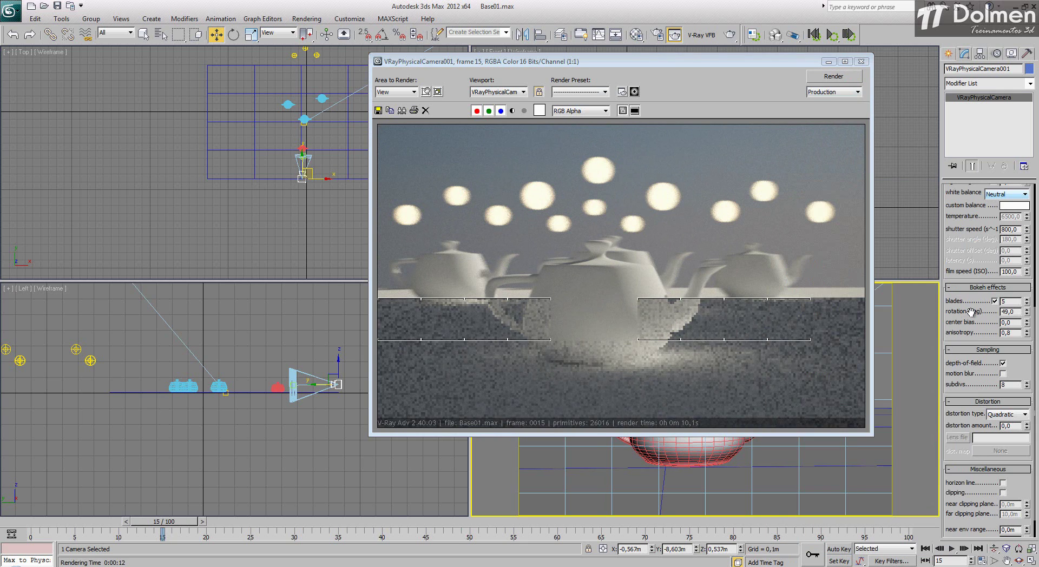
click(826, 78)
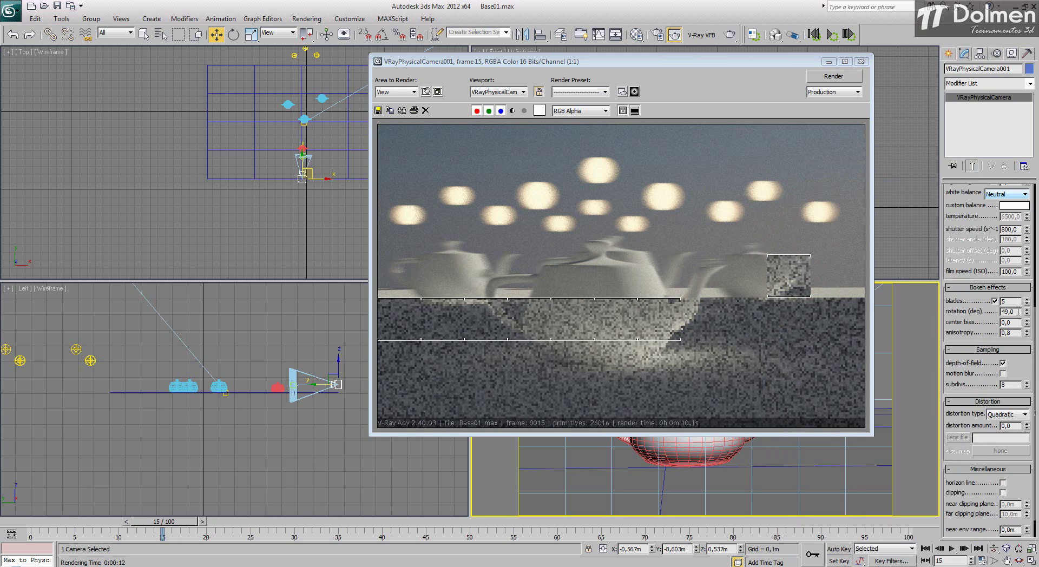
click(833, 76)
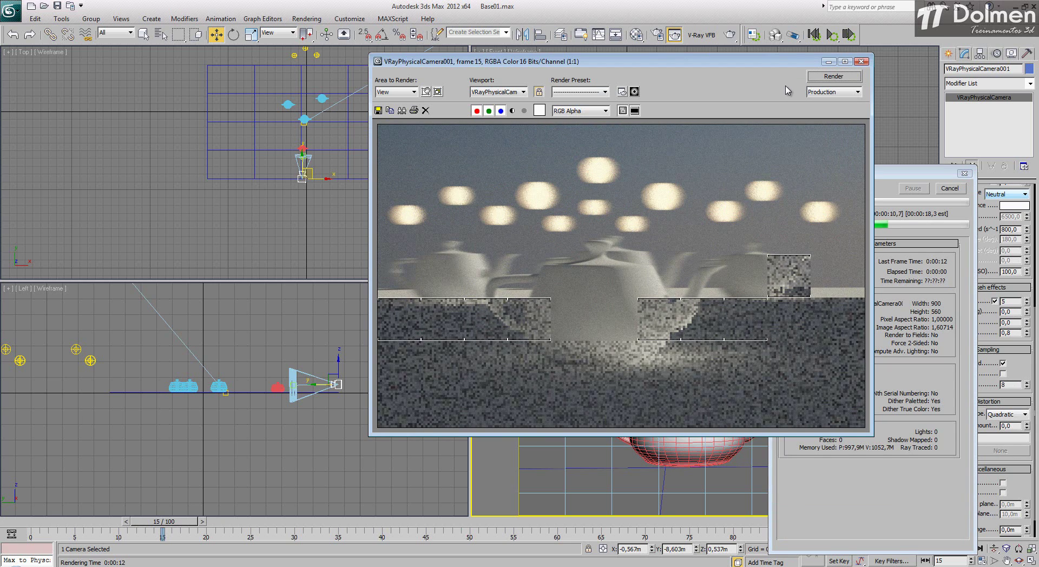
click(951, 190)
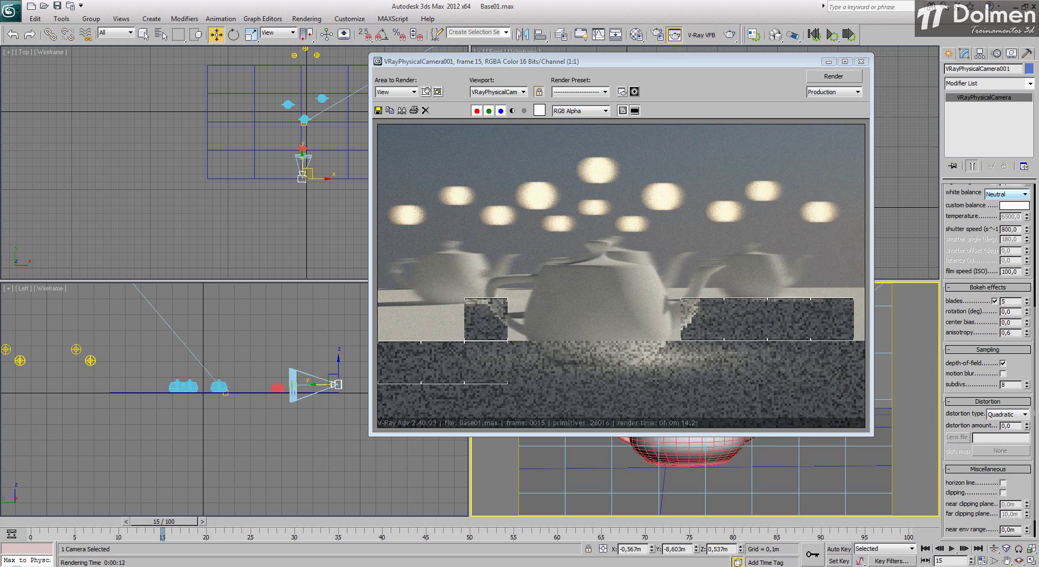
Set the bokeh center bias to 93.5 with anisotropy at 0, and test-render the camera view
drag(1027, 324, 1028, 286)
drag(986, 471, 1028, 338)
click(825, 80)
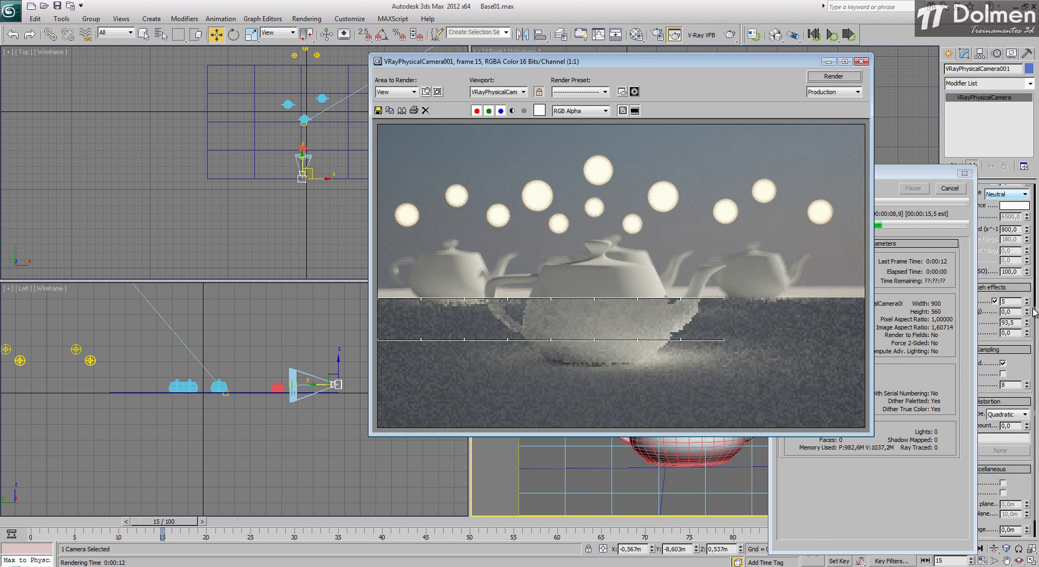
click(950, 189)
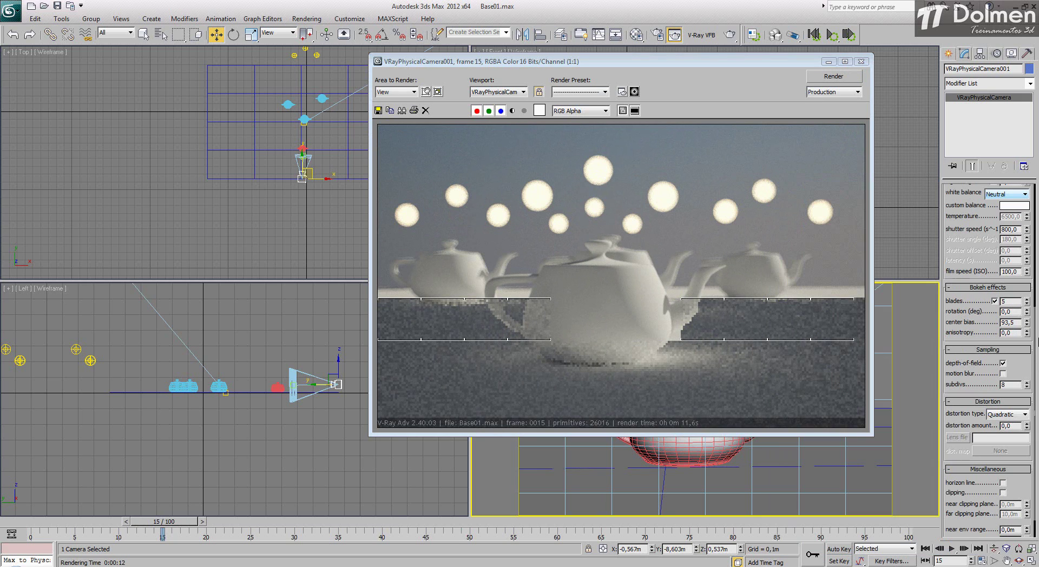
Lower the bokeh center bias to -83.3 and test-render the camera view
drag(1029, 325, 1013, 494)
drag(973, 199, 947, 343)
drag(970, 256, 971, 80)
click(846, 76)
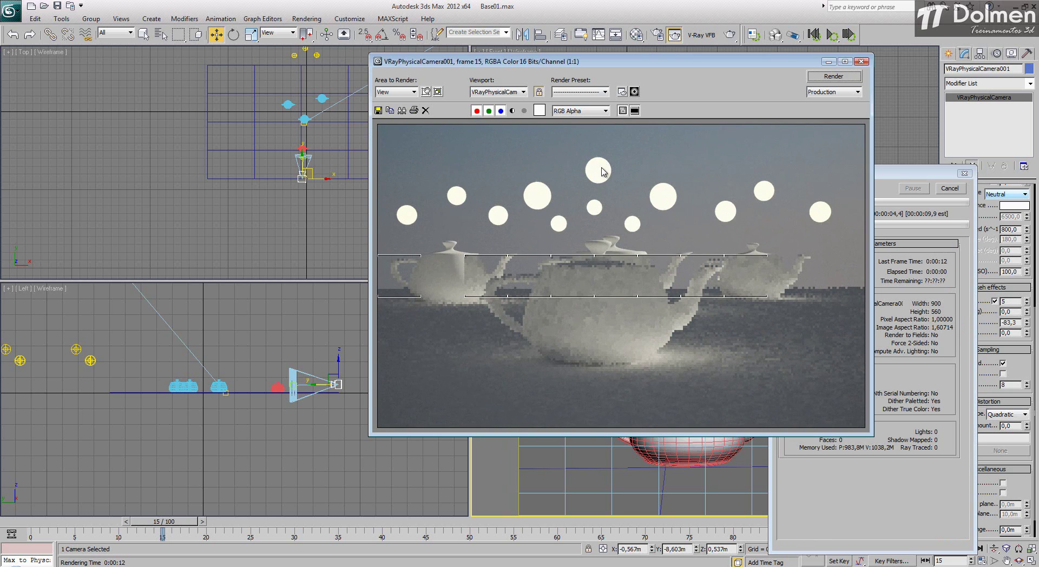
click(950, 189)
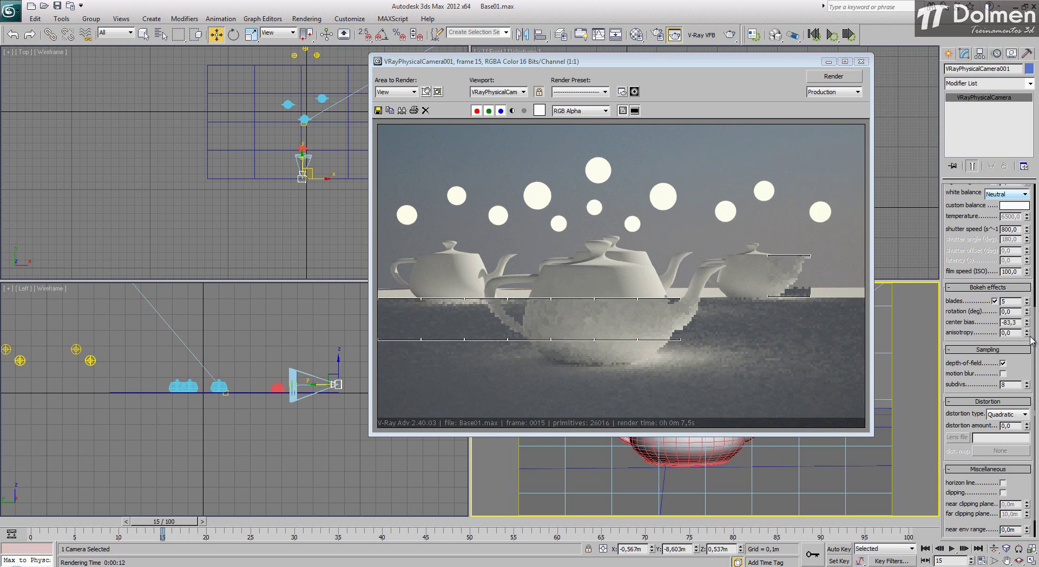
Set the bokeh anisotropy to 0.9, test-render the view, and inspect the light discs up close
drag(1026, 332, 1028, 329)
click(848, 78)
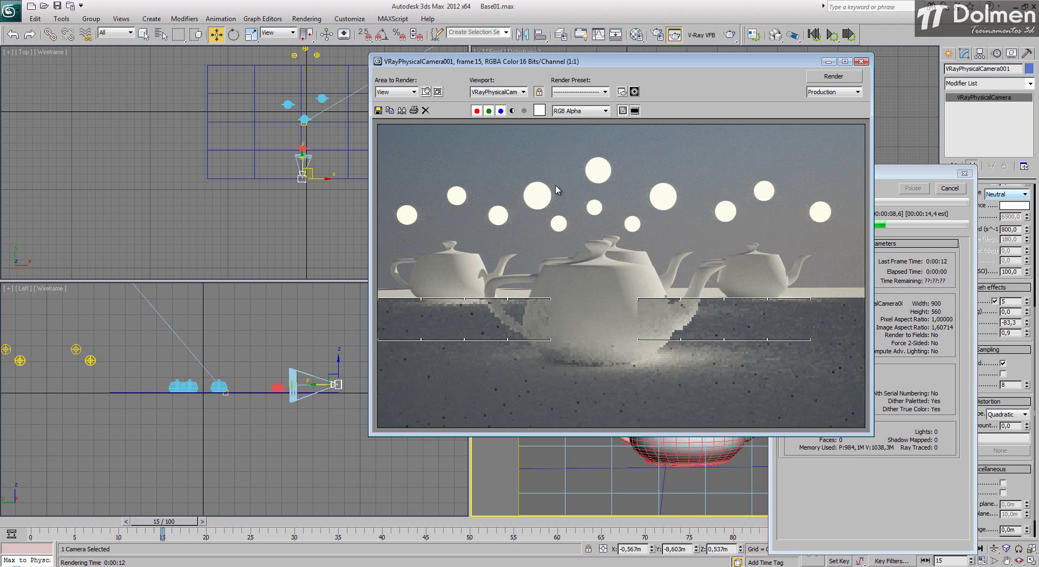
scroll(555, 190, up, 1)
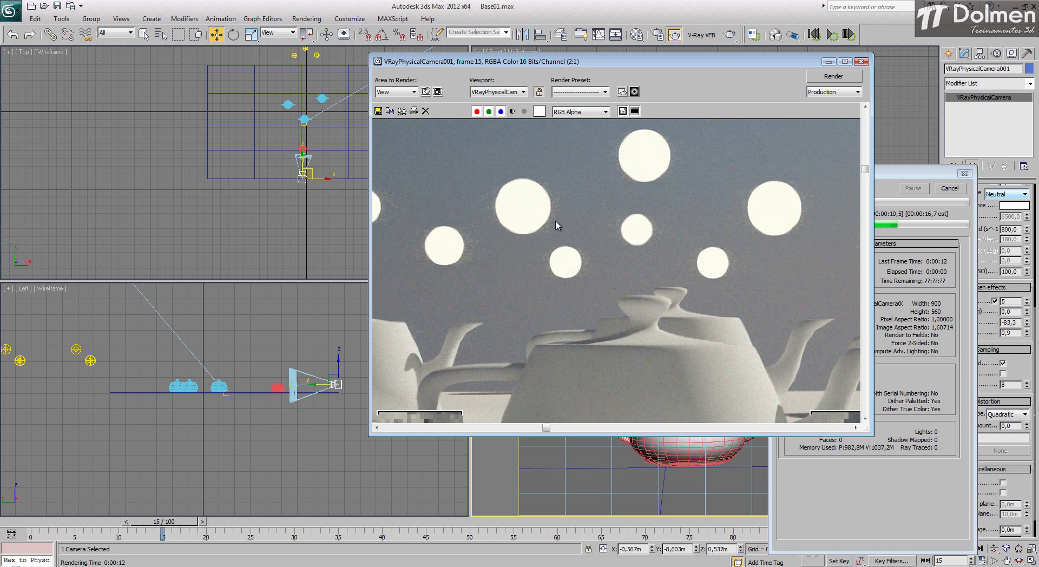
scroll(606, 197, down, 1)
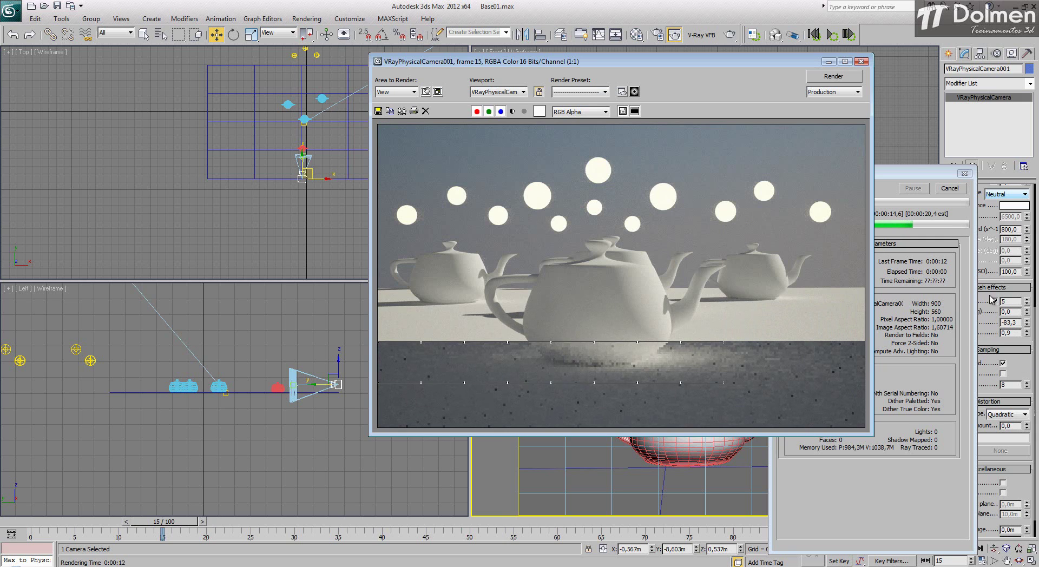
key(Escape)
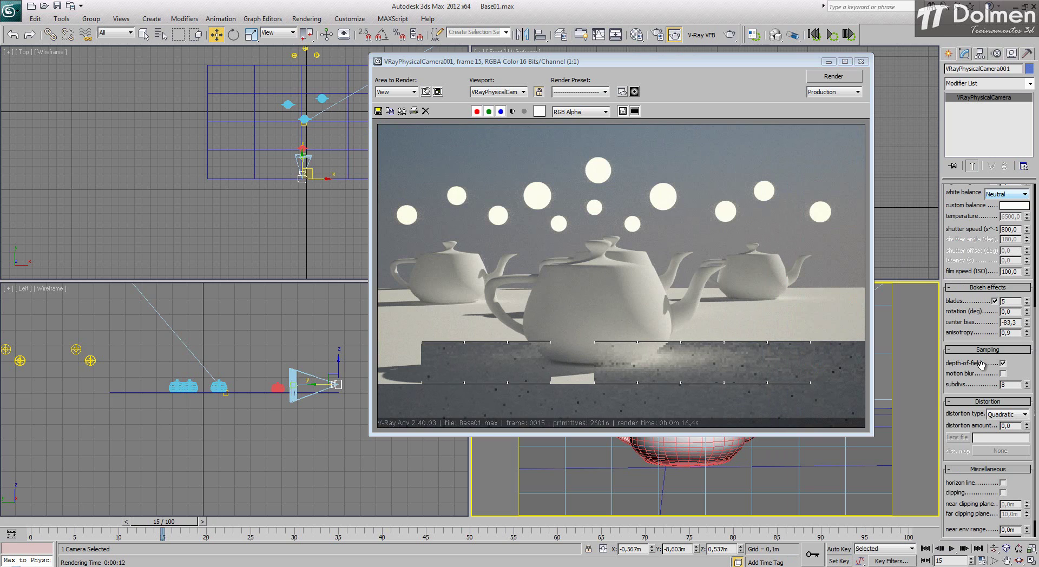
Reset the bokeh center bias to 0, render the camera view again, and close the rendered image
double_click(1017, 322)
click(833, 77)
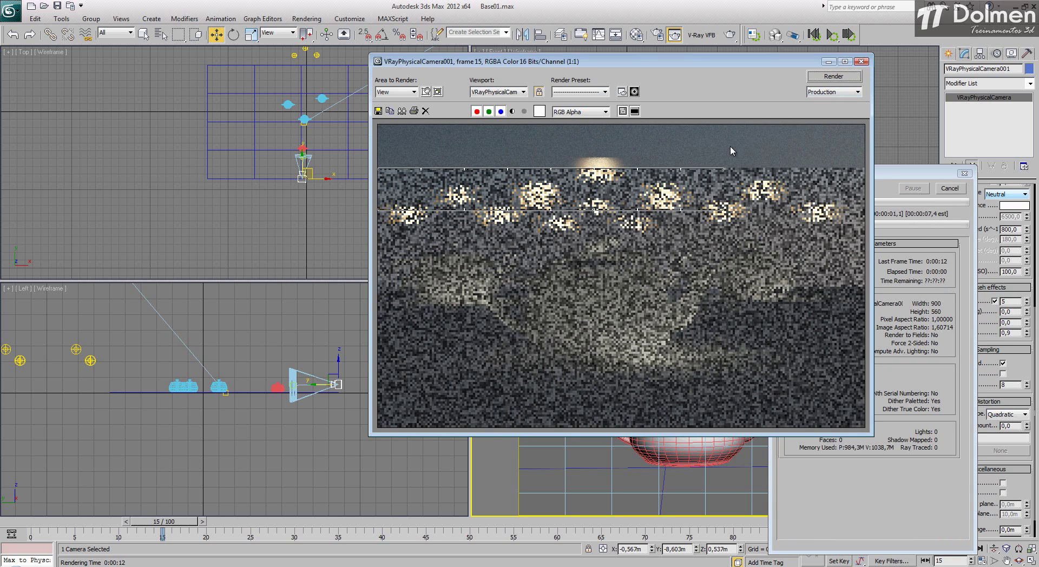
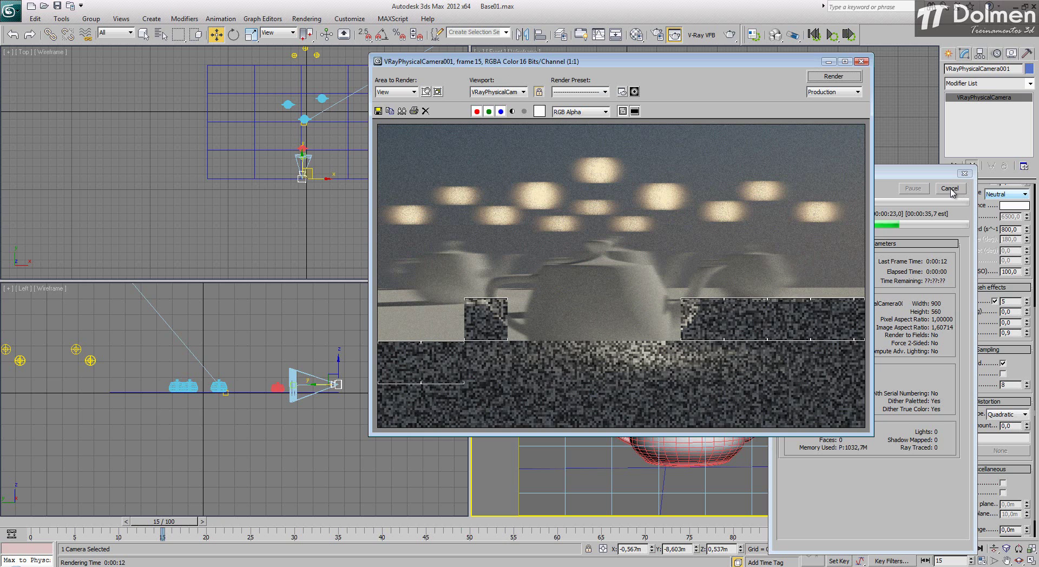
click(951, 189)
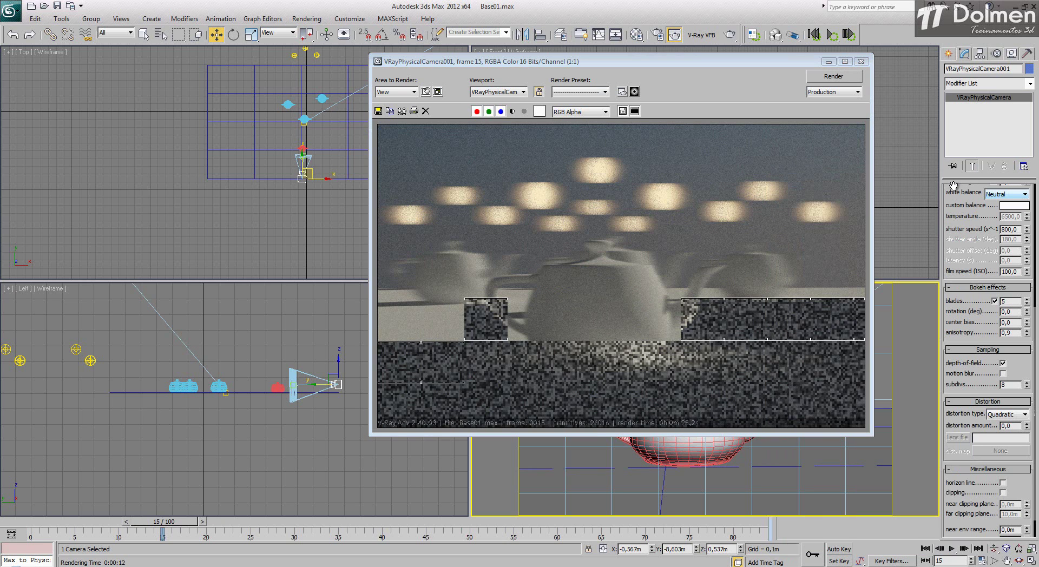
click(861, 61)
Delete all twelve sphere lights behind the teapots
middle_drag(316, 66, 337, 173)
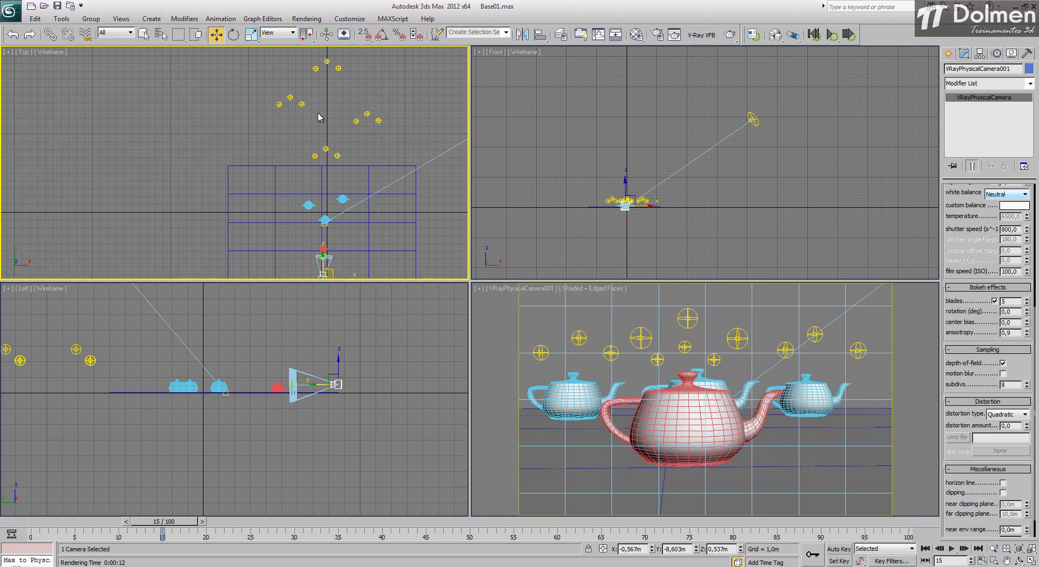
middle_drag(432, 55, 431, 72)
drag(271, 163, 253, 180)
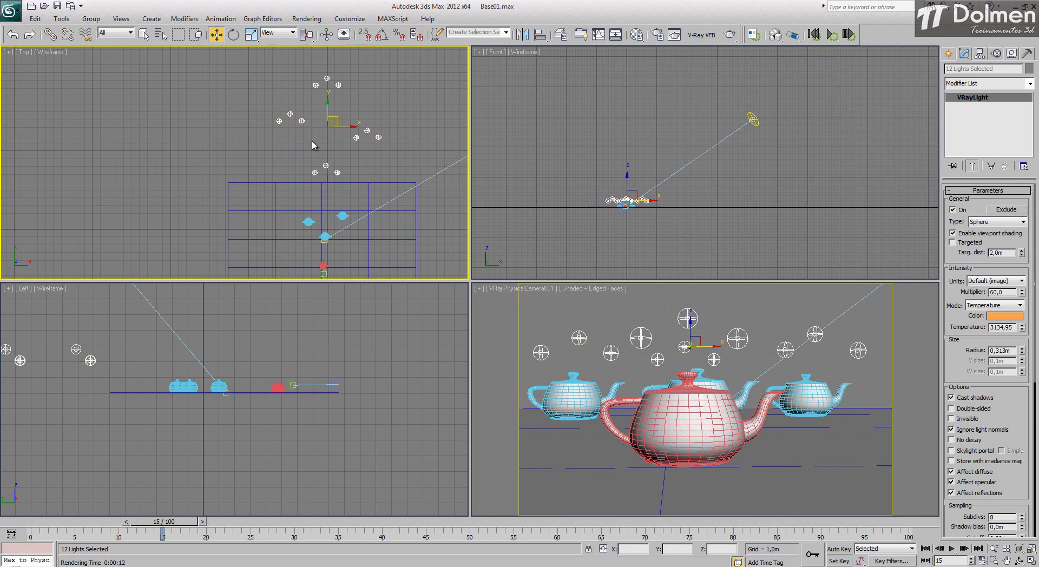
key(Delete)
Select the physical camera and turn off its bokeh blades and depth-of-field sampling
middle_drag(328, 275, 311, 186)
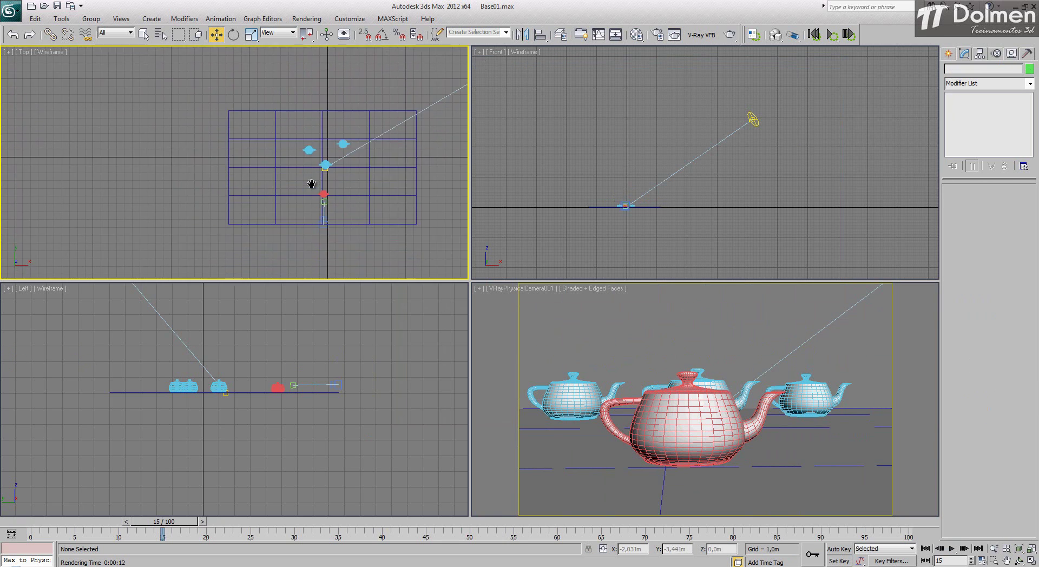
scroll(319, 201, up, 5)
click(322, 251)
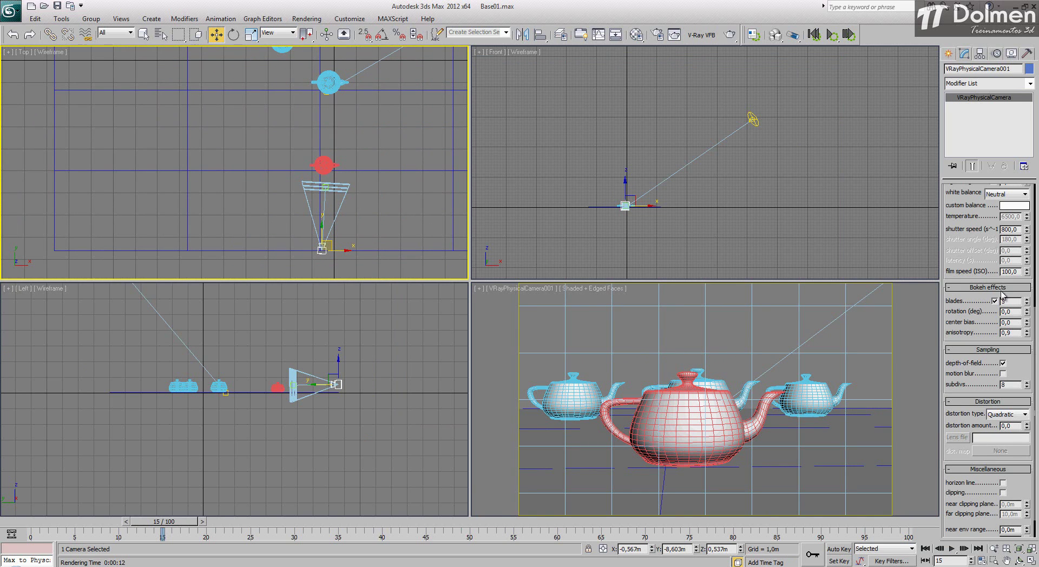
scroll(1002, 271, down, 2)
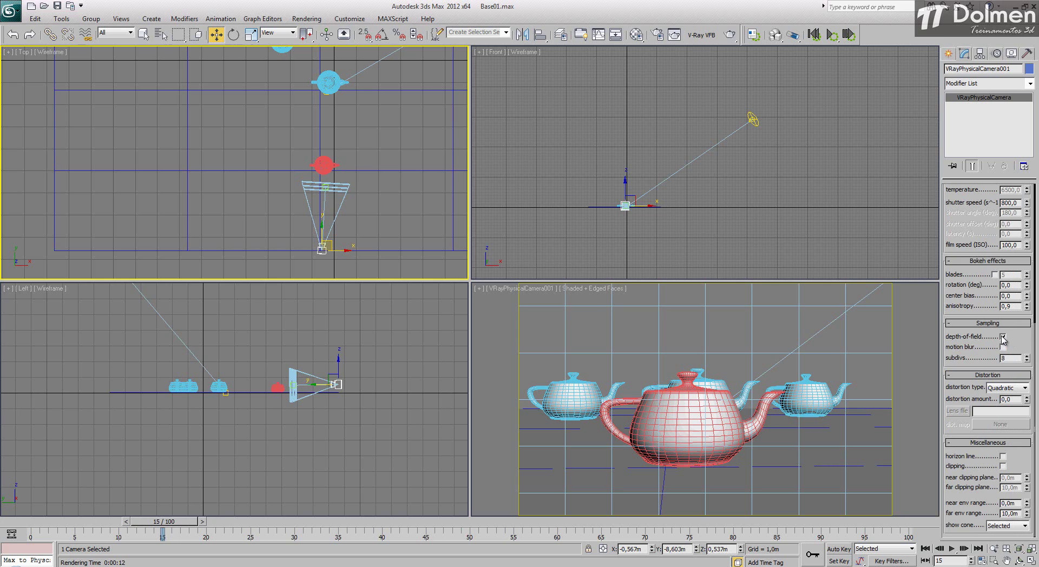
click(983, 318)
right_click(703, 413)
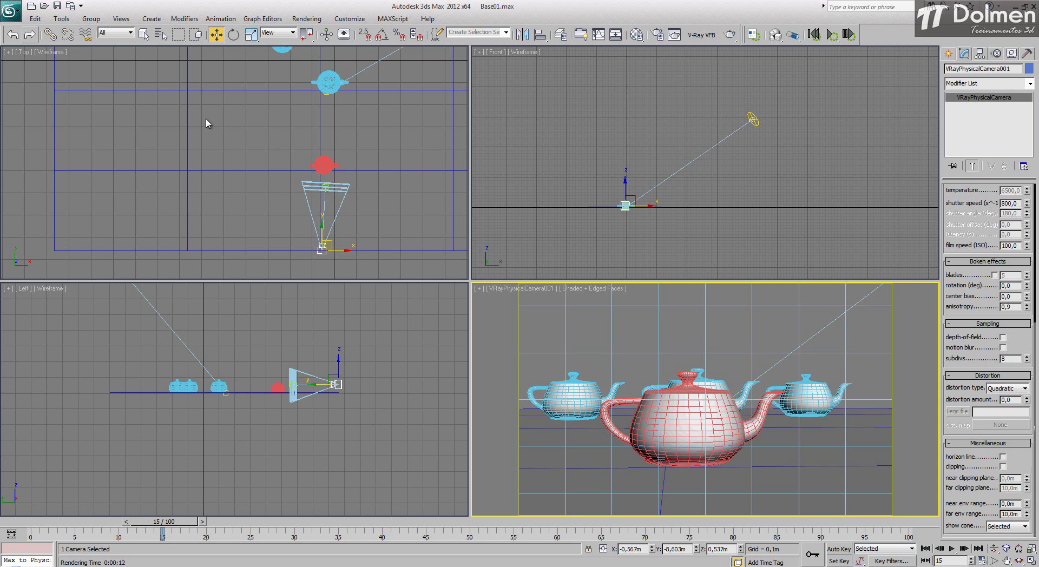
Move the camera target away from the camera, past the red teapot, to the middle blue teapot
click(325, 186)
middle_drag(331, 177, 329, 202)
drag(330, 203, 329, 103)
scroll(331, 105, down, 3)
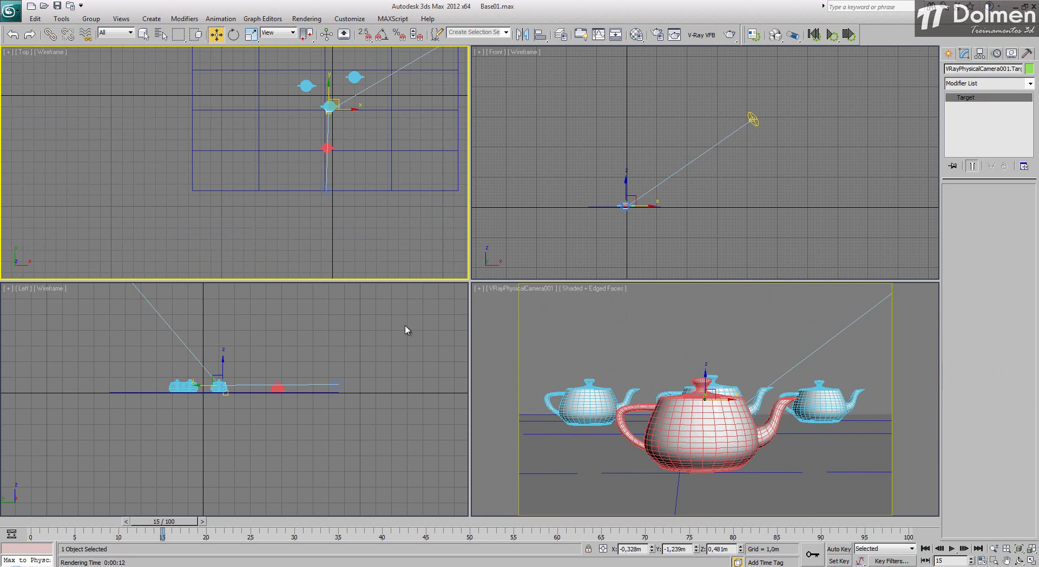
Set the physical camera's f-number to 4 and its shutter speed to 200
click(327, 188)
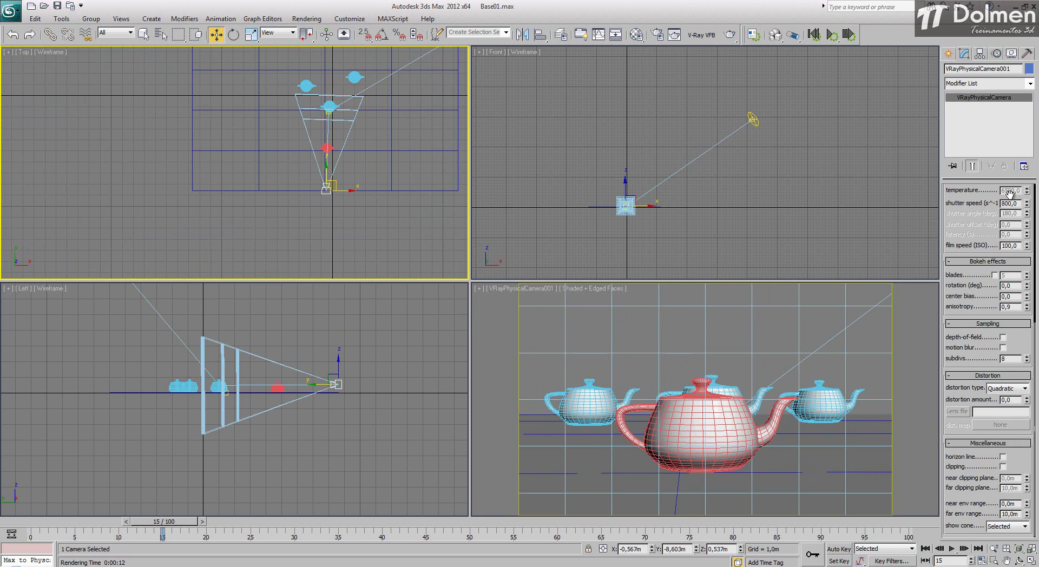
scroll(1009, 195, up, 3)
scroll(1018, 227, up, 3)
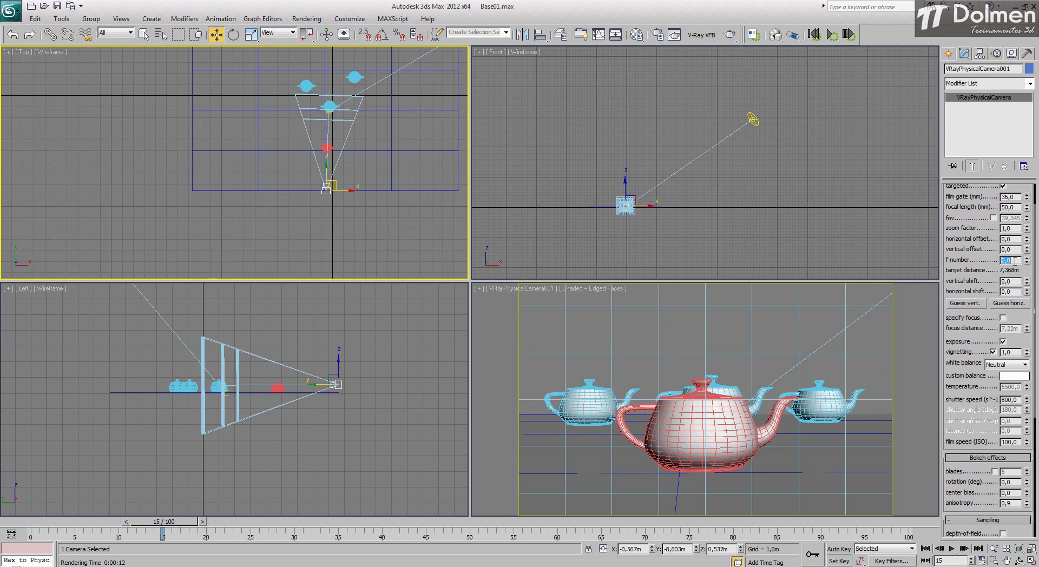
text(4)
key(Return)
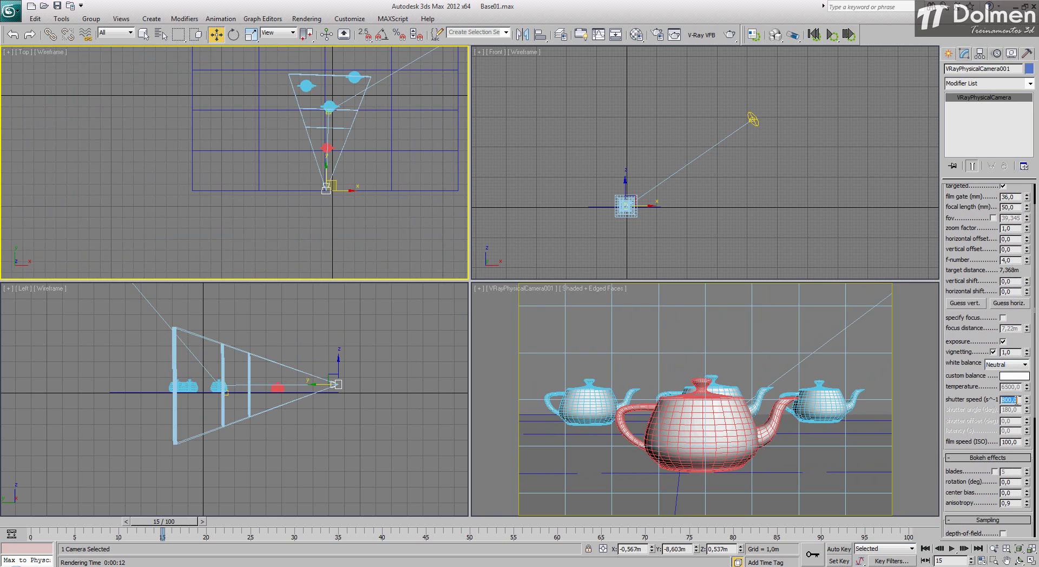
click(1017, 401)
text(200)
key(Return)
Test-render the camera view with the new exposure settings and close the rendered image
right_click(638, 395)
click(732, 37)
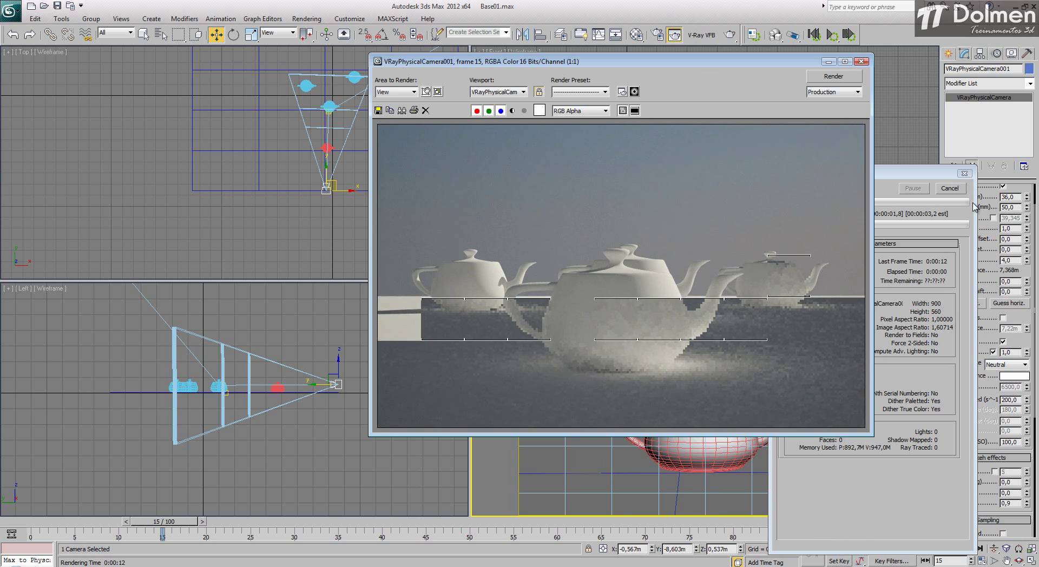
click(861, 62)
Try out the camera's lens distortion amount, leaving it at -0.07
scroll(981, 428, down, 5)
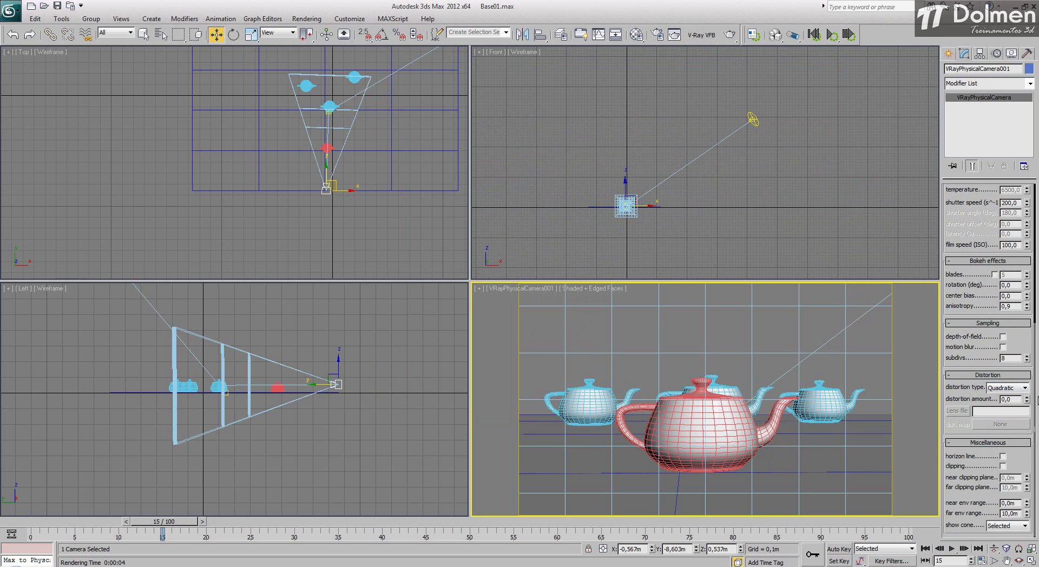
mouse_move(1027, 399)
mouse_down()
mouse_move(1023, 230)
mouse_move(1028, 507)
mouse_move(996, 50)
mouse_move(996, 115)
mouse_move(1011, 102)
mouse_move(1038, 403)
mouse_up()
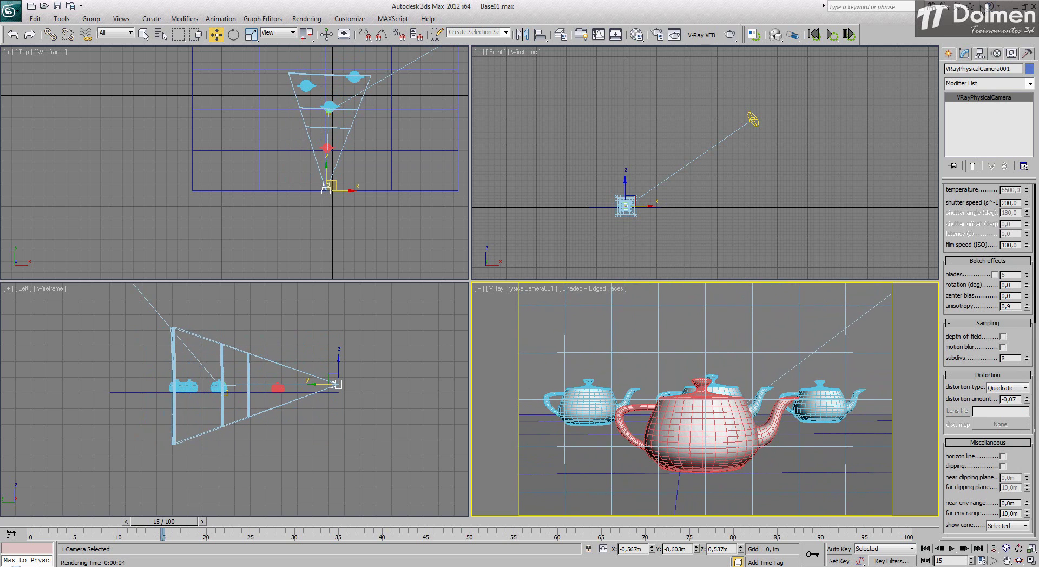
Create a thin, tall box as a wall beside the rear-left teapot
click(949, 53)
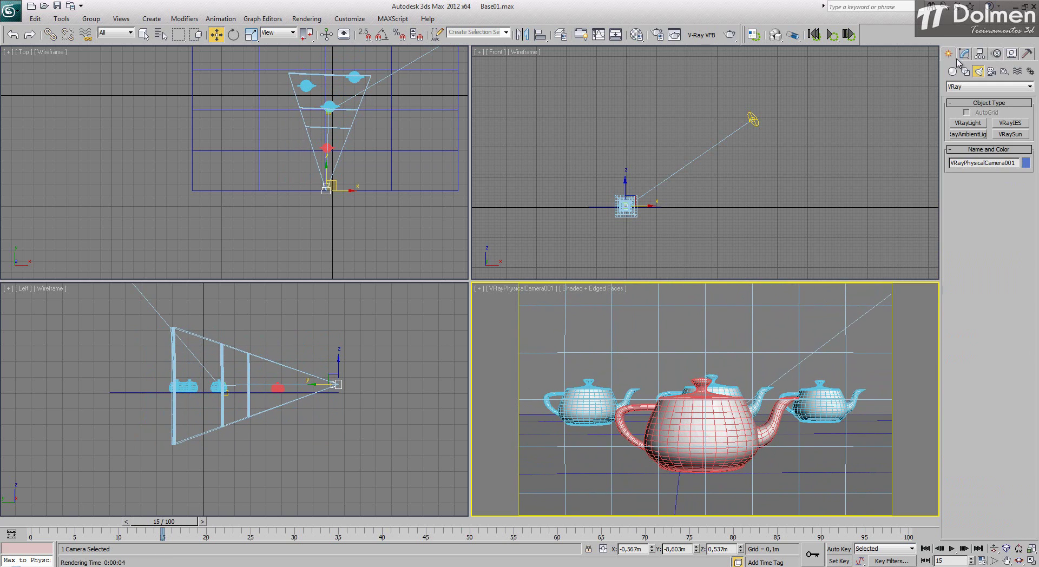
click(953, 71)
click(968, 123)
middle_drag(342, 116, 355, 196)
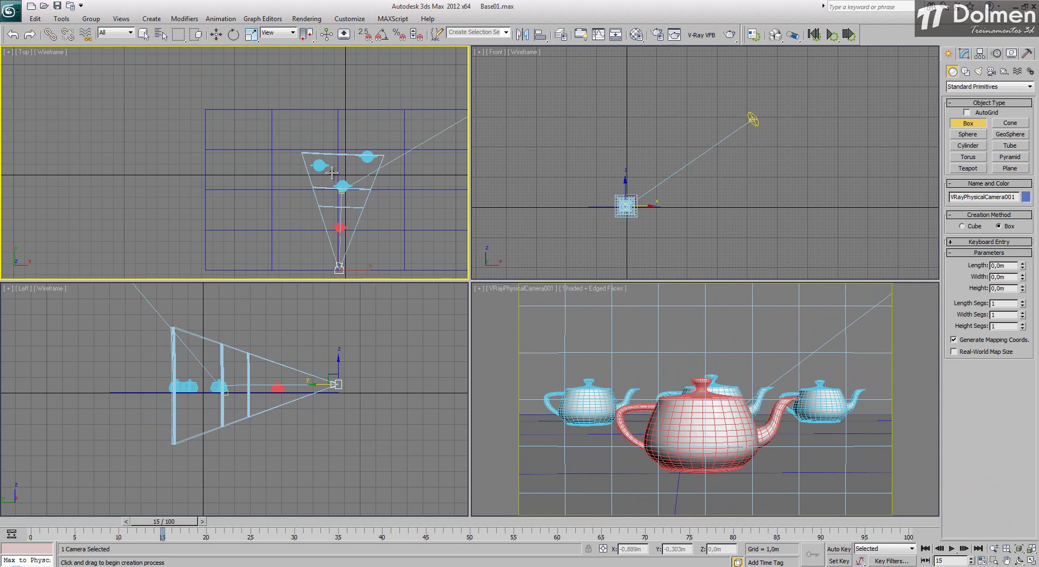
drag(301, 135, 340, 166)
click(301, 167)
key(w)
Shift the rear-left teapot slightly away from the wall and clone the box as one instance on the other side of the teapots
click(321, 165)
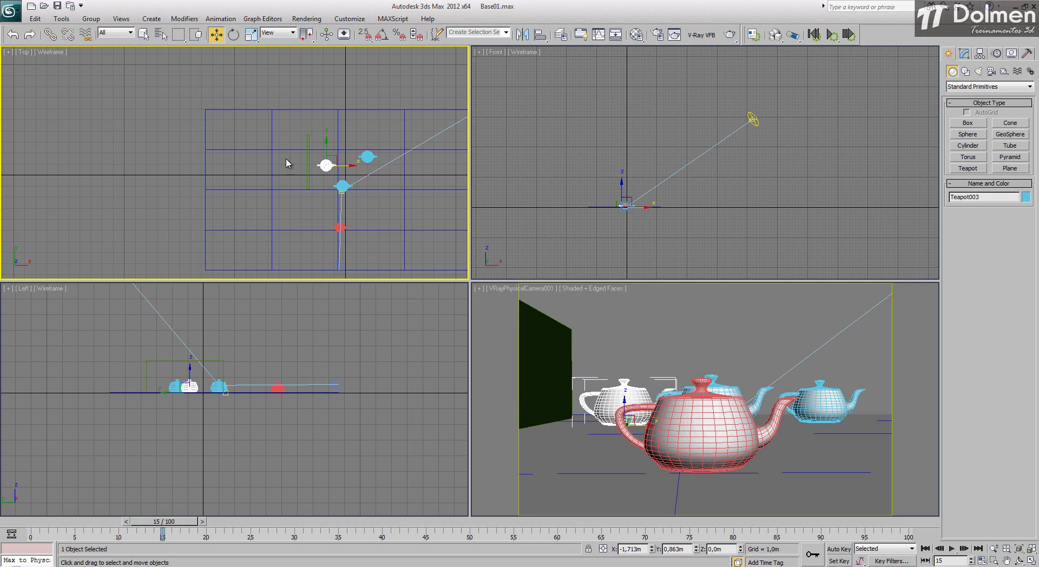
drag(309, 171, 403, 169)
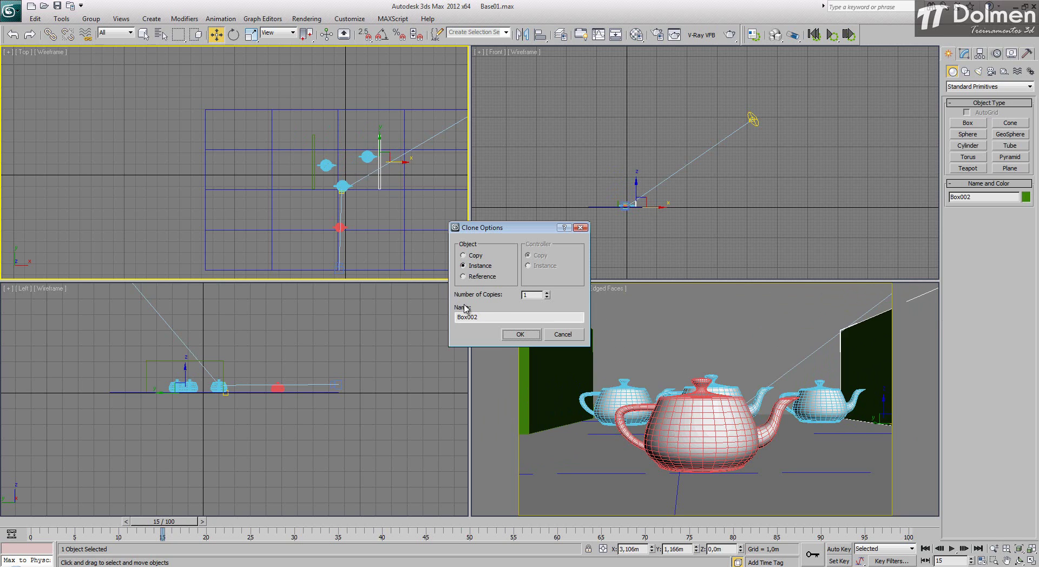
click(522, 335)
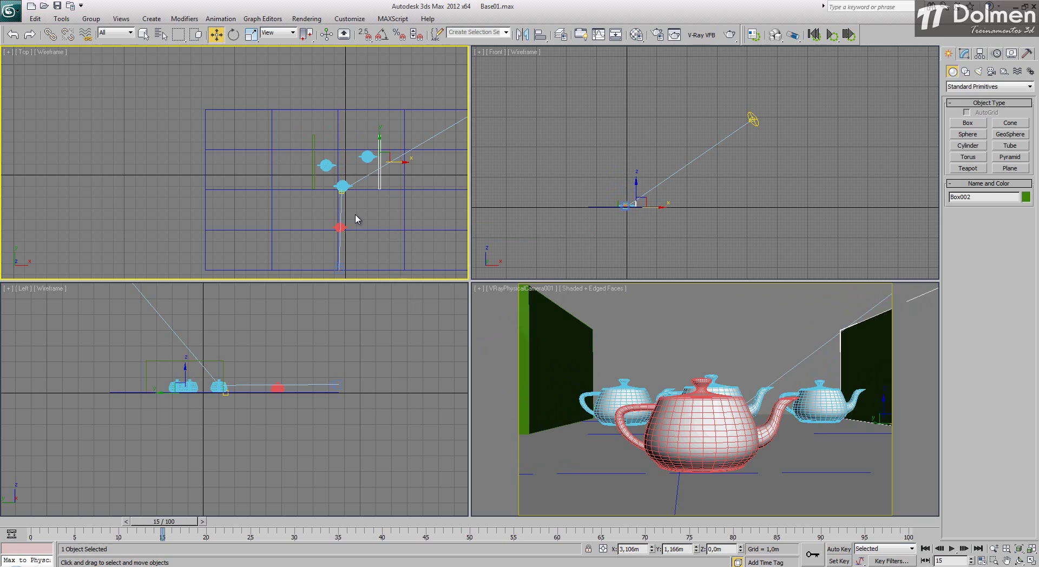
Move the physical camera farther back from the teapots and shift its view so both walls frame the scene
click(339, 272)
middle_drag(339, 264, 347, 232)
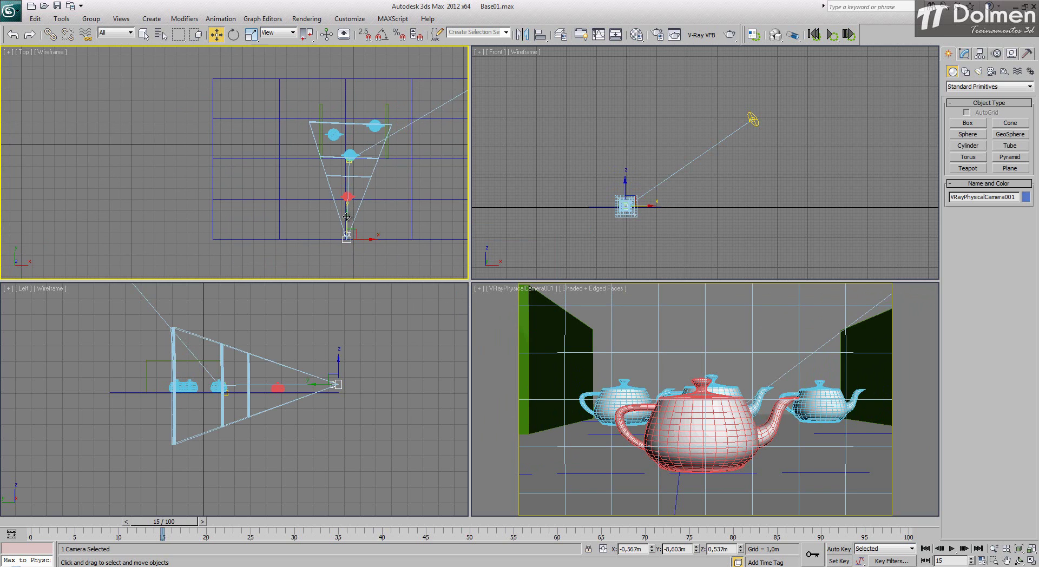
drag(347, 217, 347, 231)
right_click(758, 386)
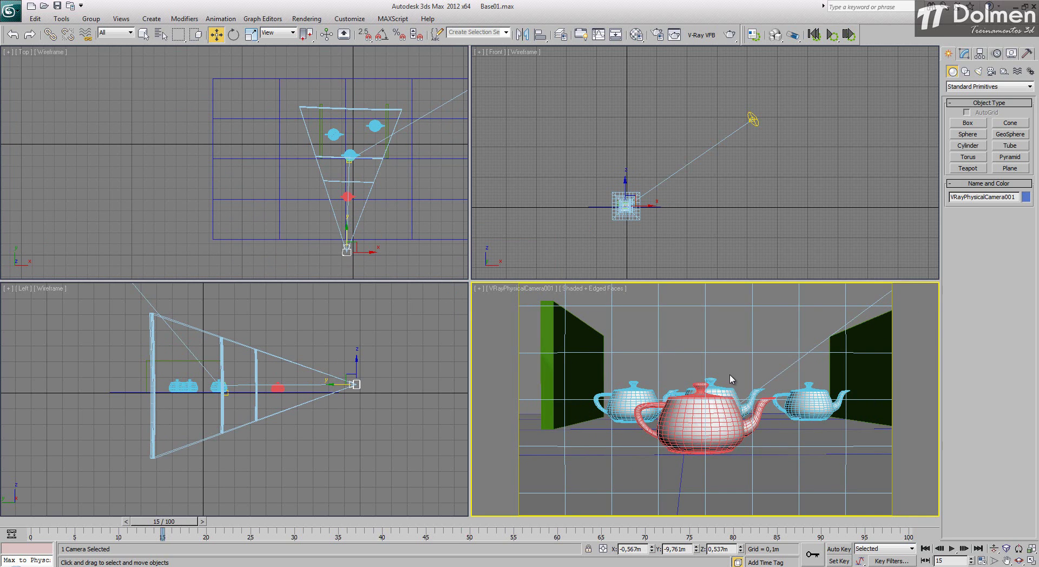
middle_drag(758, 390, 728, 391)
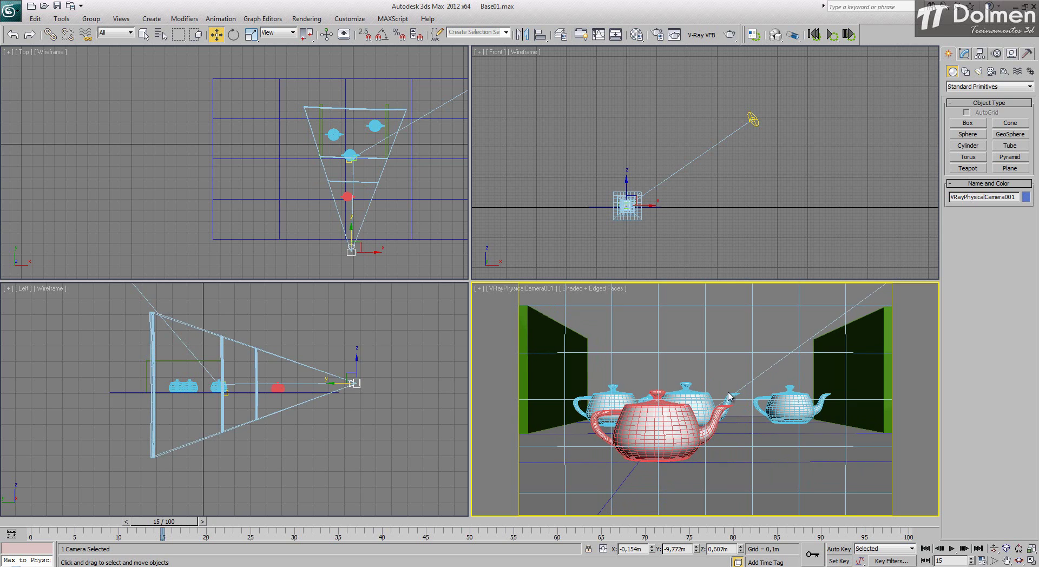
Set the physical camera's distortion amount to -4.4, test-render the camera view, and close the rendered image
click(351, 253)
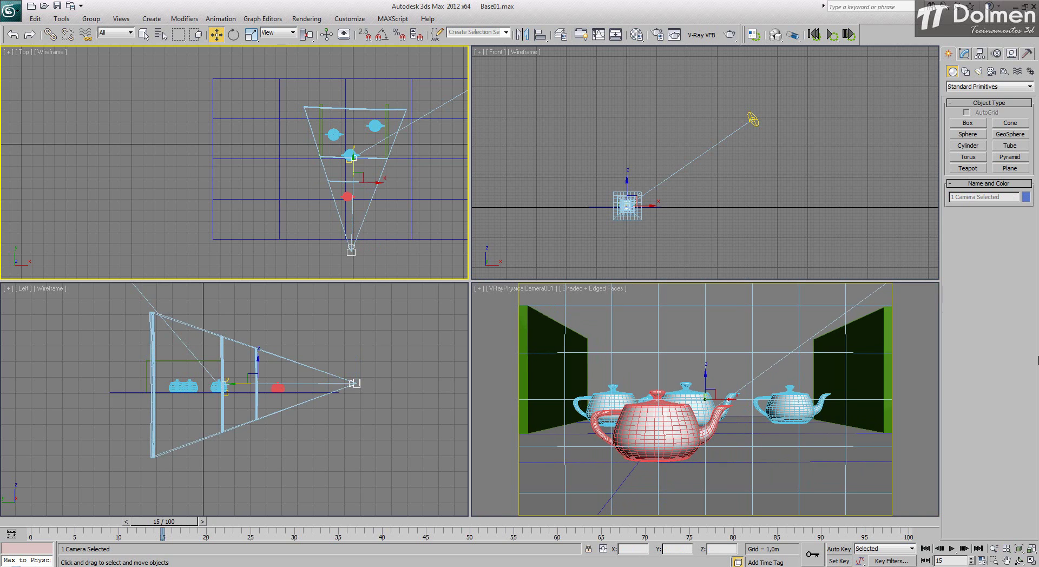
click(965, 53)
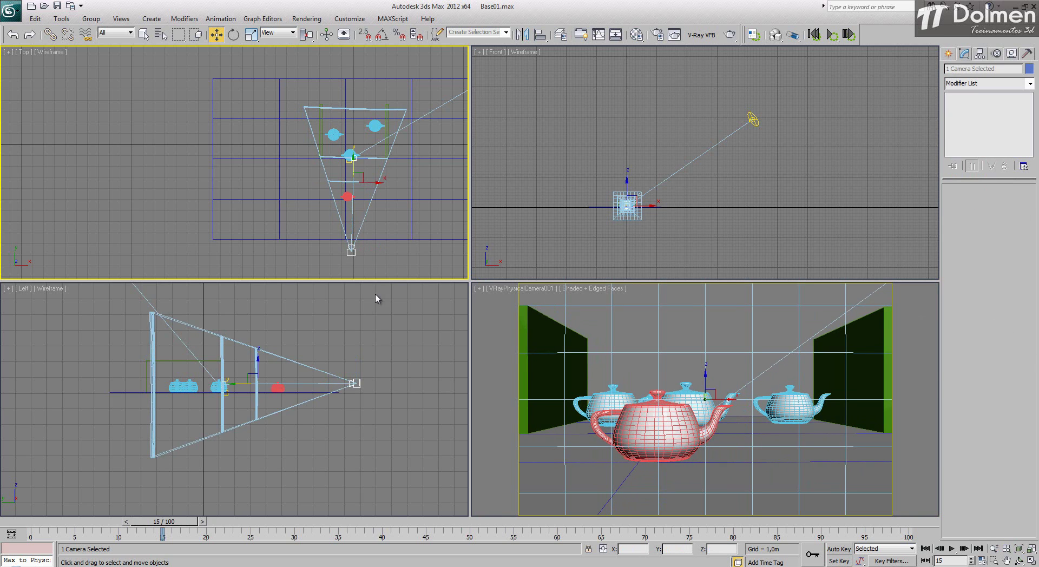
click(352, 250)
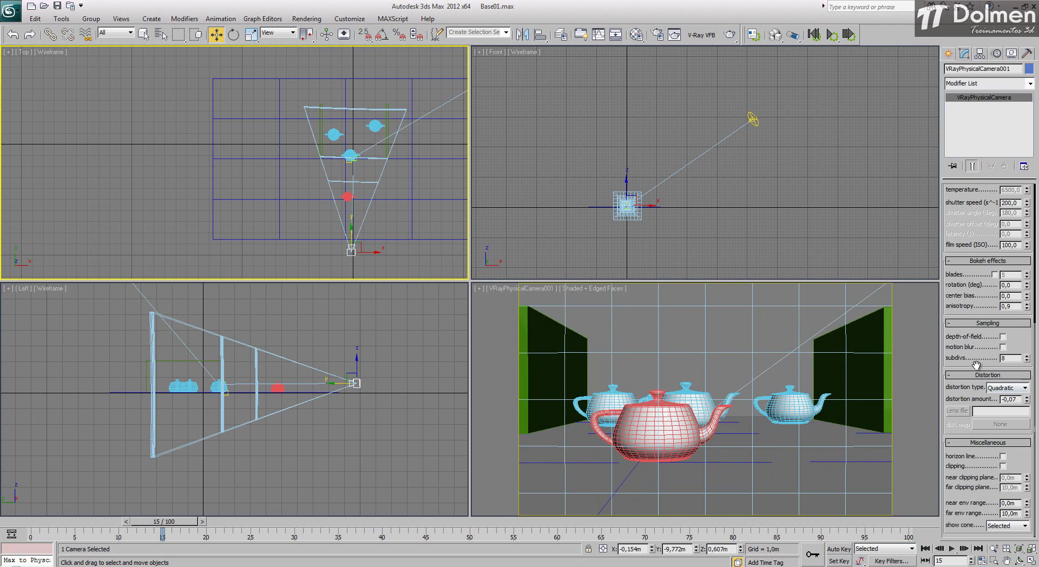
drag(1027, 399, 1037, 58)
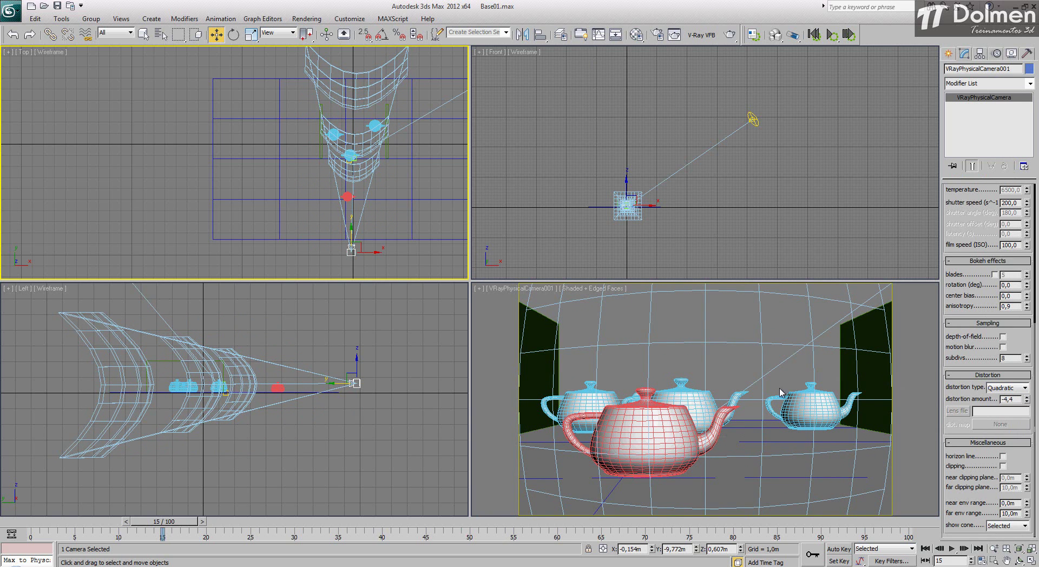
right_click(594, 374)
click(730, 34)
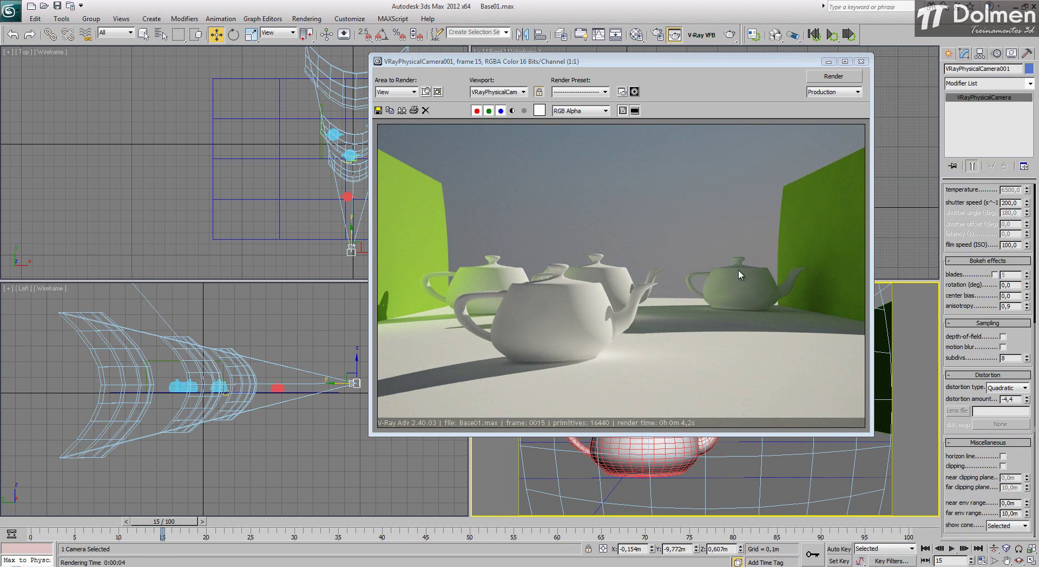
click(862, 61)
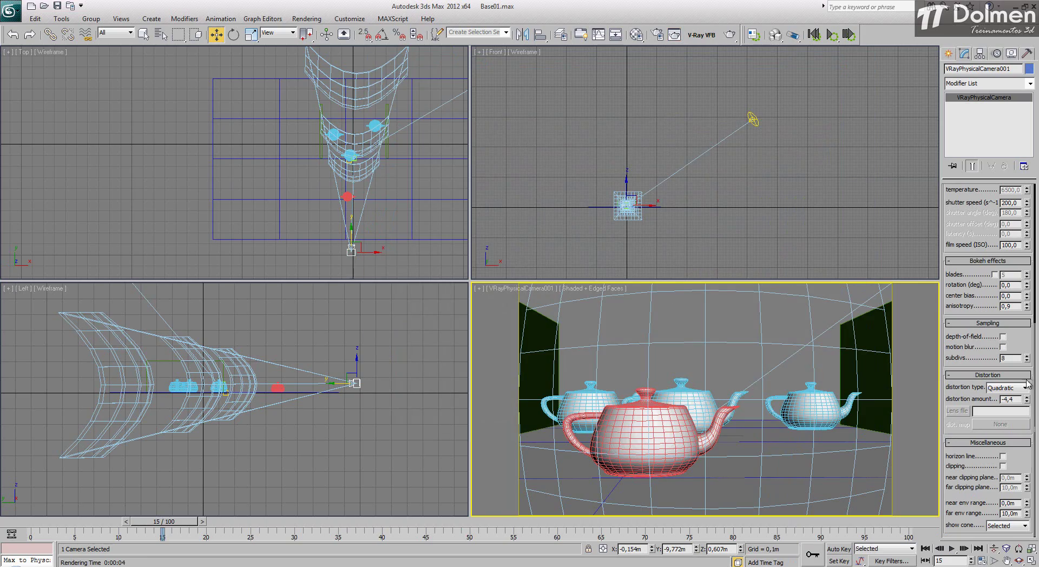
Raise the distortion amount to 3.52, render the camera view again, and close the image
drag(1027, 401, 1008, 301)
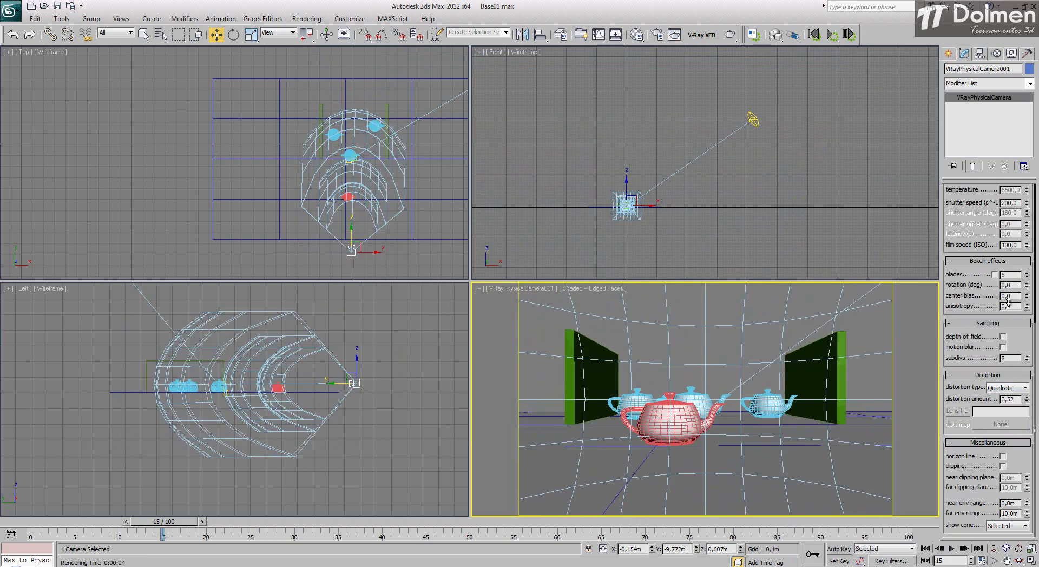
click(732, 35)
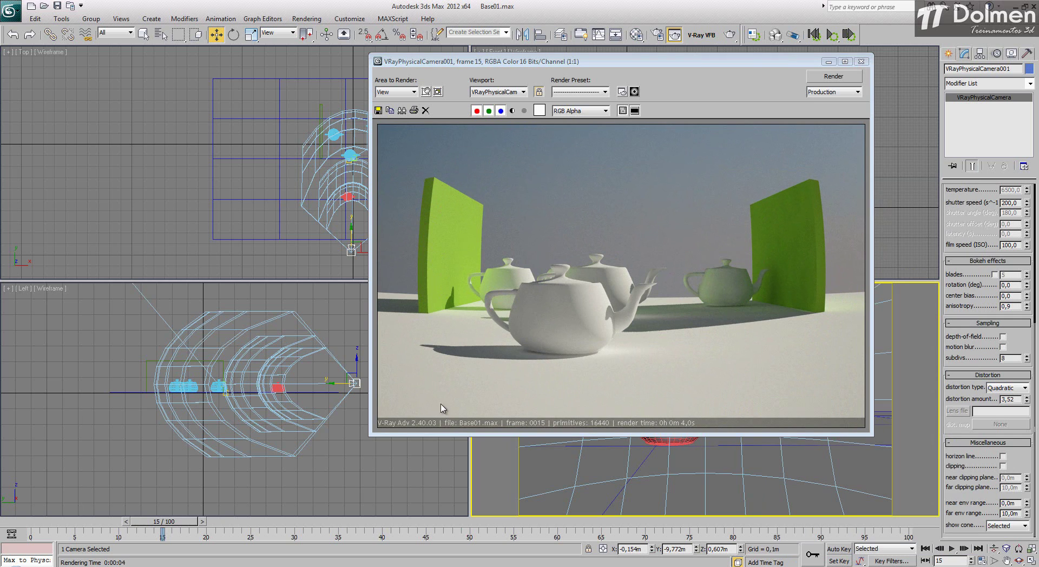
click(863, 64)
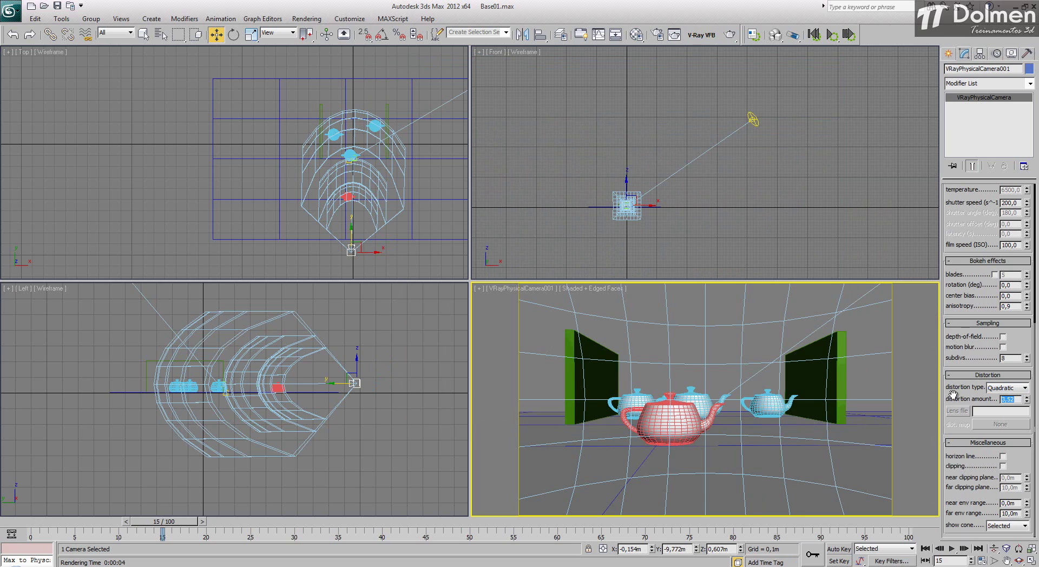
Reset the distortion amount to 0, raise it to 0.1, and test-render the camera view
text(0)
key(Return)
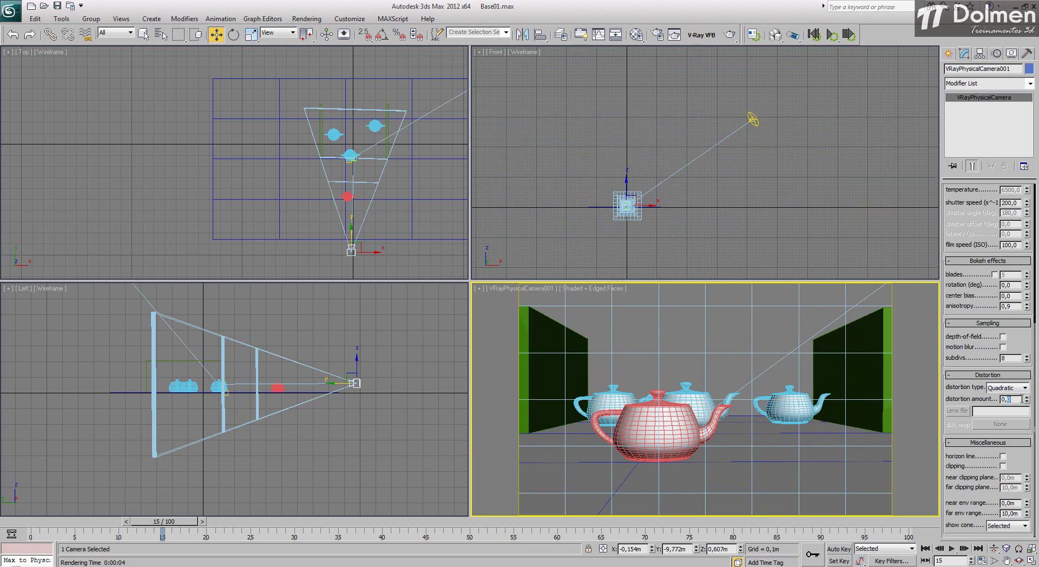
click(1026, 398)
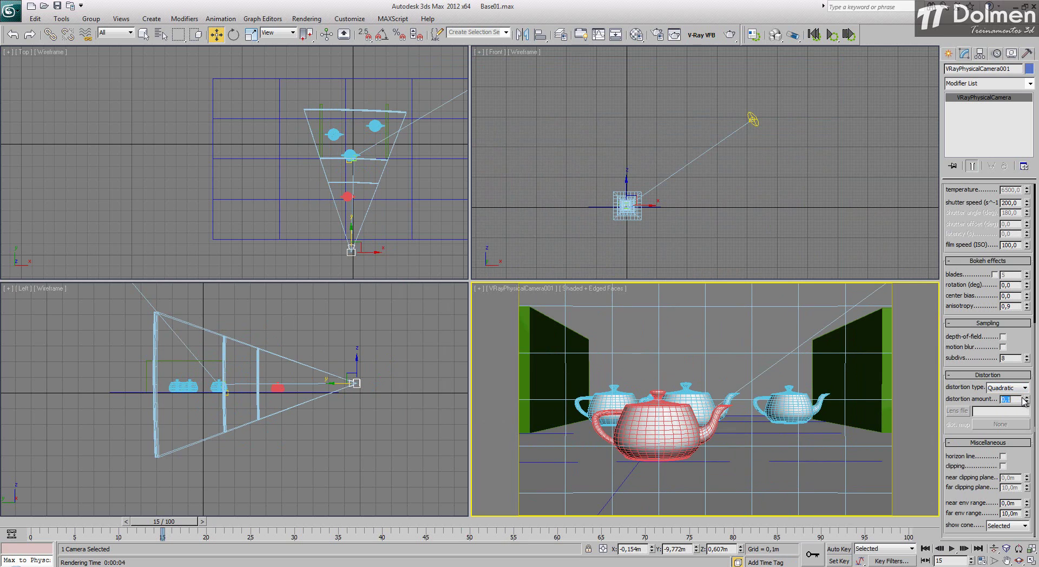
right_click(675, 313)
click(730, 35)
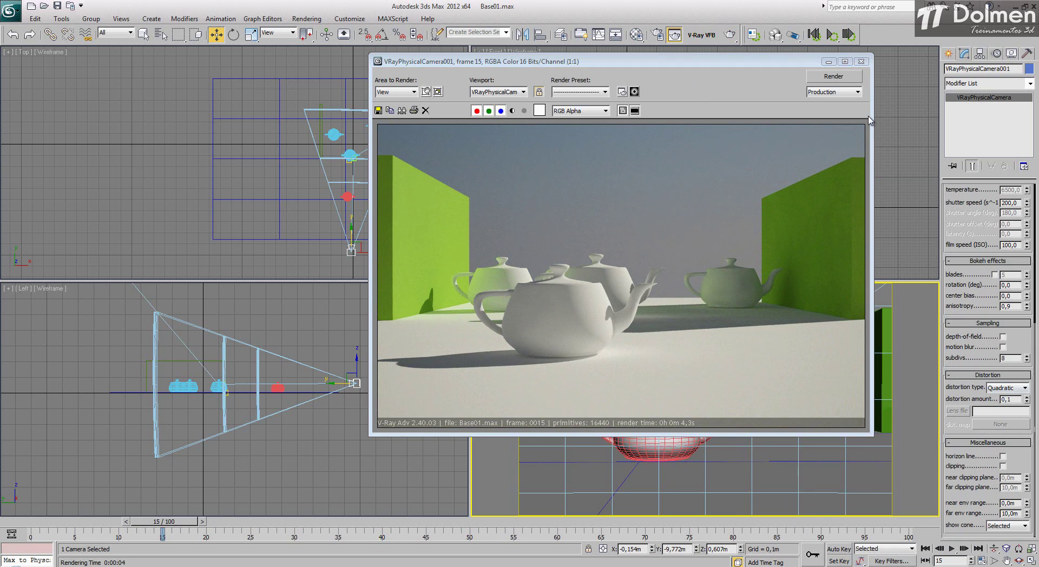
click(862, 62)
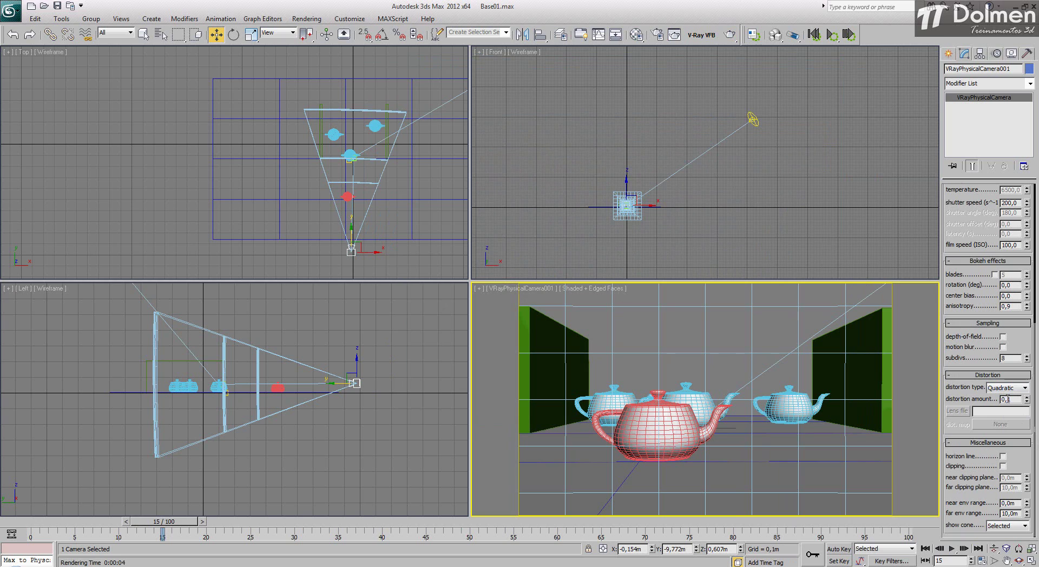
Reset the physical camera's distortion amount to 0 and change its distortion type to Cubic
drag(1007, 399, 1013, 400)
text(0)
key(Return)
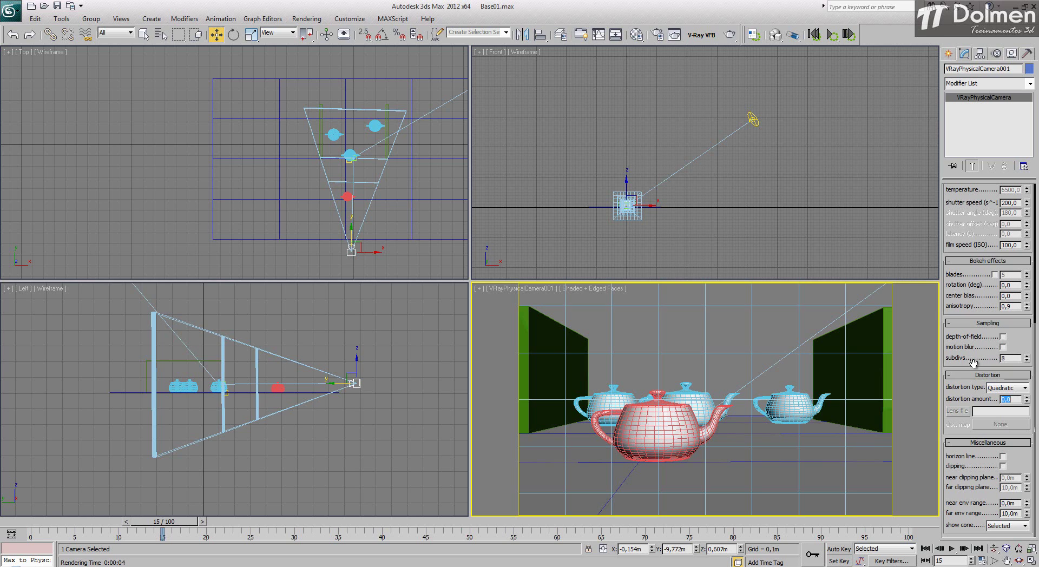
click(961, 364)
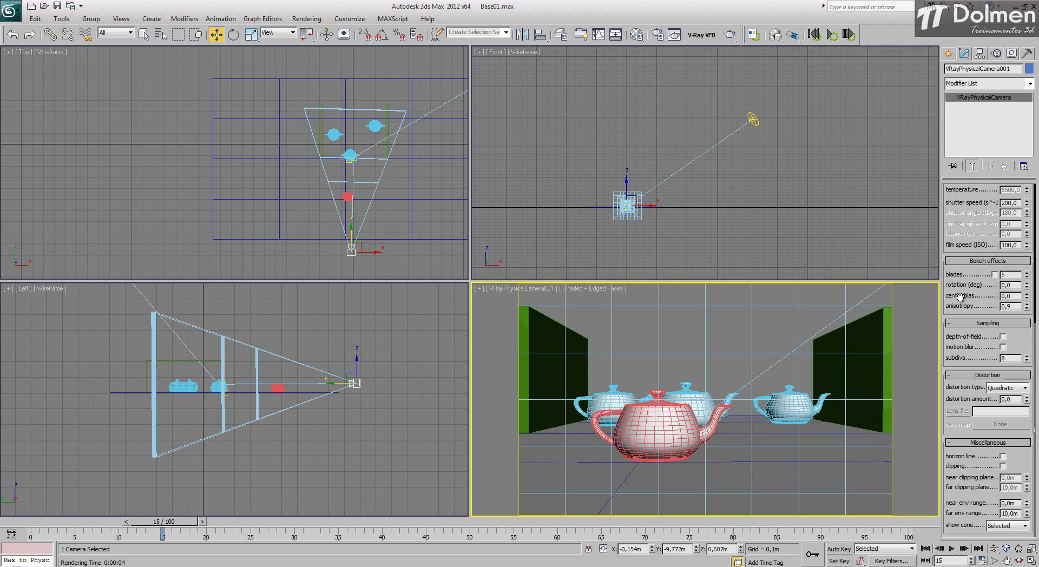
click(1024, 388)
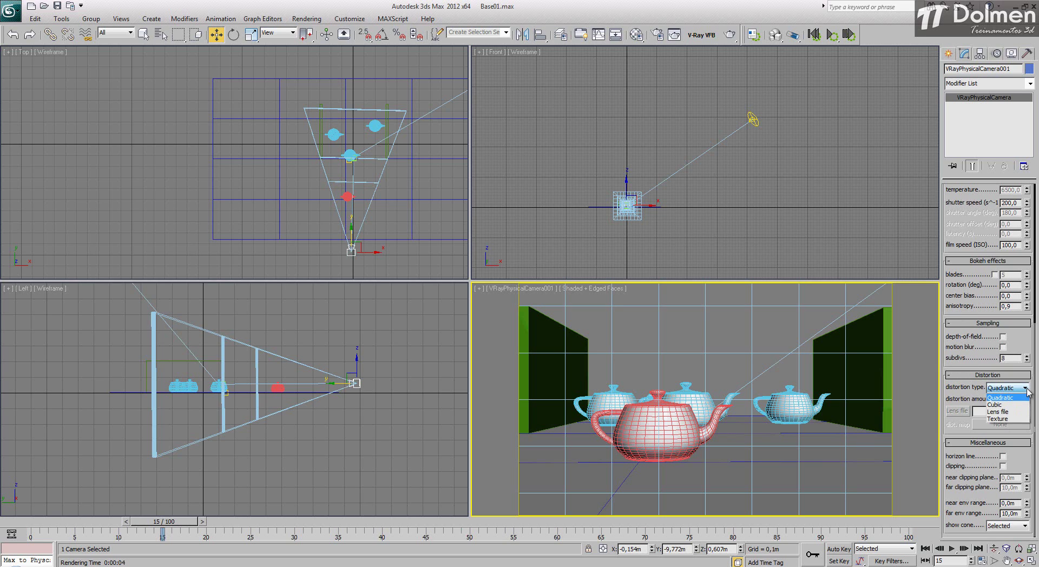
click(1000, 406)
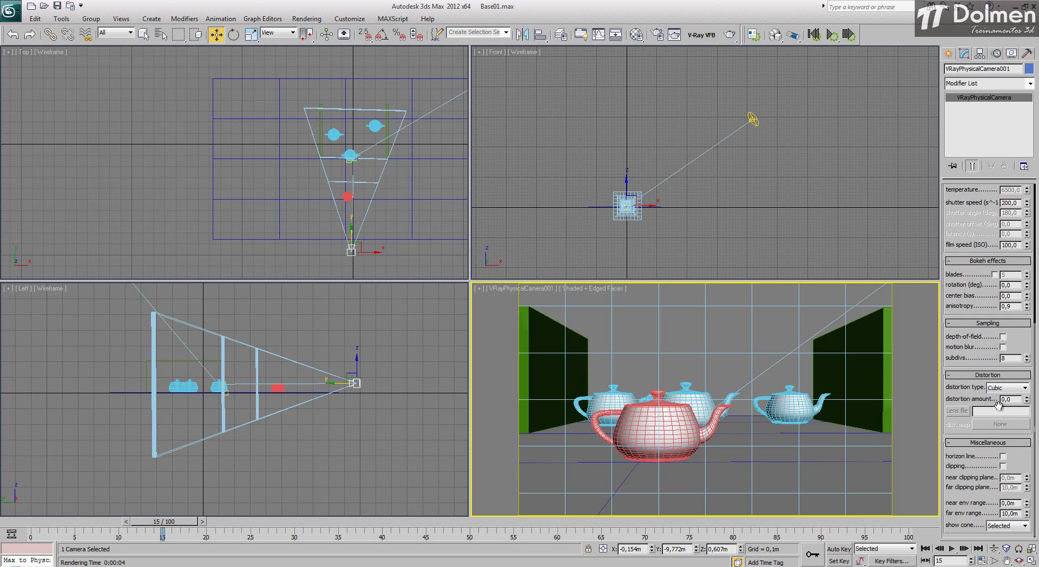
Set the cubic distortion amount to -0.35, test-render the camera view, and close the rendered image
drag(1027, 400, 1026, 421)
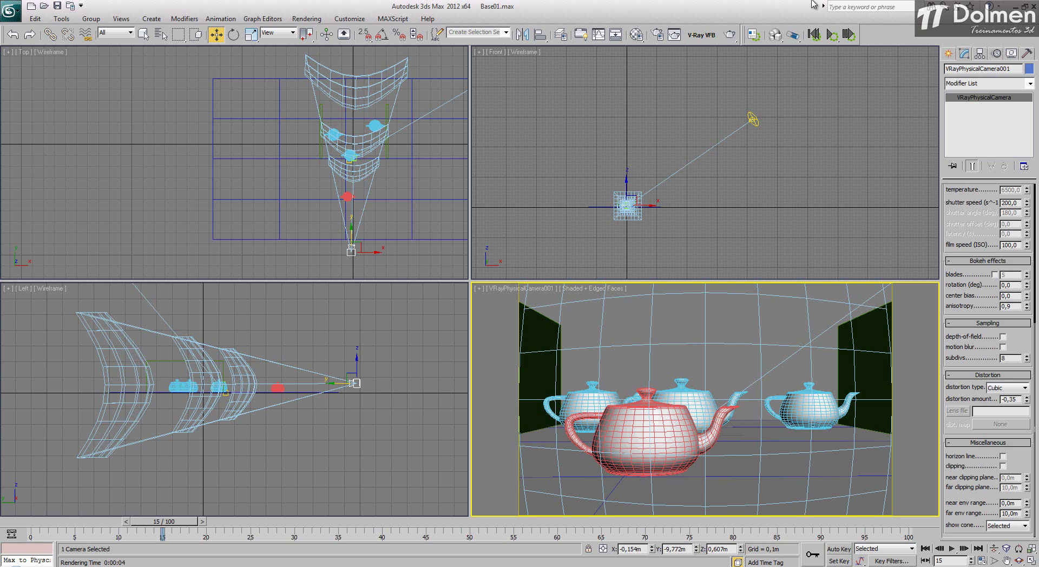
click(734, 36)
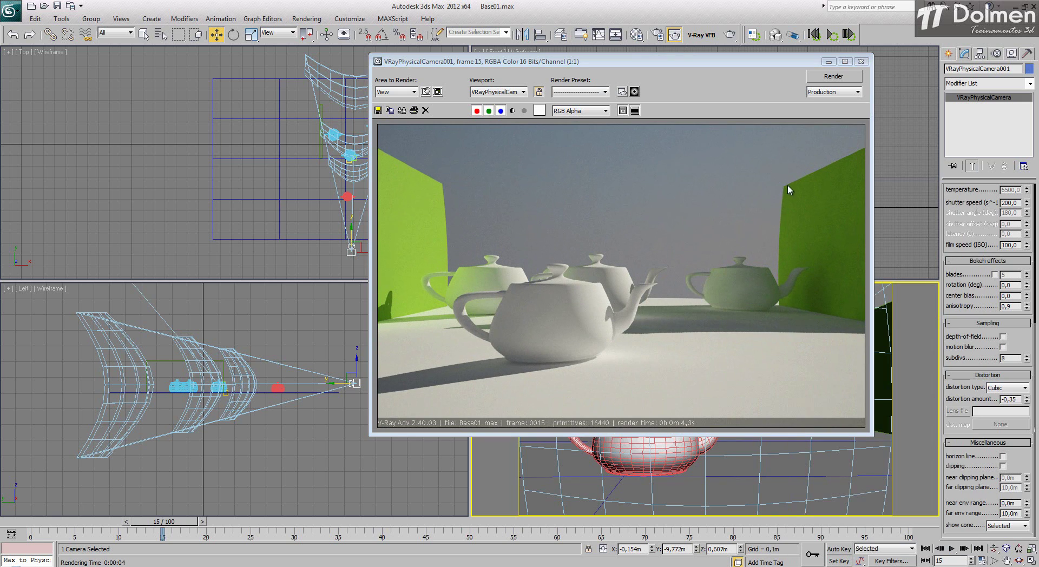
click(862, 61)
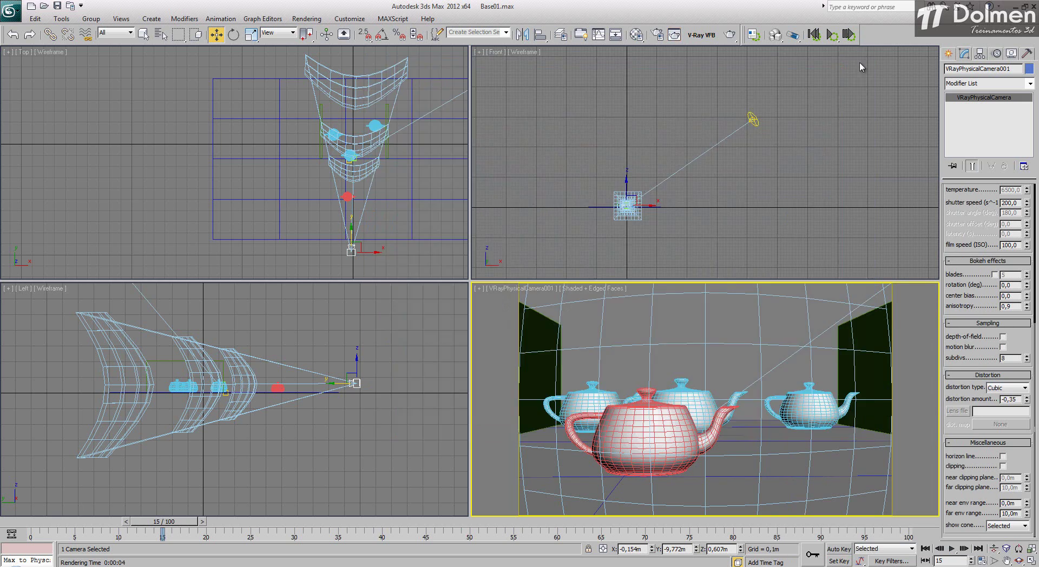
Try the Lens file and Texture distortion types, then return to Quadratic with a distortion amount of 0.1
click(1018, 388)
click(1002, 412)
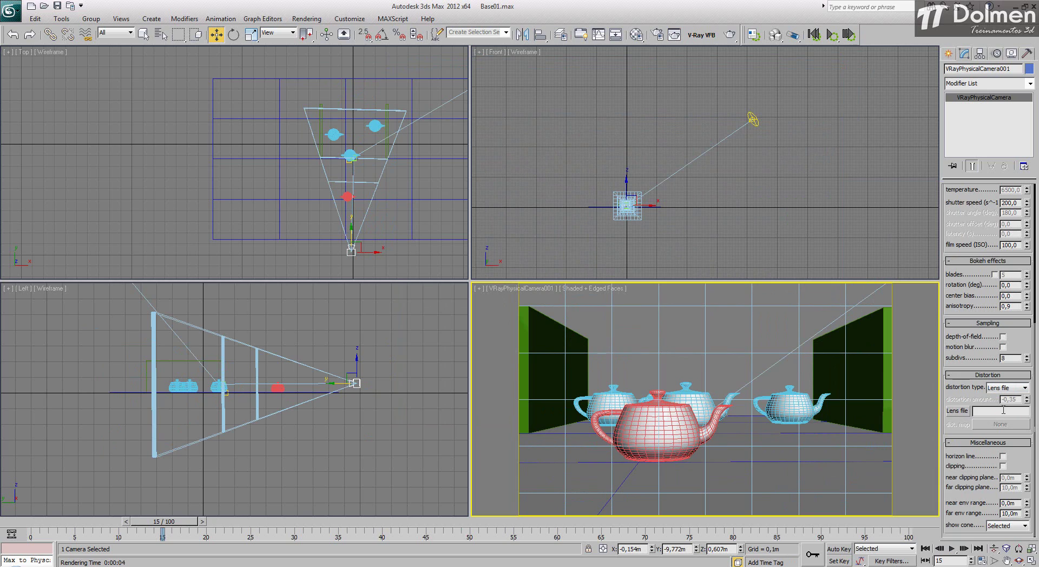
click(1024, 388)
click(1002, 420)
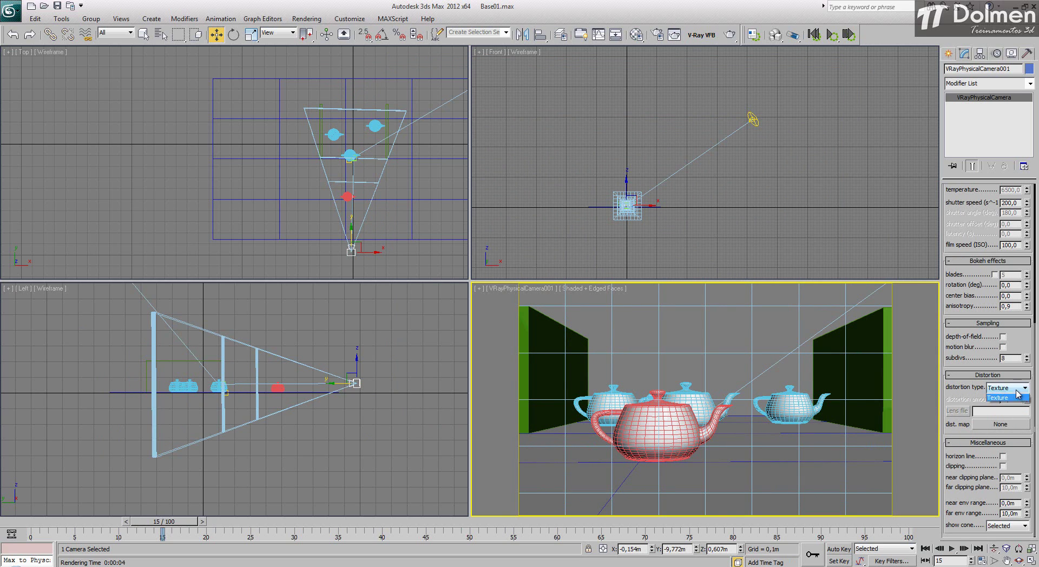
click(1016, 390)
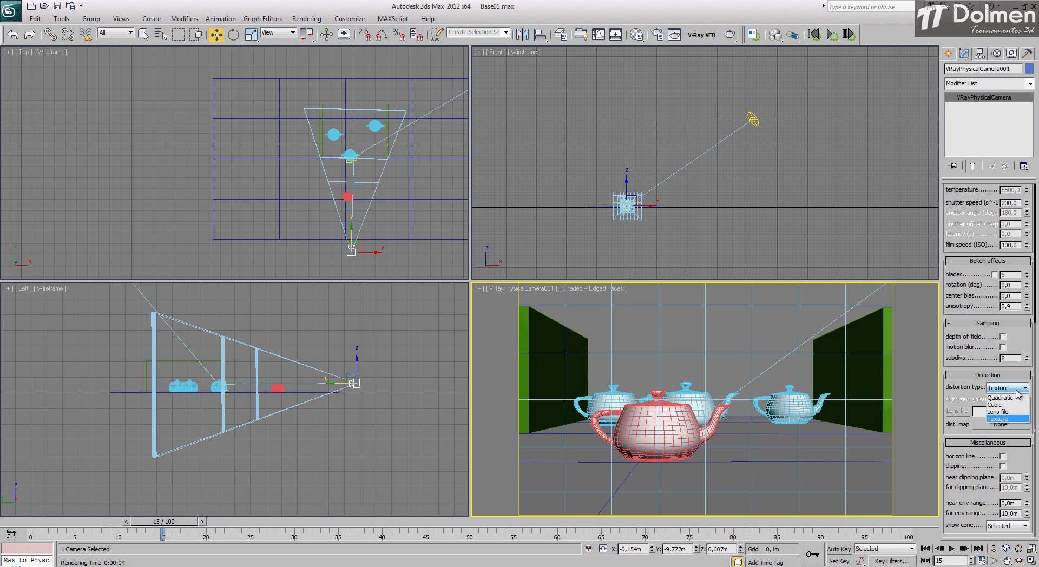
click(1005, 398)
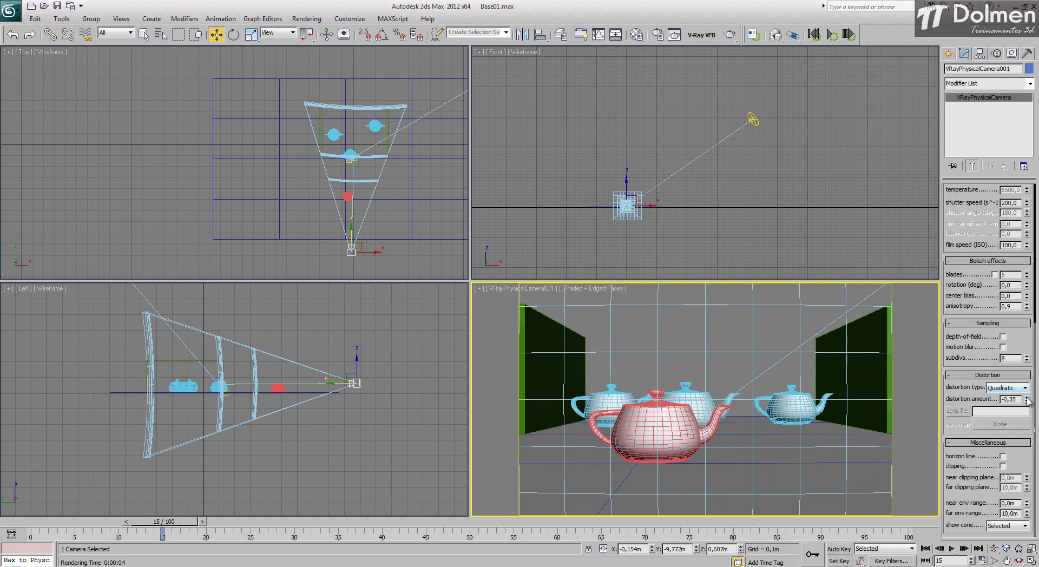
mouse_move(1028, 400)
mouse_down()
mouse_move(1030, 350)
mouse_move(1028, 401)
mouse_move(1038, 404)
mouse_up()
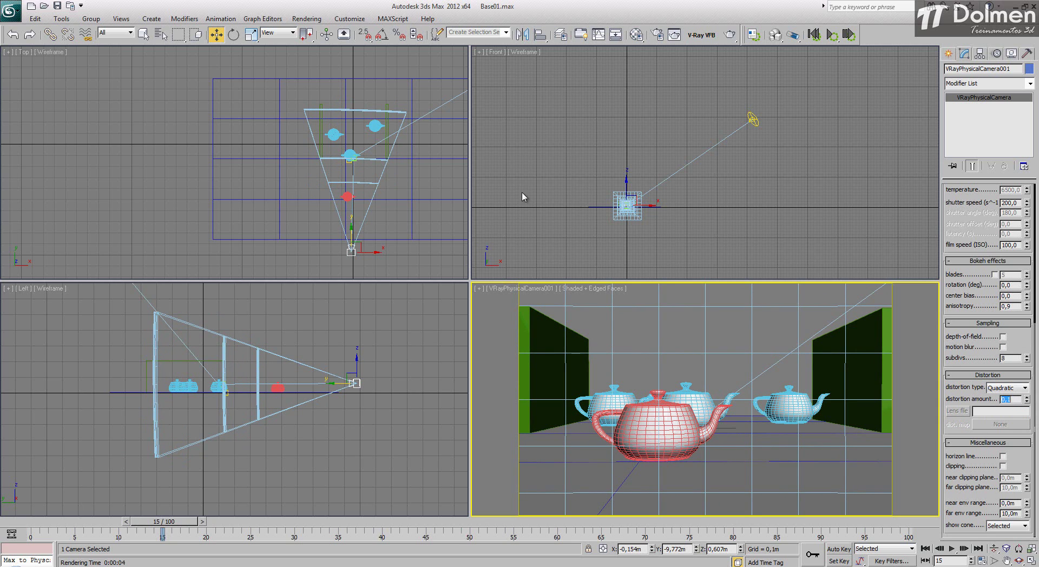
Reselect the physical camera, turn on its horizon line, and maximize the camera view
scroll(381, 173, up, 8)
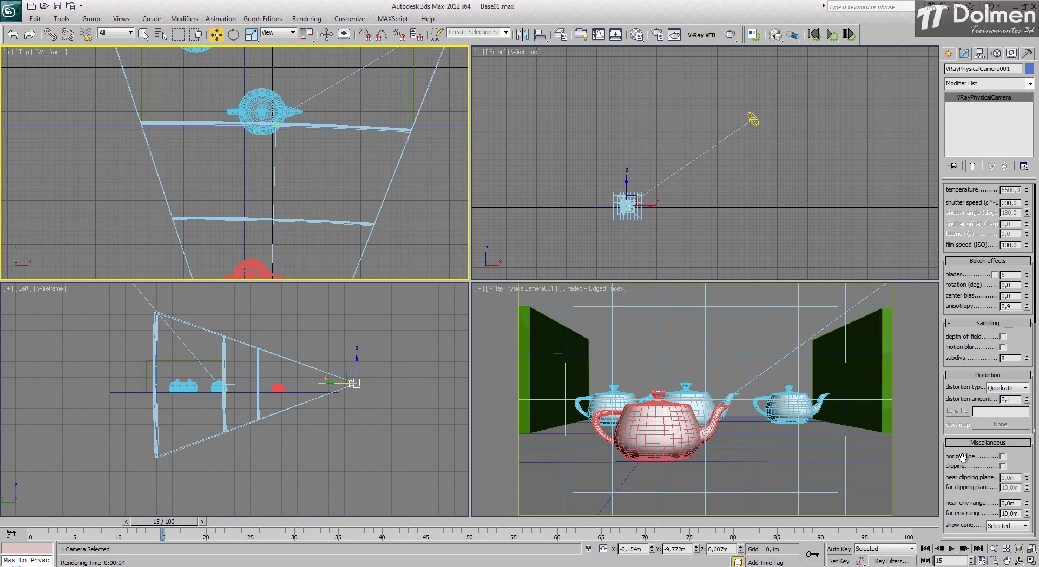
click(732, 328)
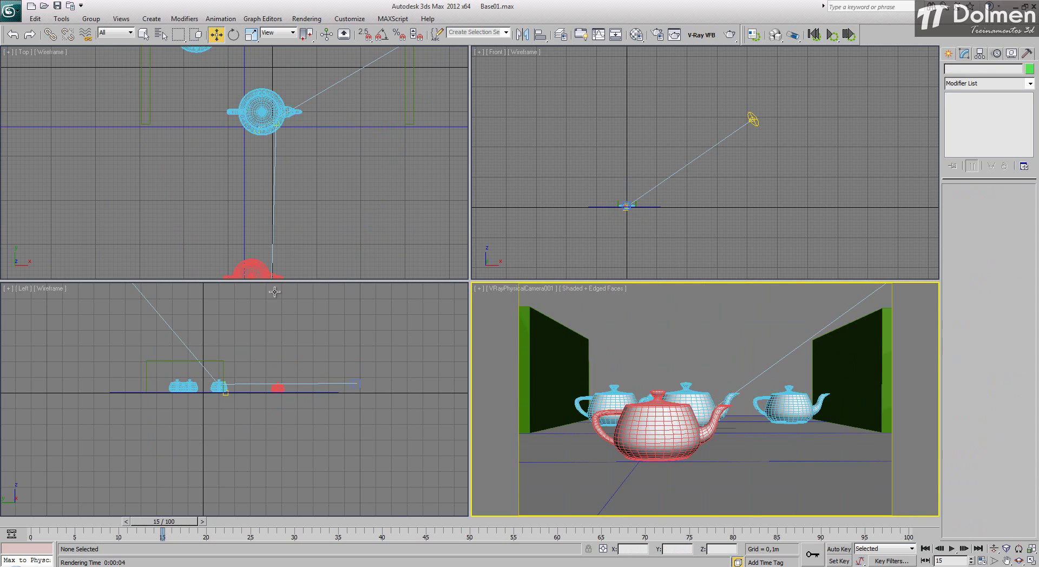
click(357, 384)
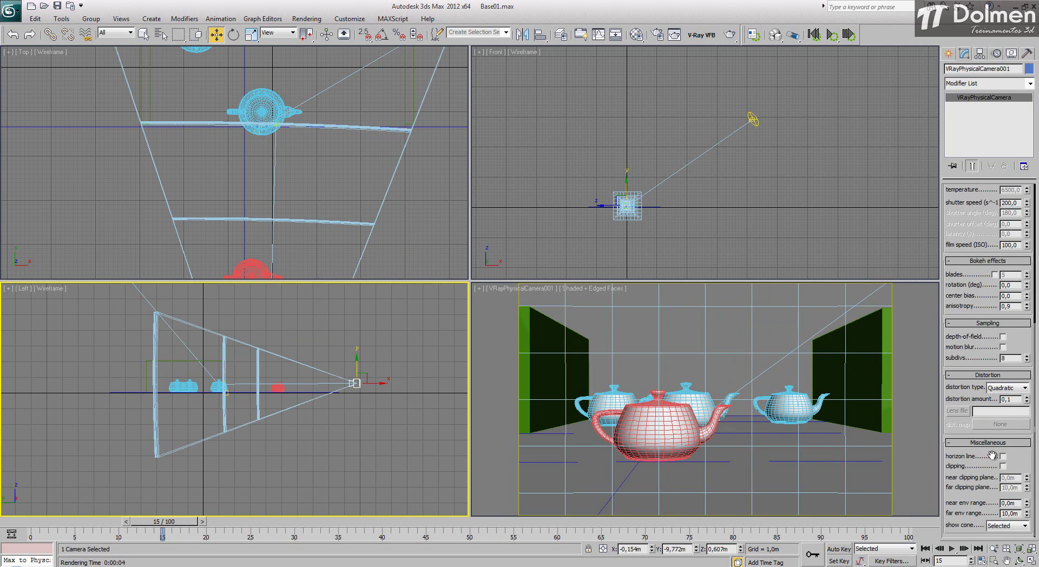
click(1004, 457)
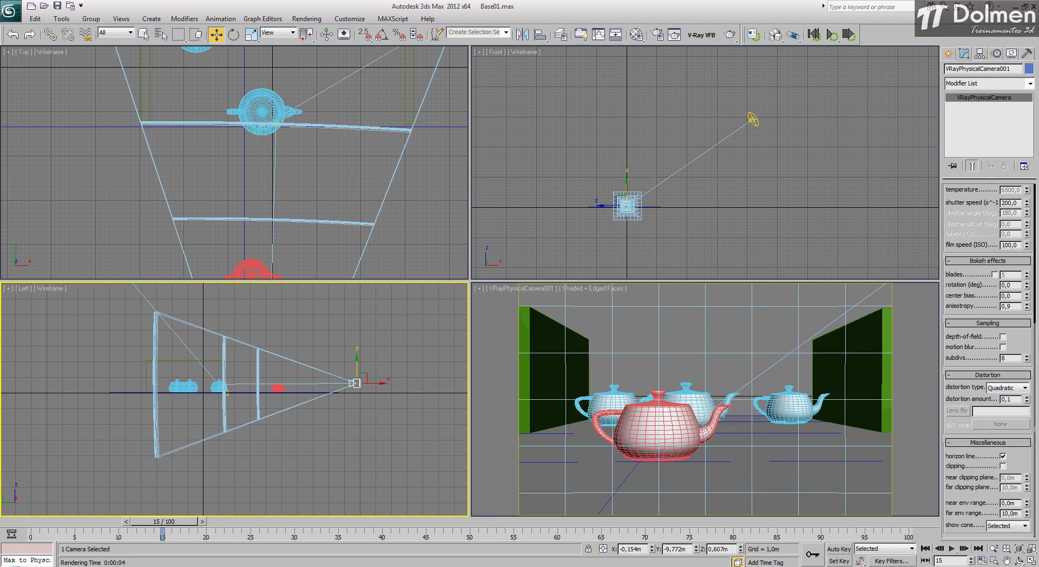
click(1033, 562)
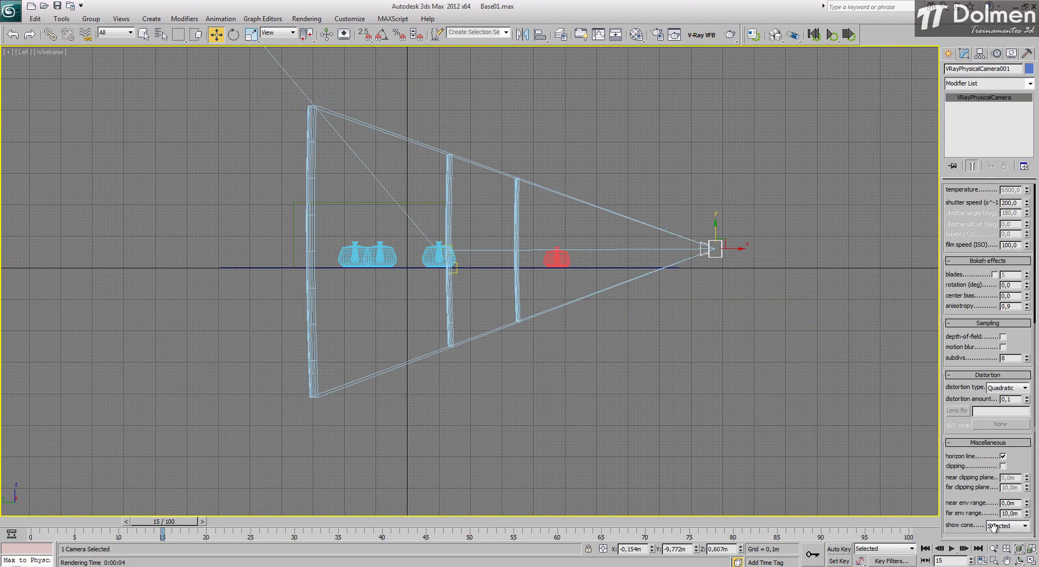
click(1032, 562)
right_click(821, 446)
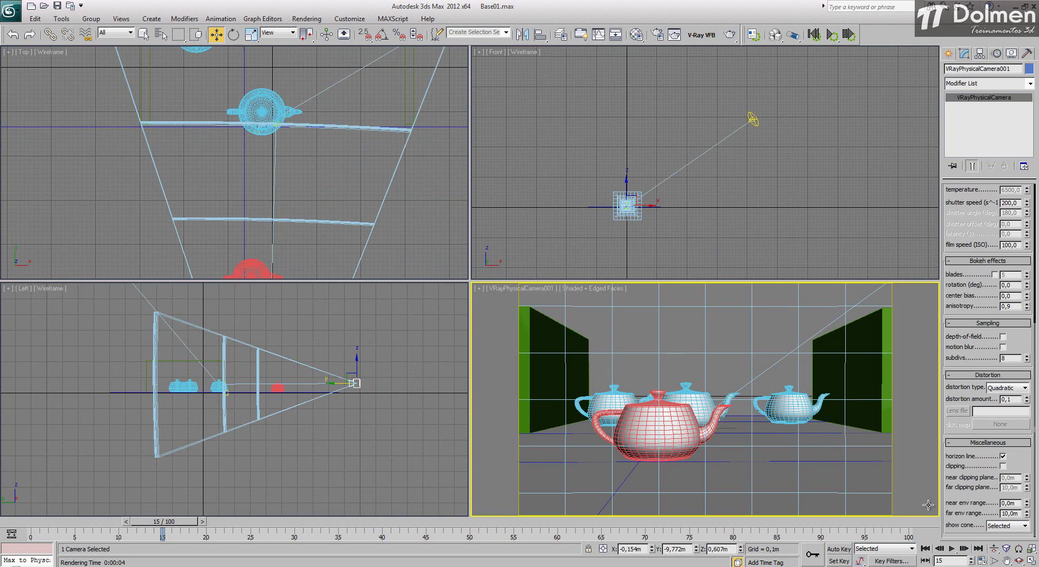
click(1032, 562)
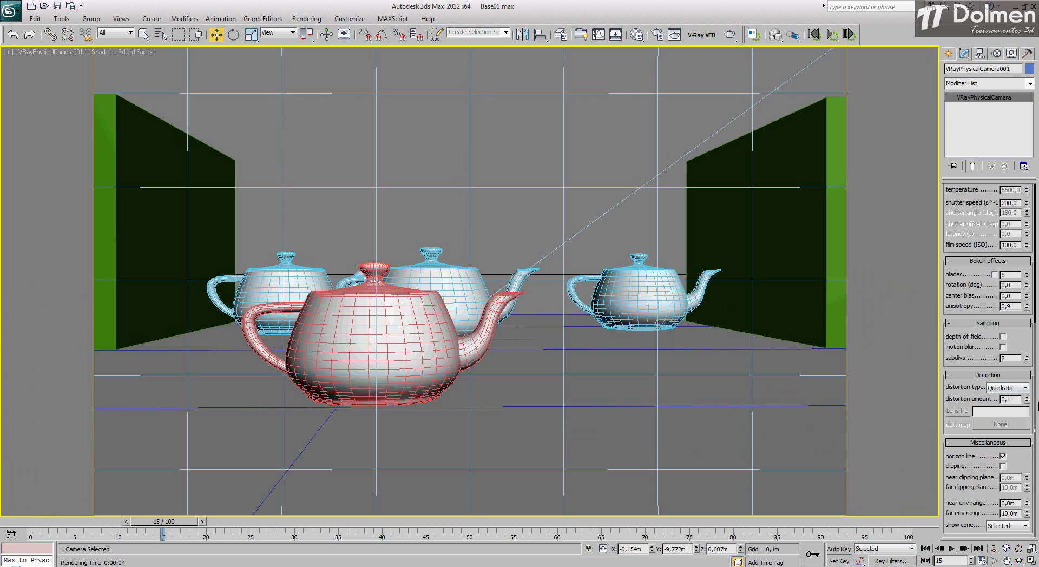
Switch the maximized camera view to wireframe and toggle the horizon line off and on to compare
click(1004, 457)
click(1004, 456)
click(1004, 457)
click(1004, 456)
key(F3)
key(F3)
key(F3)
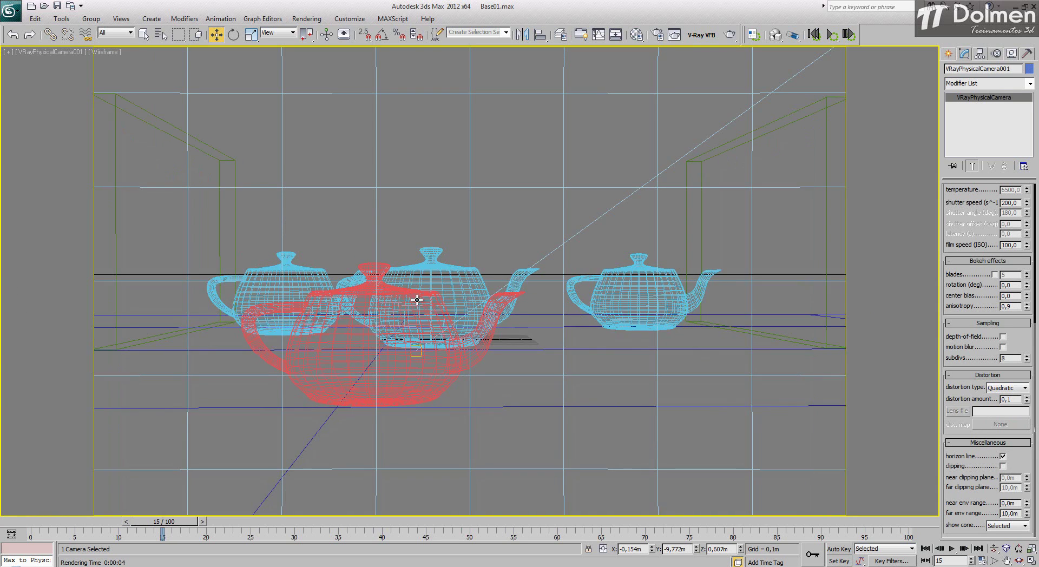
click(1004, 457)
click(1004, 457)
Restore the four-viewport layout and nudge the physical camera slightly farther back from the teapots in the Left view
click(1030, 562)
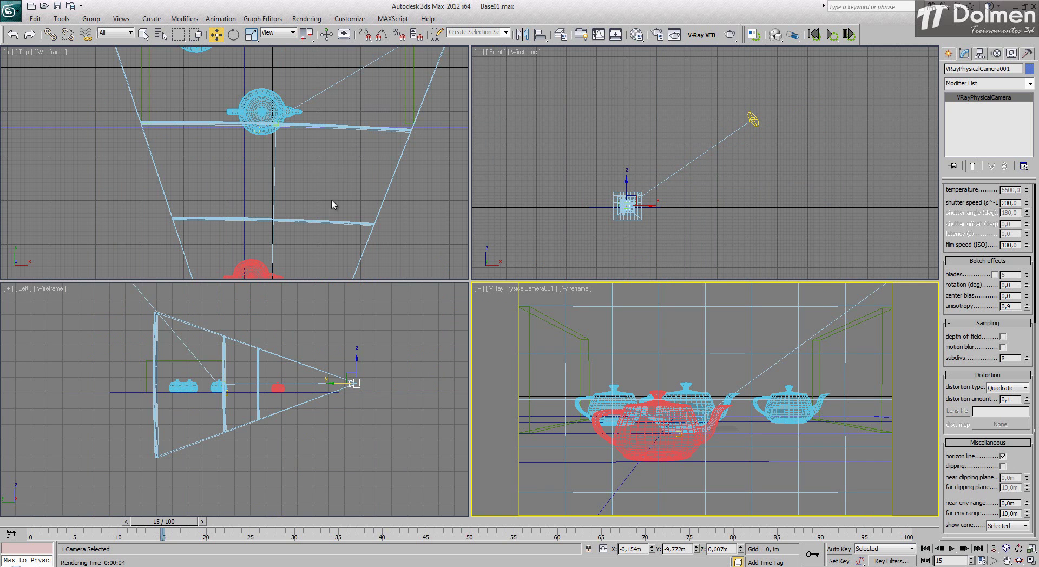
click(360, 376)
mouse_move(357, 370)
mouse_down()
mouse_move(362, 354)
mouse_move(365, 370)
mouse_up()
Return the camera view to shaded display with edged faces and turn off the camera's horizon line
click(1004, 456)
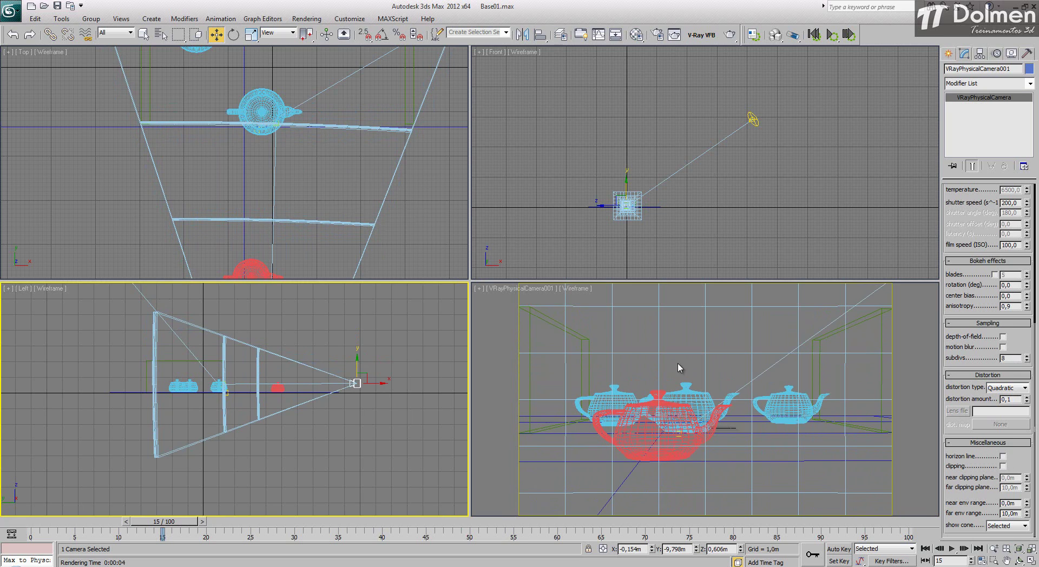
right_click(622, 338)
key(F3)
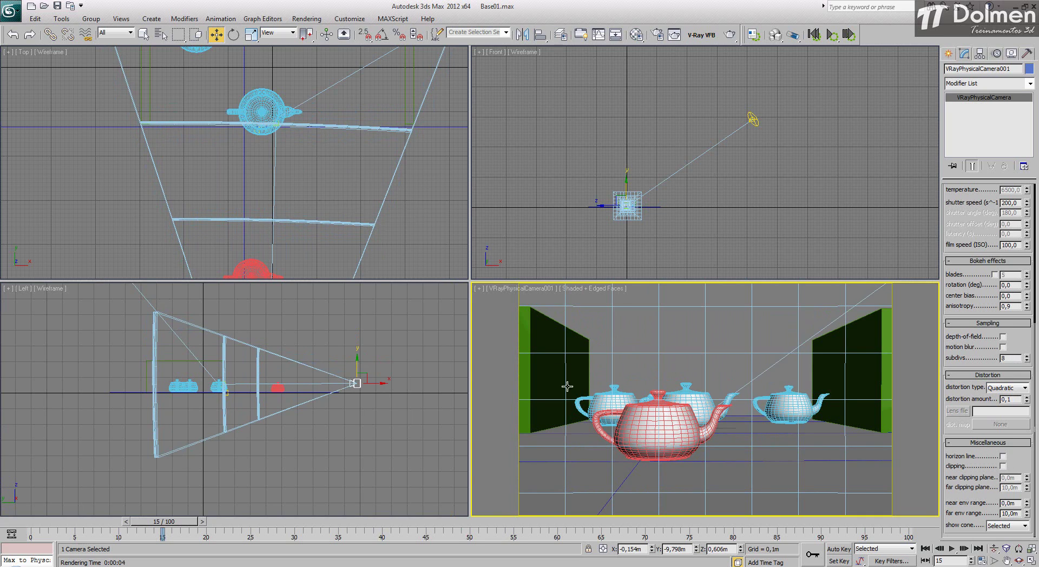
click(1004, 456)
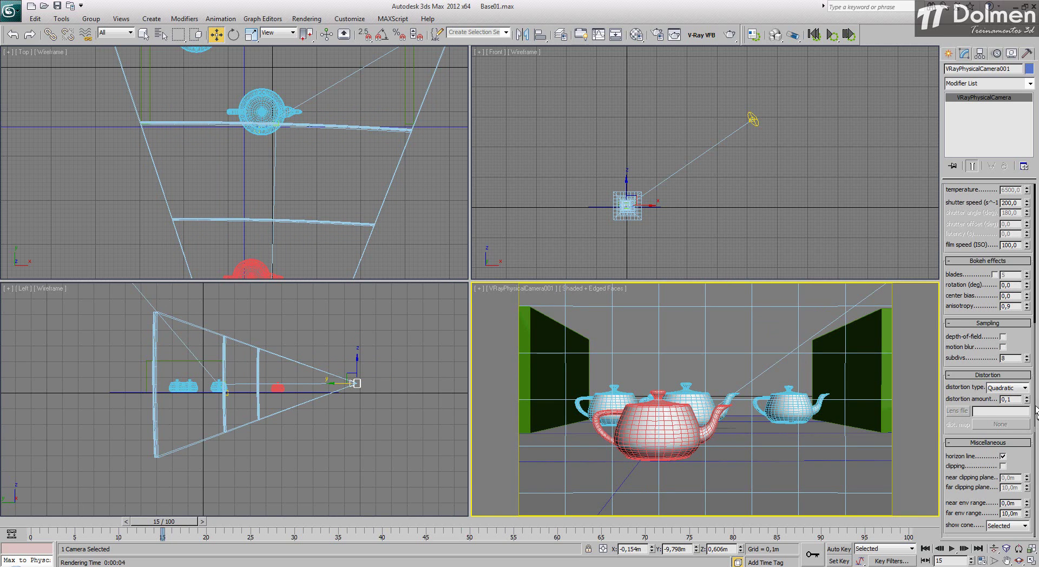
click(1004, 457)
Enable clipping on the physical camera and frame its cone and the teapots in the Top view
click(1004, 466)
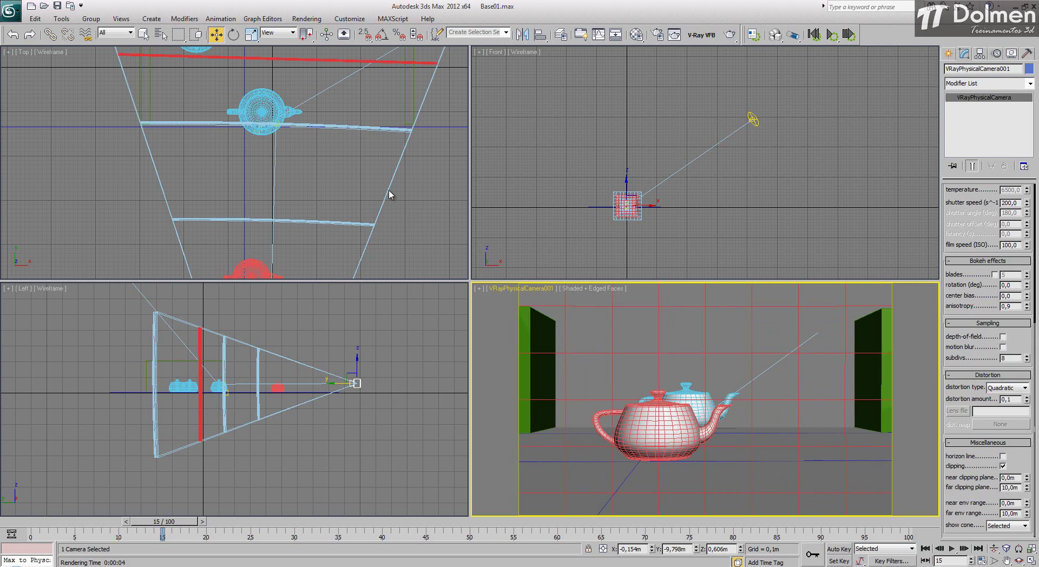
scroll(200, 100, down, 5)
middle_drag(207, 110, 215, 118)
scroll(213, 115, up, 4)
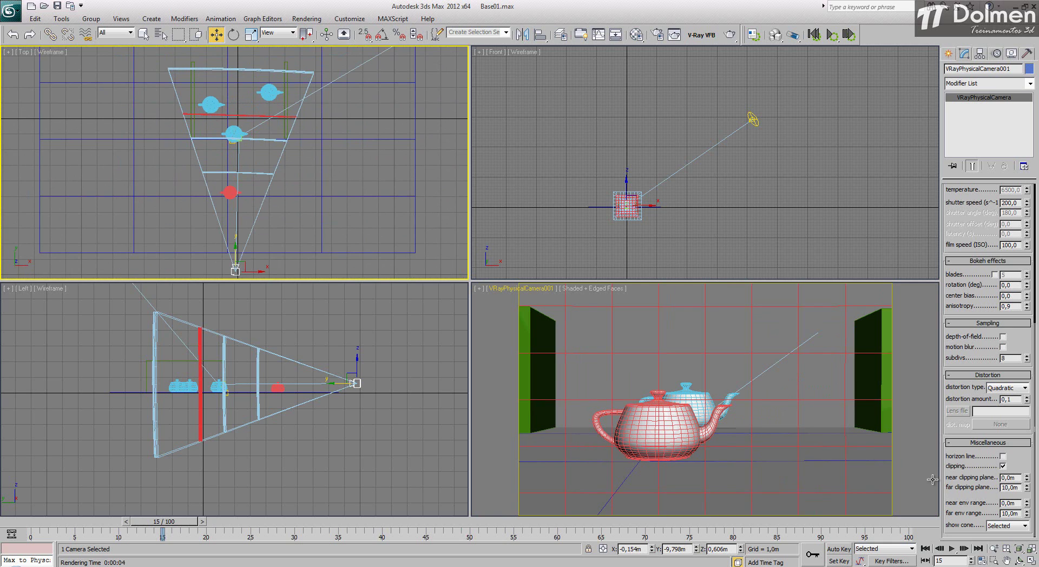
scroll(301, 265, up, 5)
scroll(201, 205, up, 4)
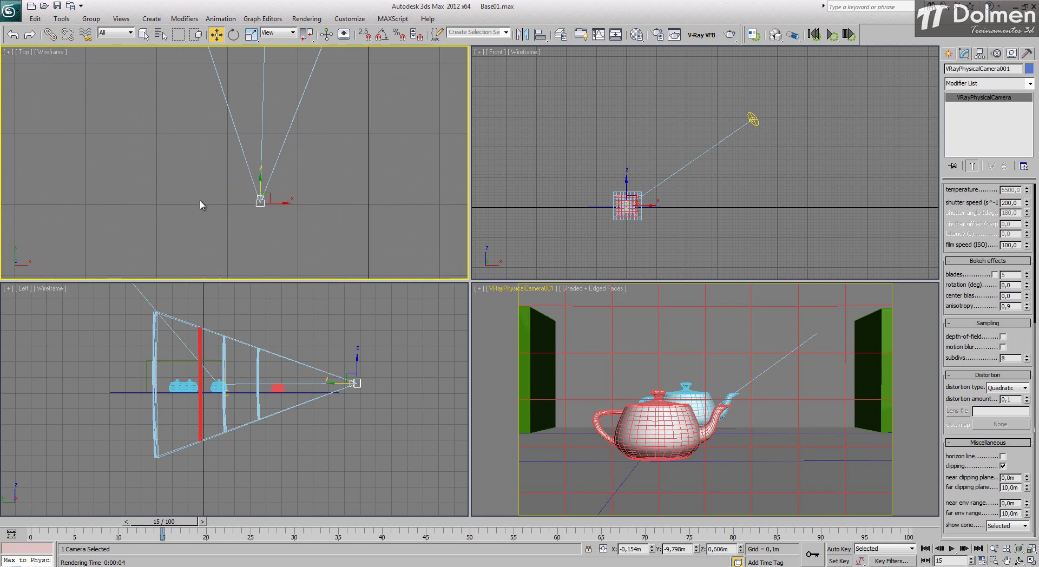
scroll(273, 209, down, 8)
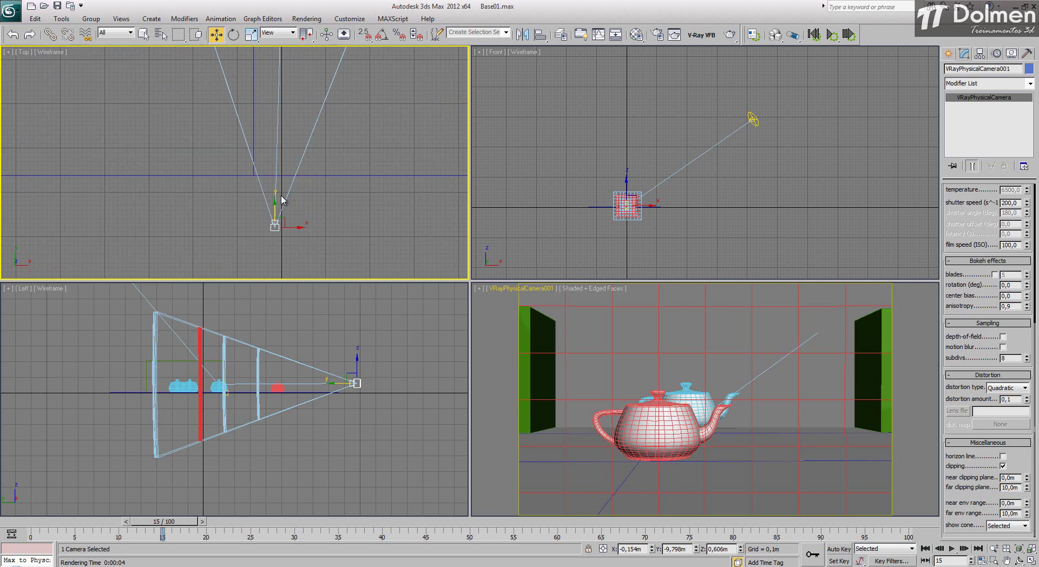
scroll(276, 209, up, 1)
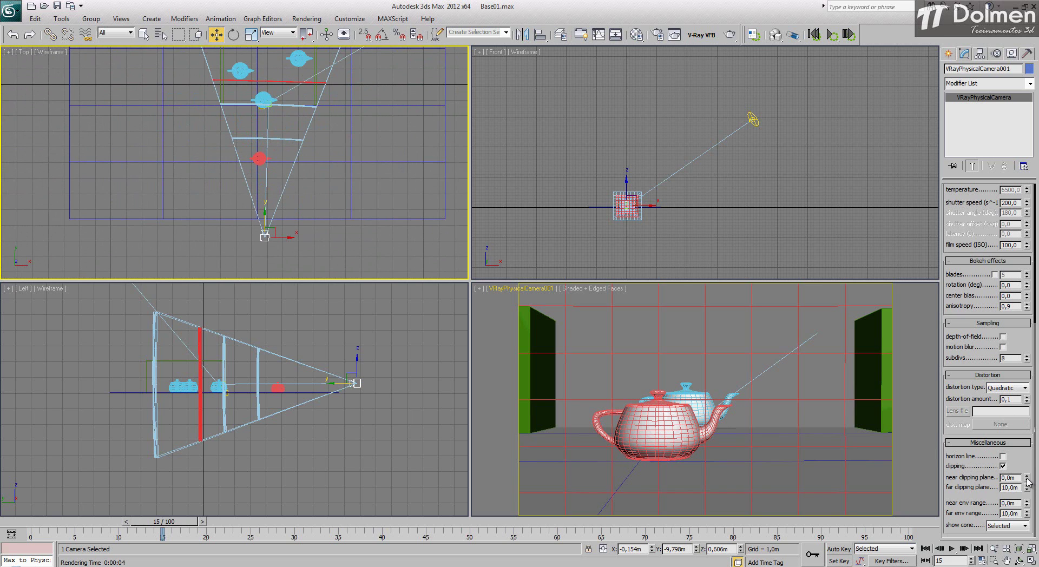
Set the near clipping plane to 8.403 m so it cuts into the middle teapot, test-render the camera view, and close the image
mouse_move(1027, 478)
mouse_down()
mouse_move(1027, 320)
mouse_move(1007, 251)
mouse_move(958, 362)
mouse_move(931, 130)
mouse_move(977, 412)
mouse_move(1004, 257)
mouse_up()
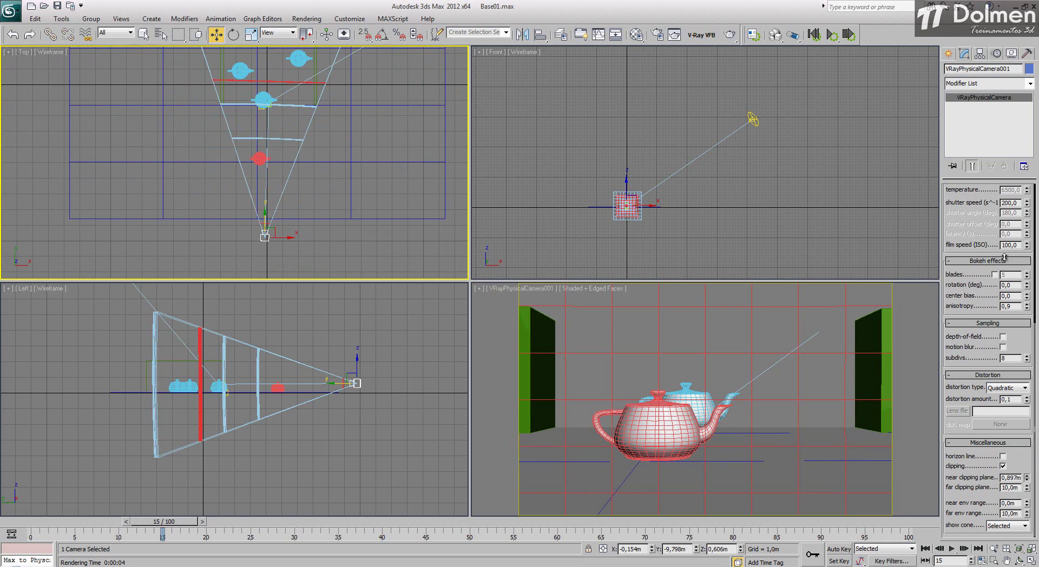
drag(1017, 190, 1036, 410)
drag(1029, 134, 927, 101)
drag(1027, 478, 1029, 290)
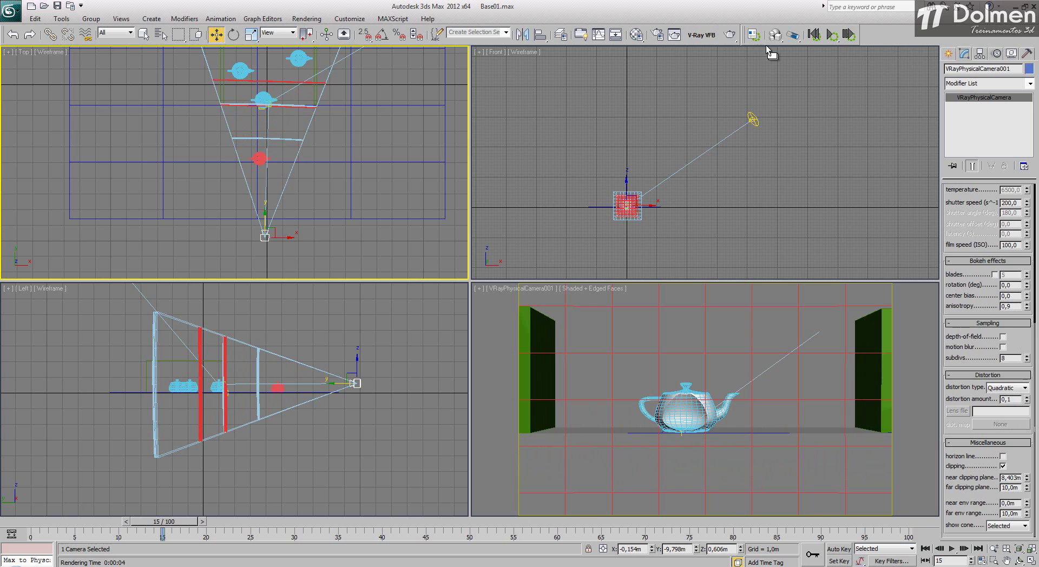
right_click(640, 462)
click(729, 34)
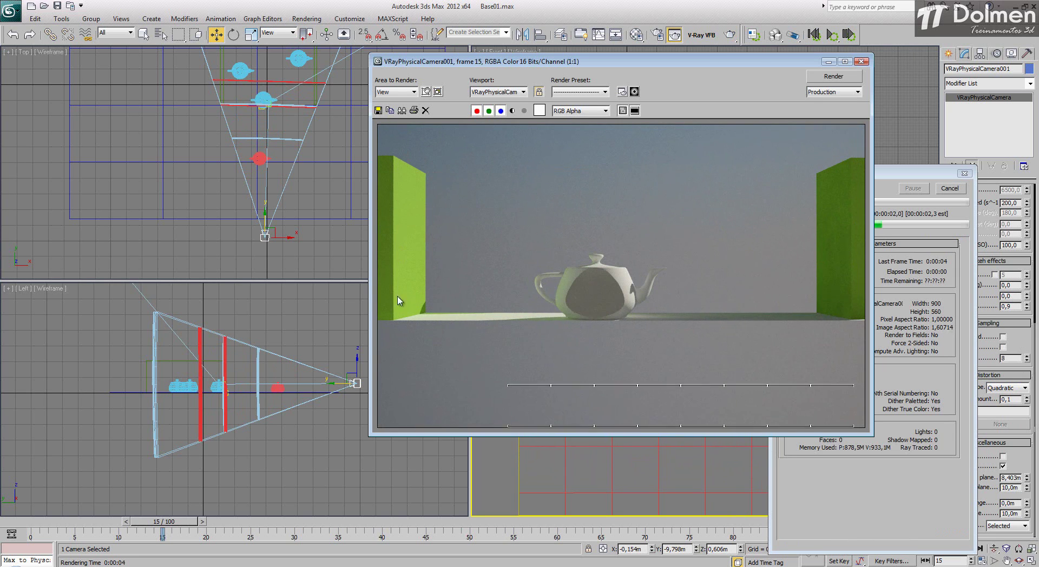
click(862, 61)
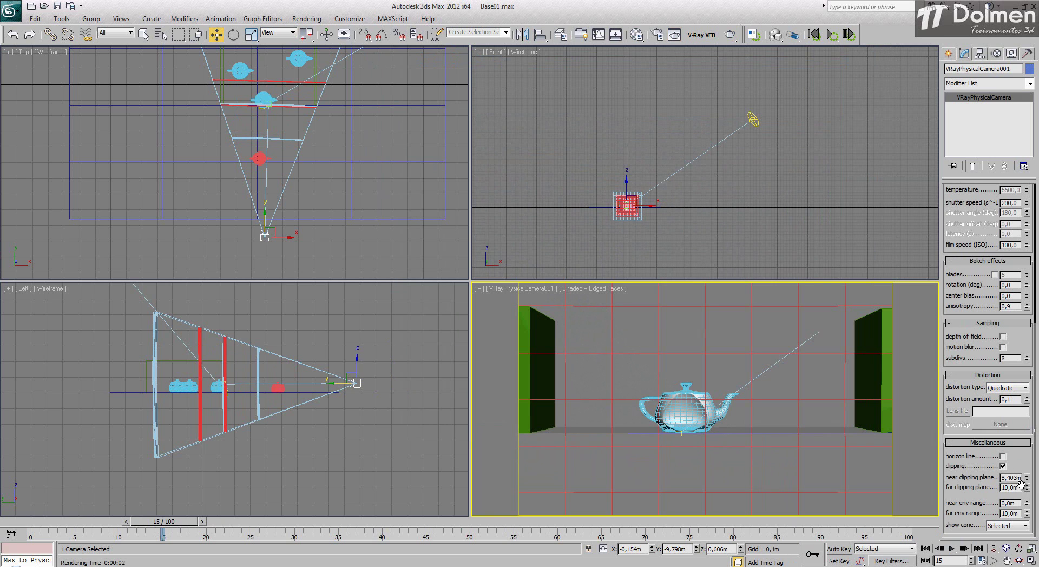
Set the near clipping plane to 0.588 m and the far clipping plane to 4.8 m, and test-render the camera view
drag(1021, 483, 1029, 537)
drag(1027, 490, 1020, 517)
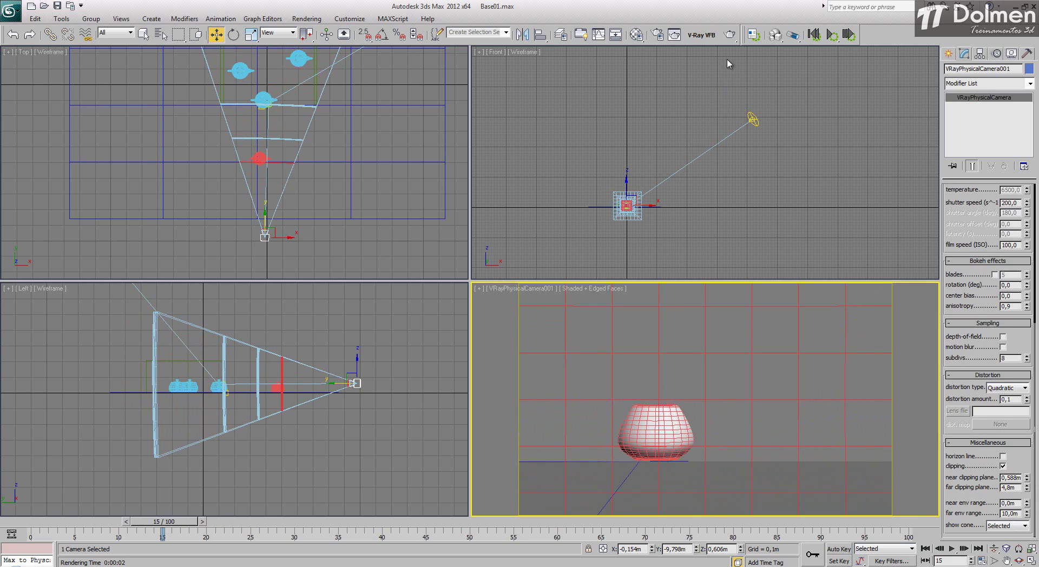
click(730, 35)
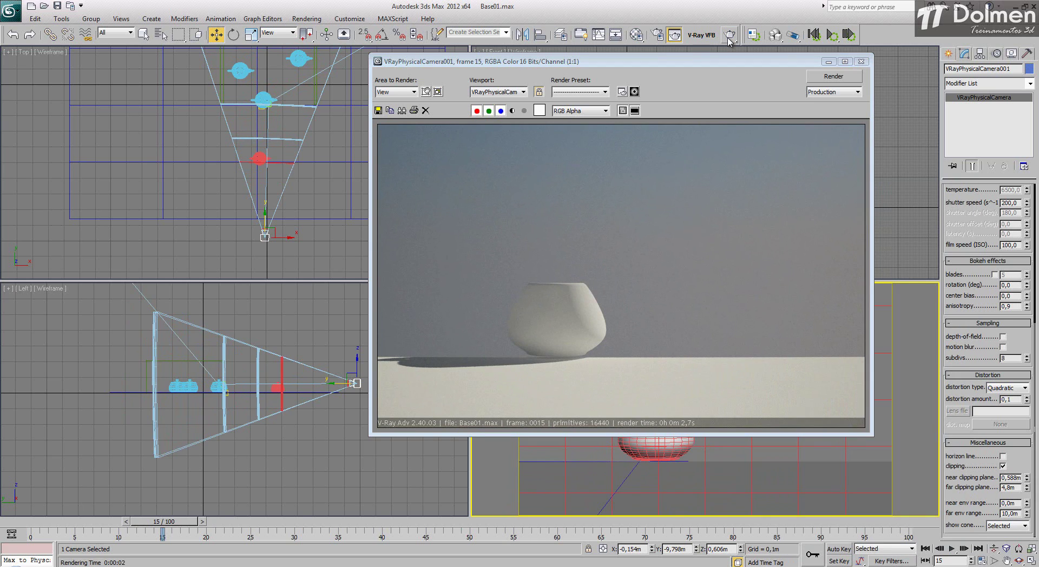
Close the rendered image, set the camera's far clipping plane to 19.92 m, and turn clipping off
click(862, 61)
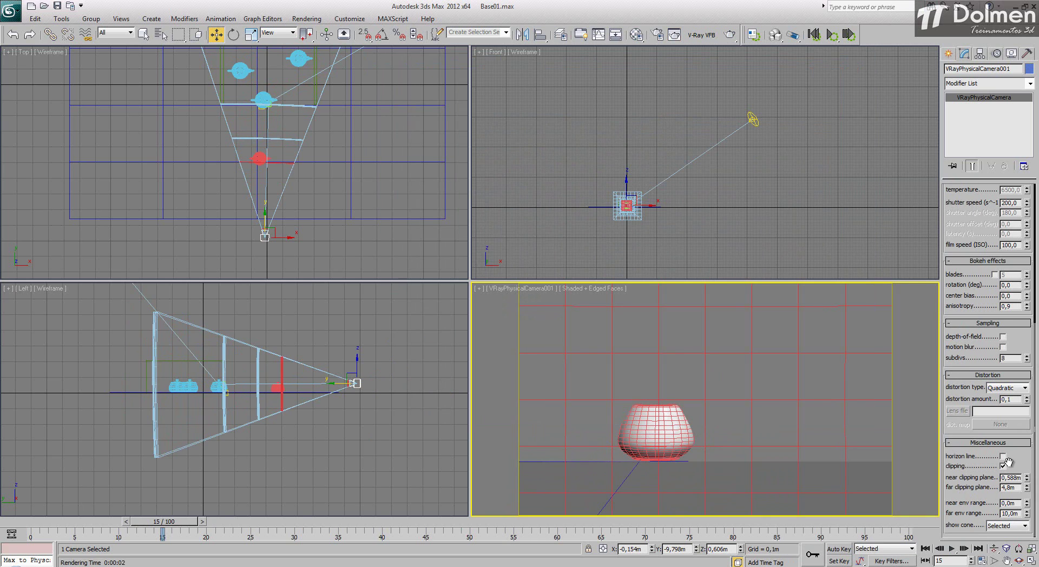
drag(1028, 490, 1023, 321)
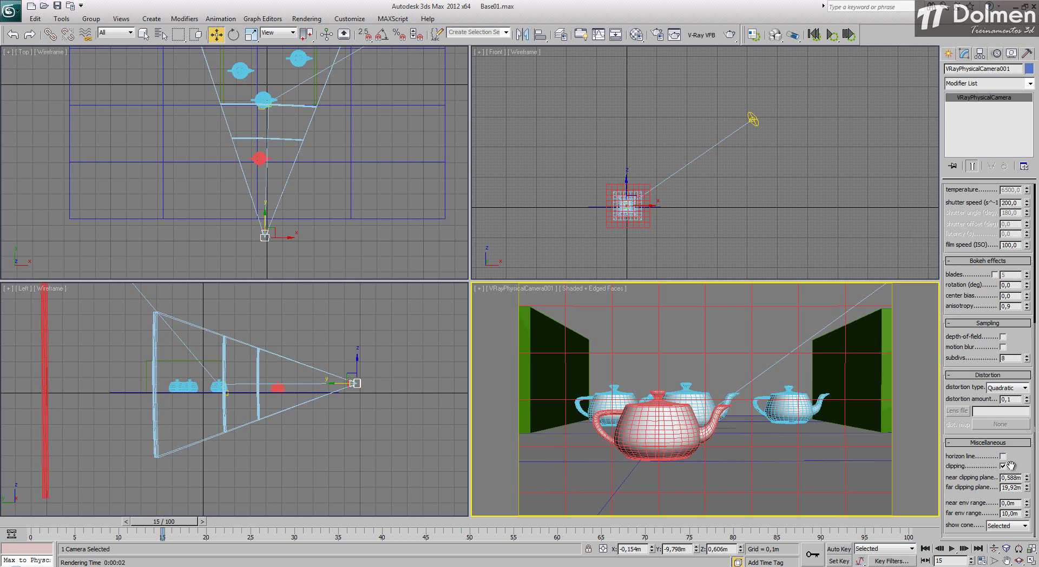
click(1003, 467)
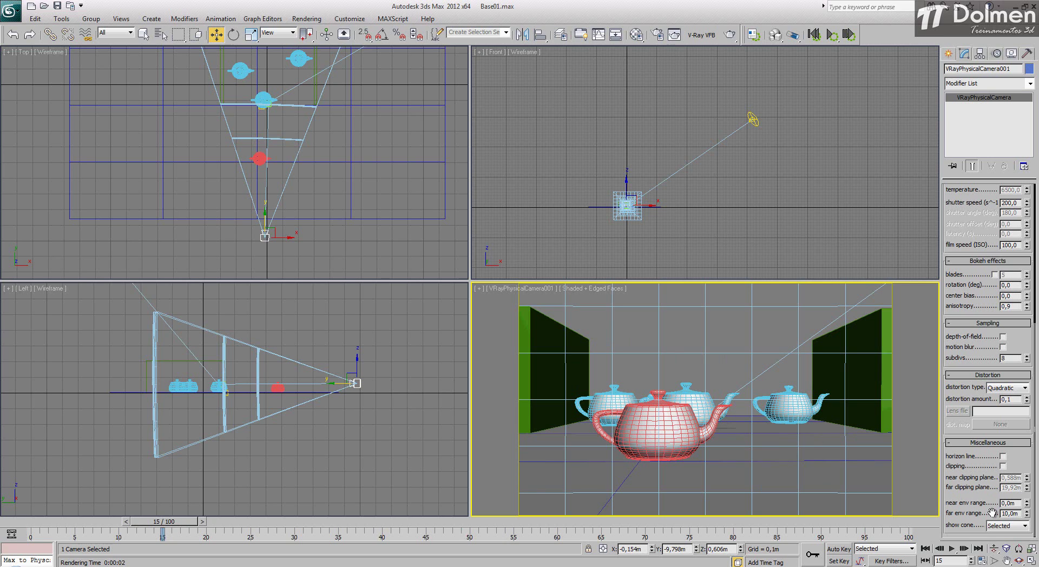
Set the physical camera's cone display to Always and check it in the Top view by deselecting and reselecting the camera
click(1026, 528)
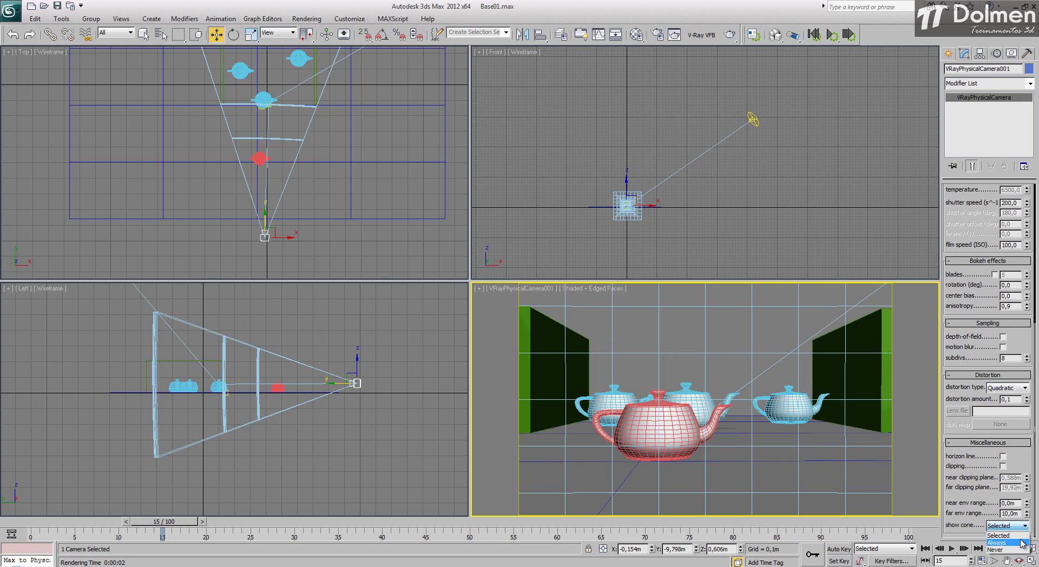
click(1021, 543)
click(431, 267)
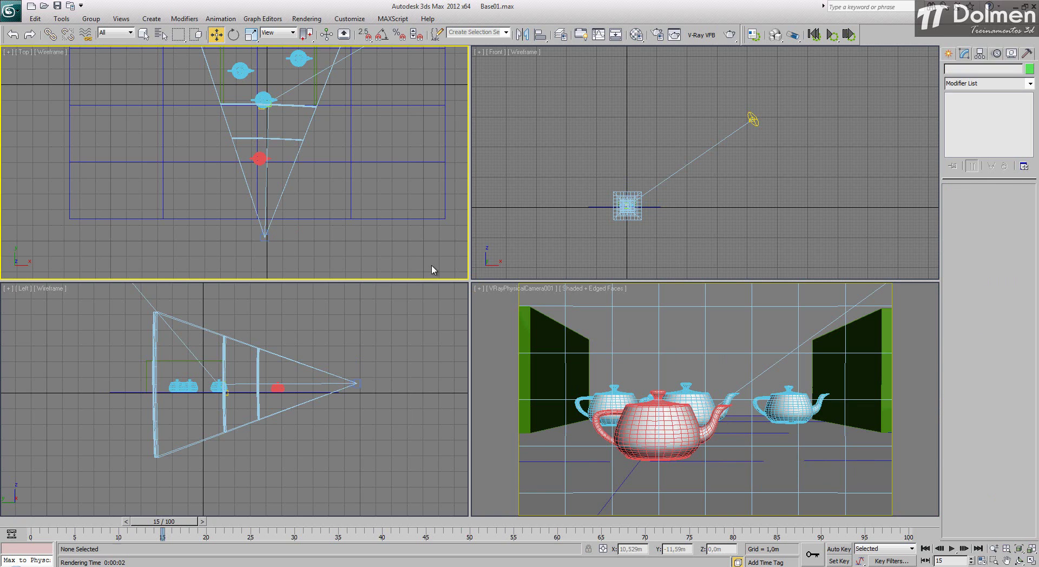
scroll(336, 265, down, 3)
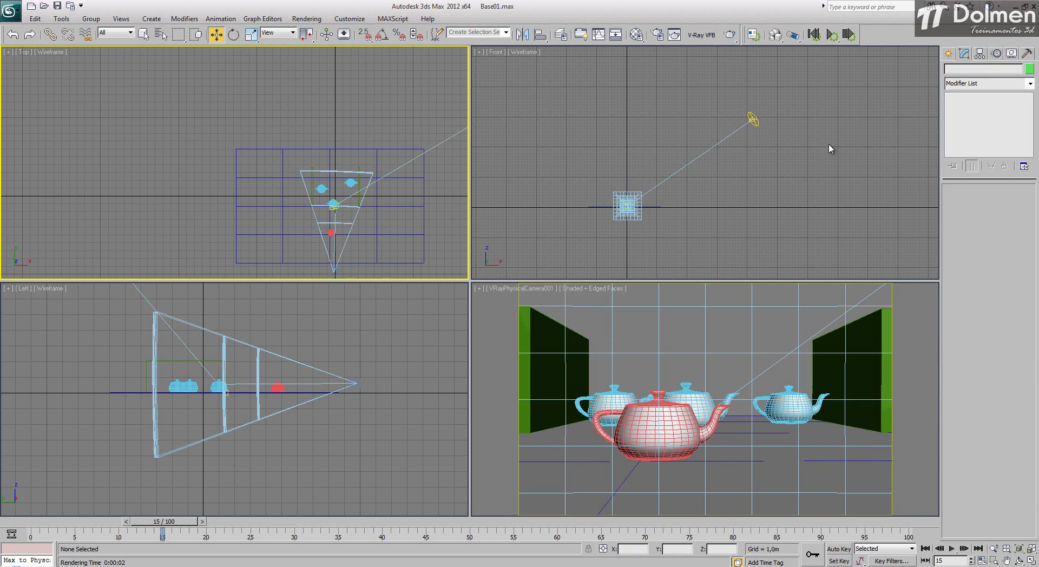
click(335, 269)
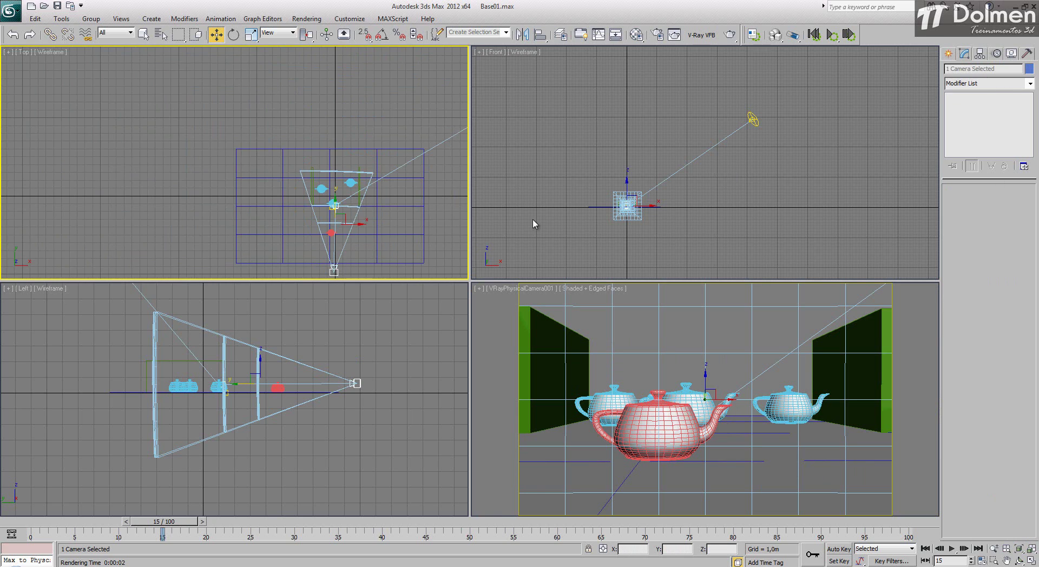
middle_drag(345, 257, 344, 213)
click(335, 231)
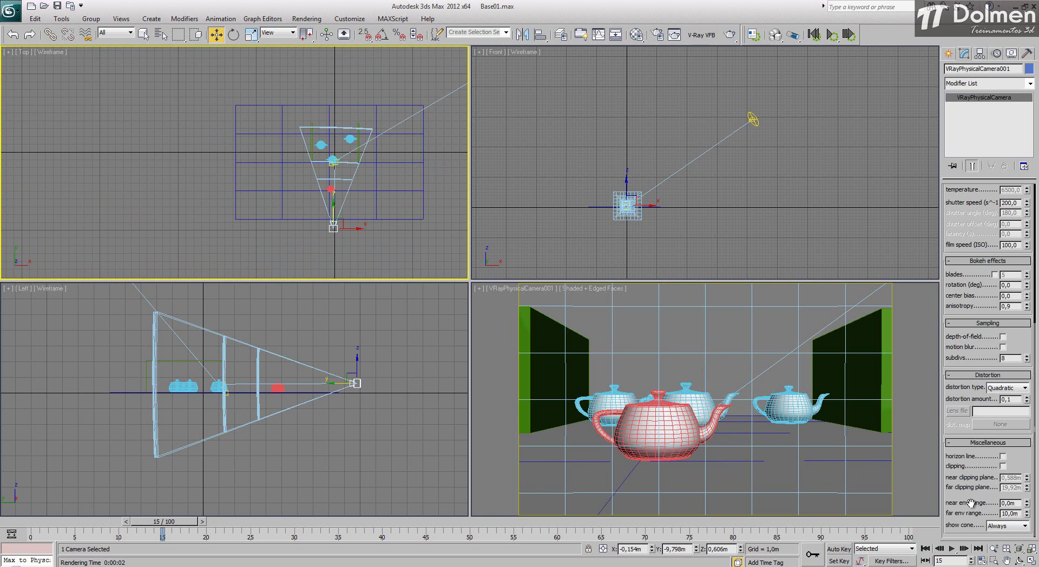
Set the camera's cone display to Never and inspect the camera and teapots in the Top view
click(1008, 525)
click(997, 549)
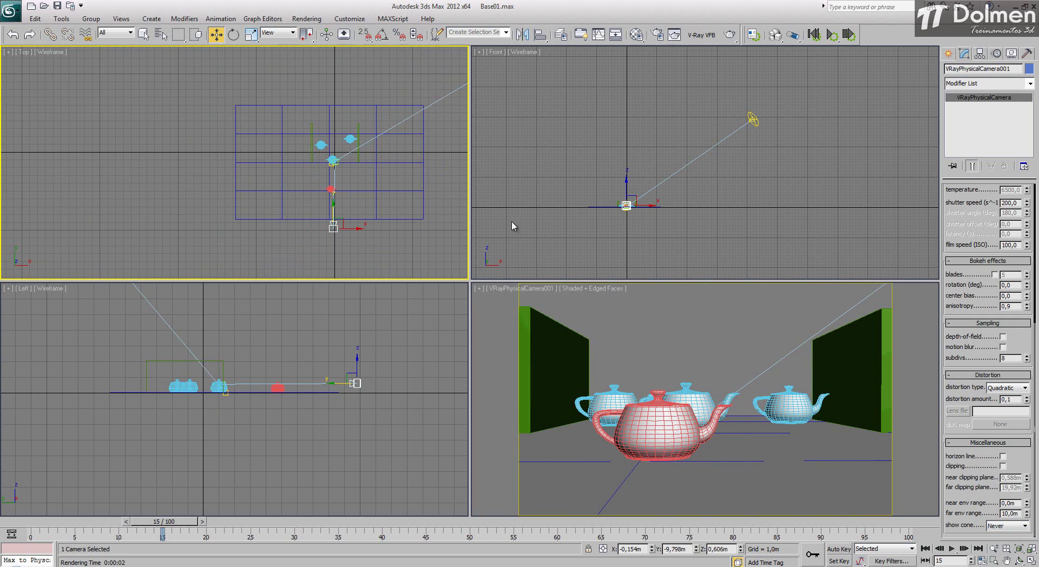
scroll(347, 179, up, 4)
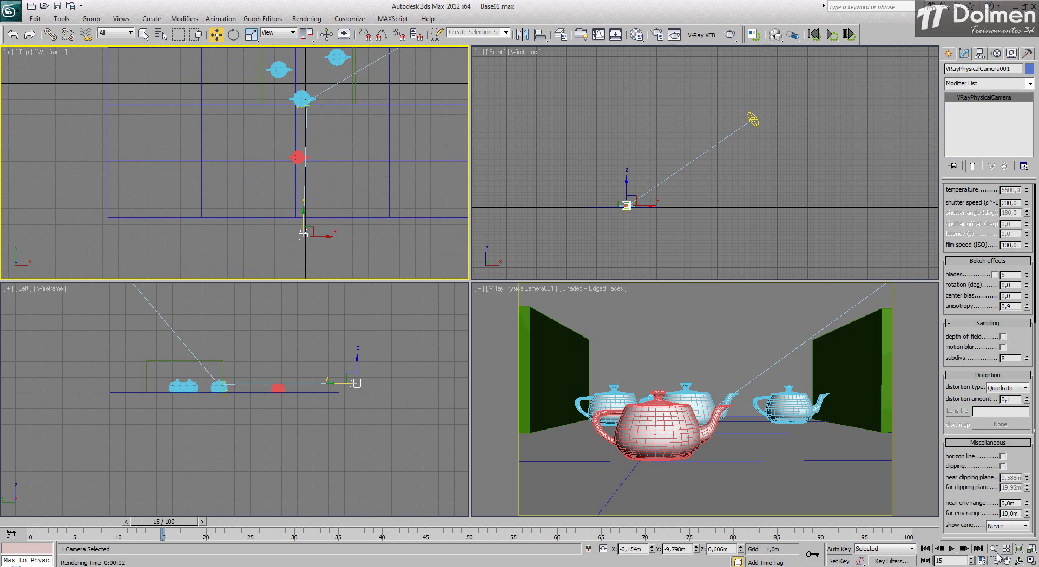
Set the camera's cone display to Selected and test it by deselecting and reselecting the camera
click(1001, 527)
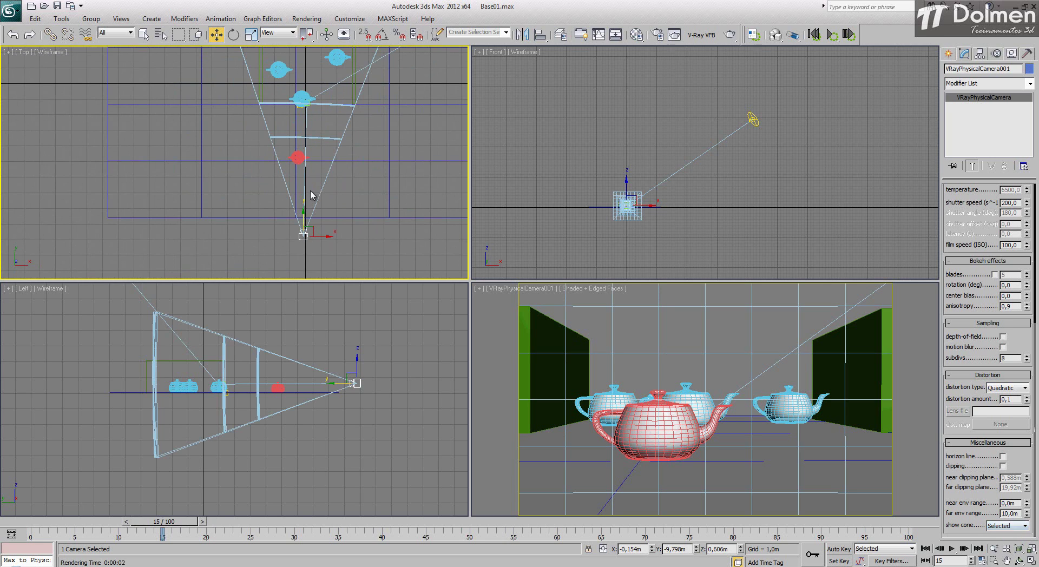
click(382, 242)
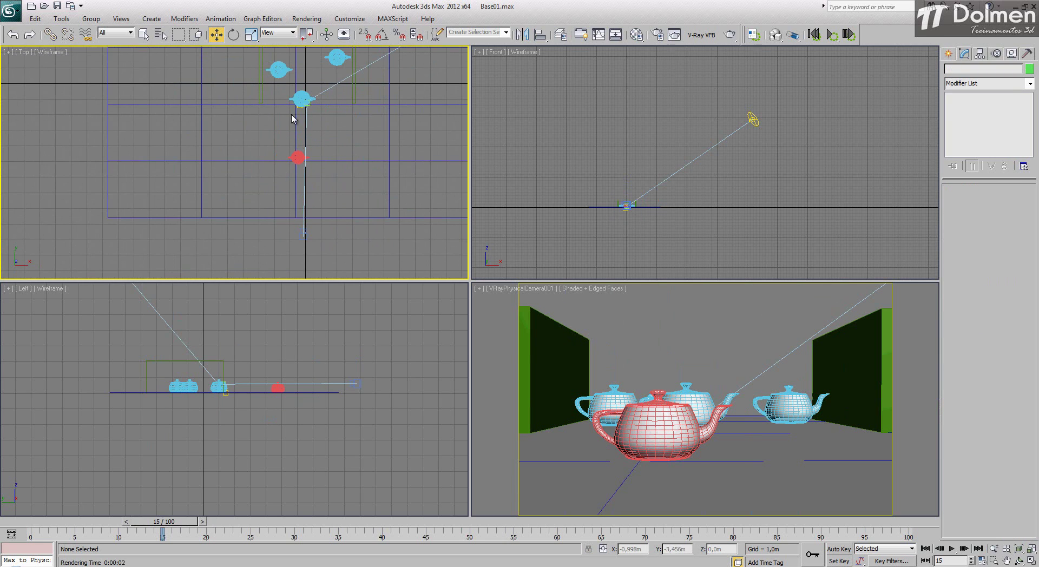
click(302, 236)
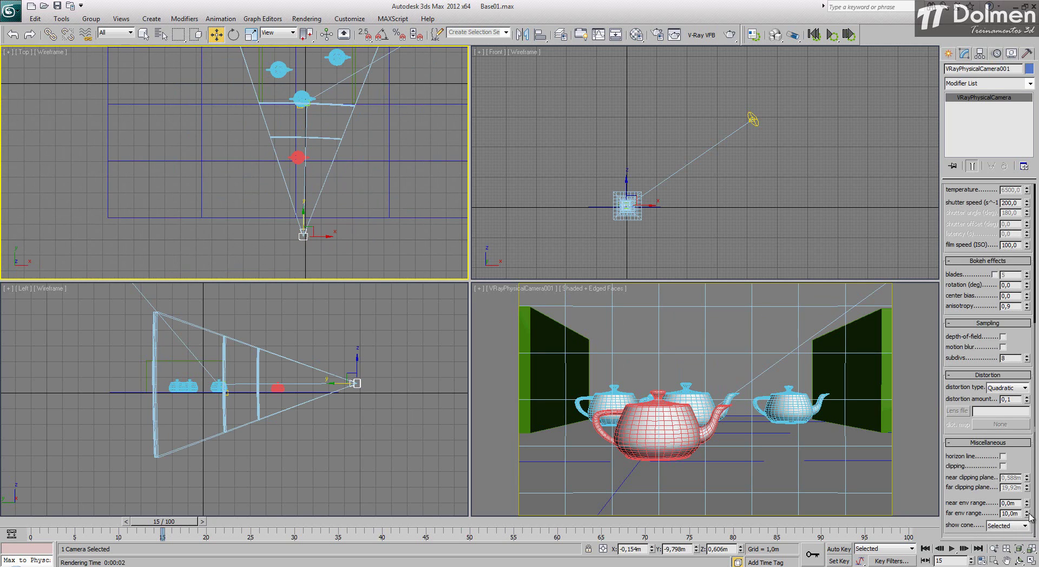
Switch the cone display to Always and compare the cone with the camera deselected and selected again
click(1007, 525)
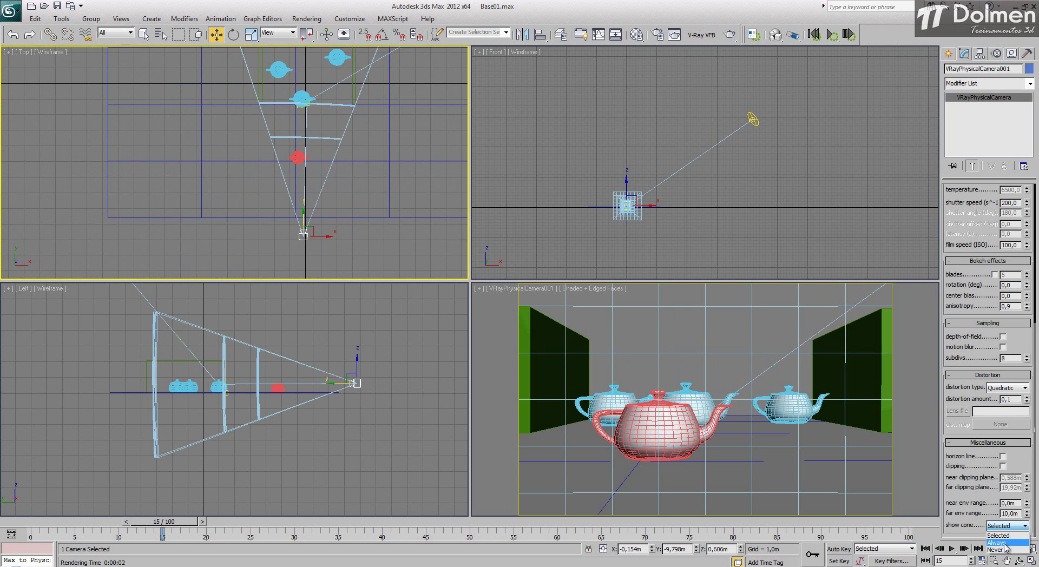
click(999, 543)
click(343, 261)
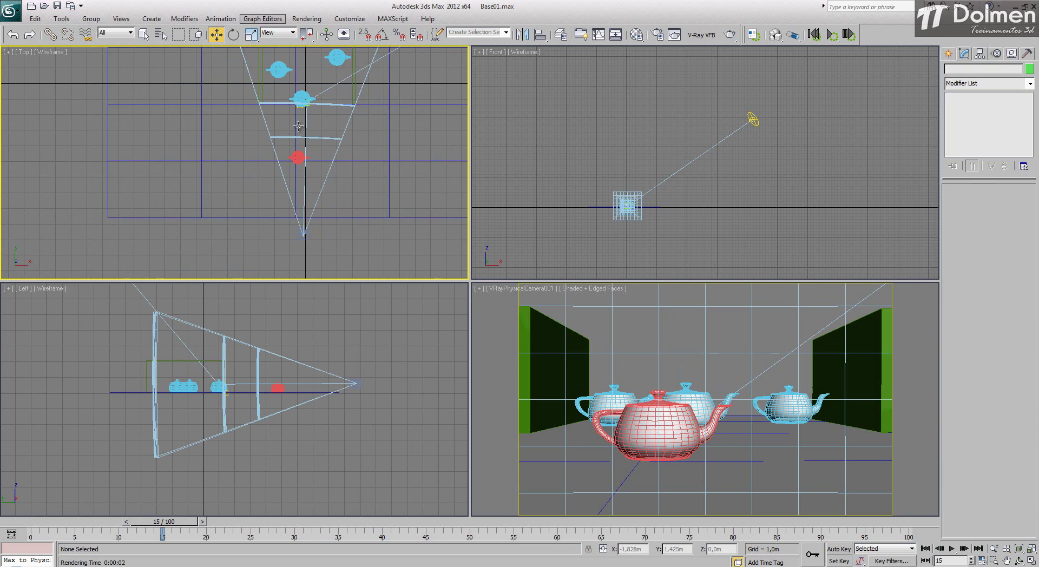
click(304, 234)
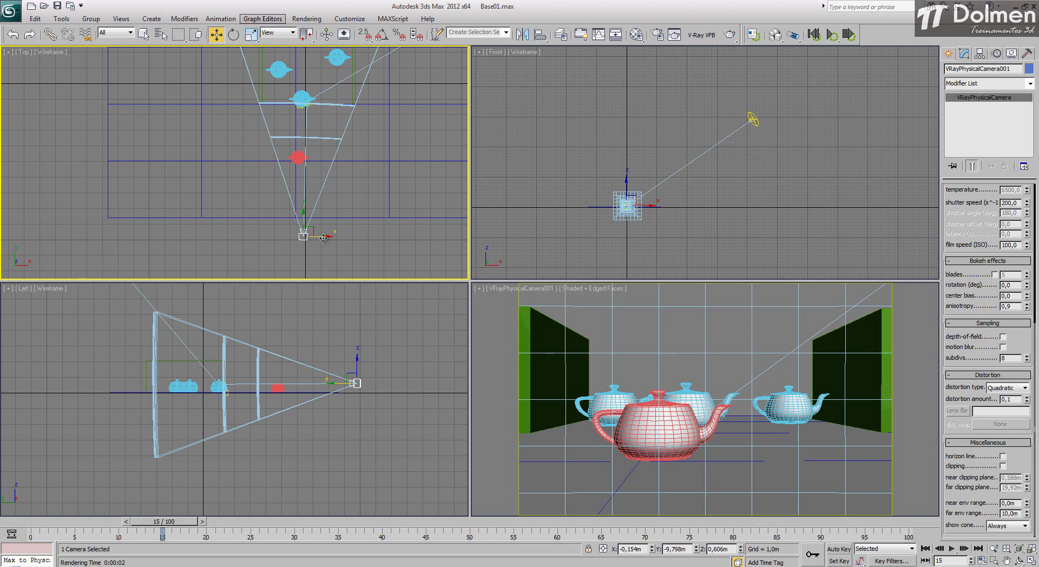
Return the camera's cone display to Selected and check the cone by selecting and deselecting the camera in the Top view
click(1006, 527)
click(1011, 539)
click(344, 252)
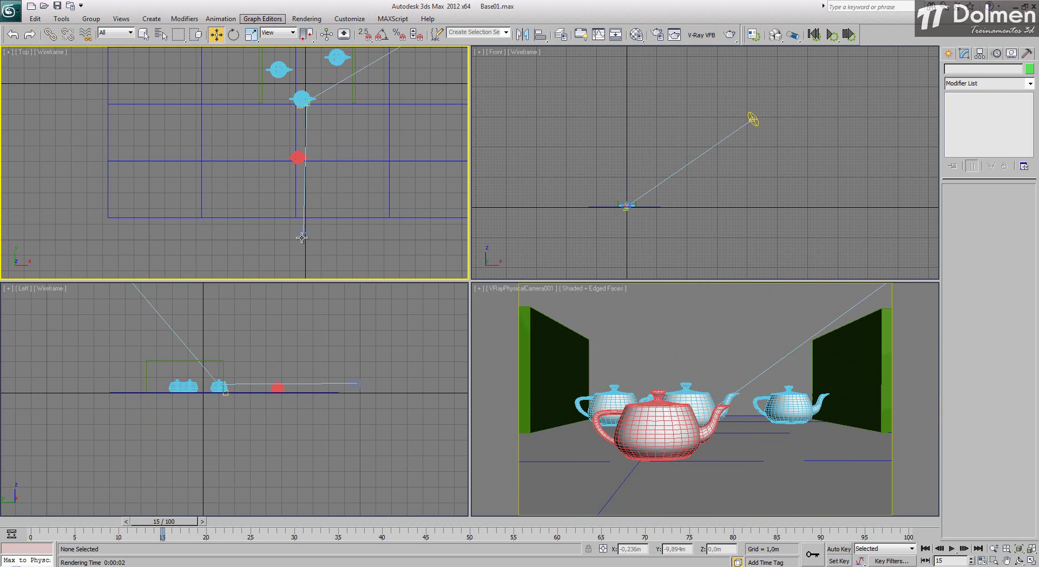
click(302, 235)
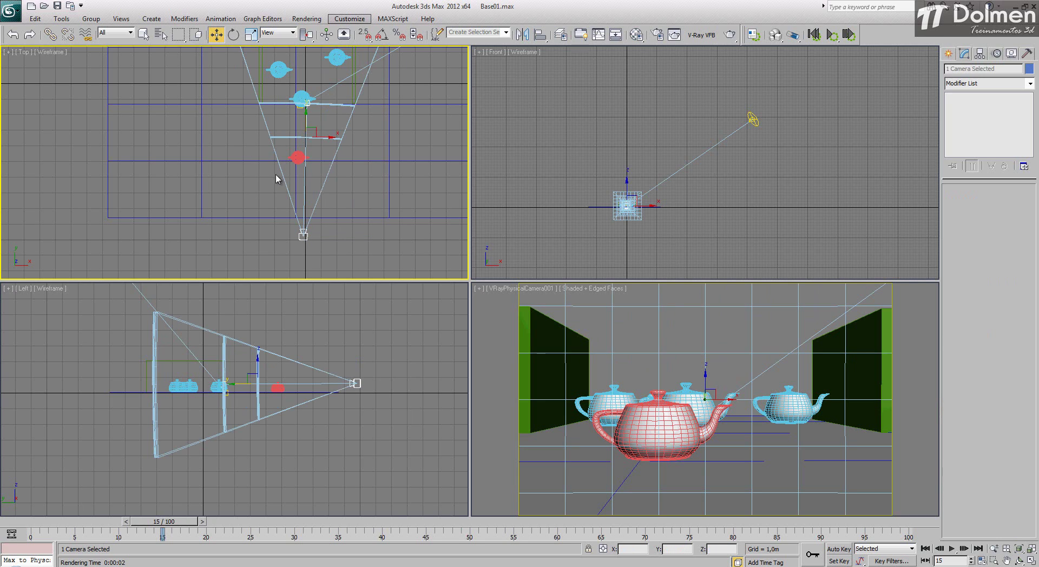
click(186, 204)
Reselect the physical camera in the Top view and bring its basic parameters into view
middle_drag(306, 143, 244, 162)
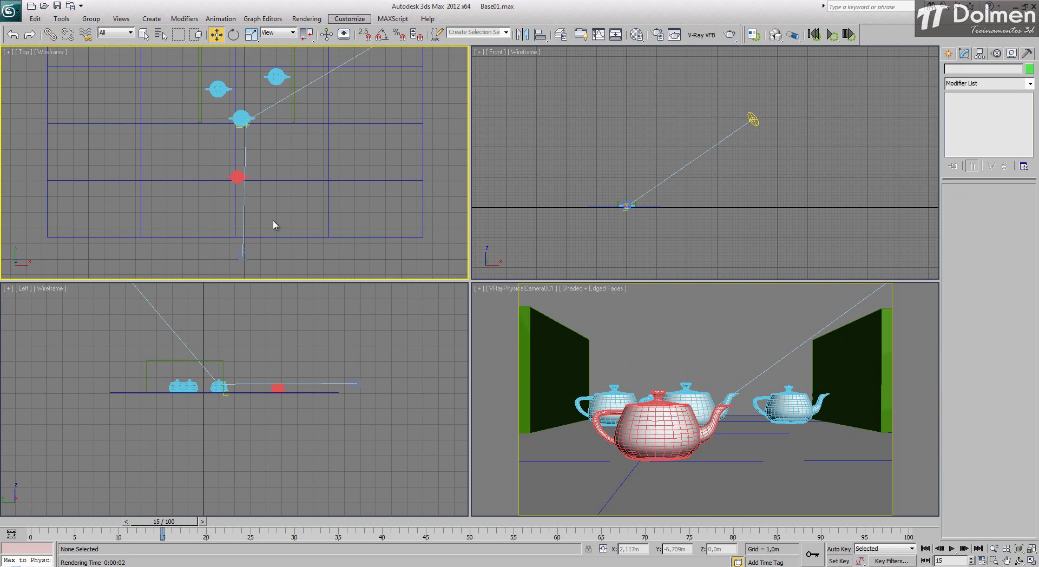
click(242, 253)
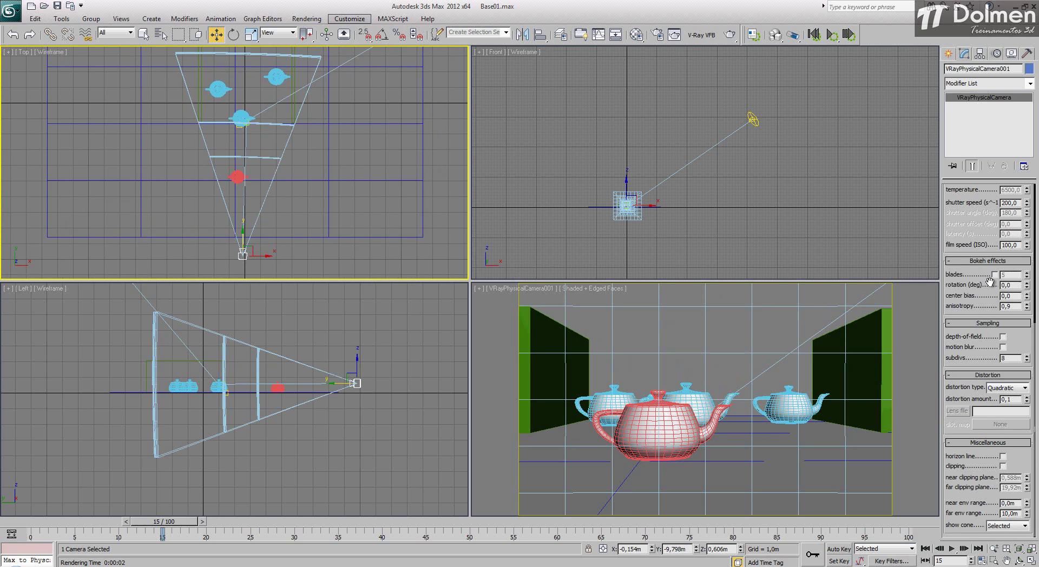
drag(979, 274, 985, 527)
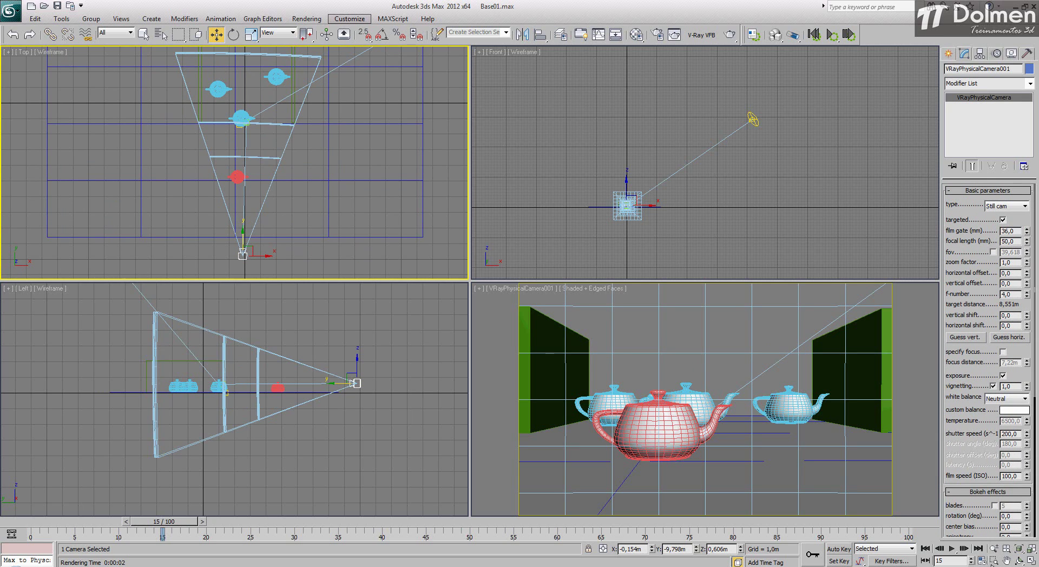